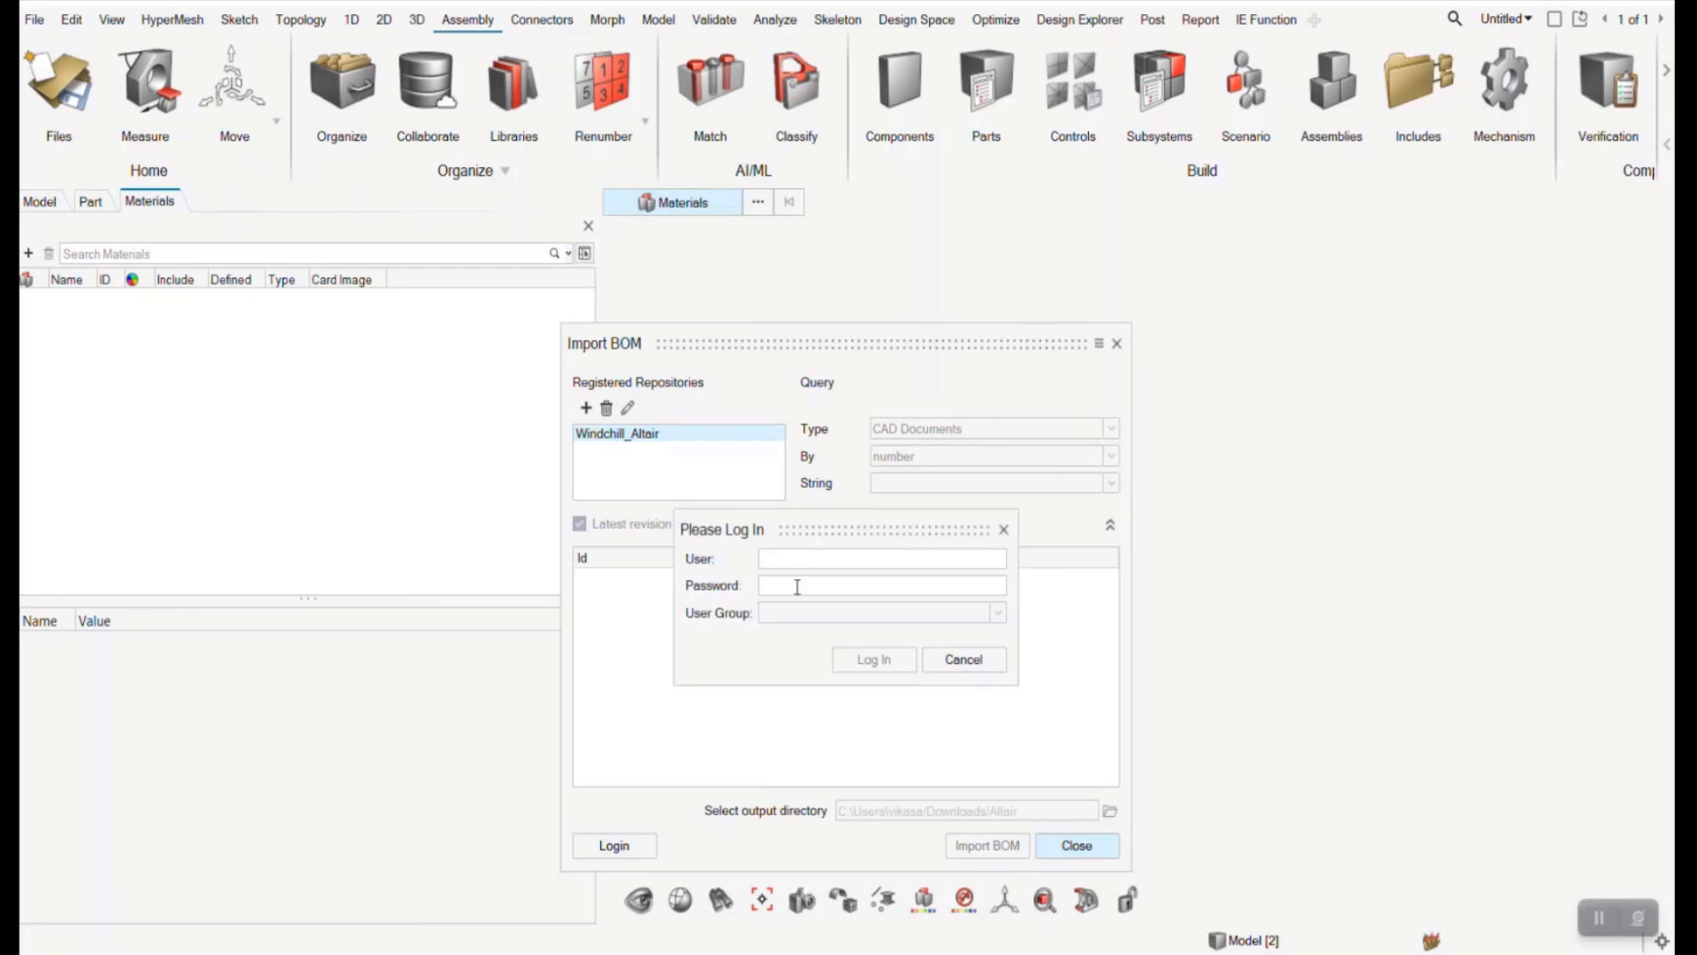
- Log in to the Windchill_Altair repository with the account user name and password
text(wcadmin)
key(Tab)
text(•••••)
click(891, 665)
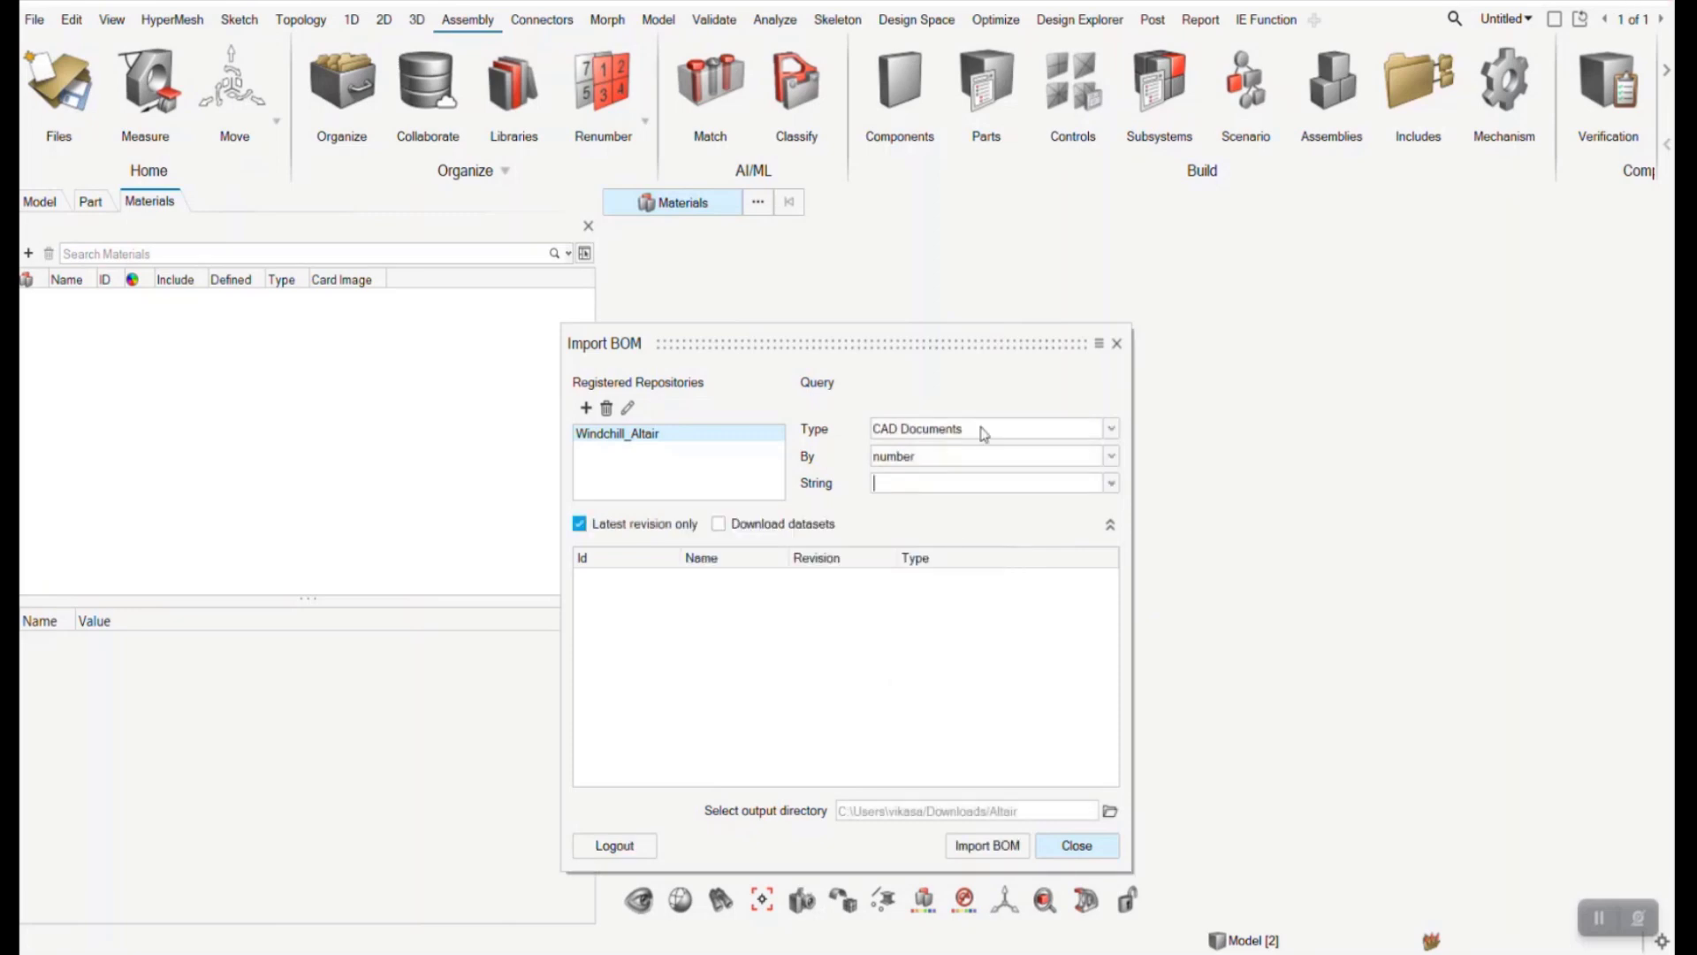
- Query the repository's CAD Documents by name with the string *oil*asm, keeping only the latest revision
click(975, 457)
click(971, 495)
text(*oil*asm)
key(Return)
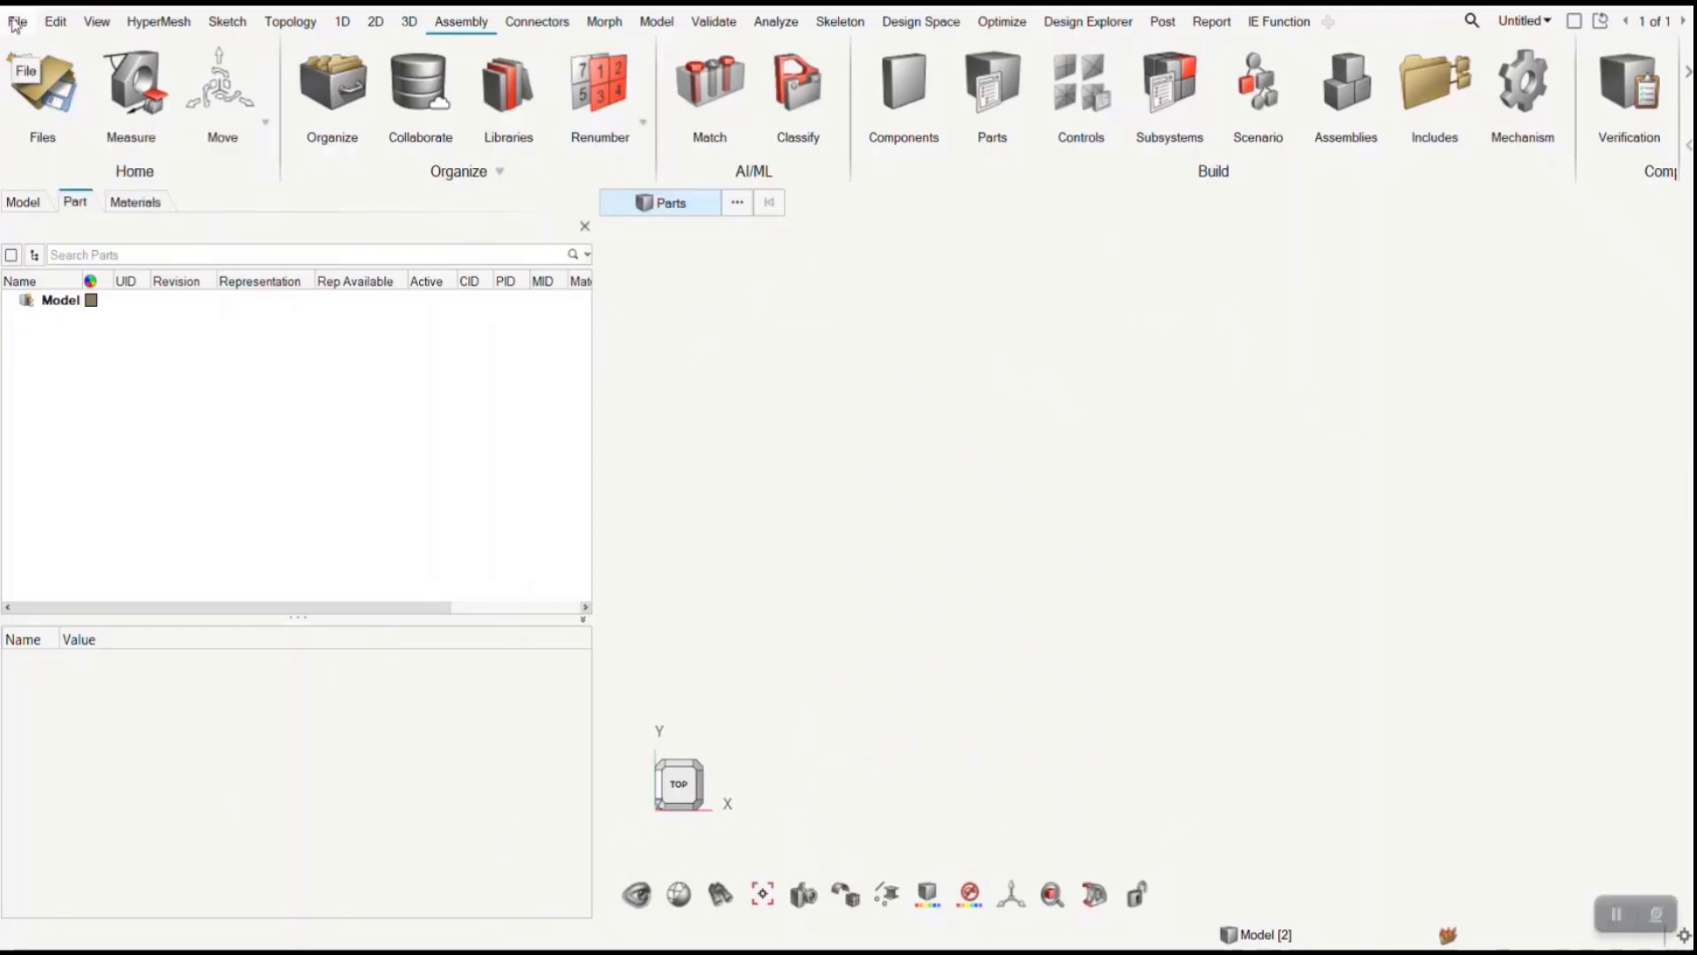
- Import the BOM of the oilpump.asm assembly from the Windchill repository with import type Child
click(25, 61)
mouse_move(76, 185)
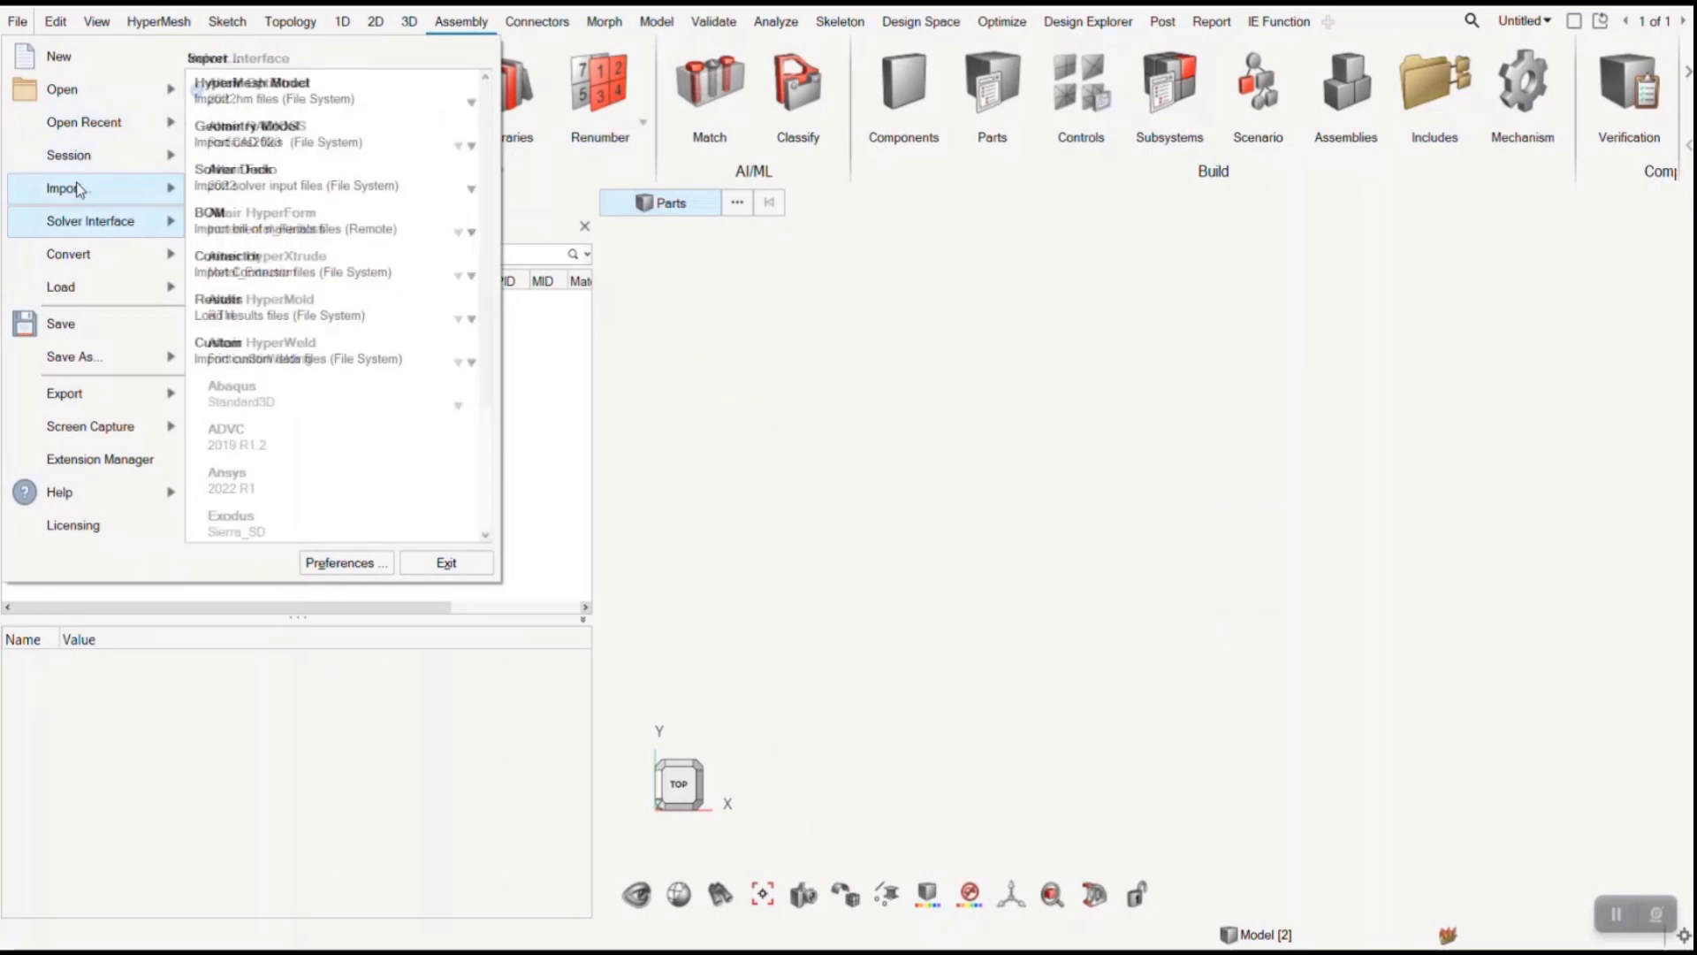
click(248, 228)
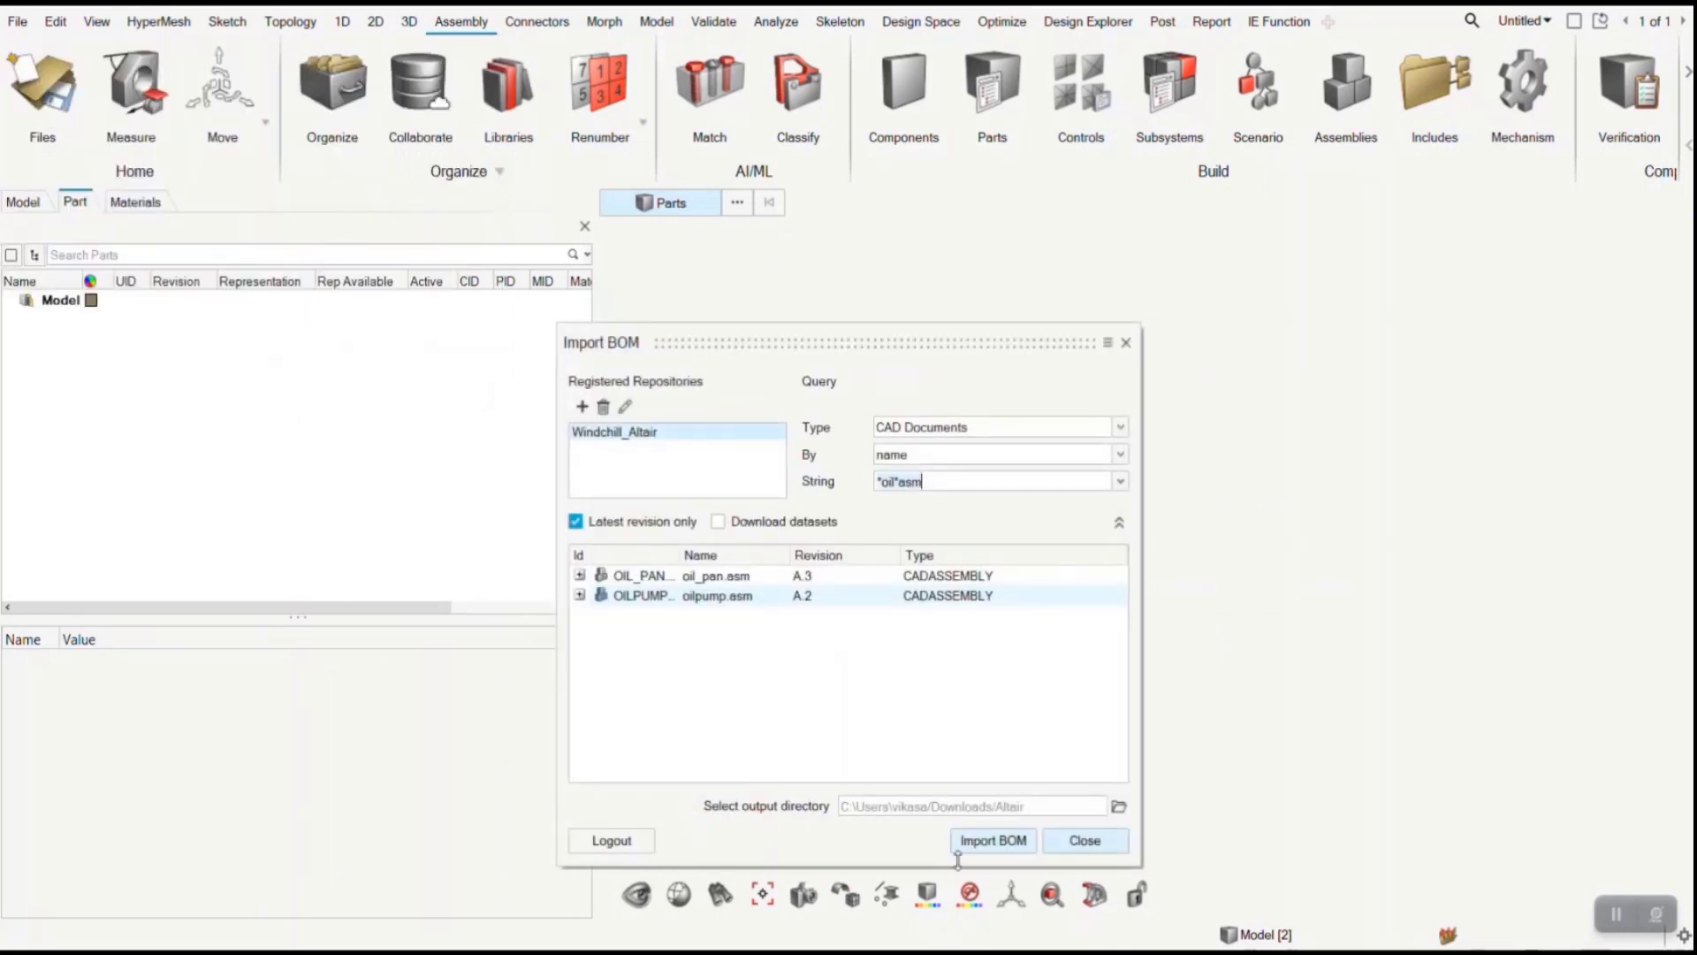
click(995, 842)
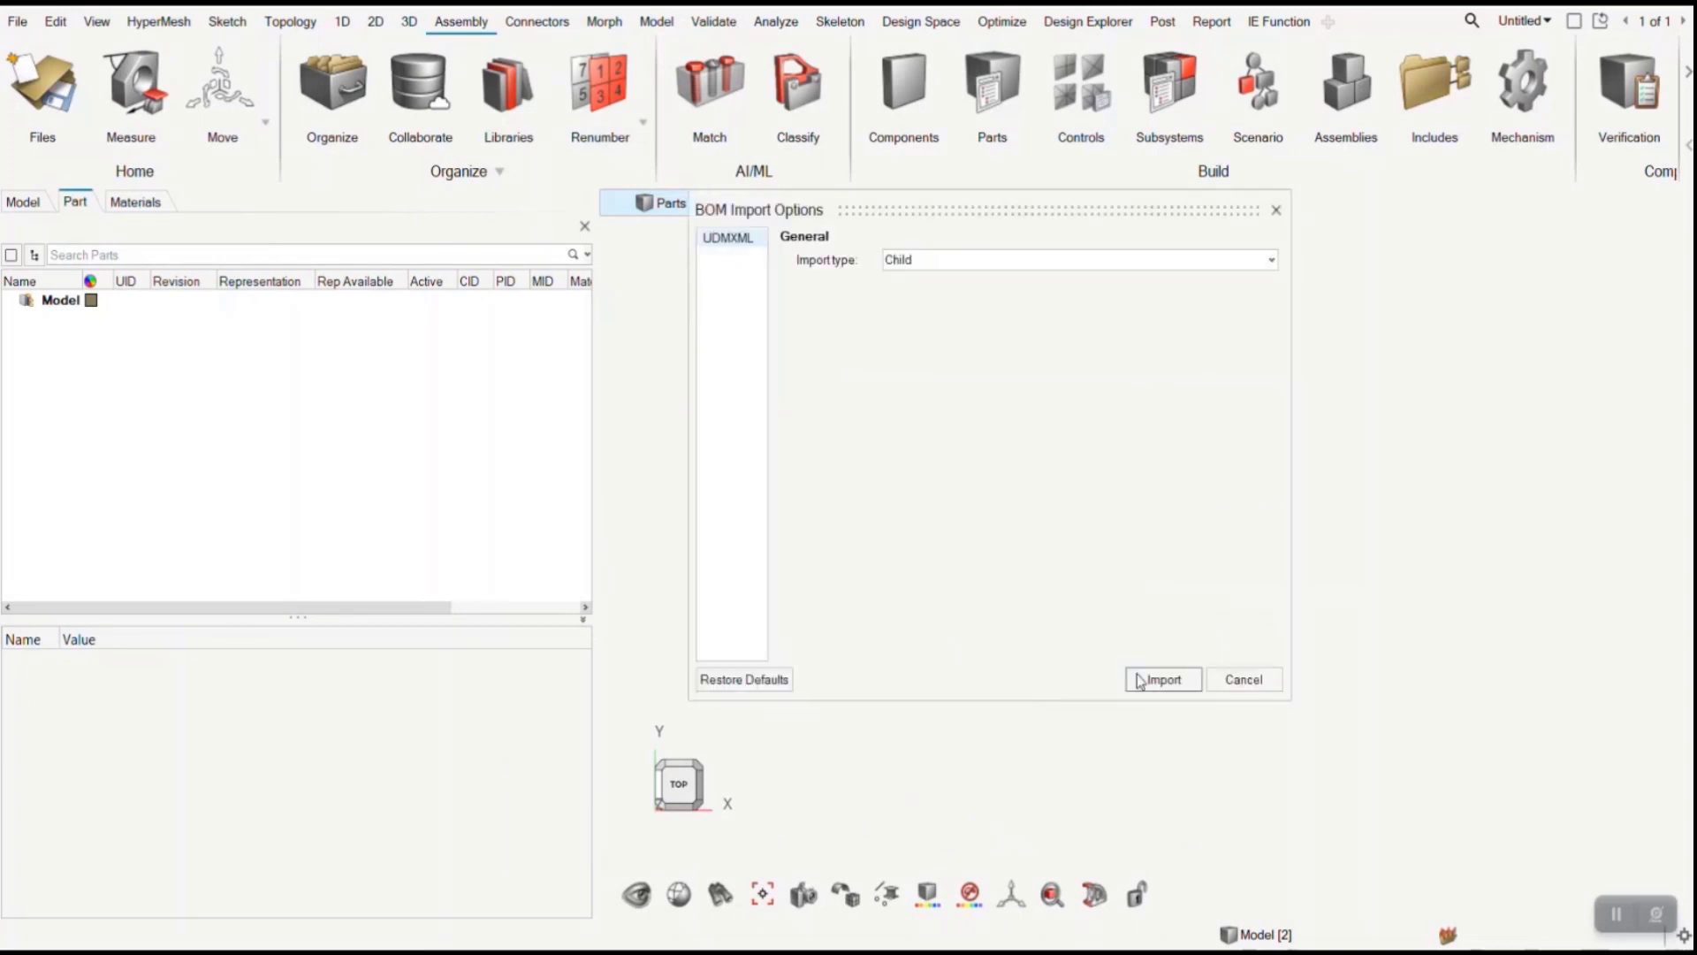
click(1140, 680)
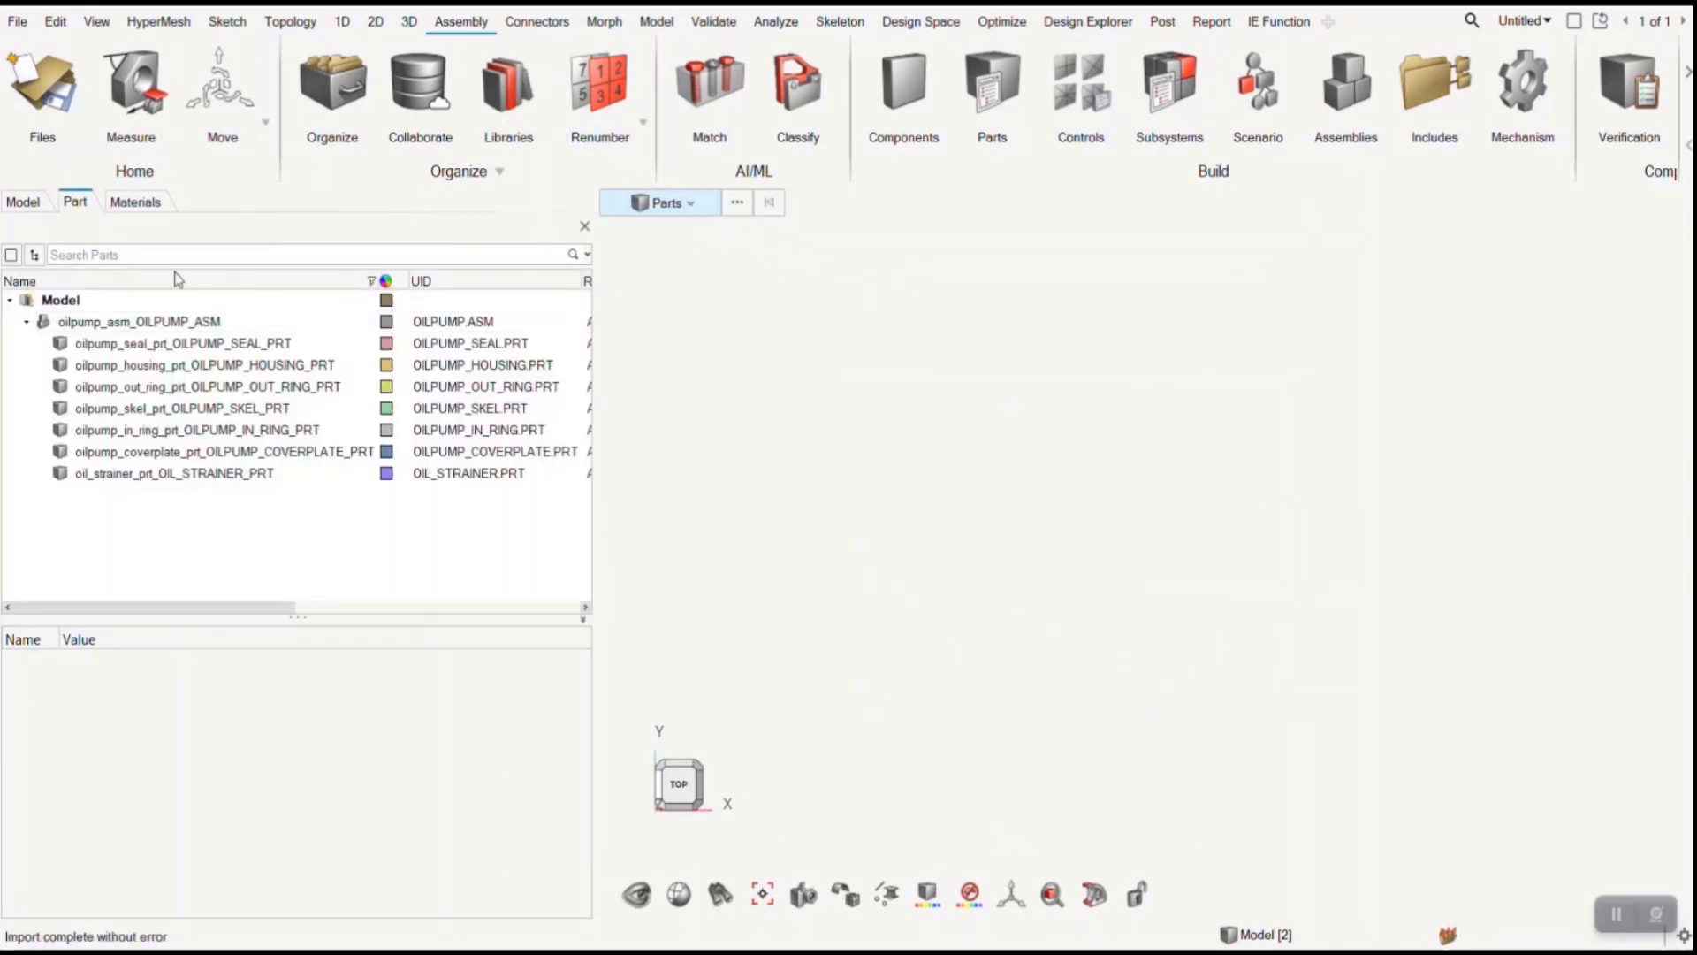
- Load the CAD geometry representation from PDM for the whole oilpump_asm assembly
click(188, 322)
right_click(188, 322)
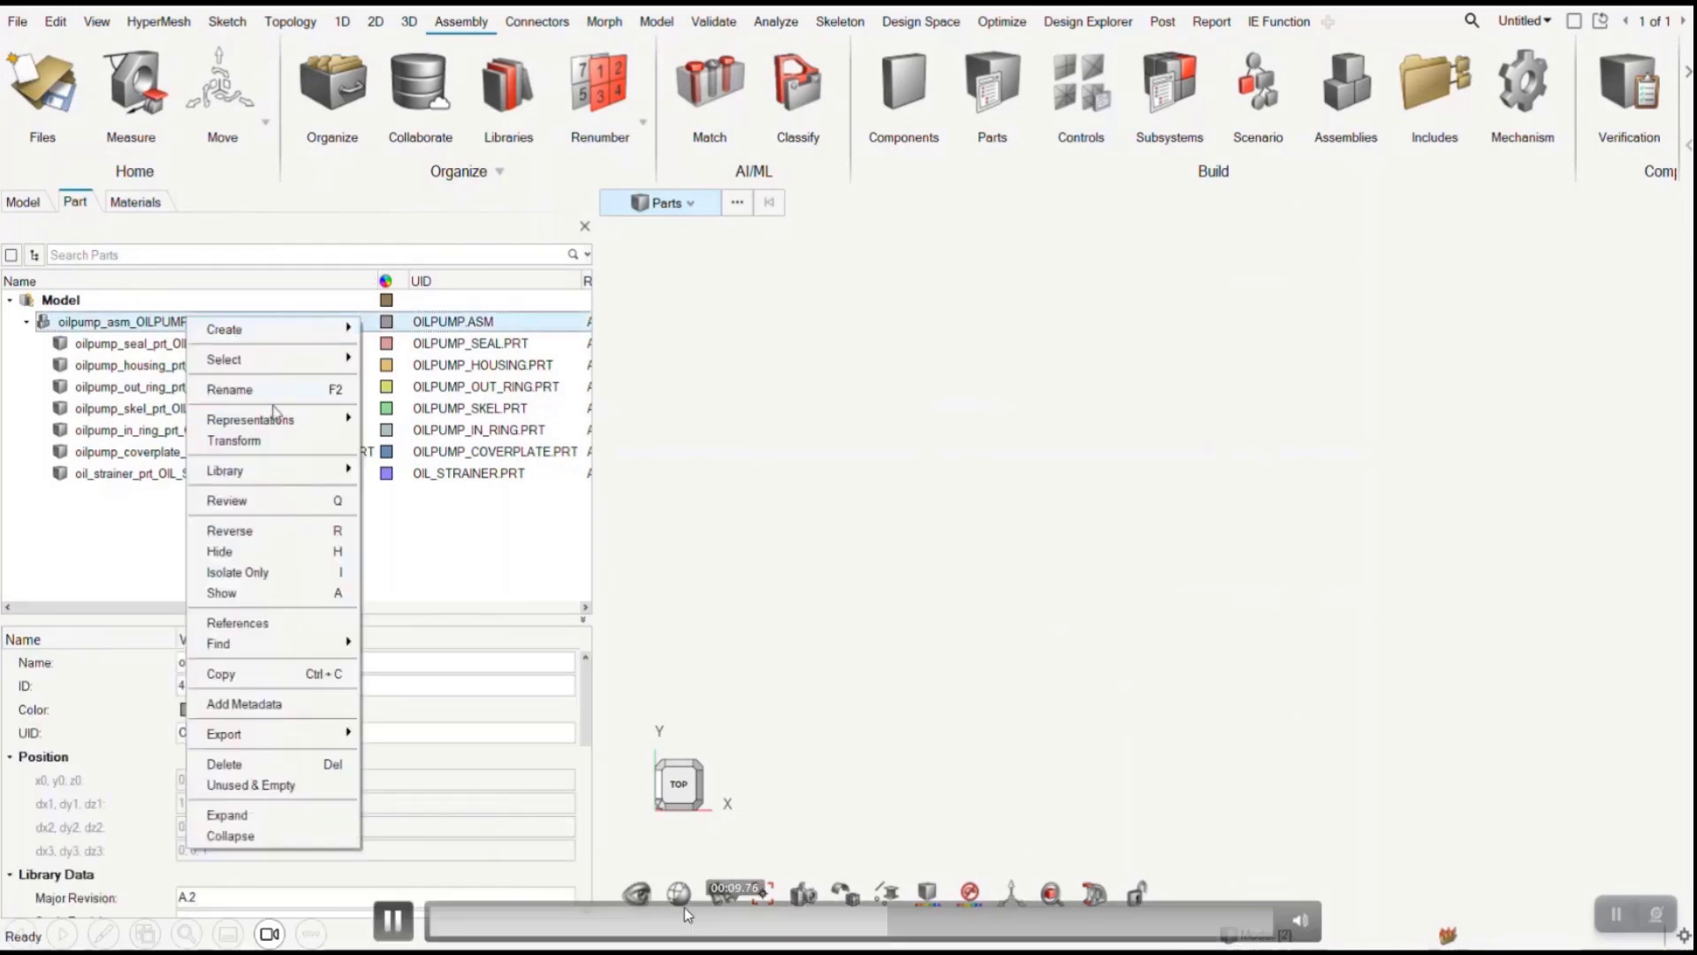
click(391, 920)
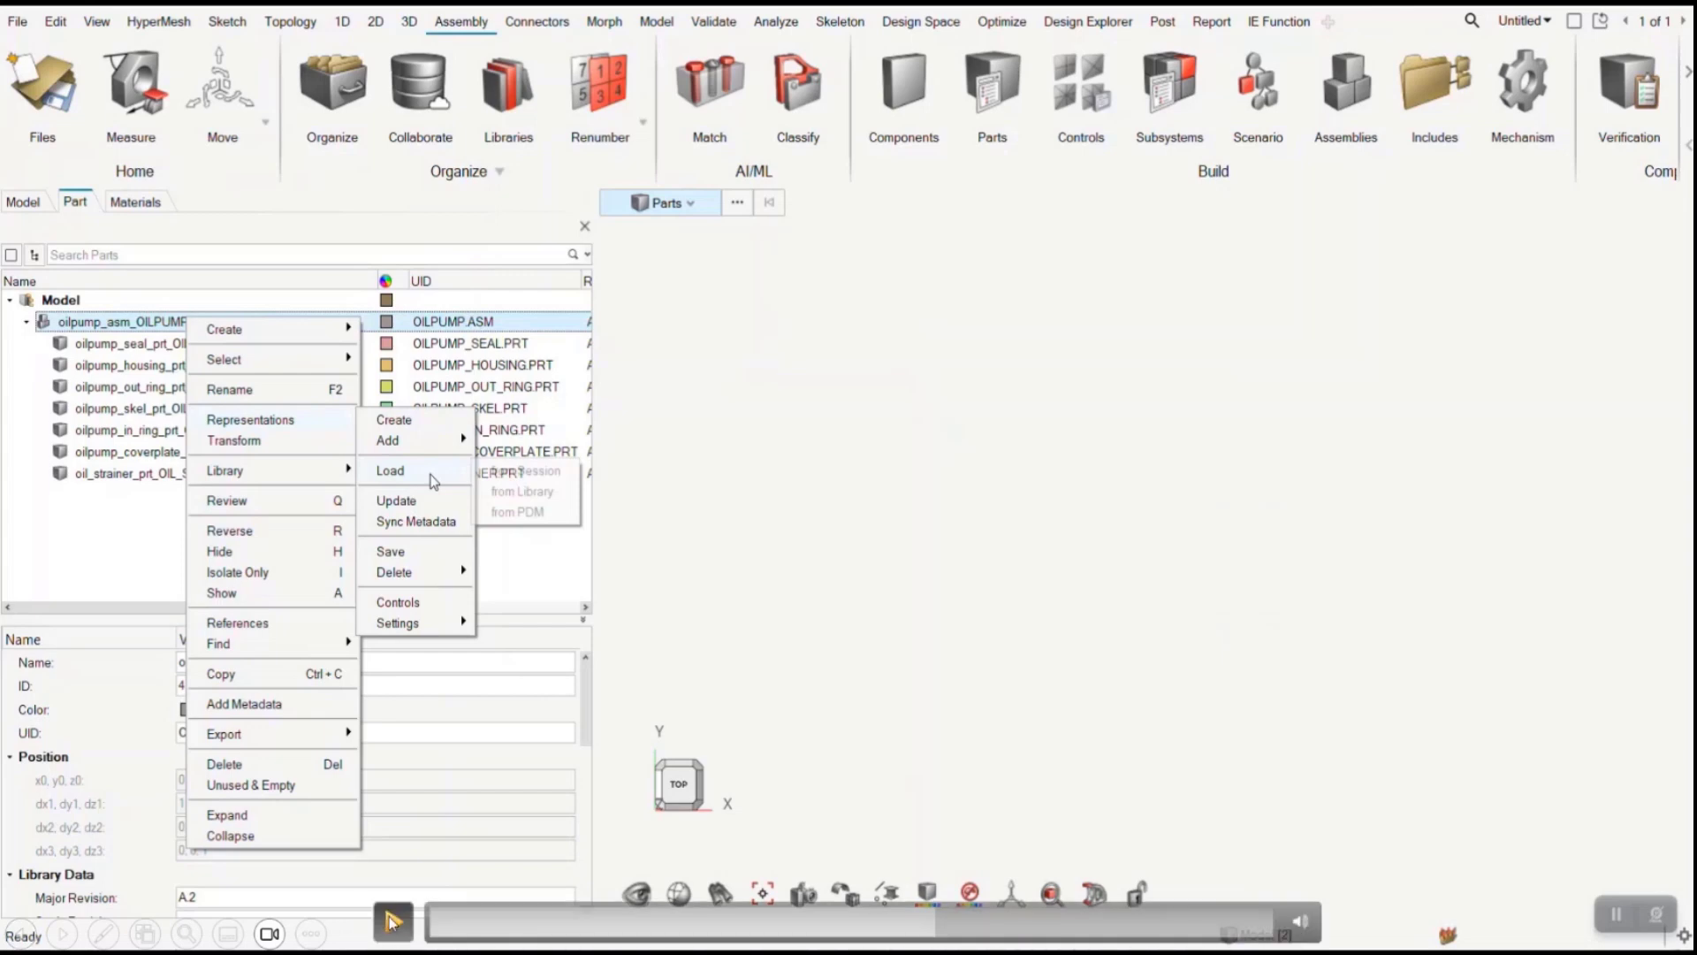
click(530, 513)
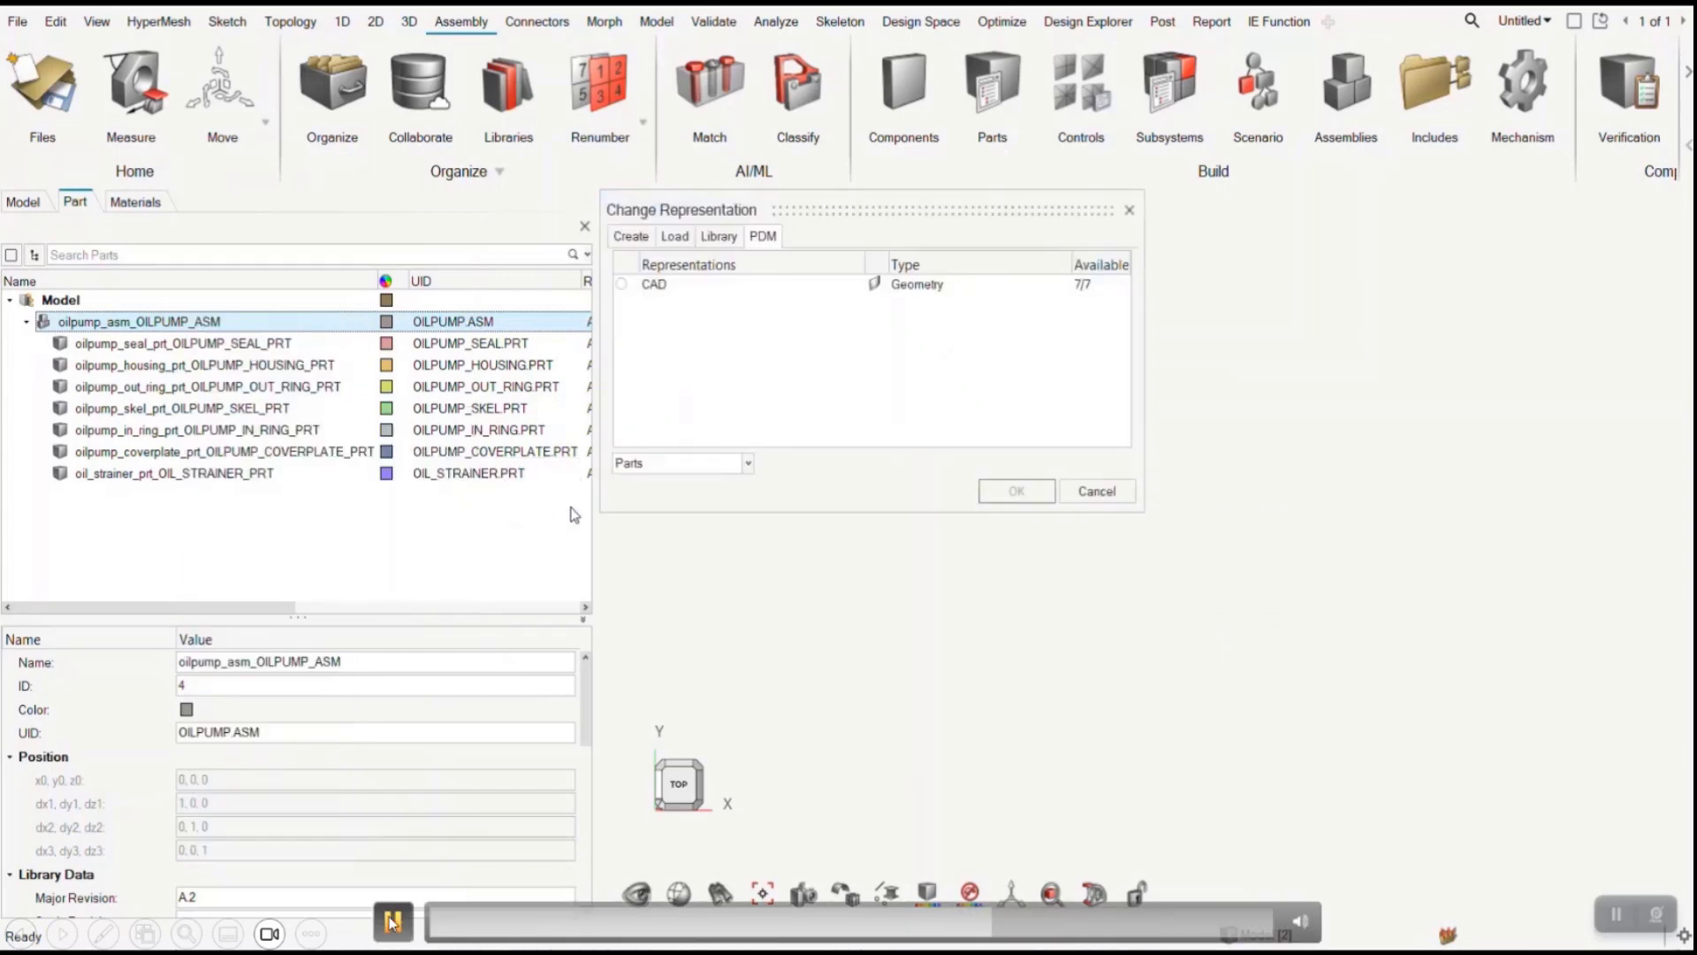
click(649, 284)
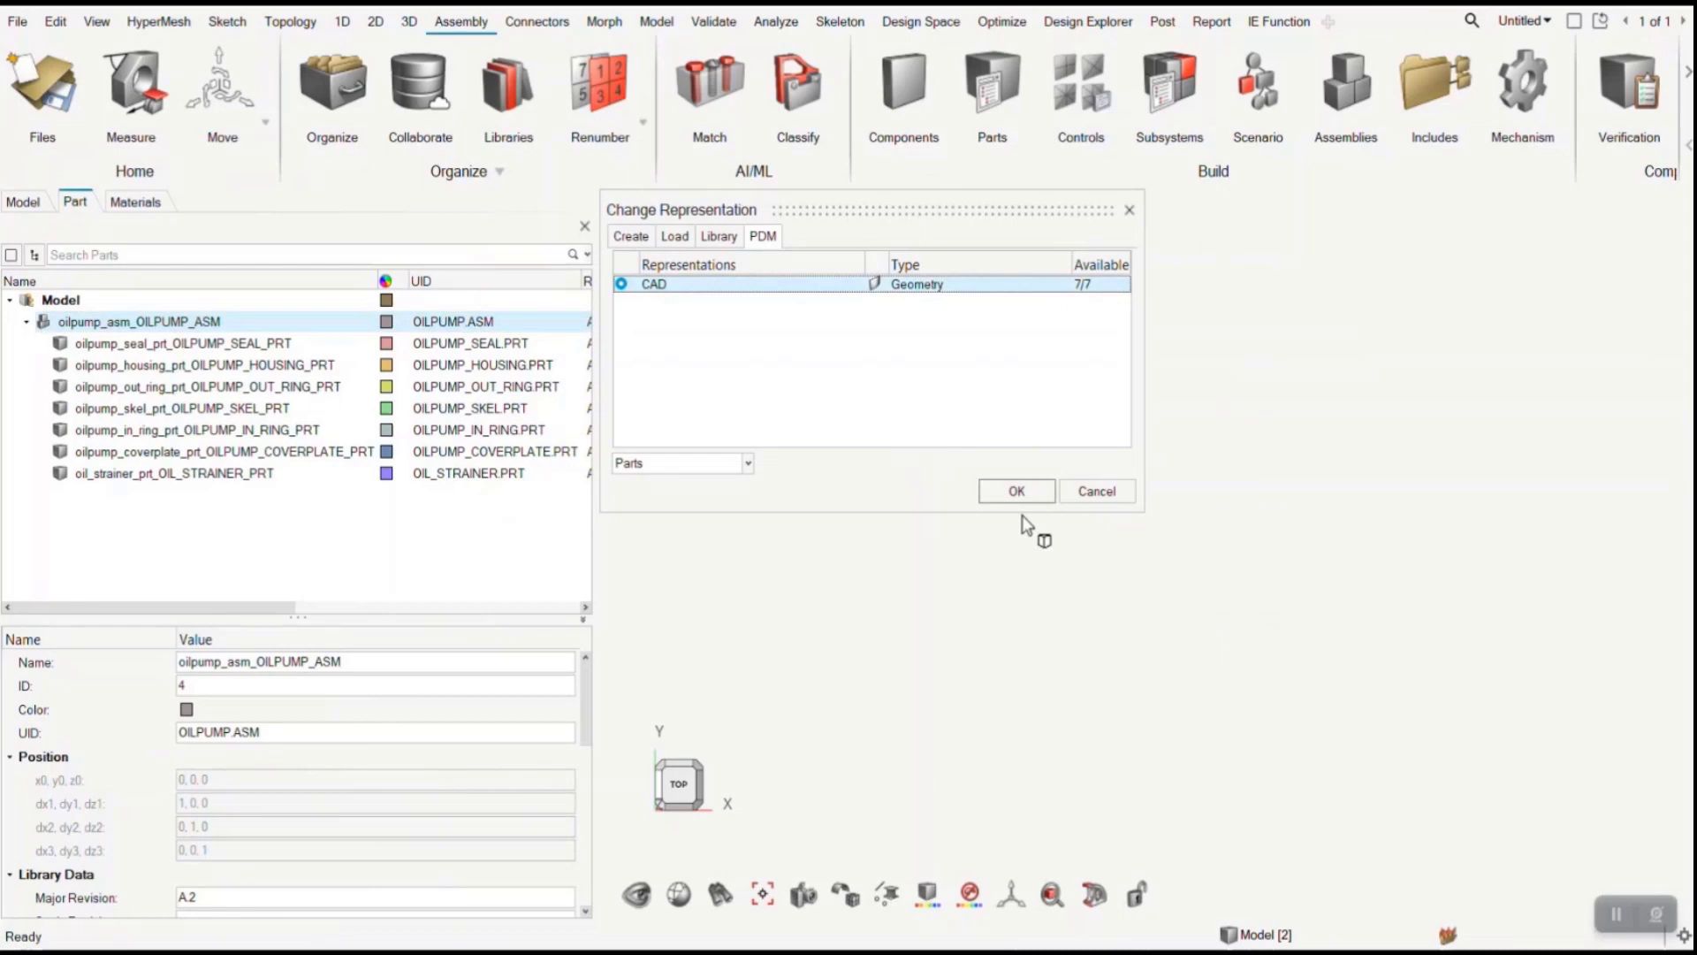
click(1017, 490)
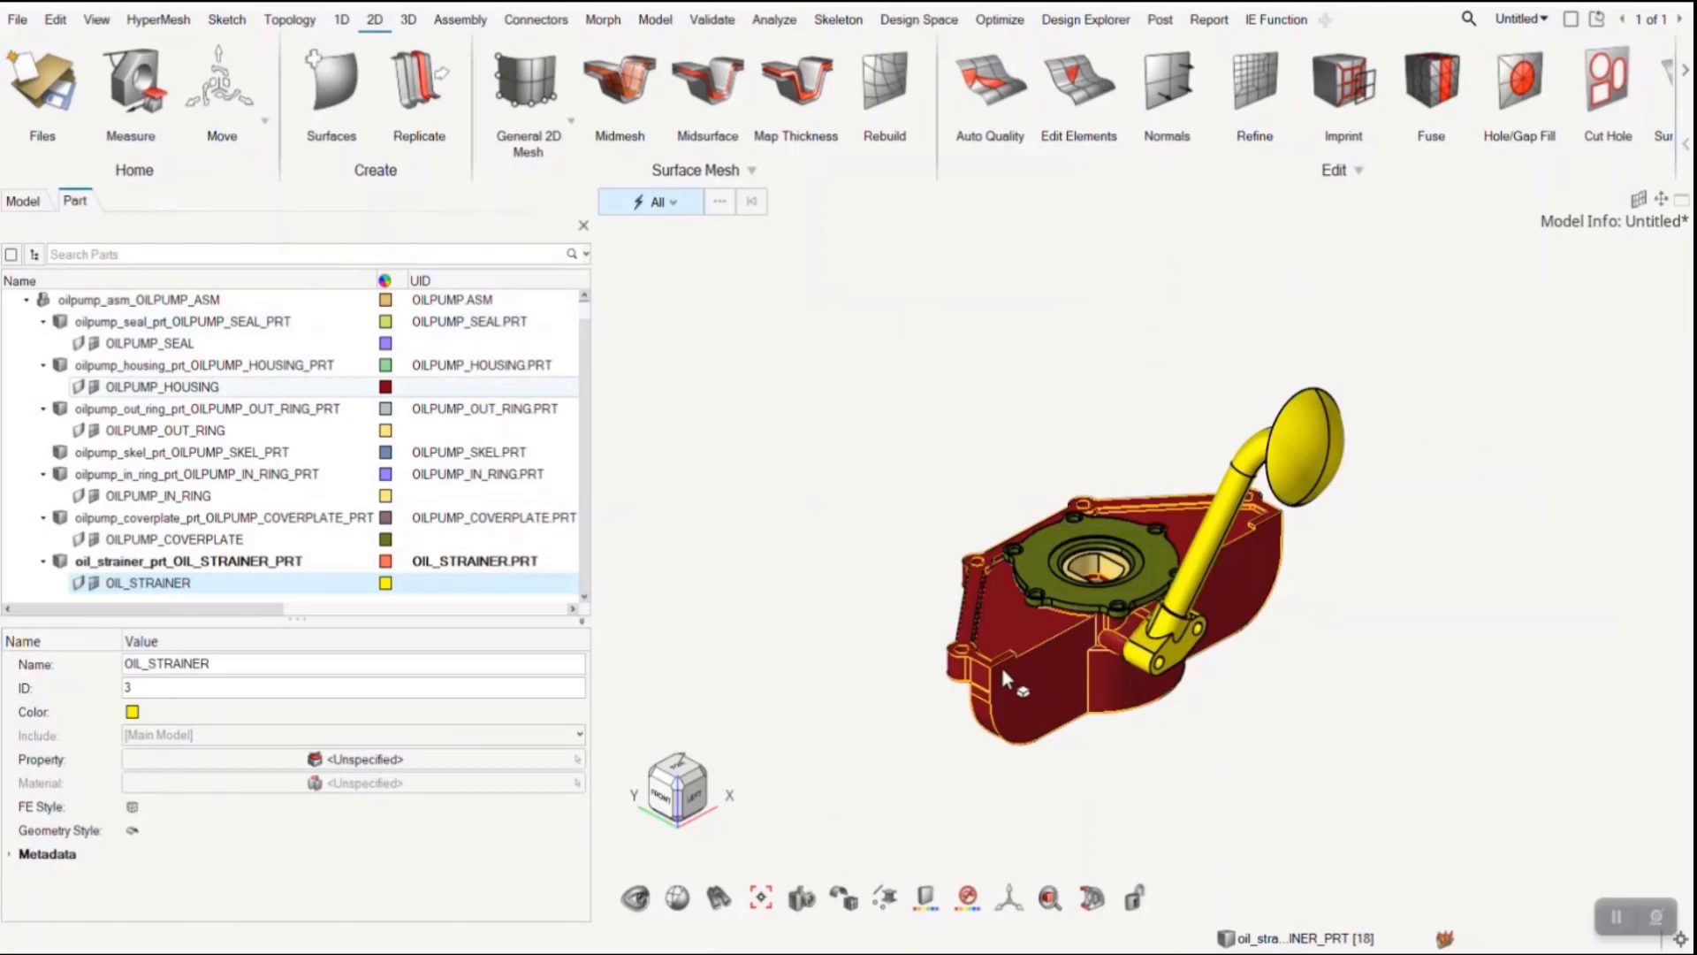
- Examine the PDM Mesh Flag of the oil pump housing, seal and cover plate parts
click(456, 485)
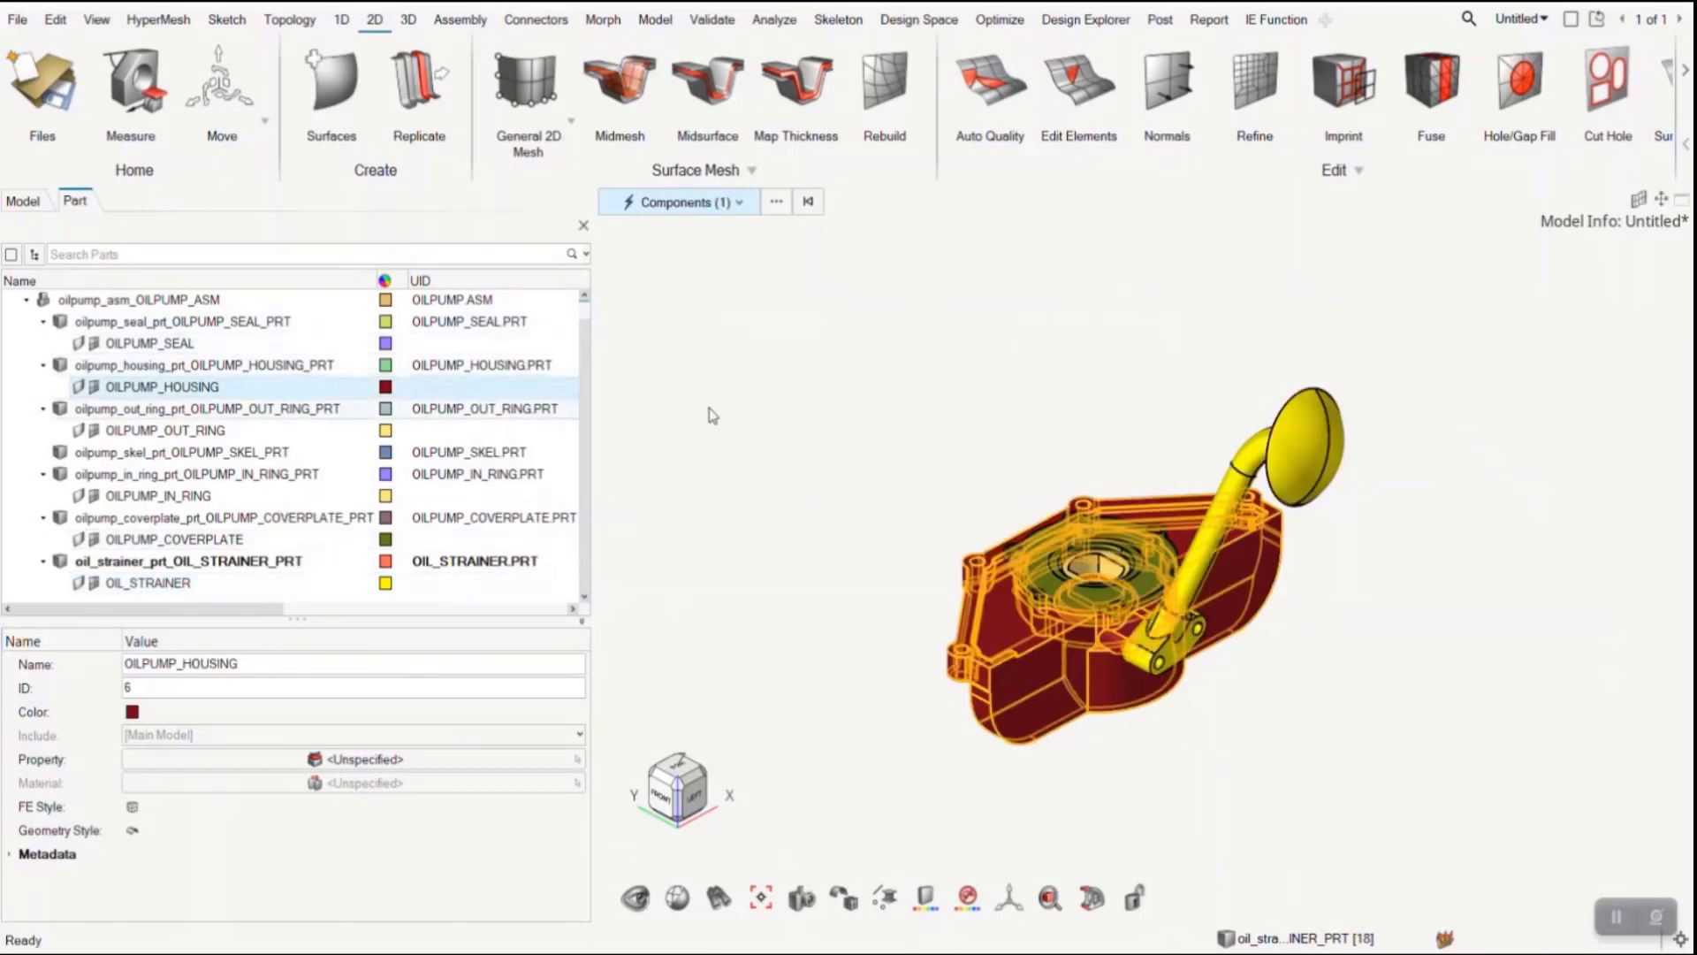
click(741, 416)
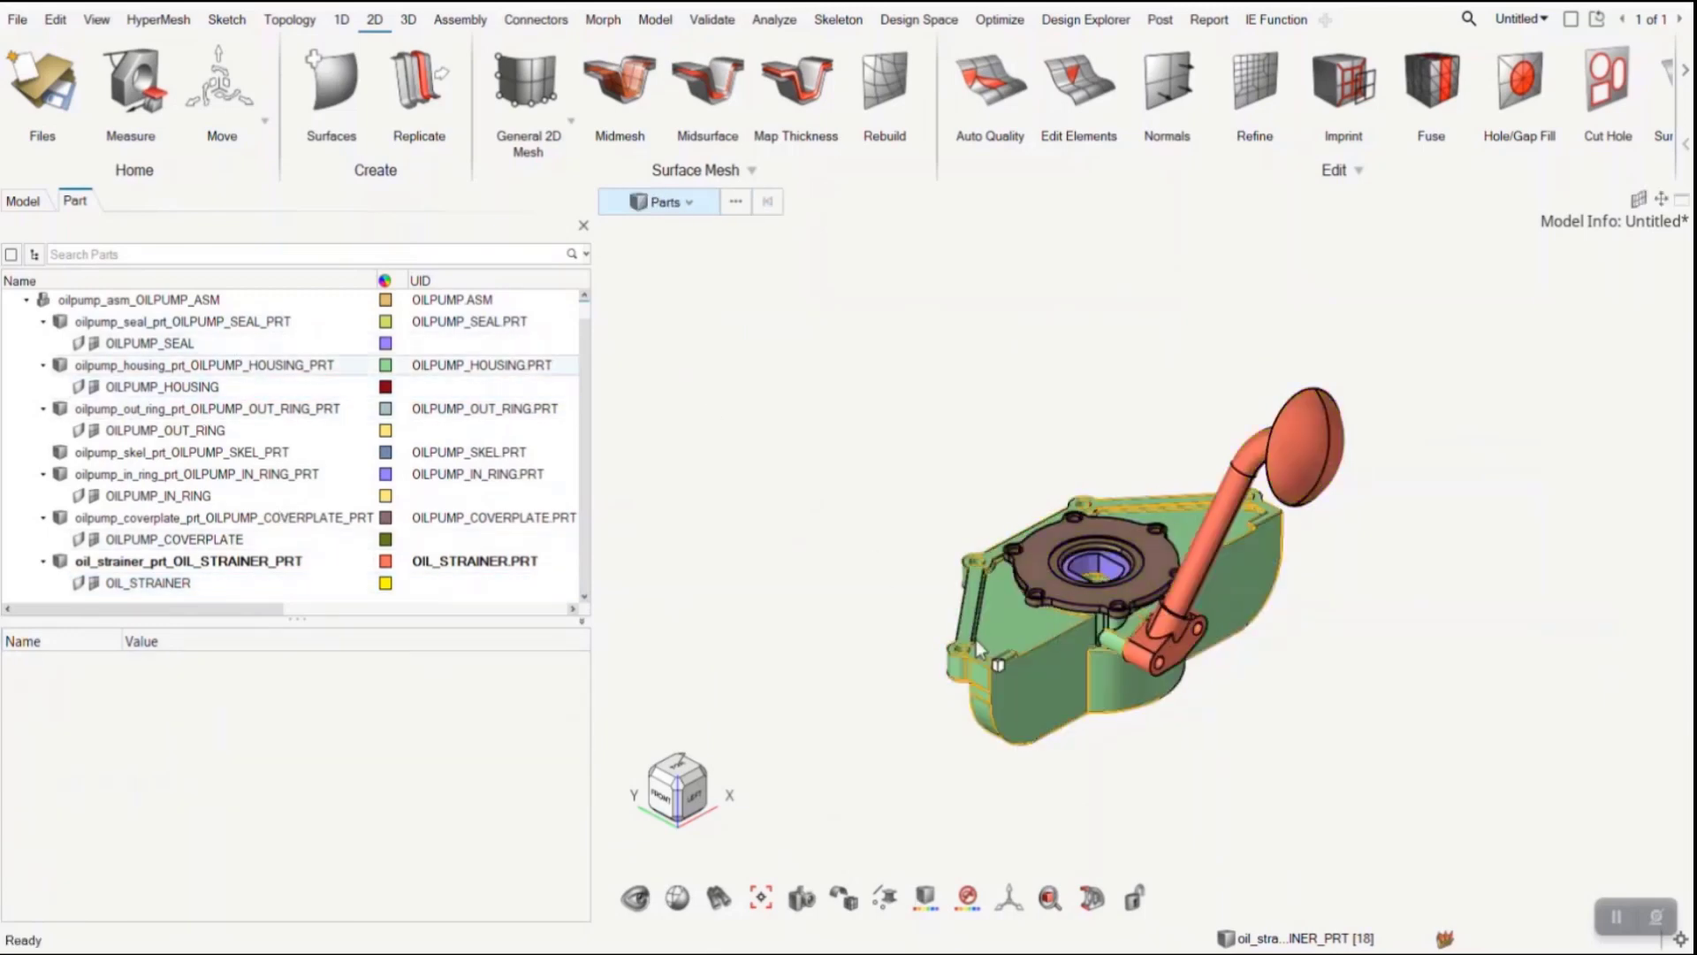
click(1004, 665)
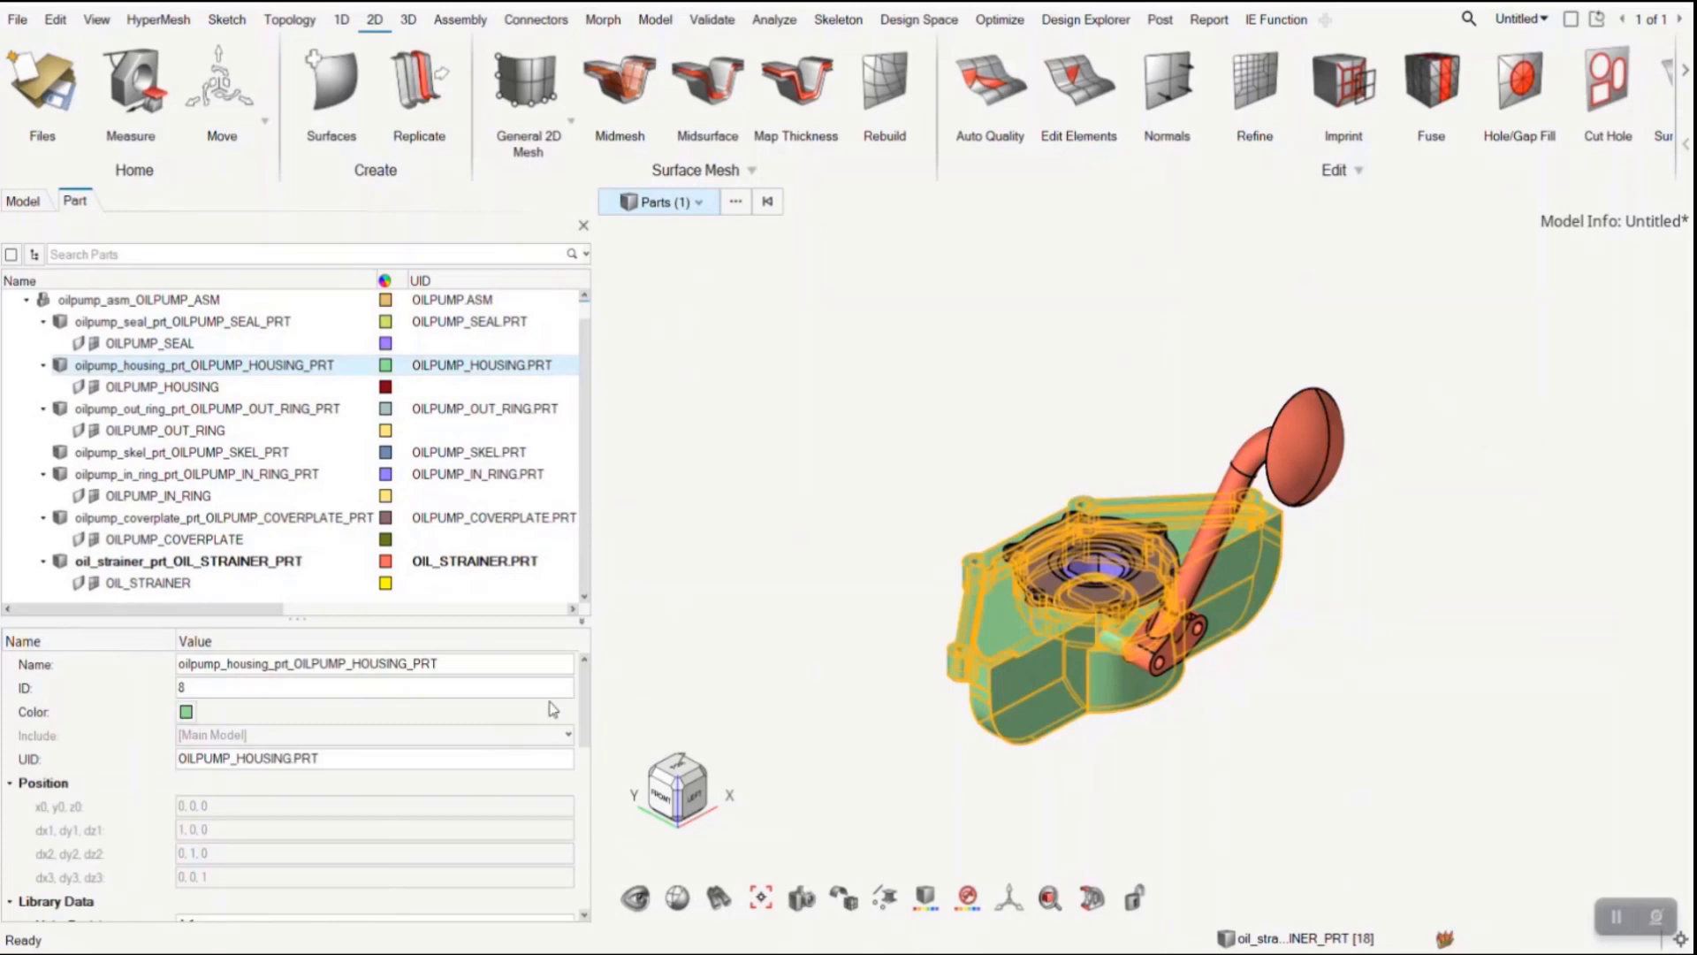
drag(584, 707, 583, 868)
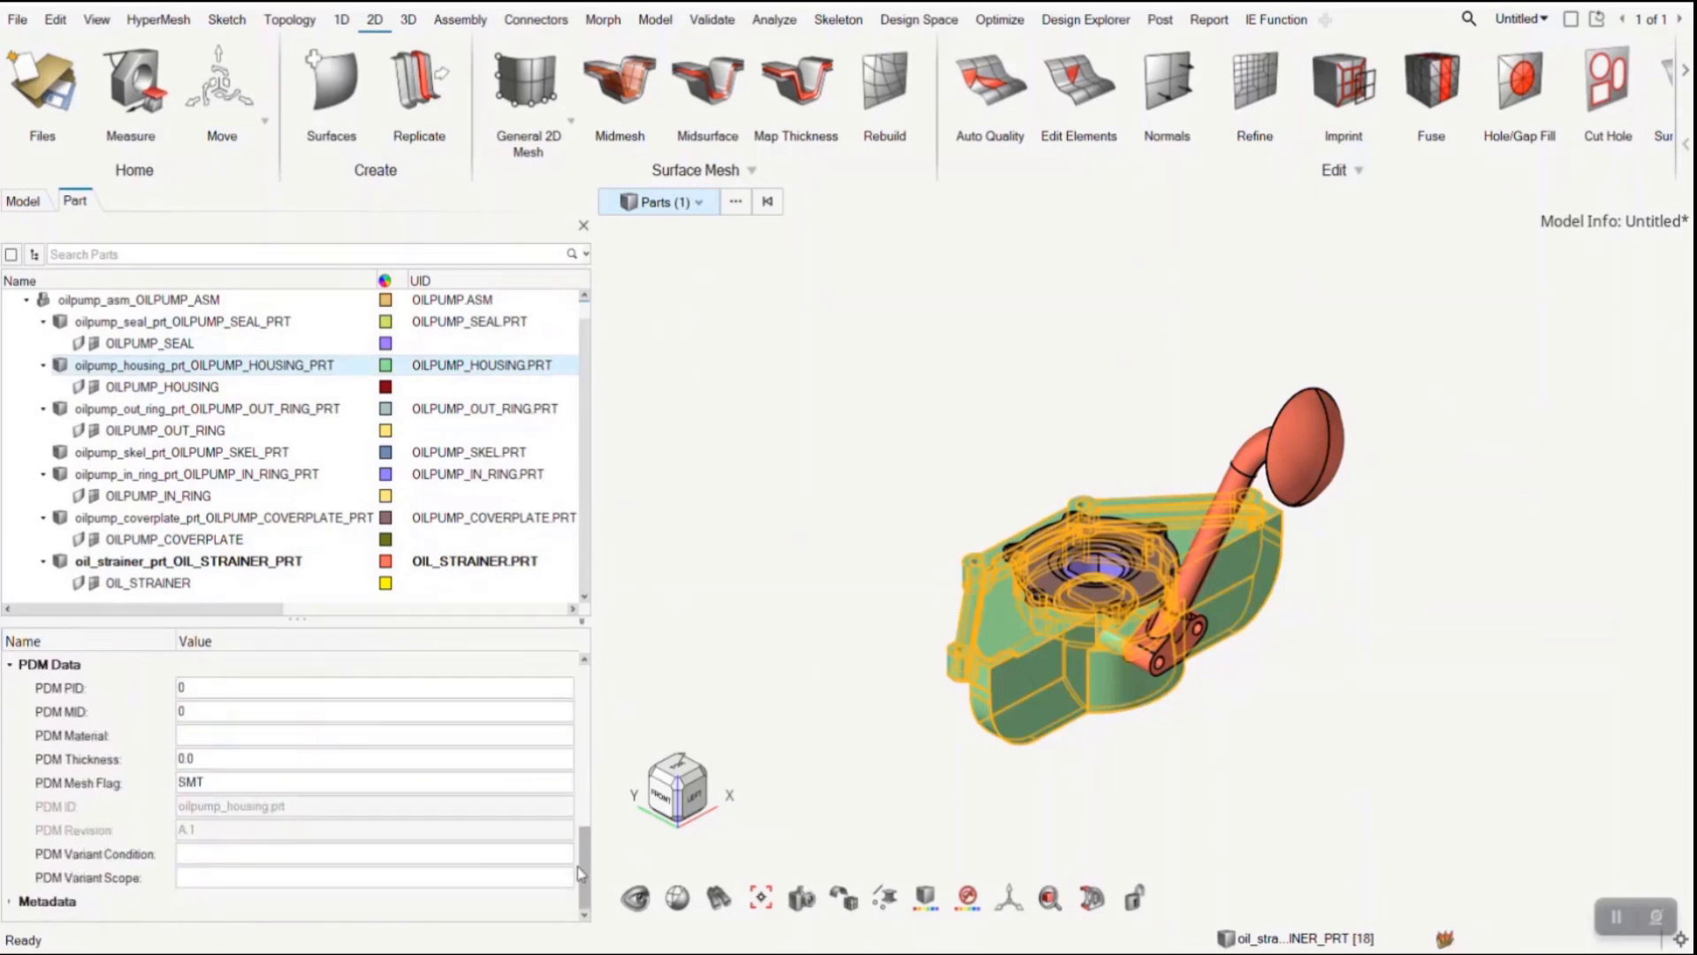
double_click(221, 777)
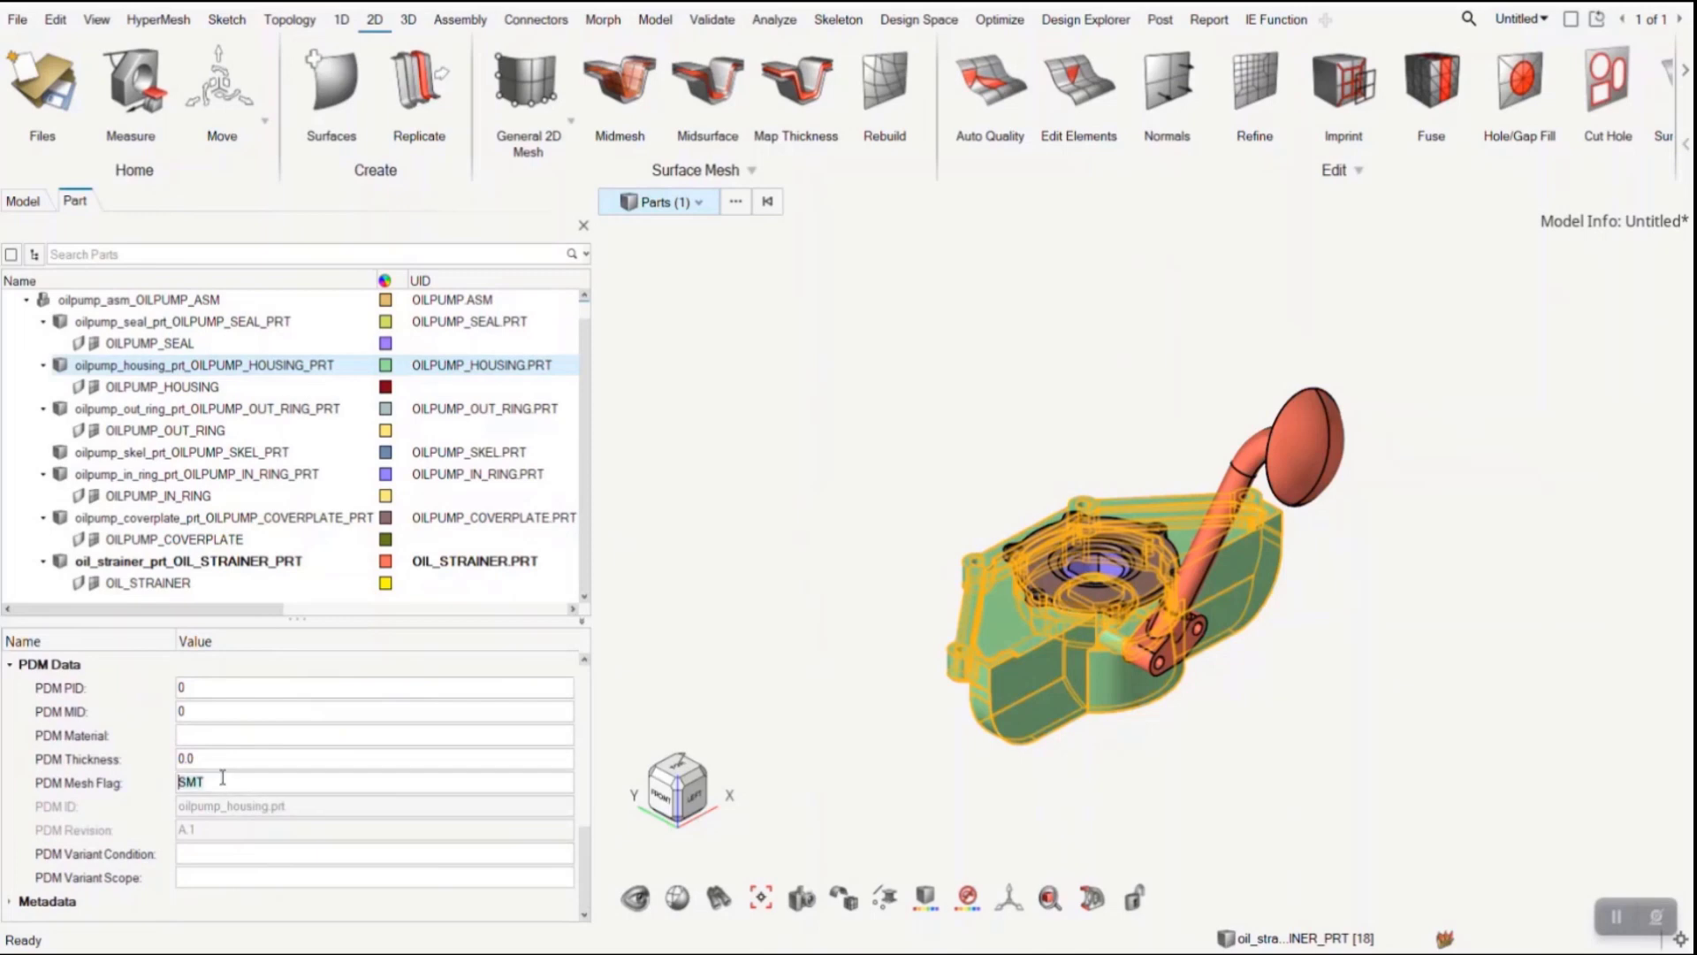
click(209, 323)
scroll(395, 825, down, 5)
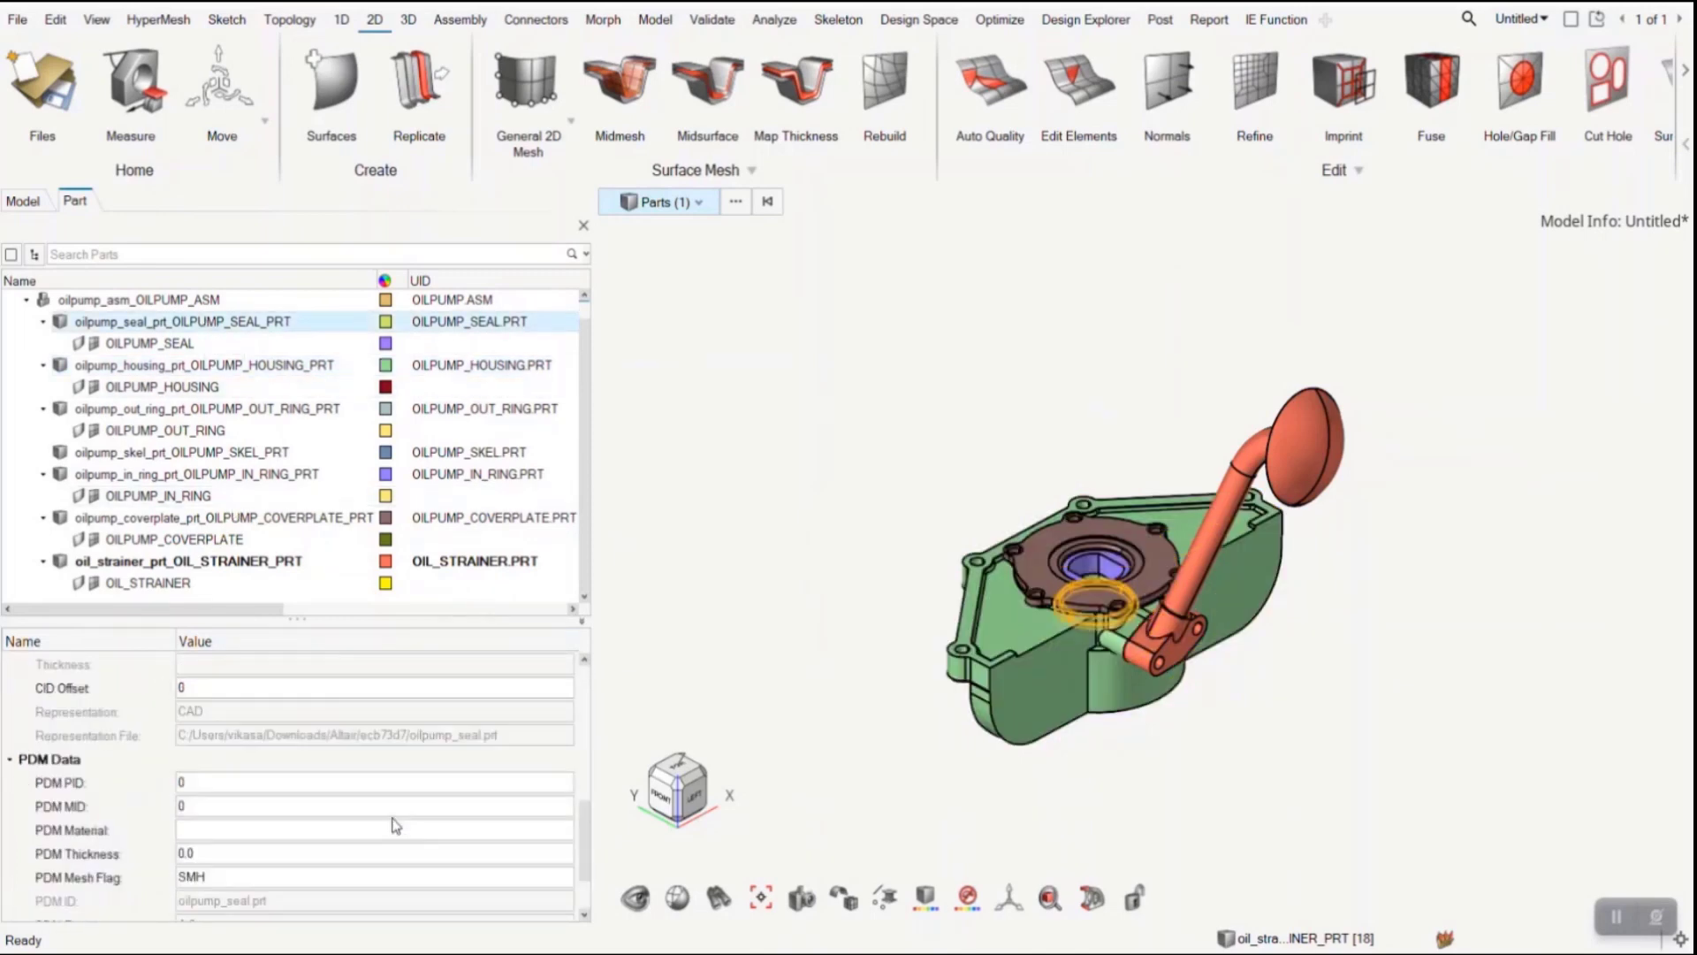
click(206, 365)
click(221, 518)
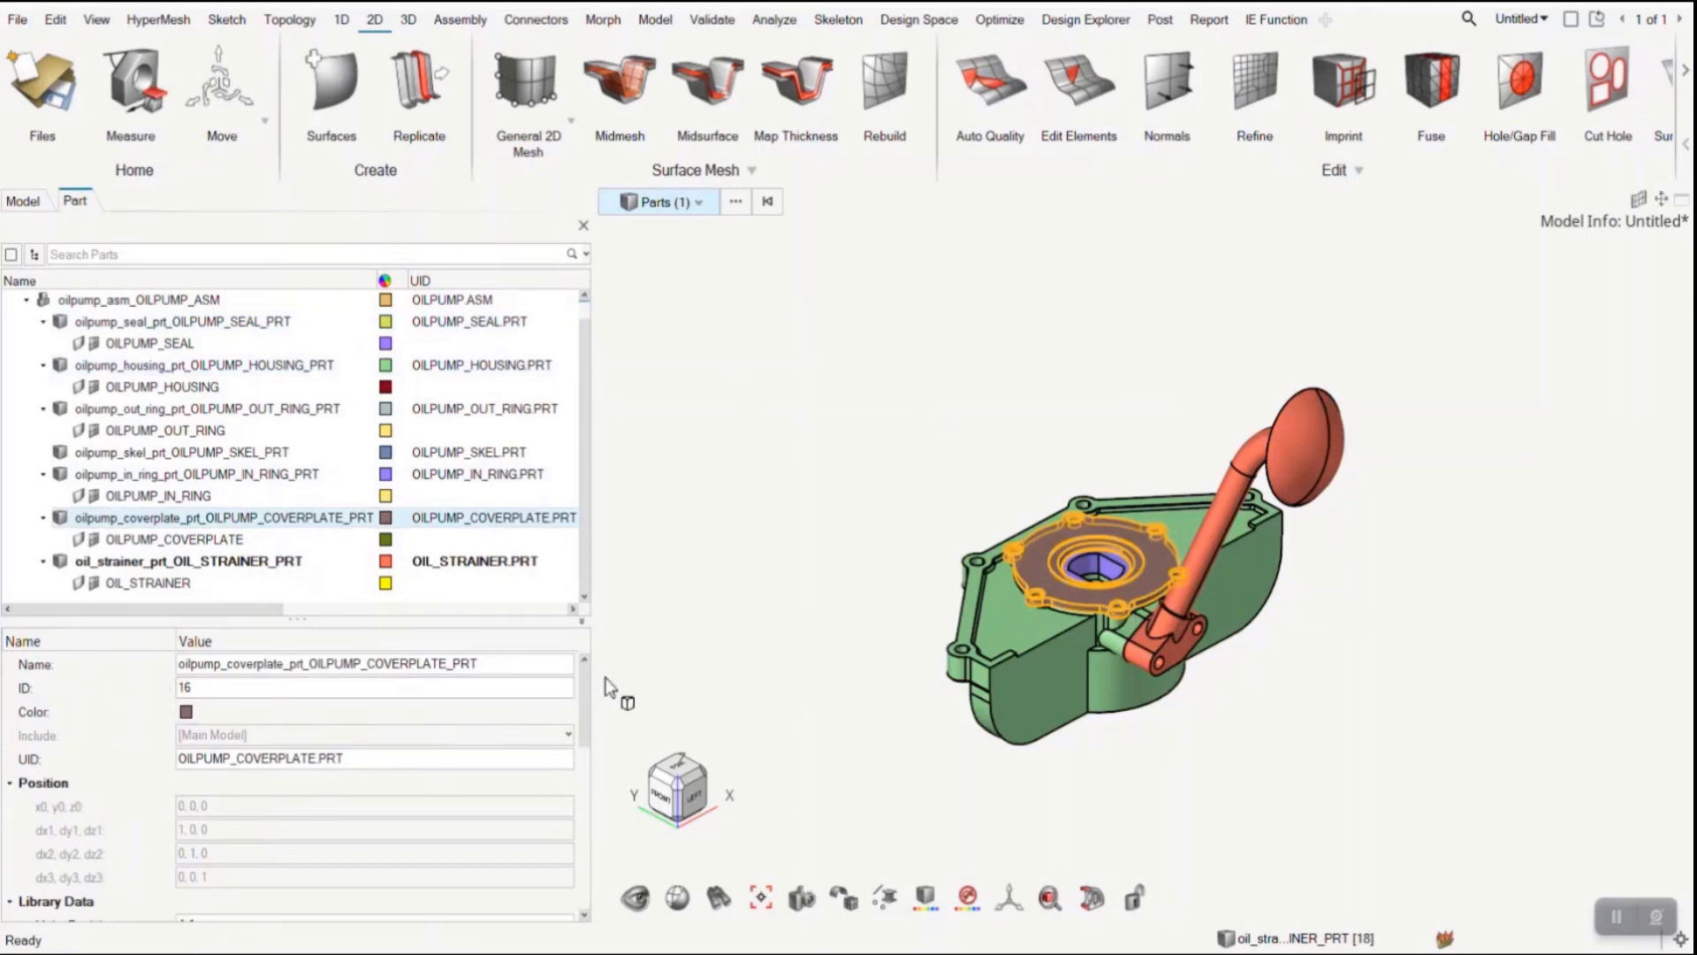
drag(584, 706, 609, 853)
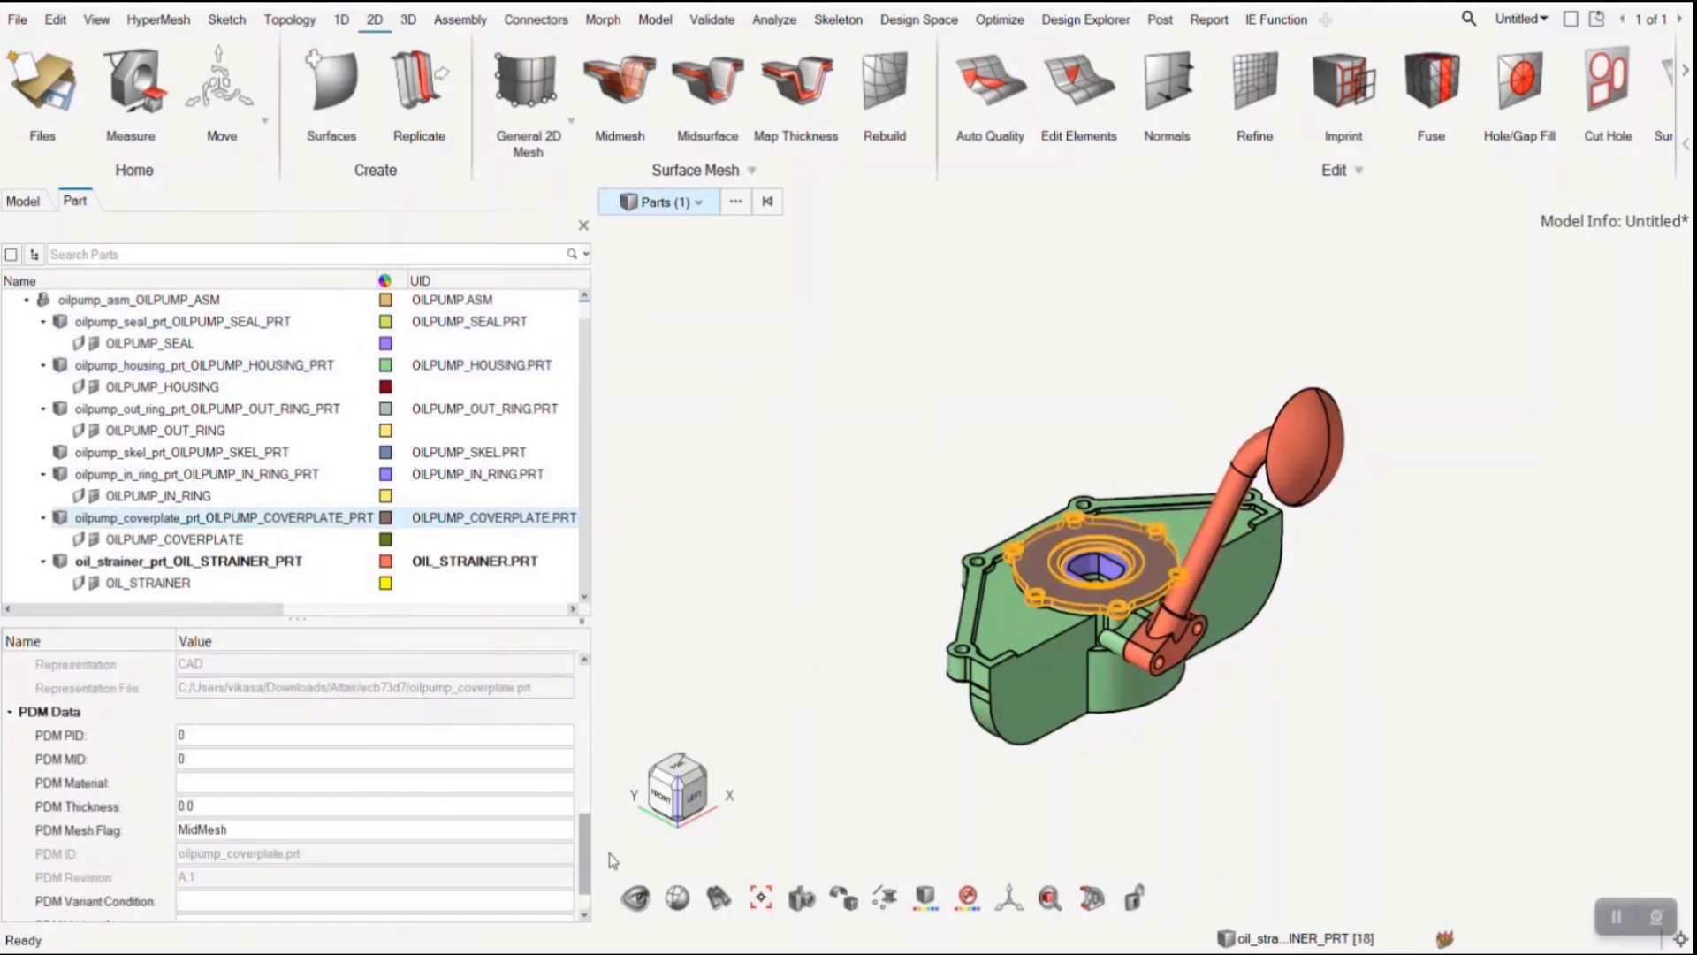
click(351, 831)
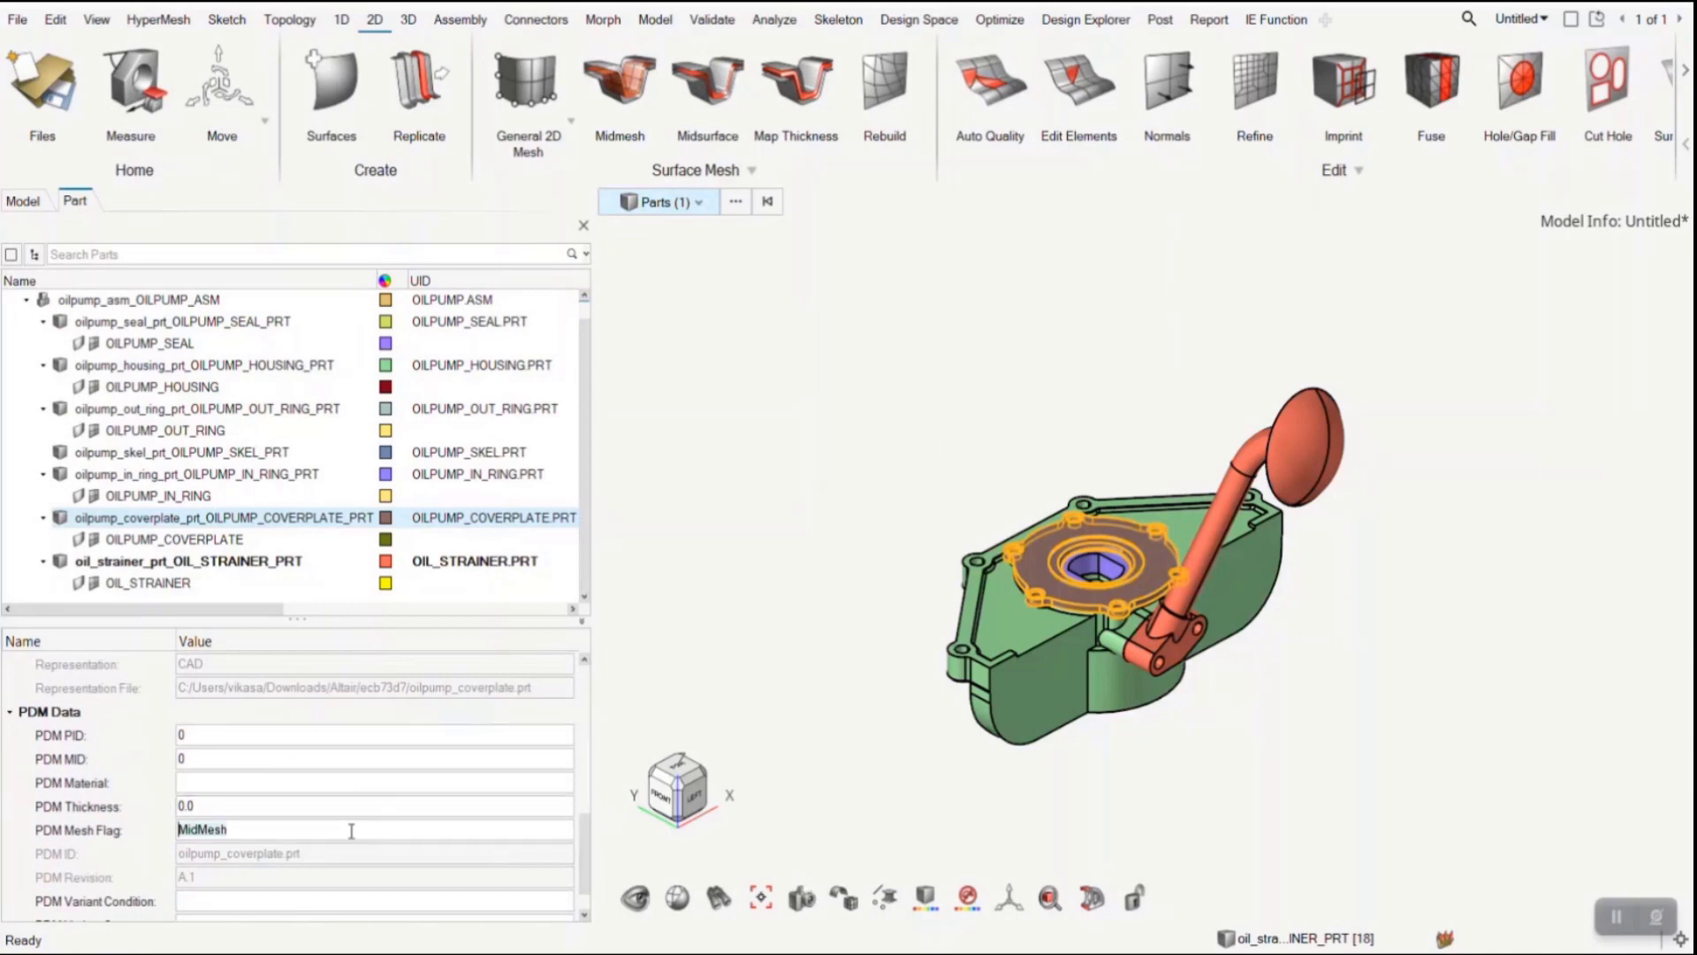
click(786, 679)
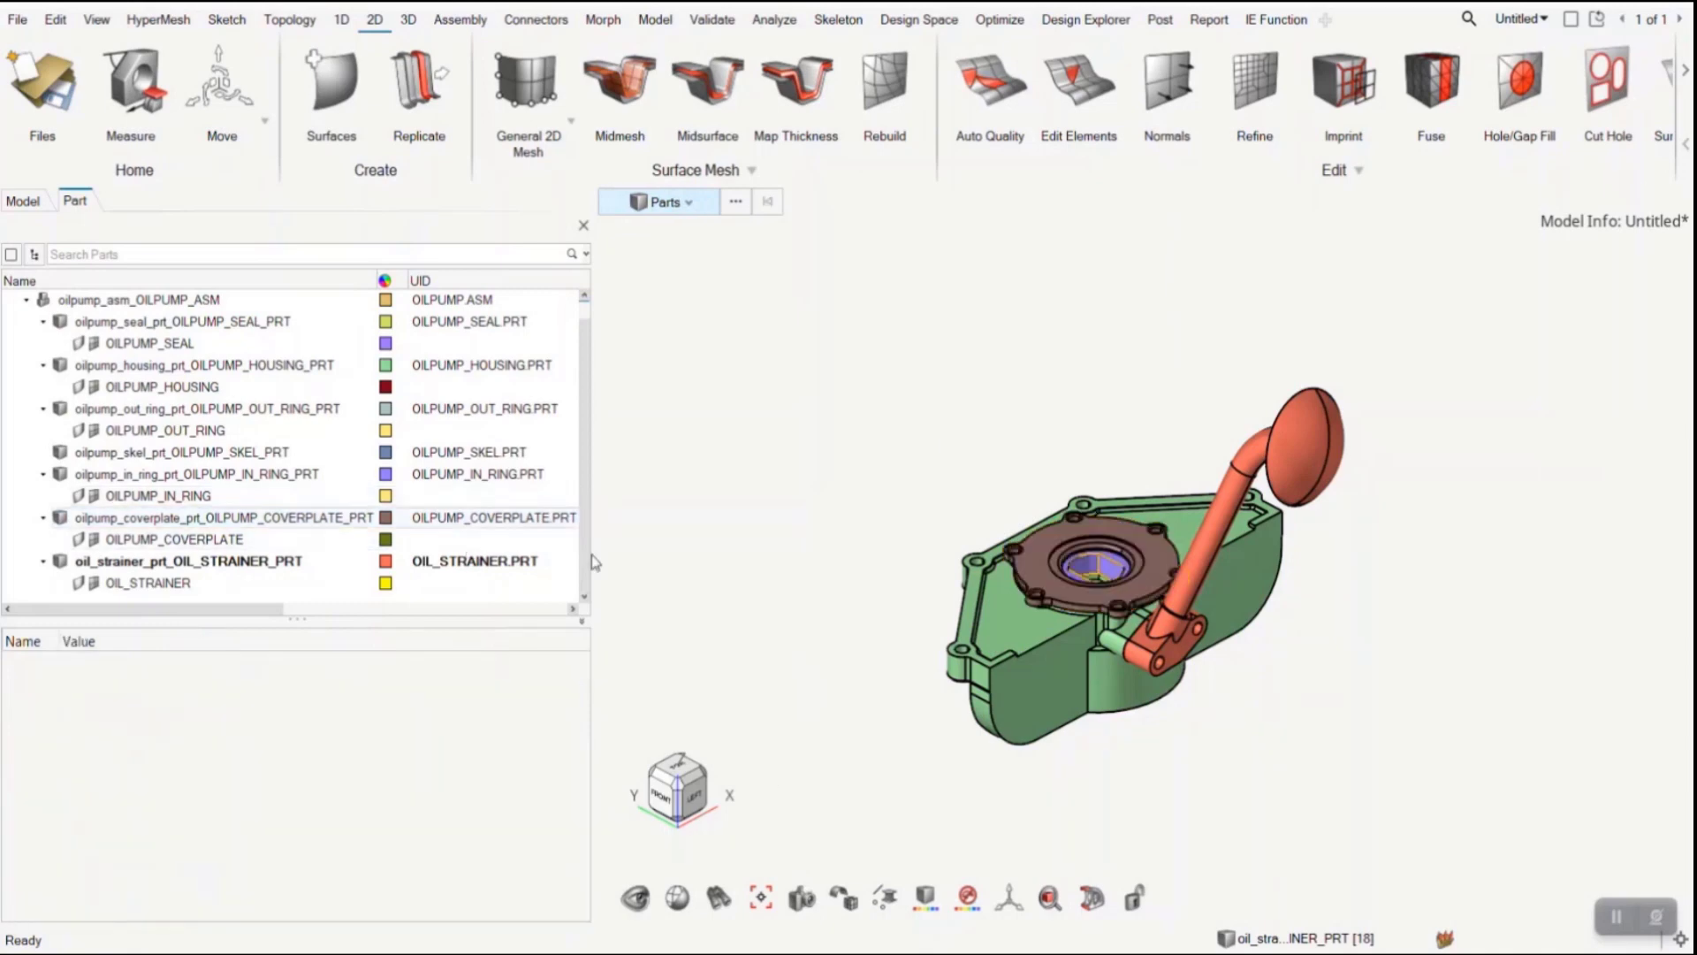
- Hide the oil strainer part in the model and clear the selection
click(1299, 438)
key(h)
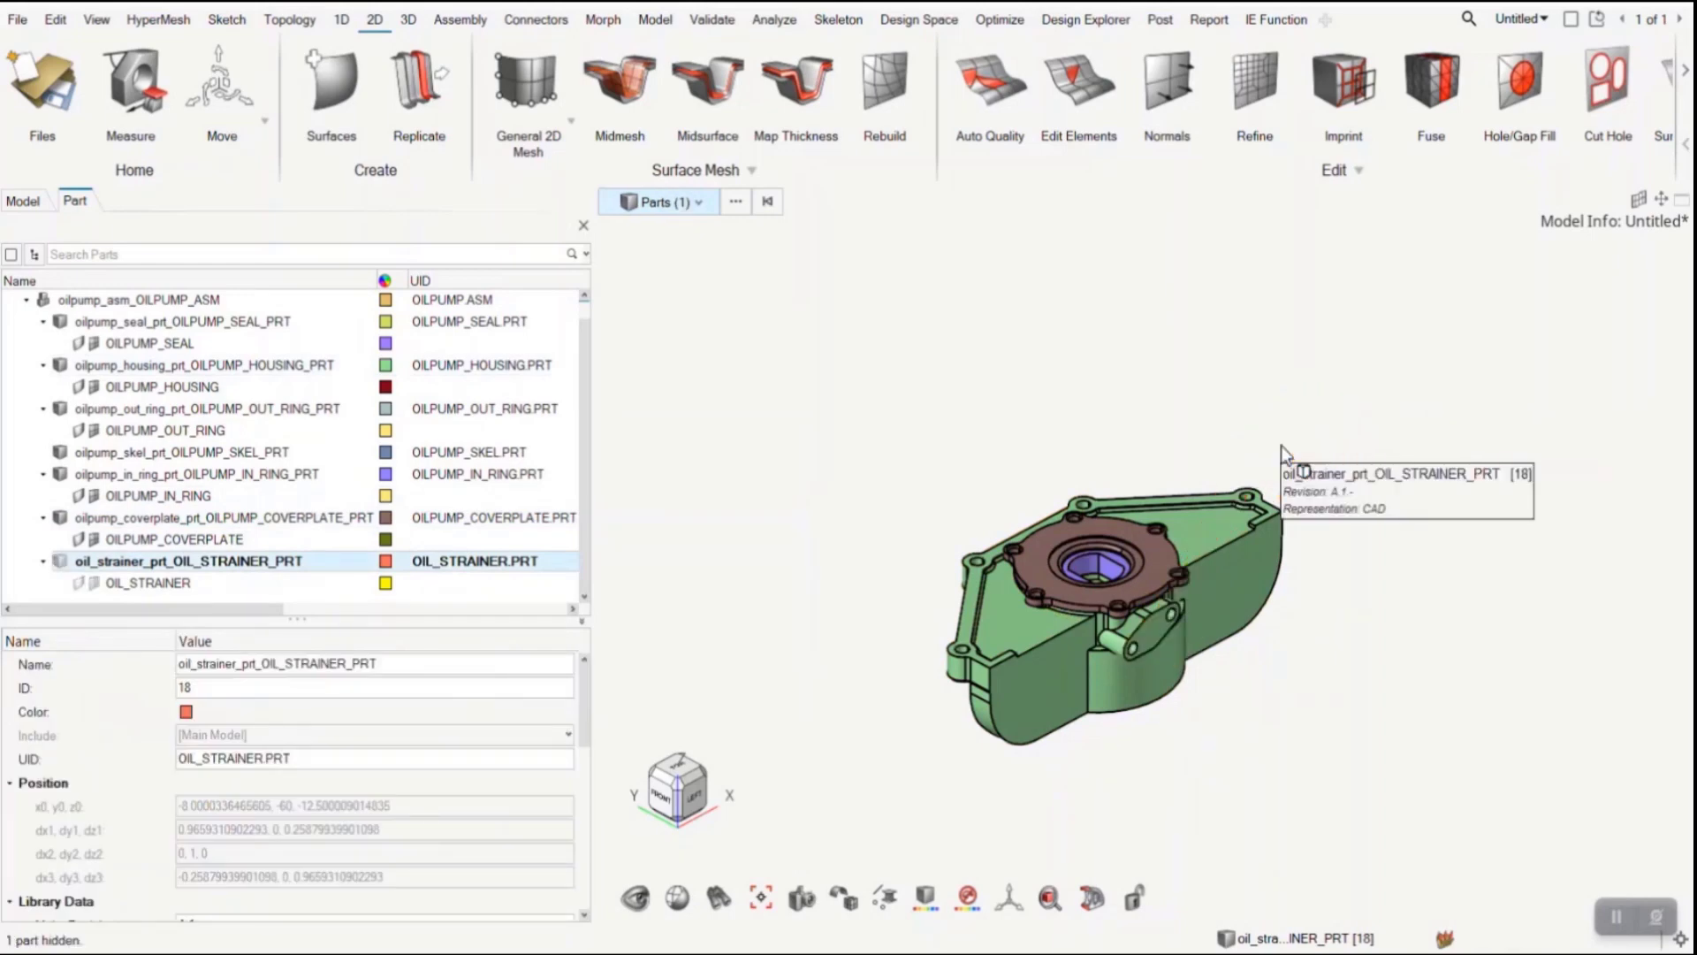
click(1280, 446)
- Set up an Automatic (By MeshFlag) representation for all five visible oil pump parts, with Save to PDM enabled
drag(802, 386, 1370, 804)
right_click(1123, 566)
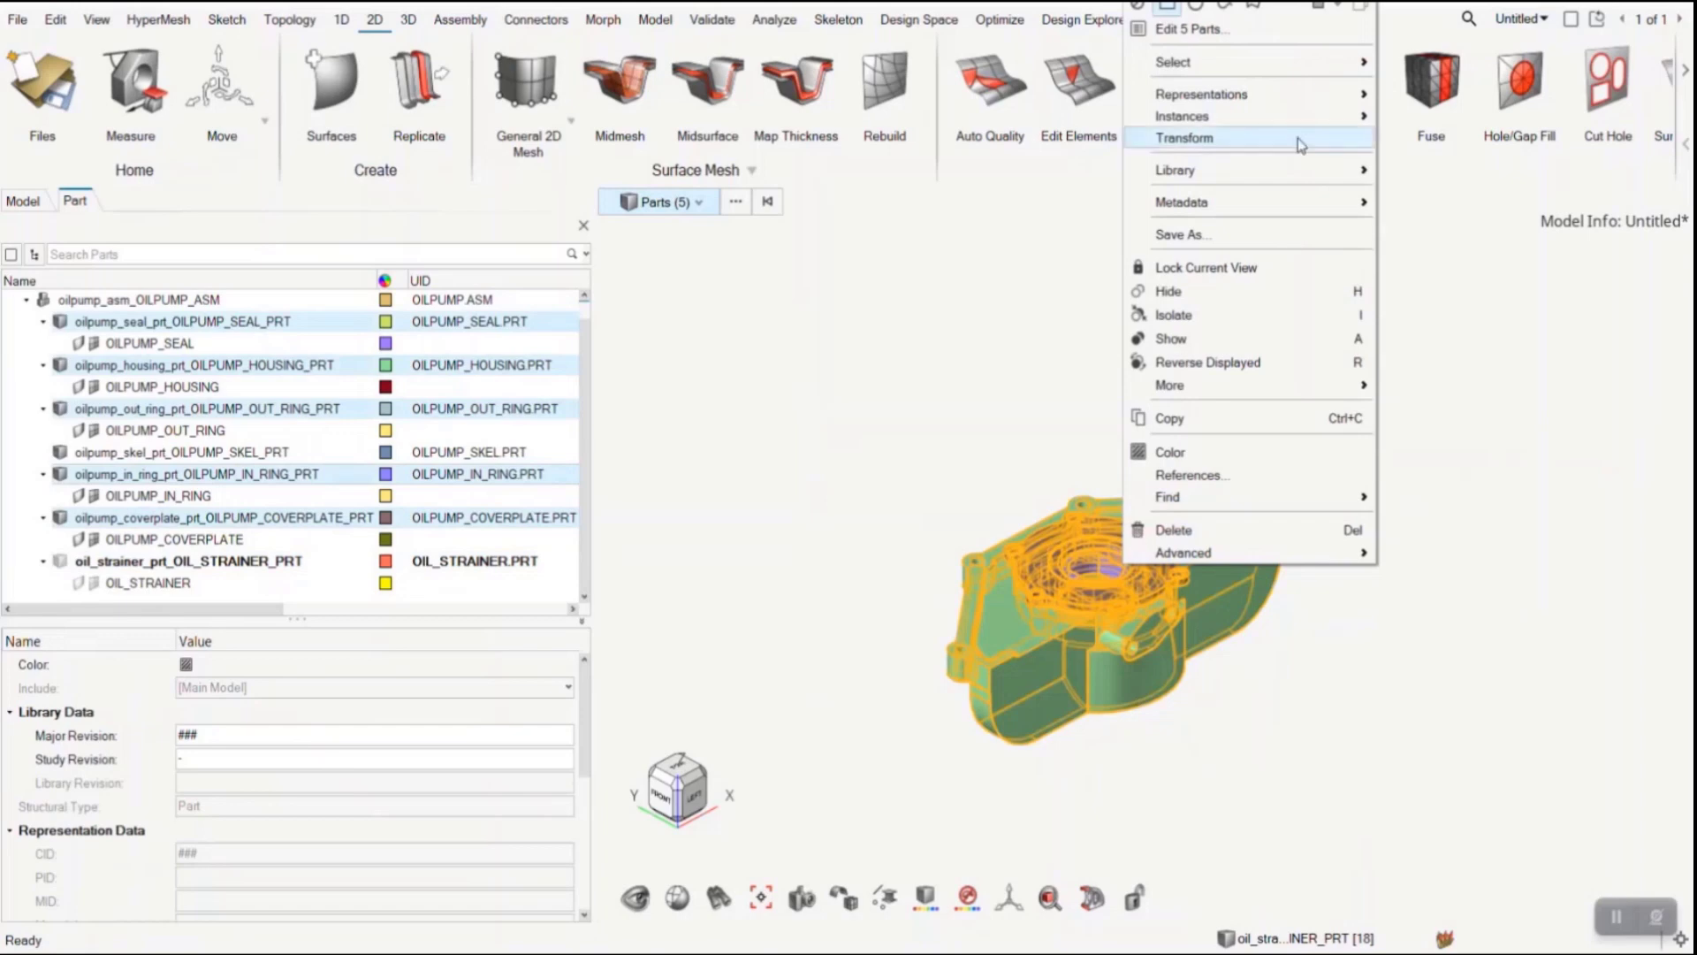
mouse_move(1302, 93)
click(1399, 95)
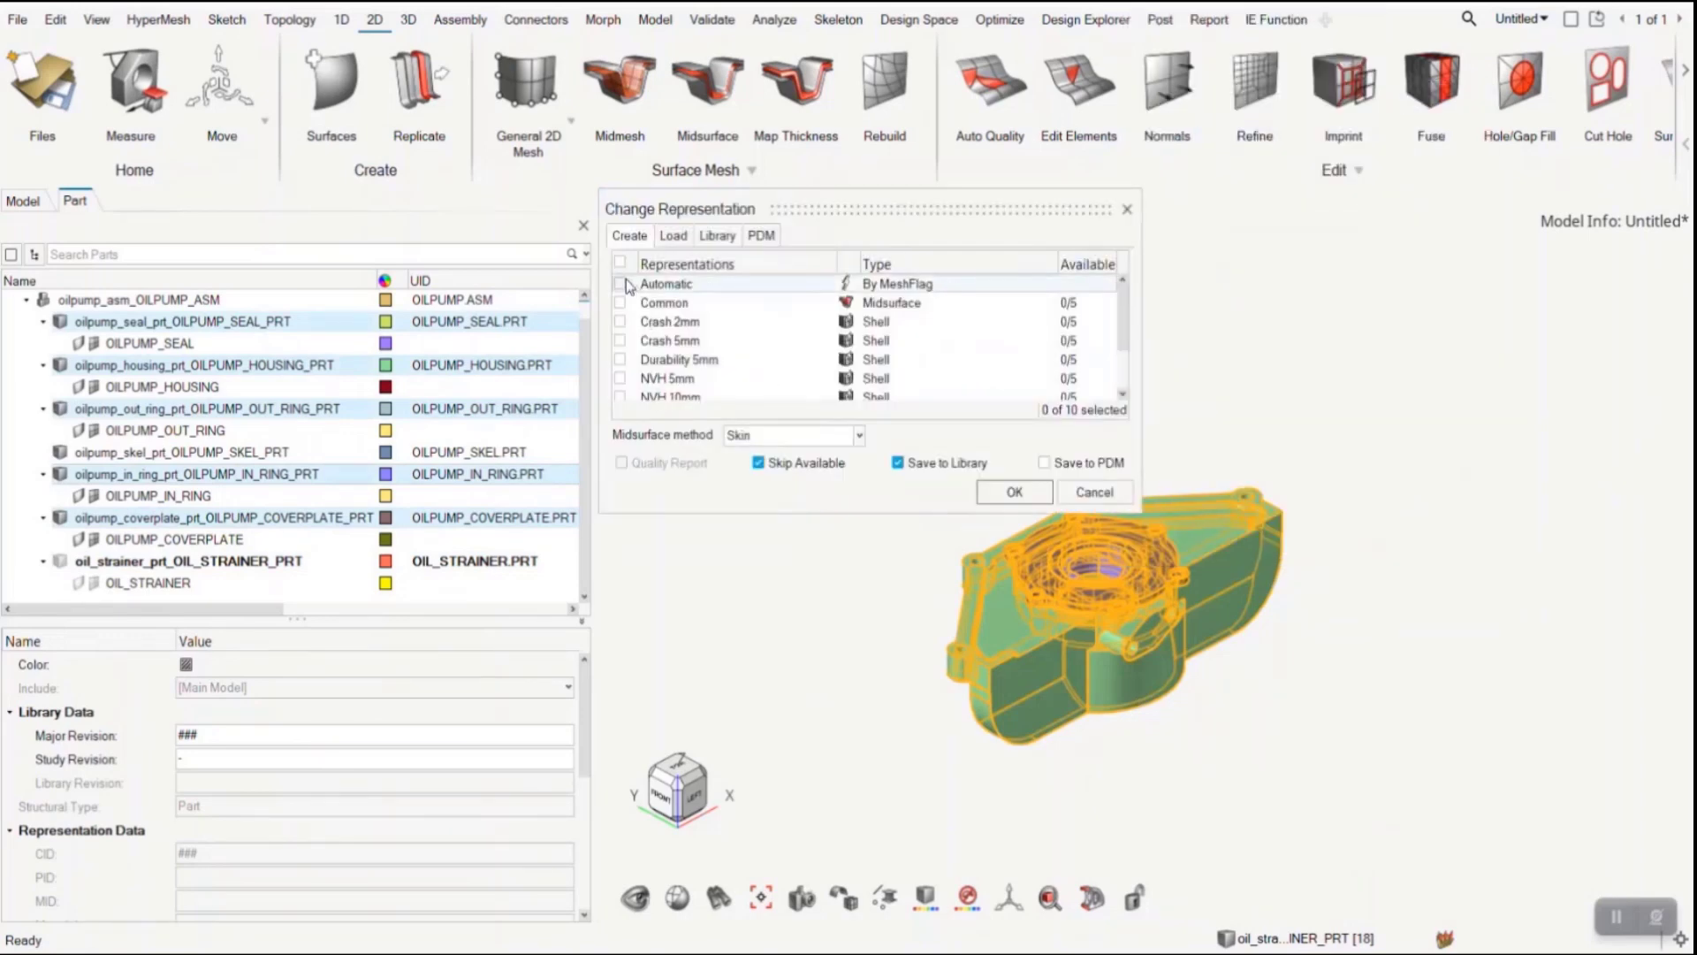
click(620, 284)
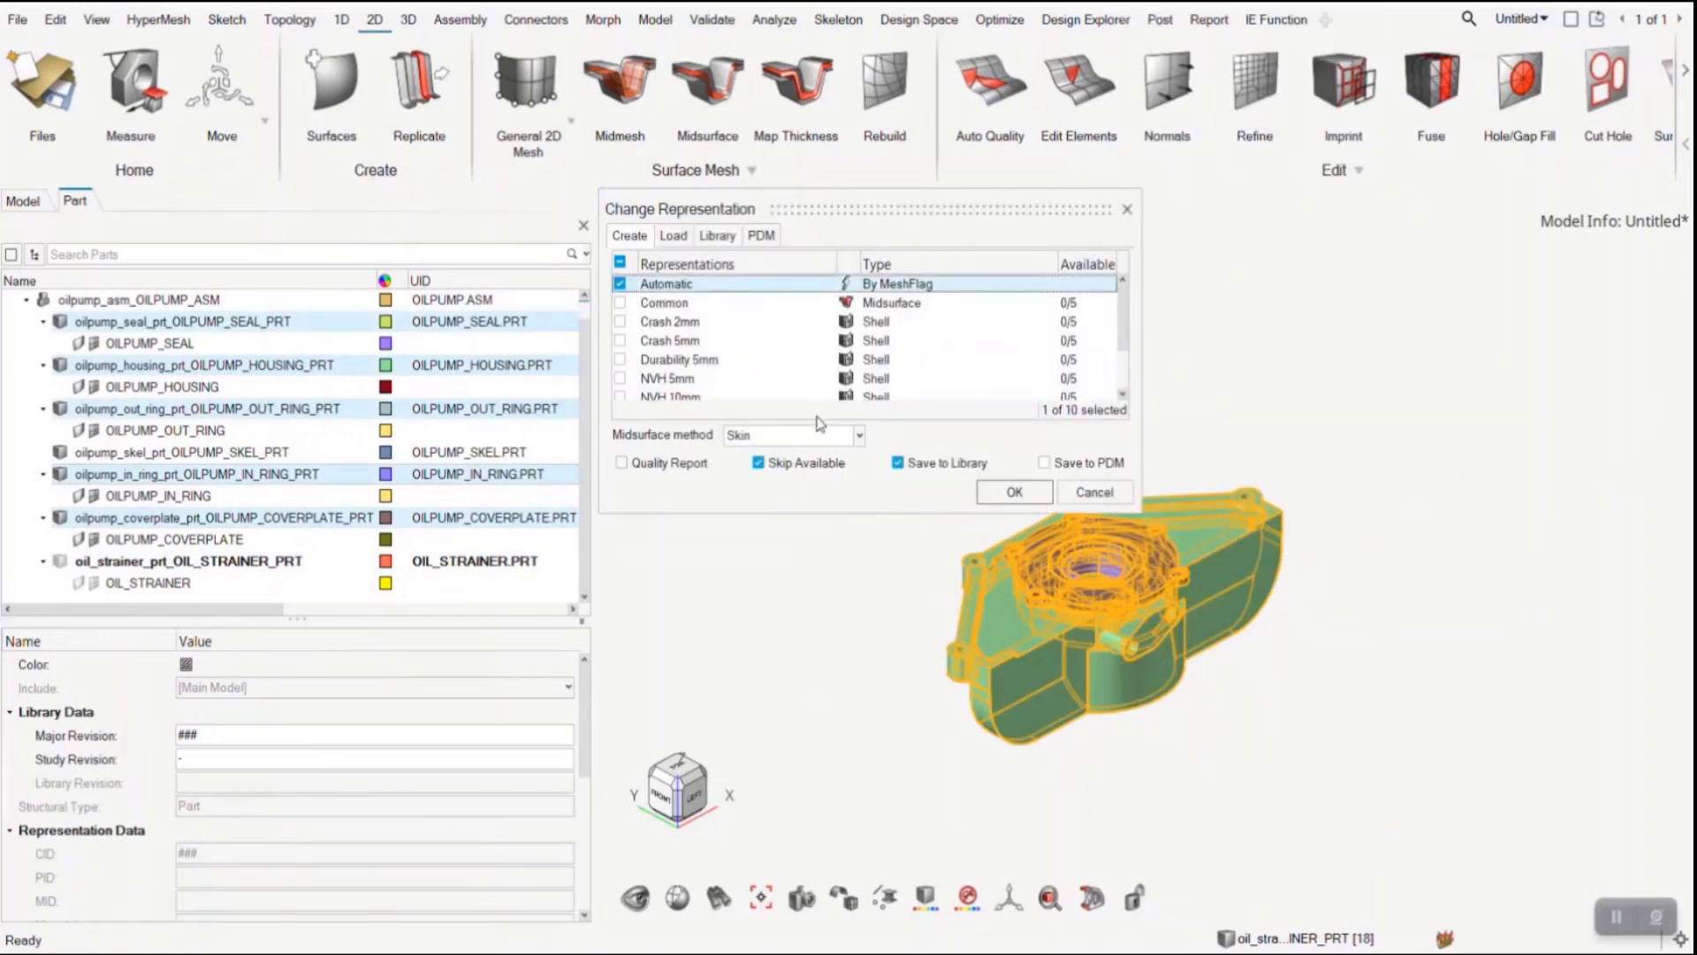
click(1048, 464)
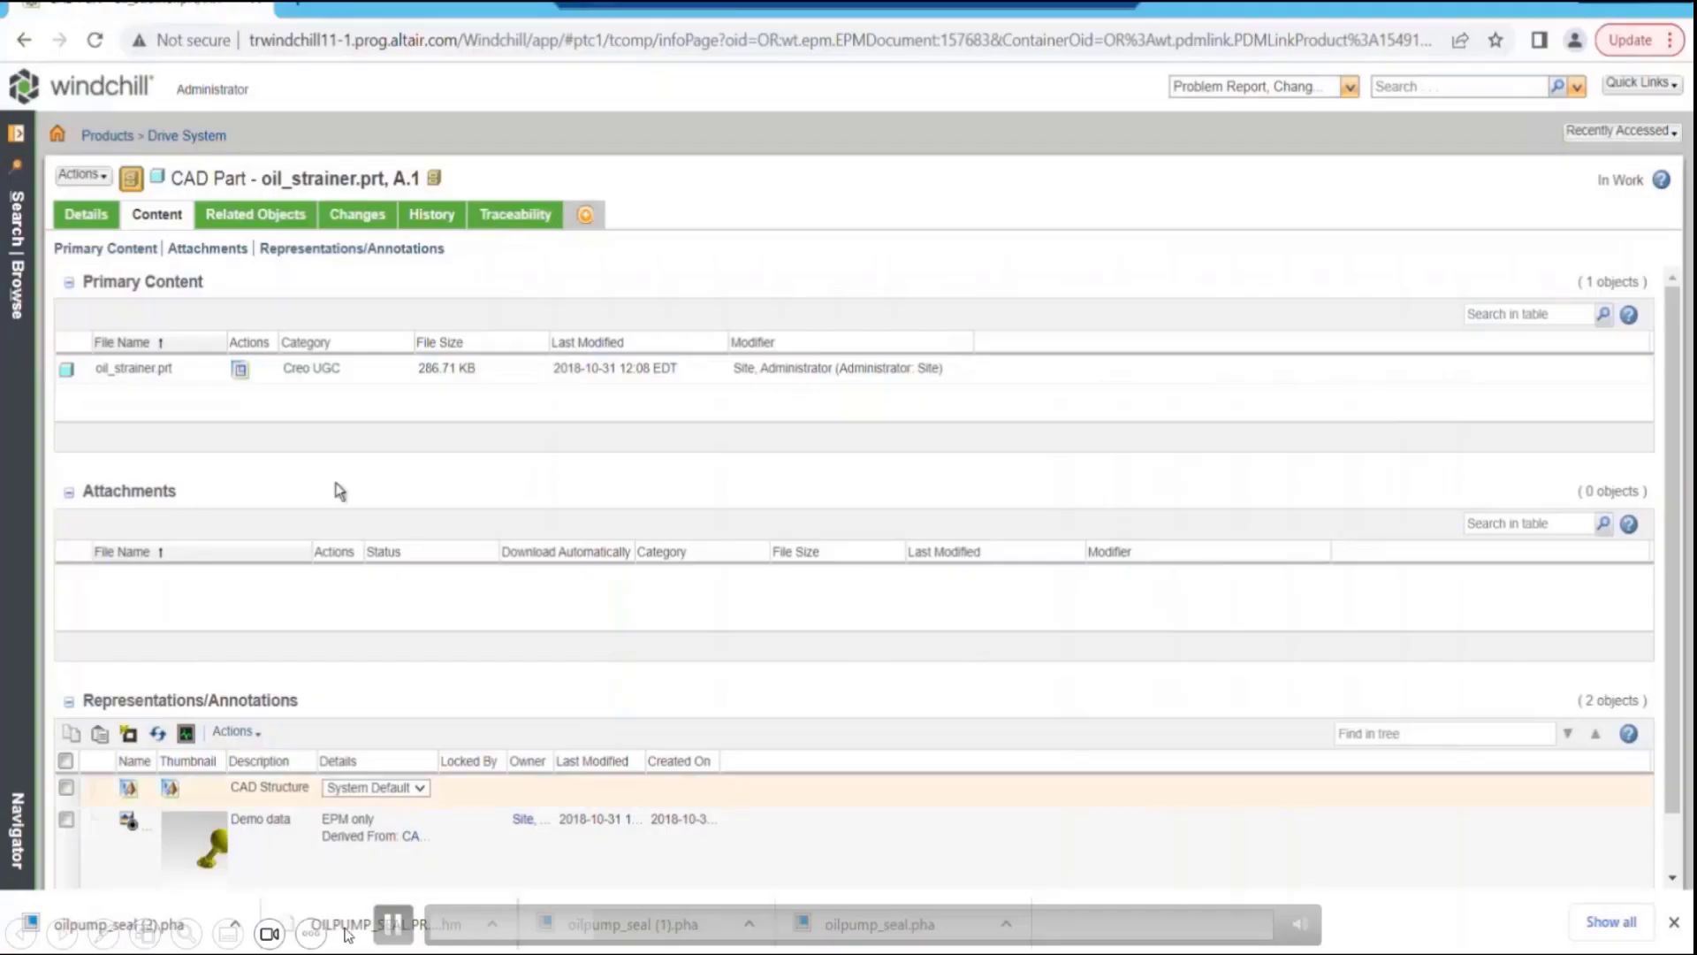
click(397, 924)
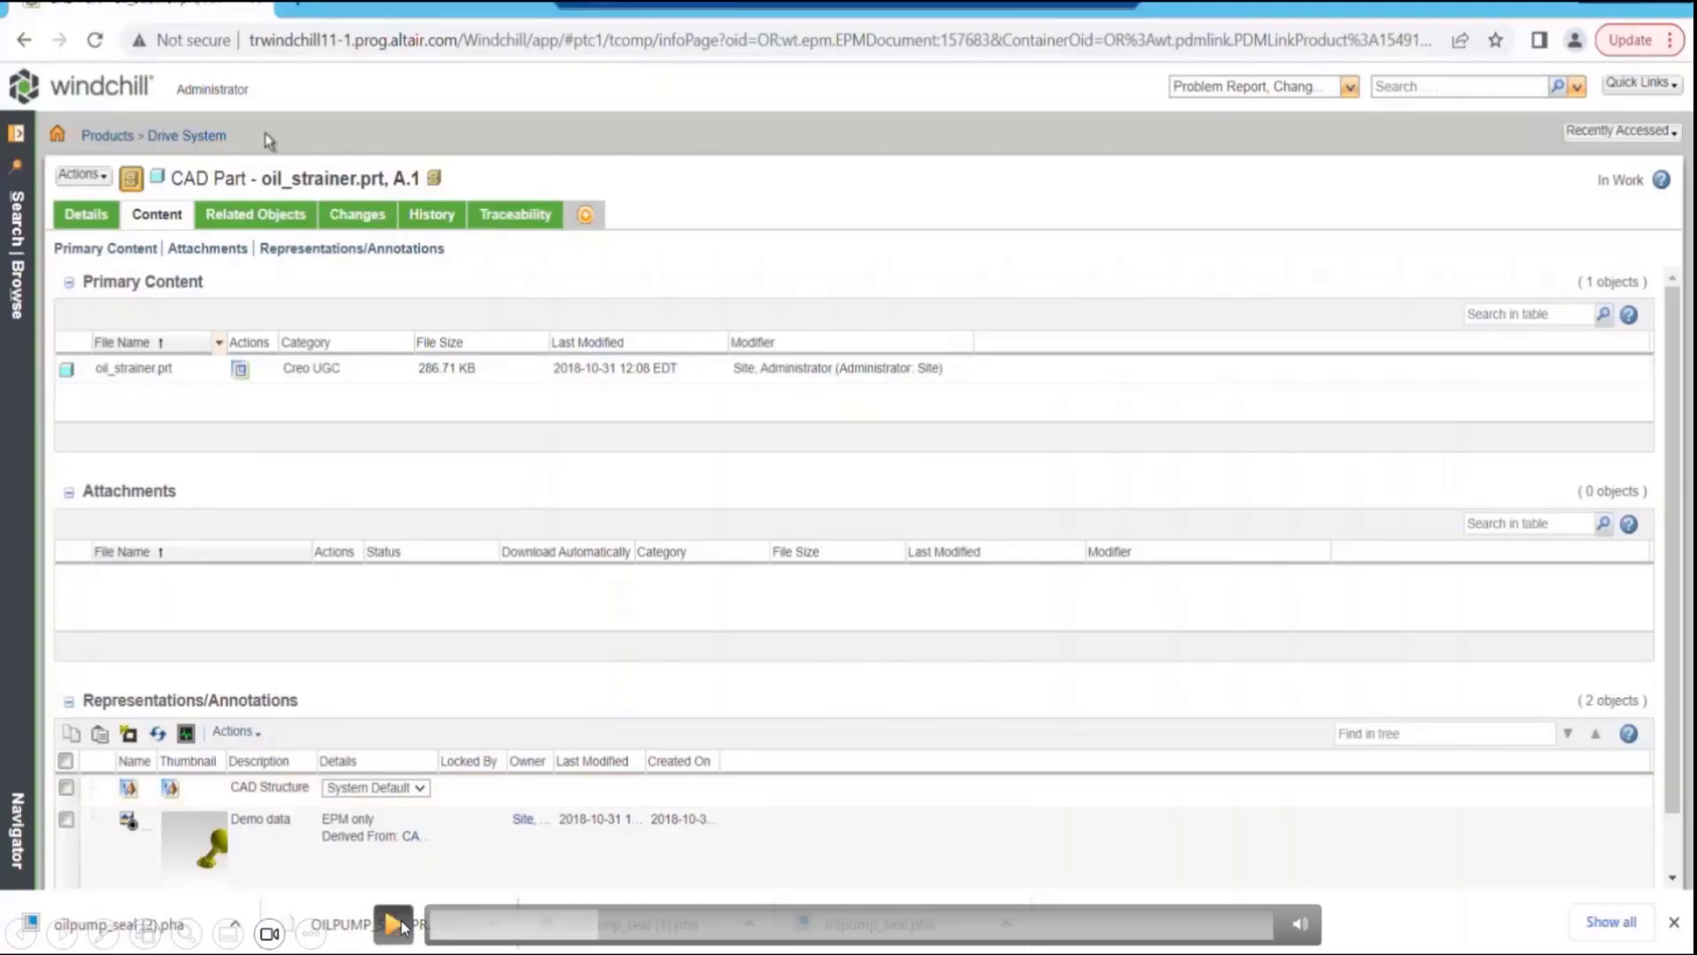
click(594, 918)
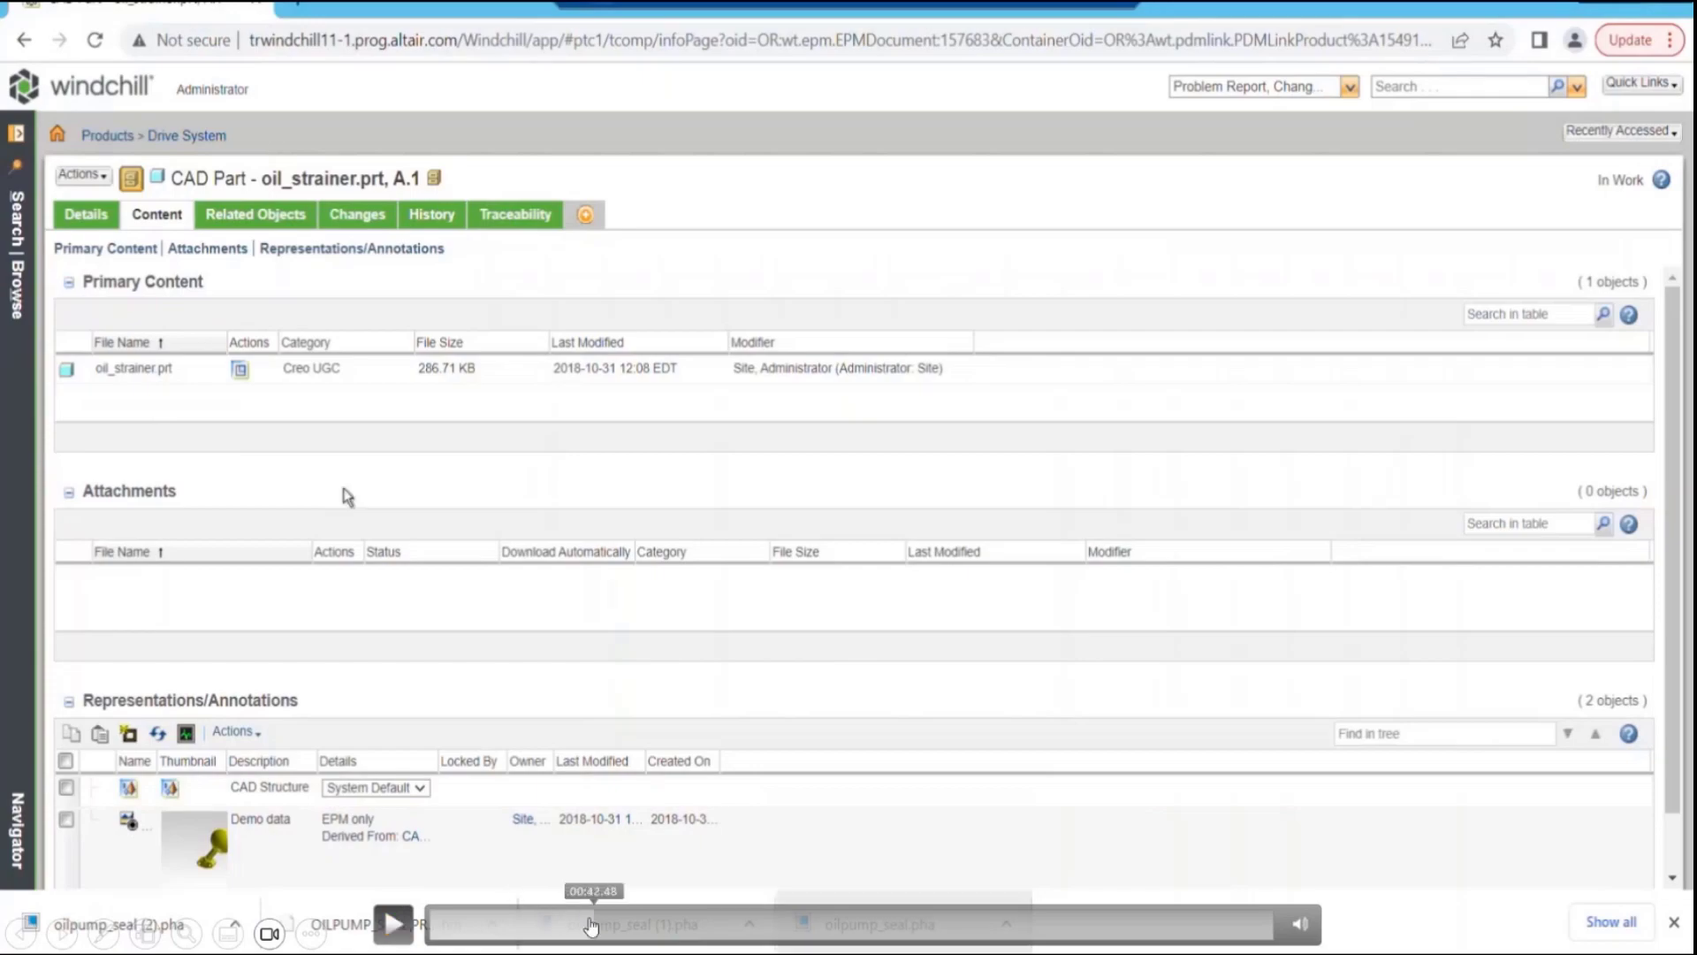
click(584, 921)
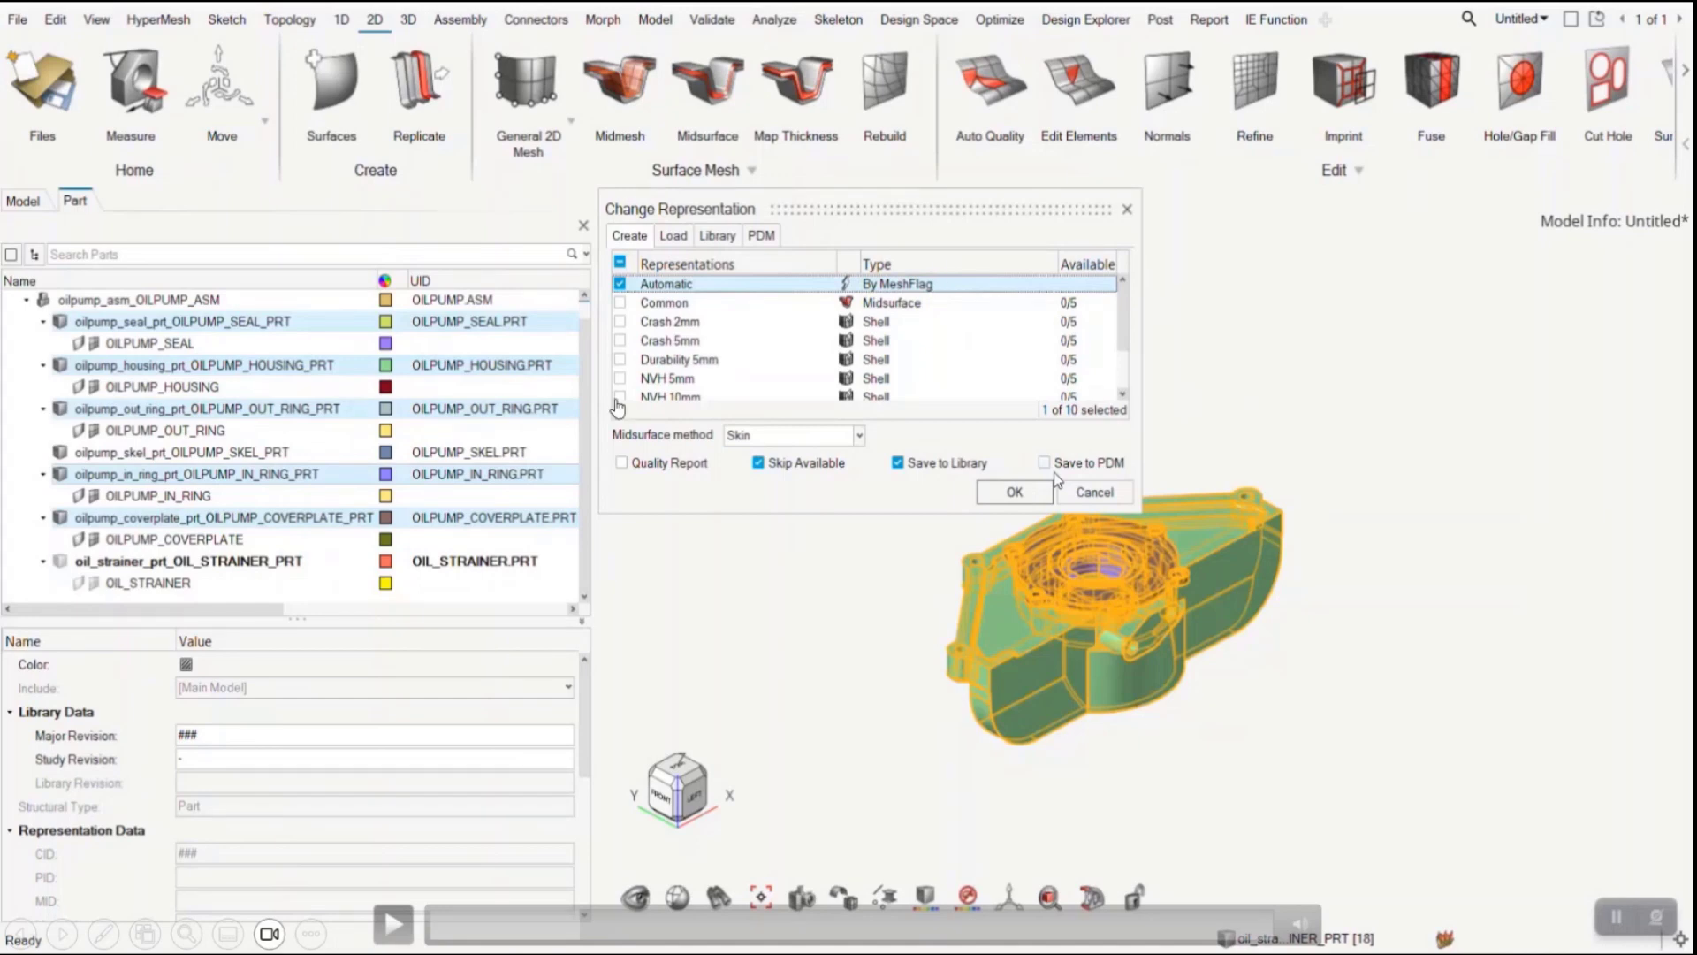
click(392, 924)
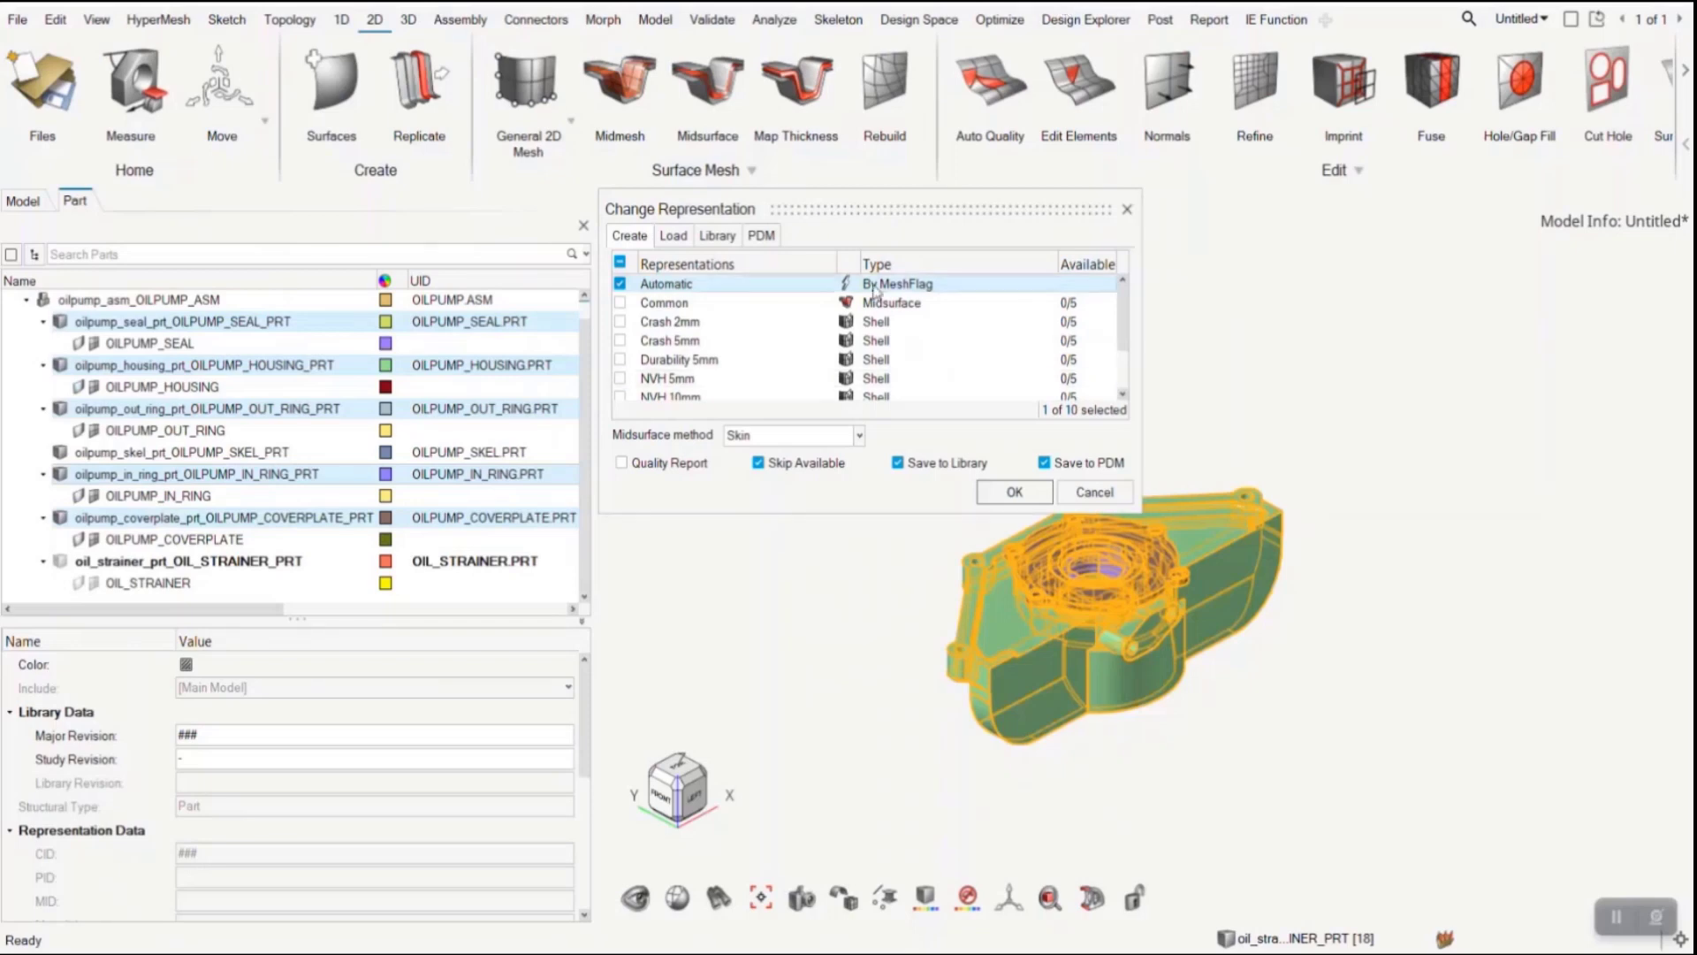
- Disable Save to Library, start creating the Automatic representations, and minimize the BatchMesher window
click(924, 469)
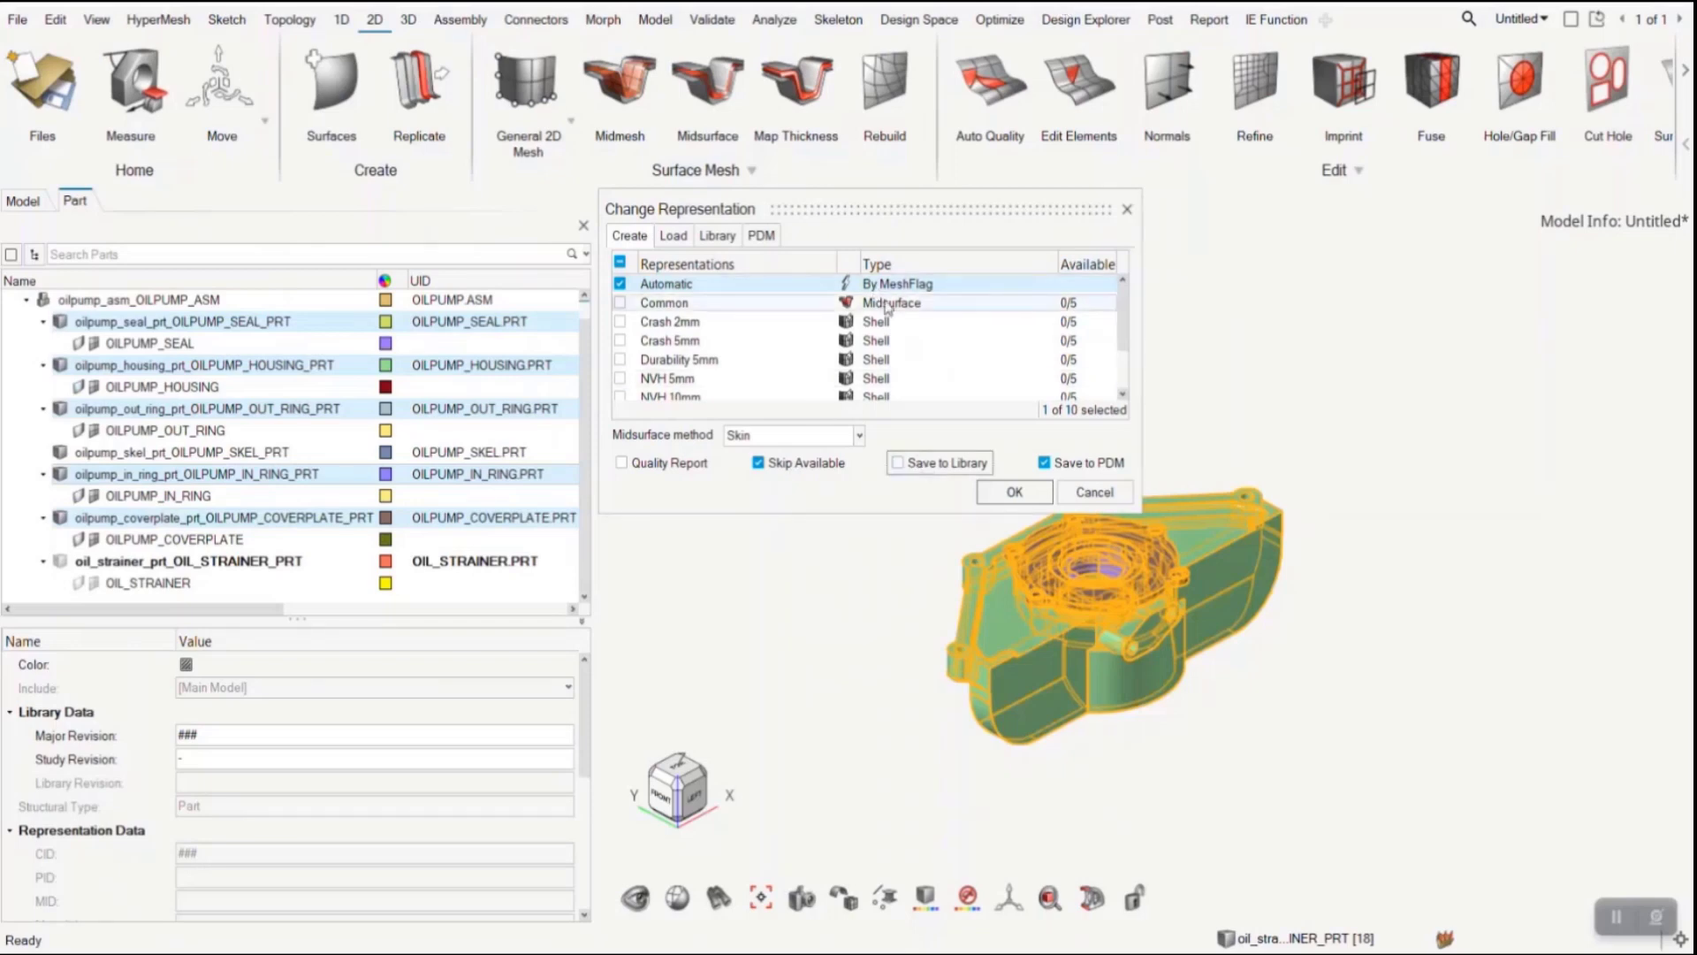
click(904, 285)
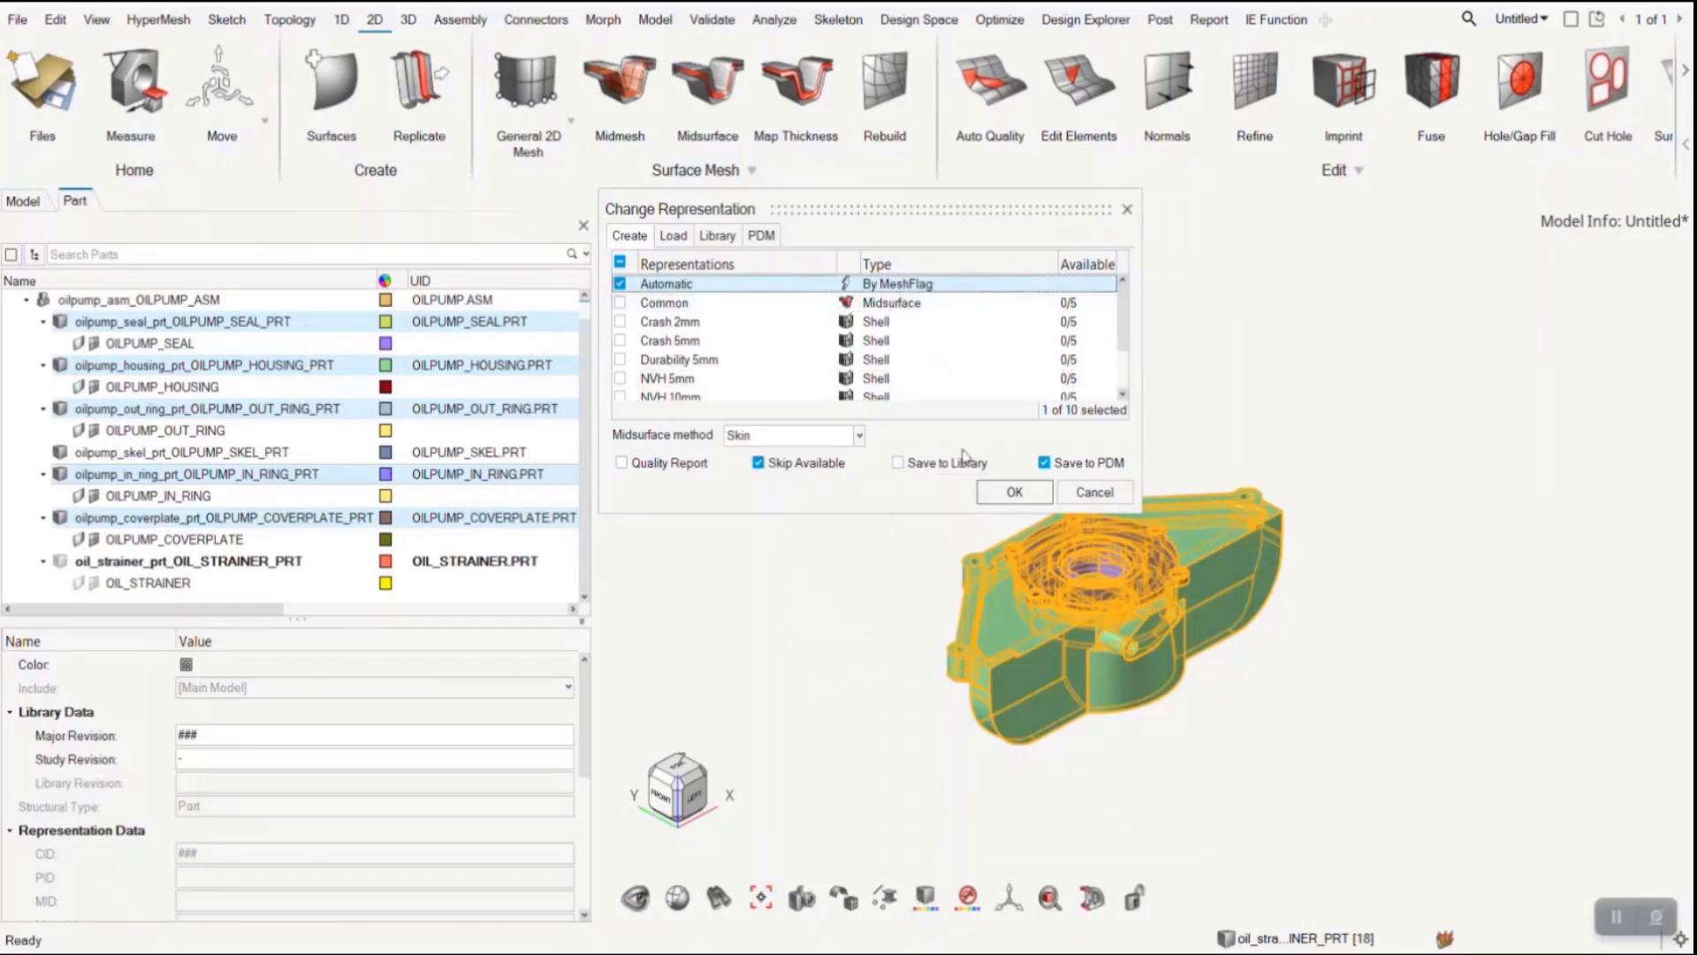
click(1008, 491)
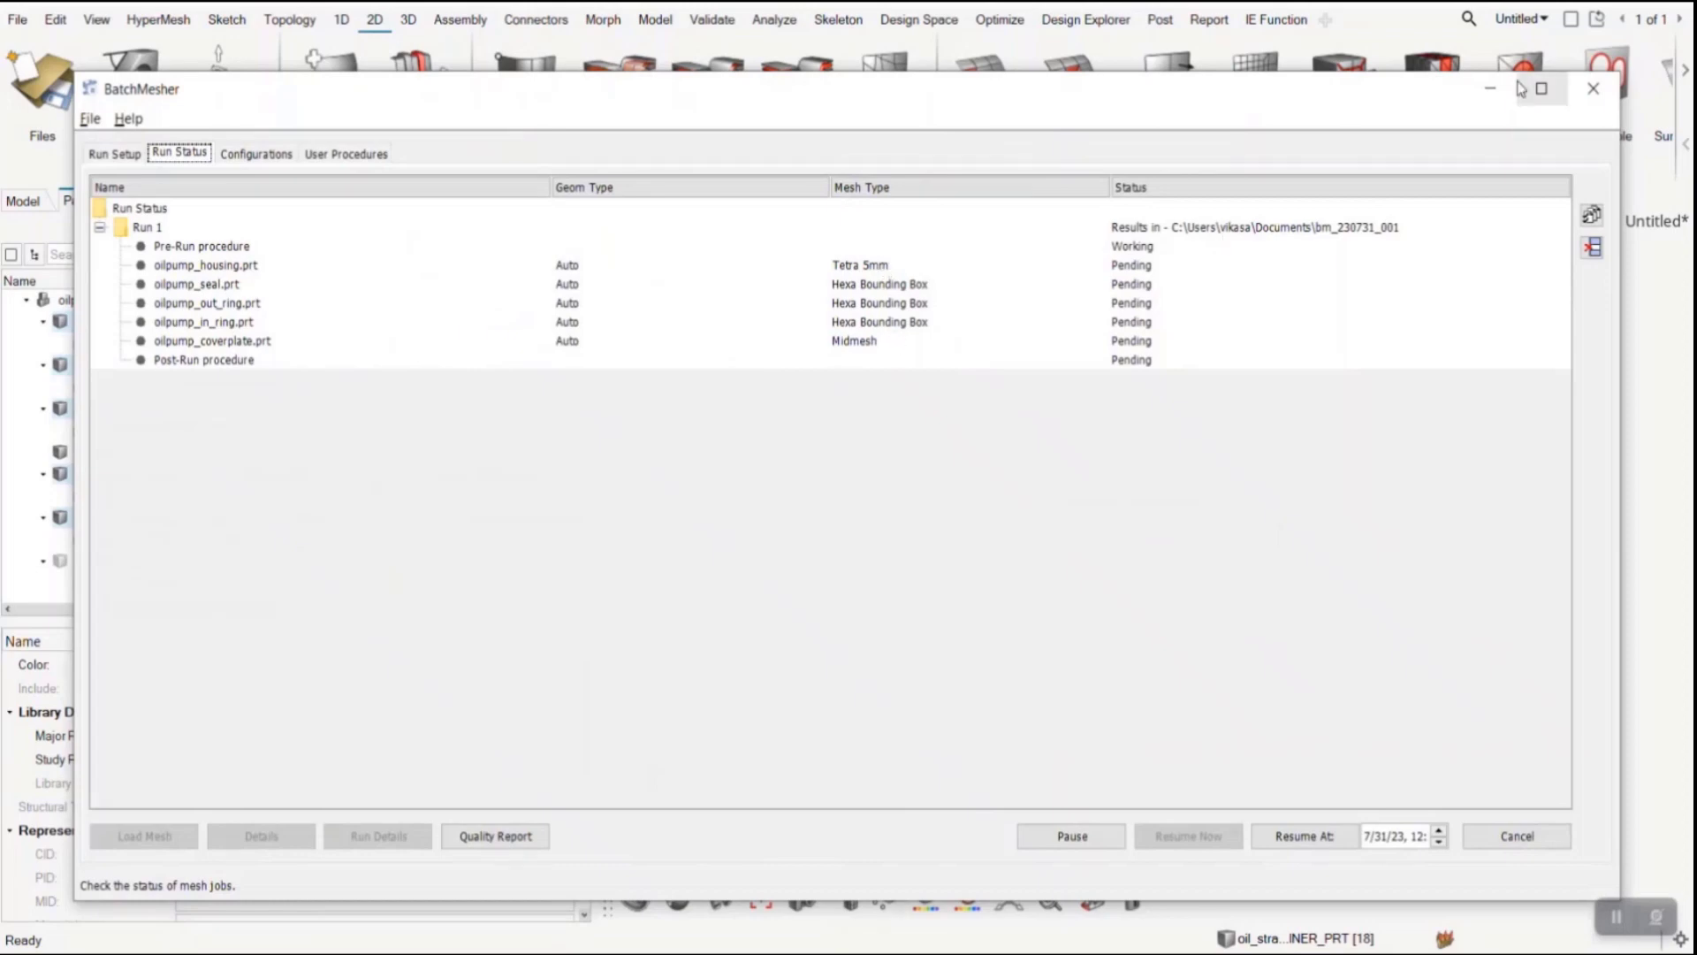
click(1490, 88)
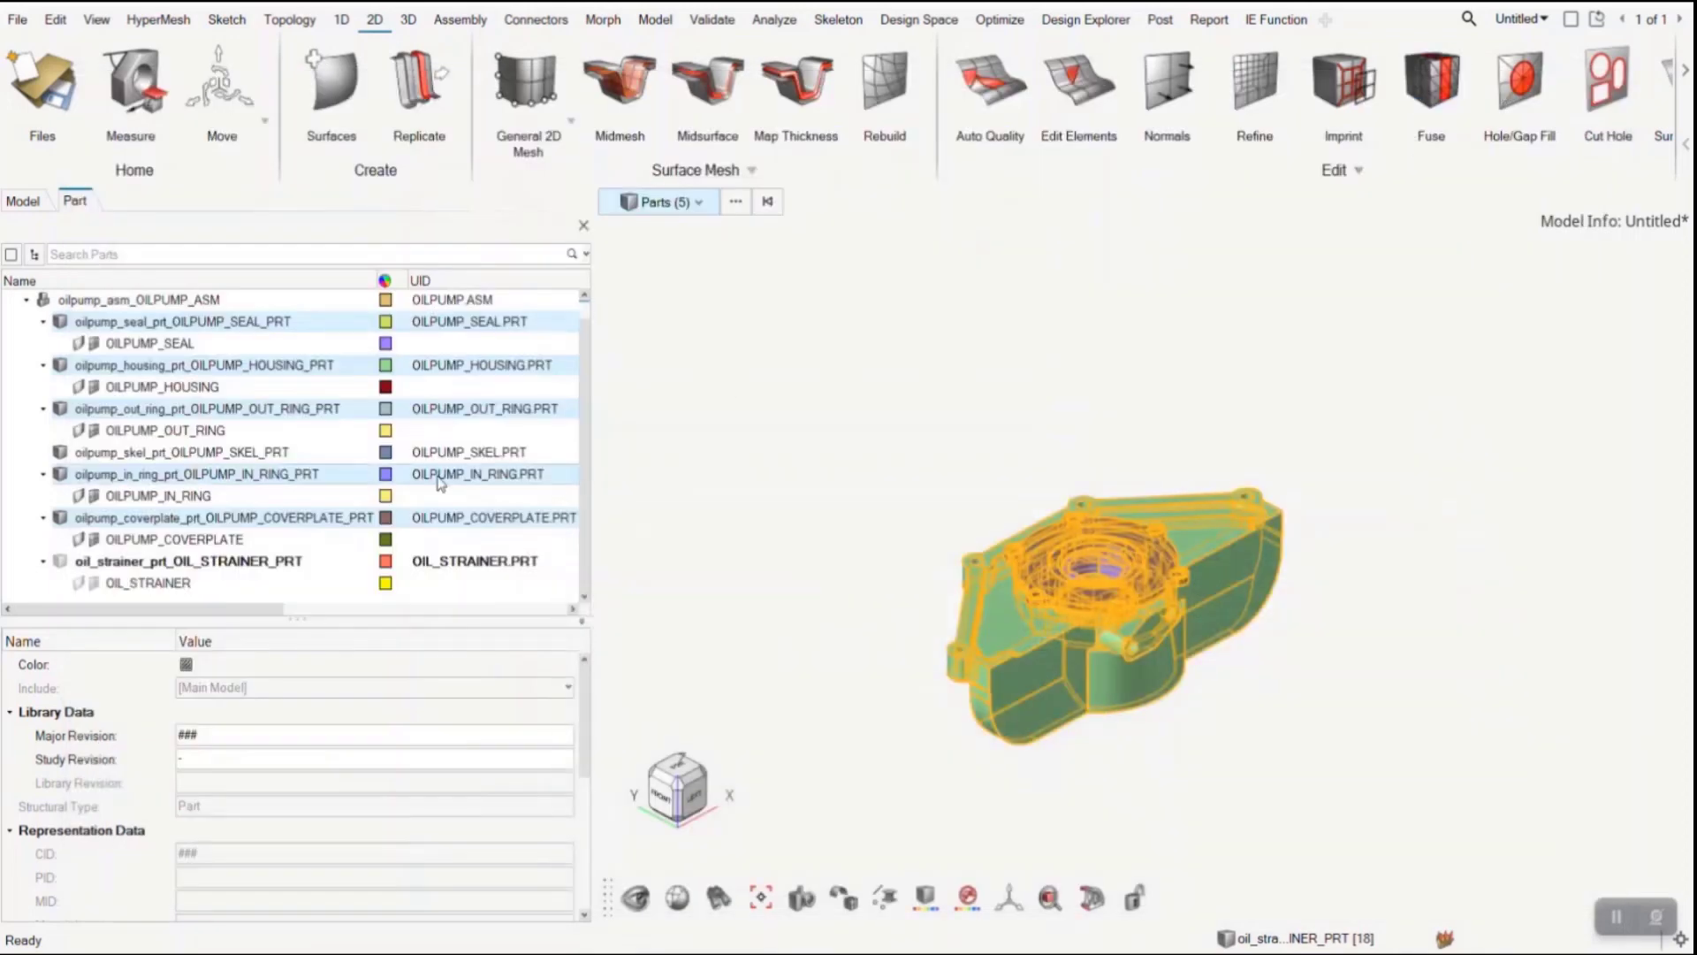
- Isolate the oil strainer part in the model and clear the selection
click(299, 566)
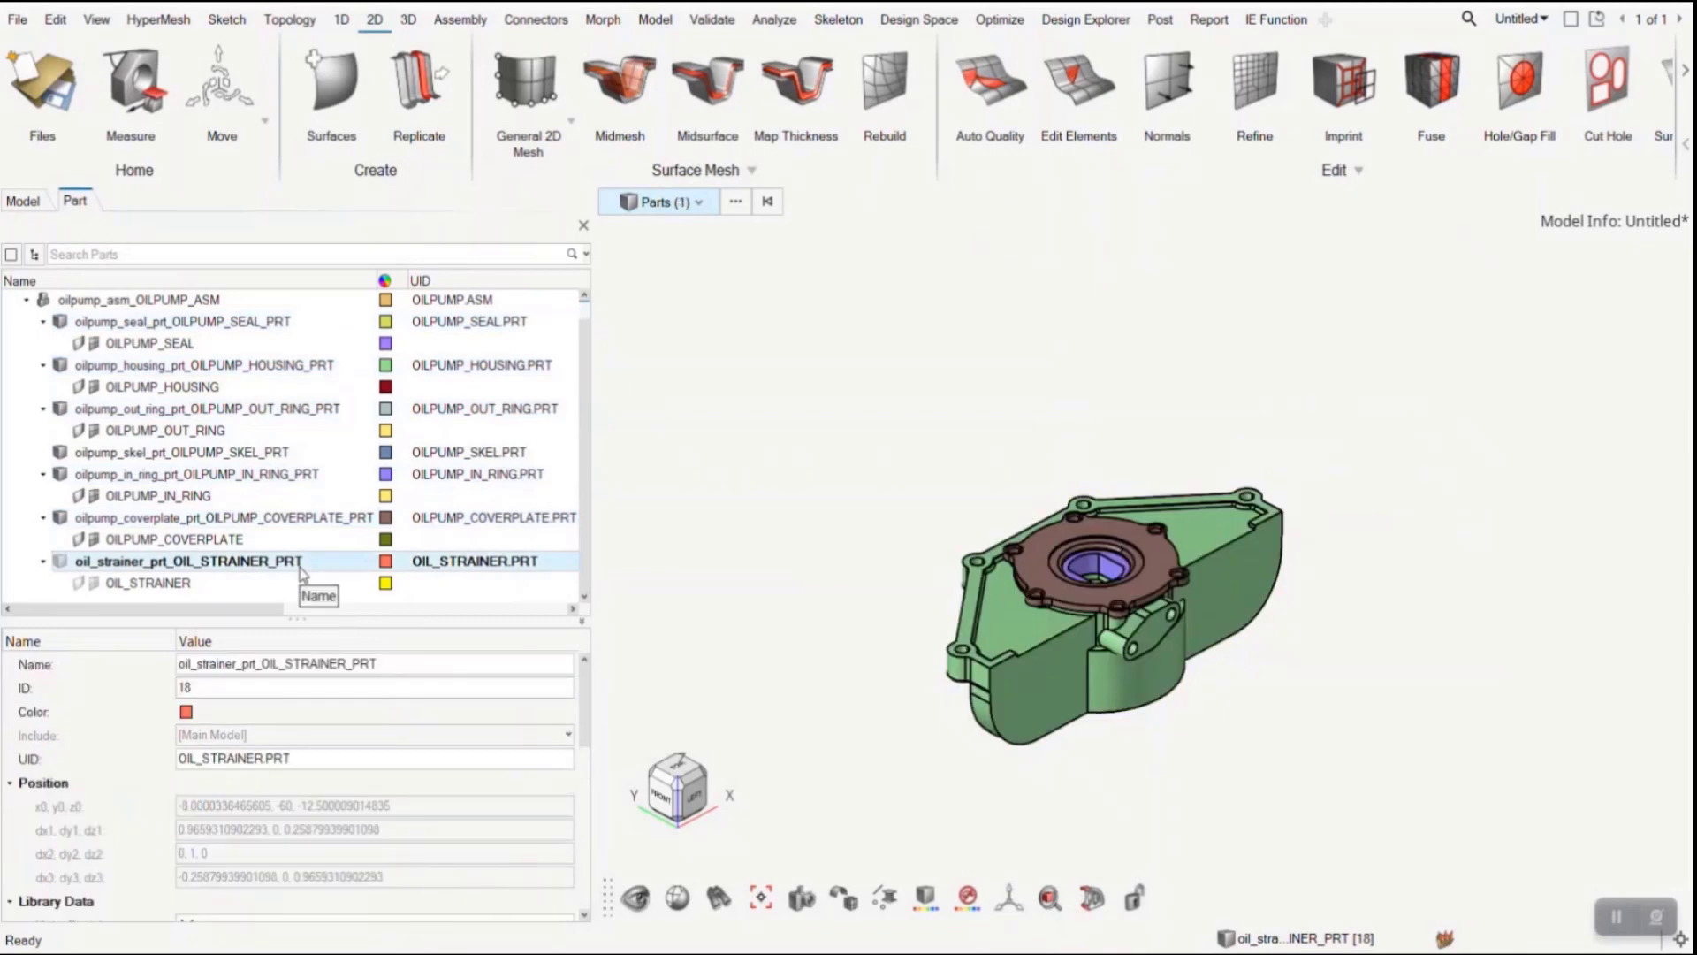
key(i)
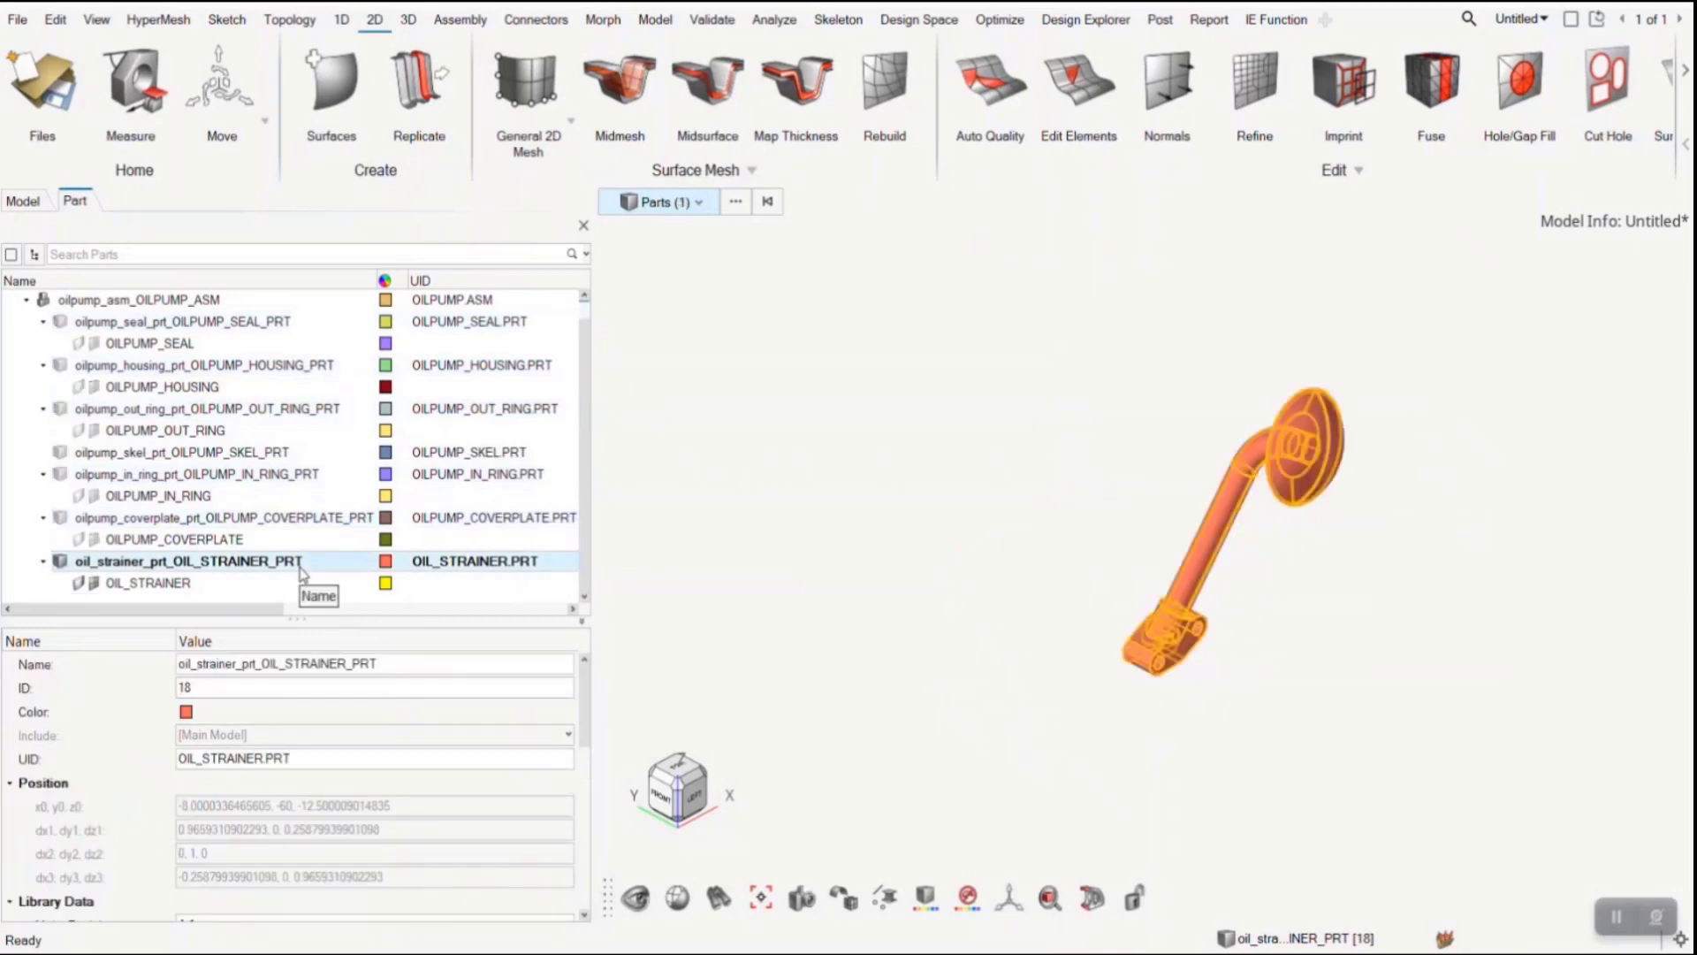
click(1365, 686)
key(f)
middle_drag(1136, 652, 1237, 636)
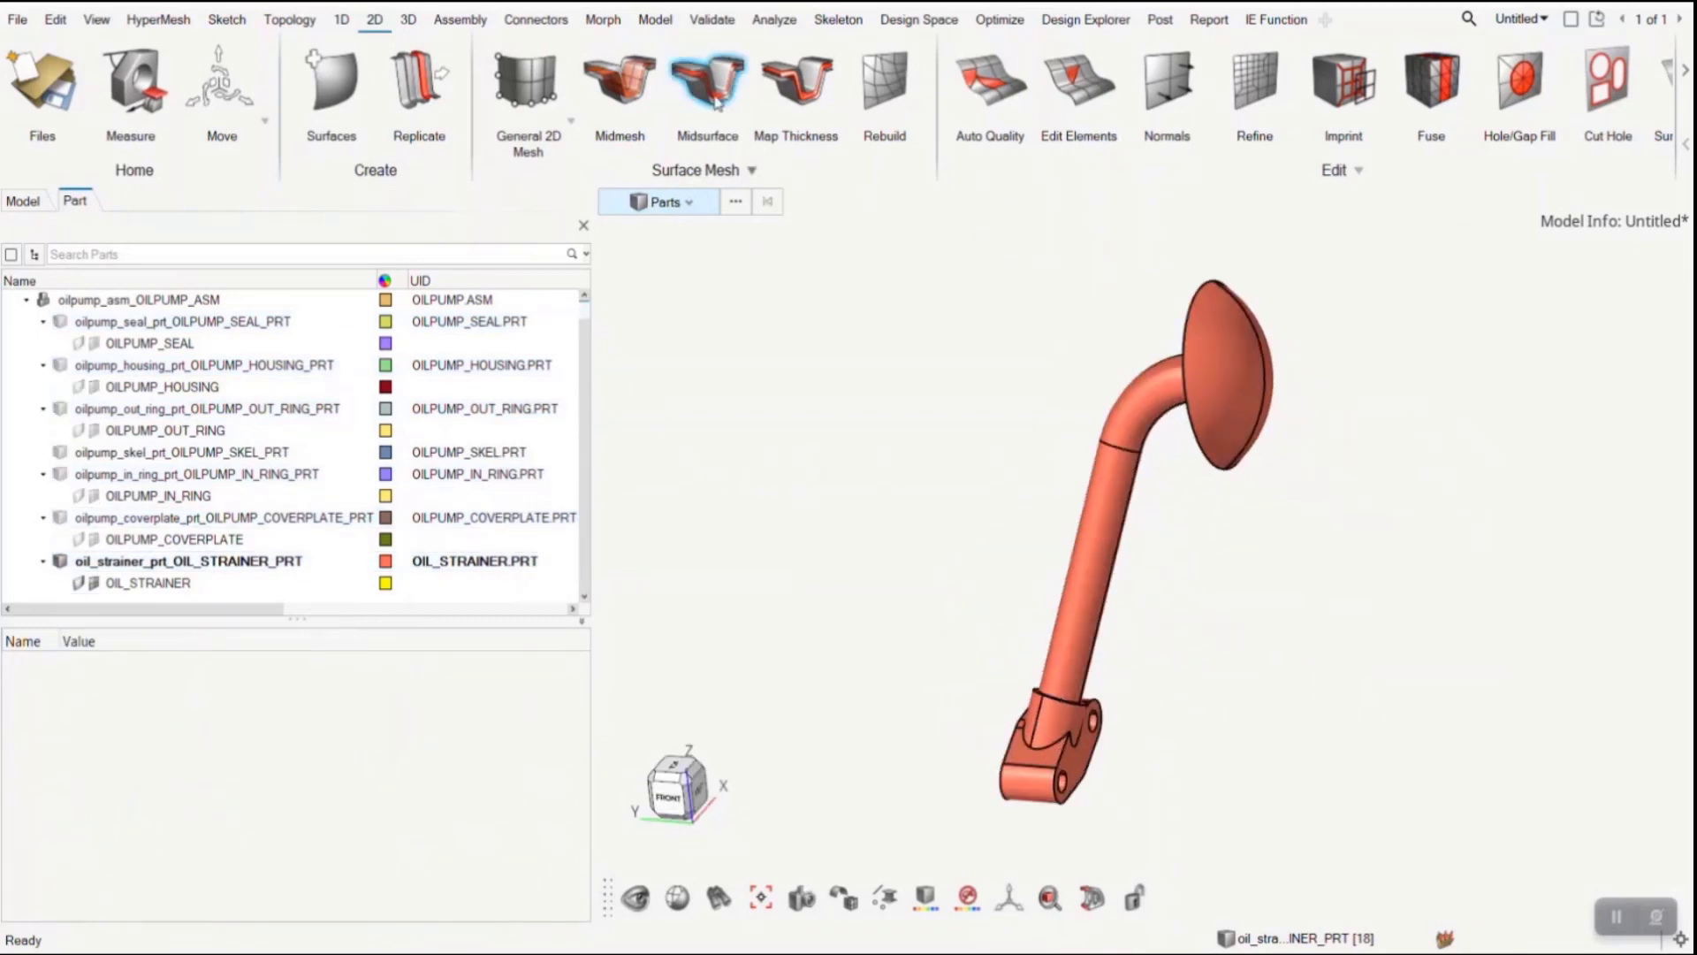
- Extract an automatic midsurface from all surfaces of the oil strainer
click(712, 89)
drag(1328, 790, 883, 300)
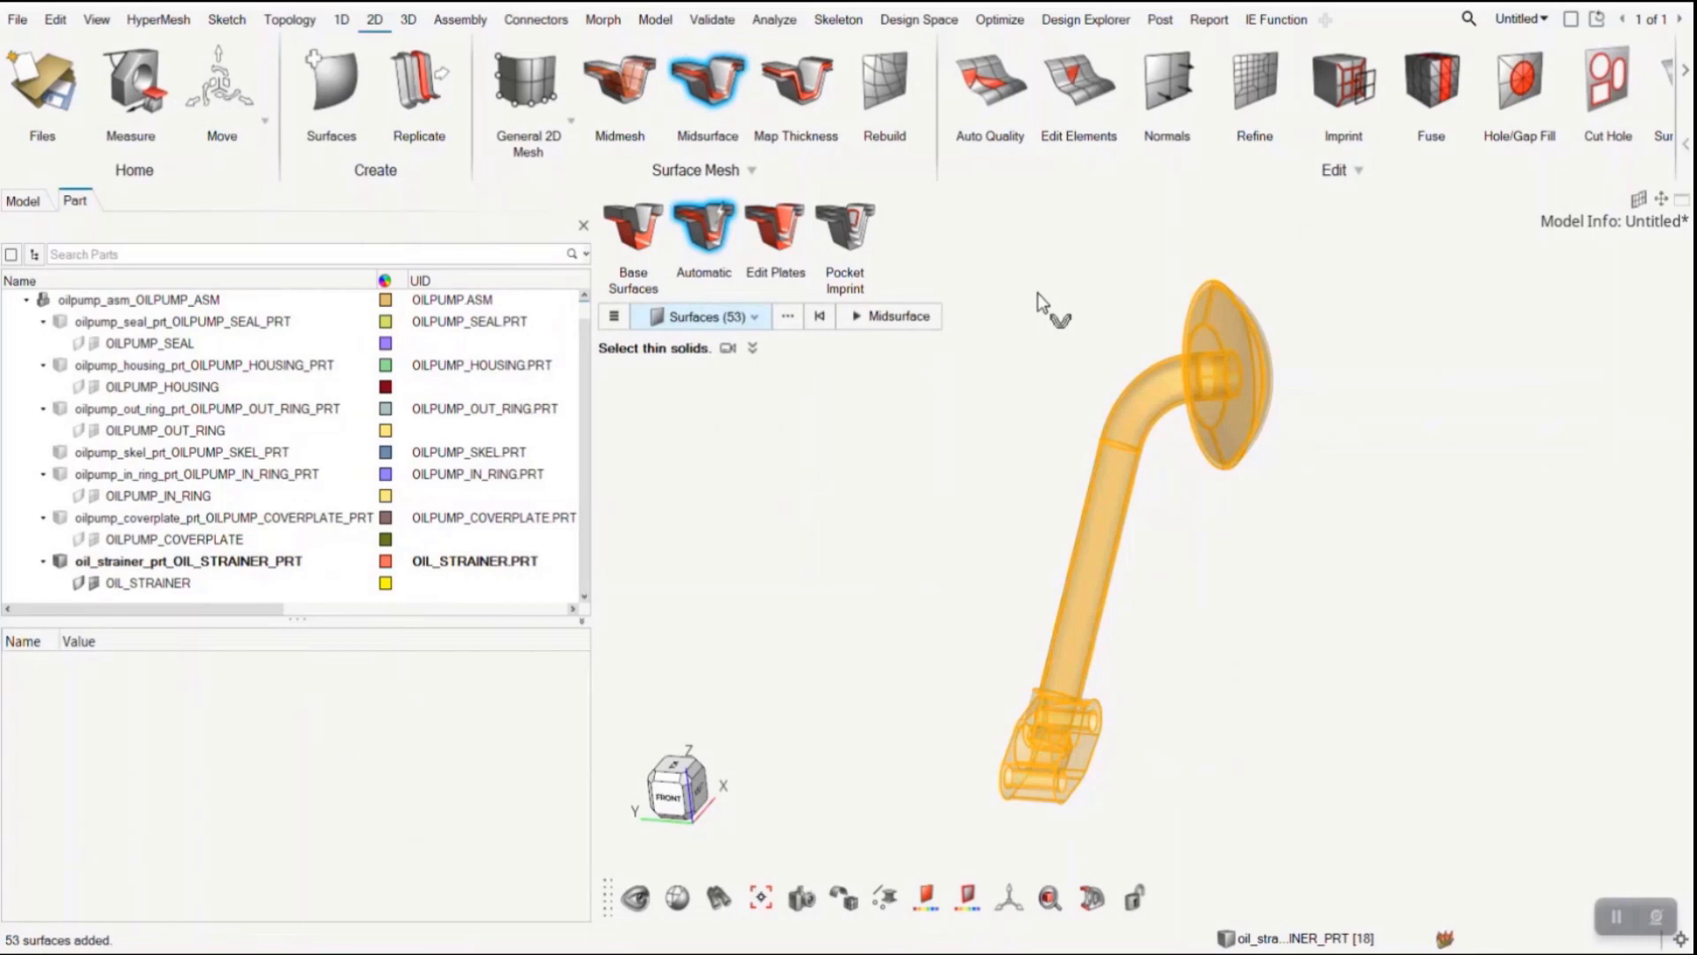
click(893, 315)
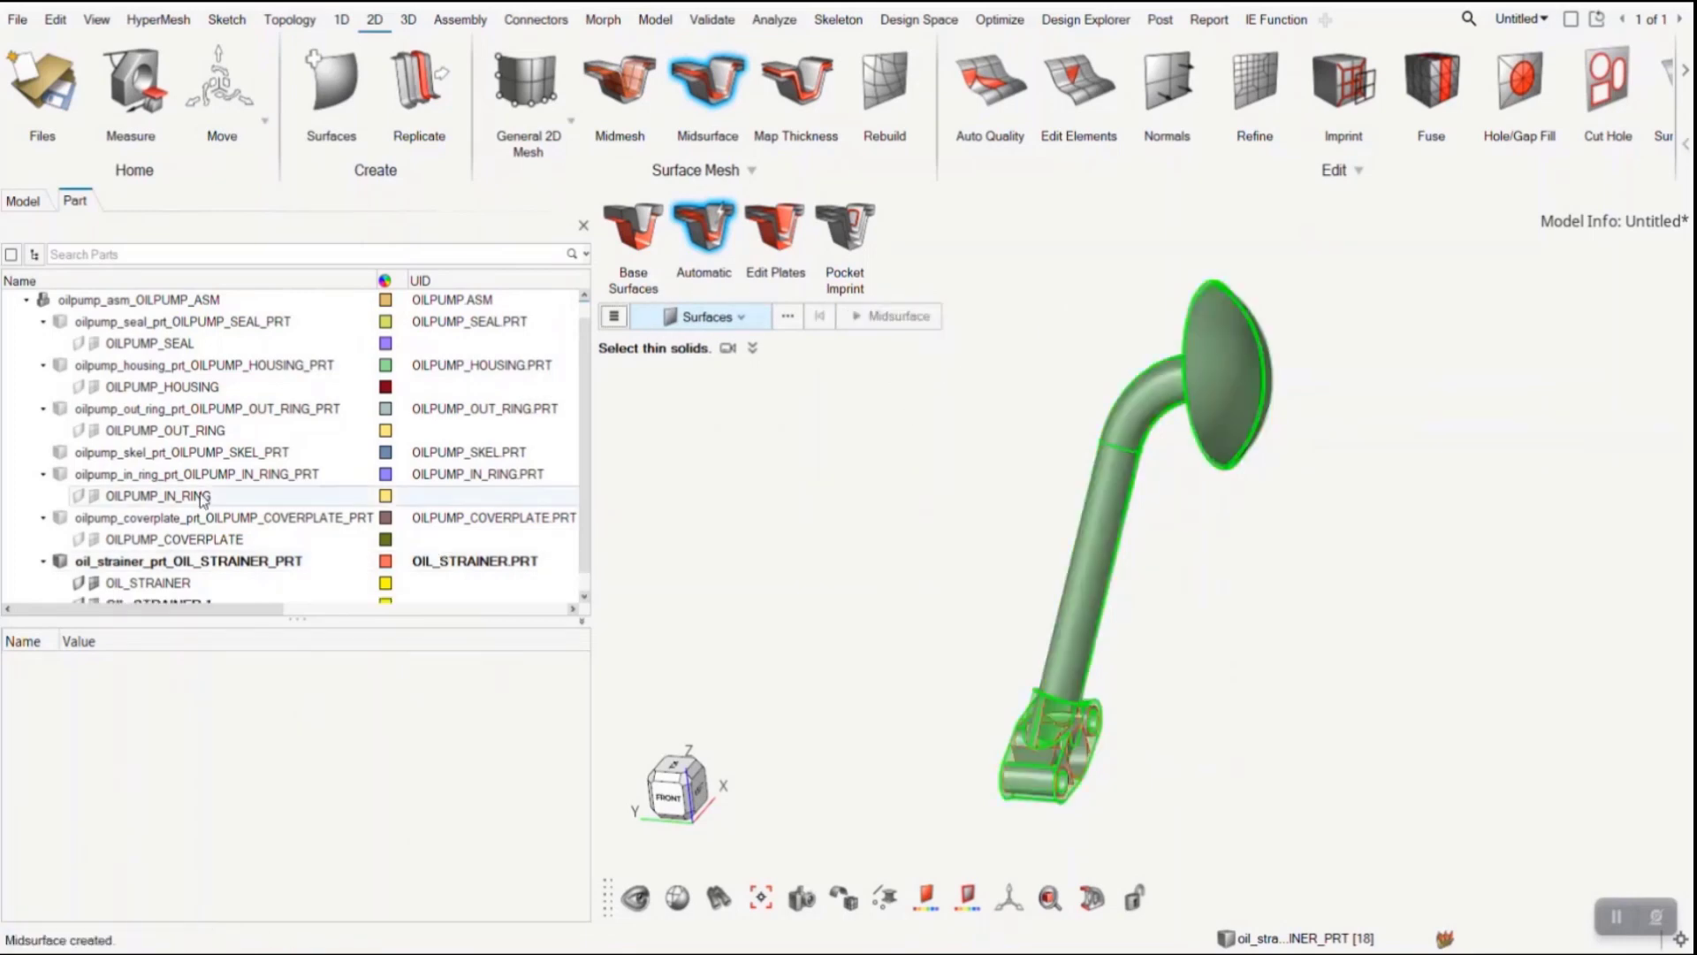
- Hide the original OIL_STRAINER component so only the extracted midsurface is displayed
click(212, 585)
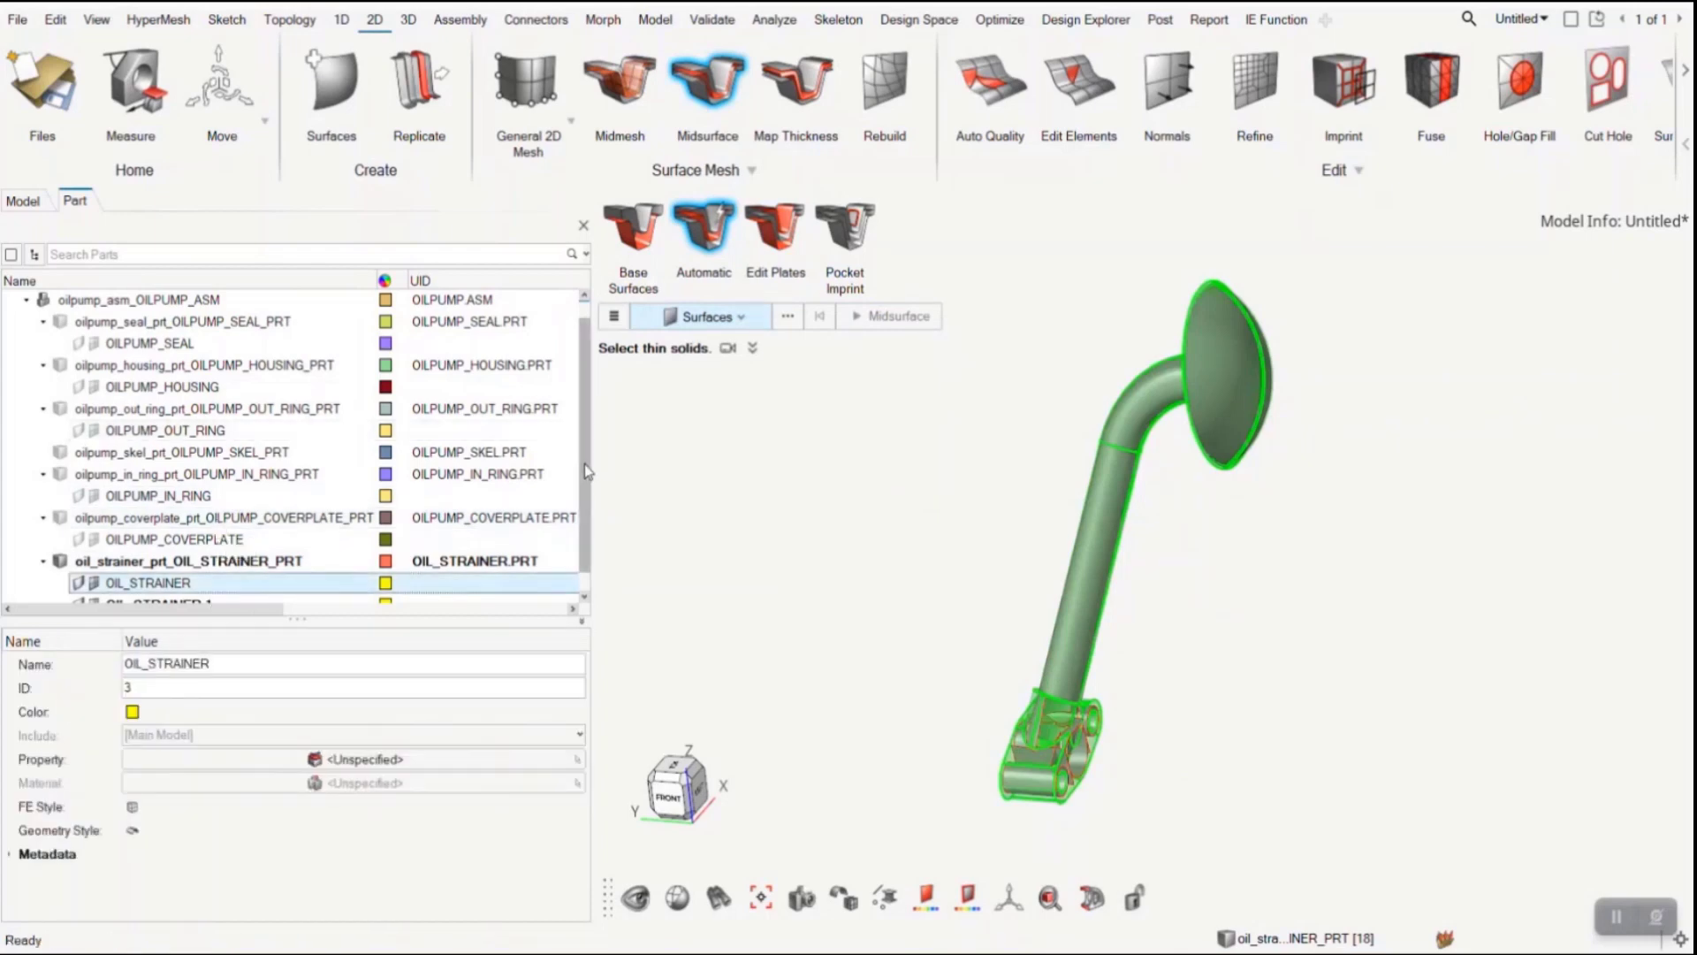
drag(584, 469, 584, 511)
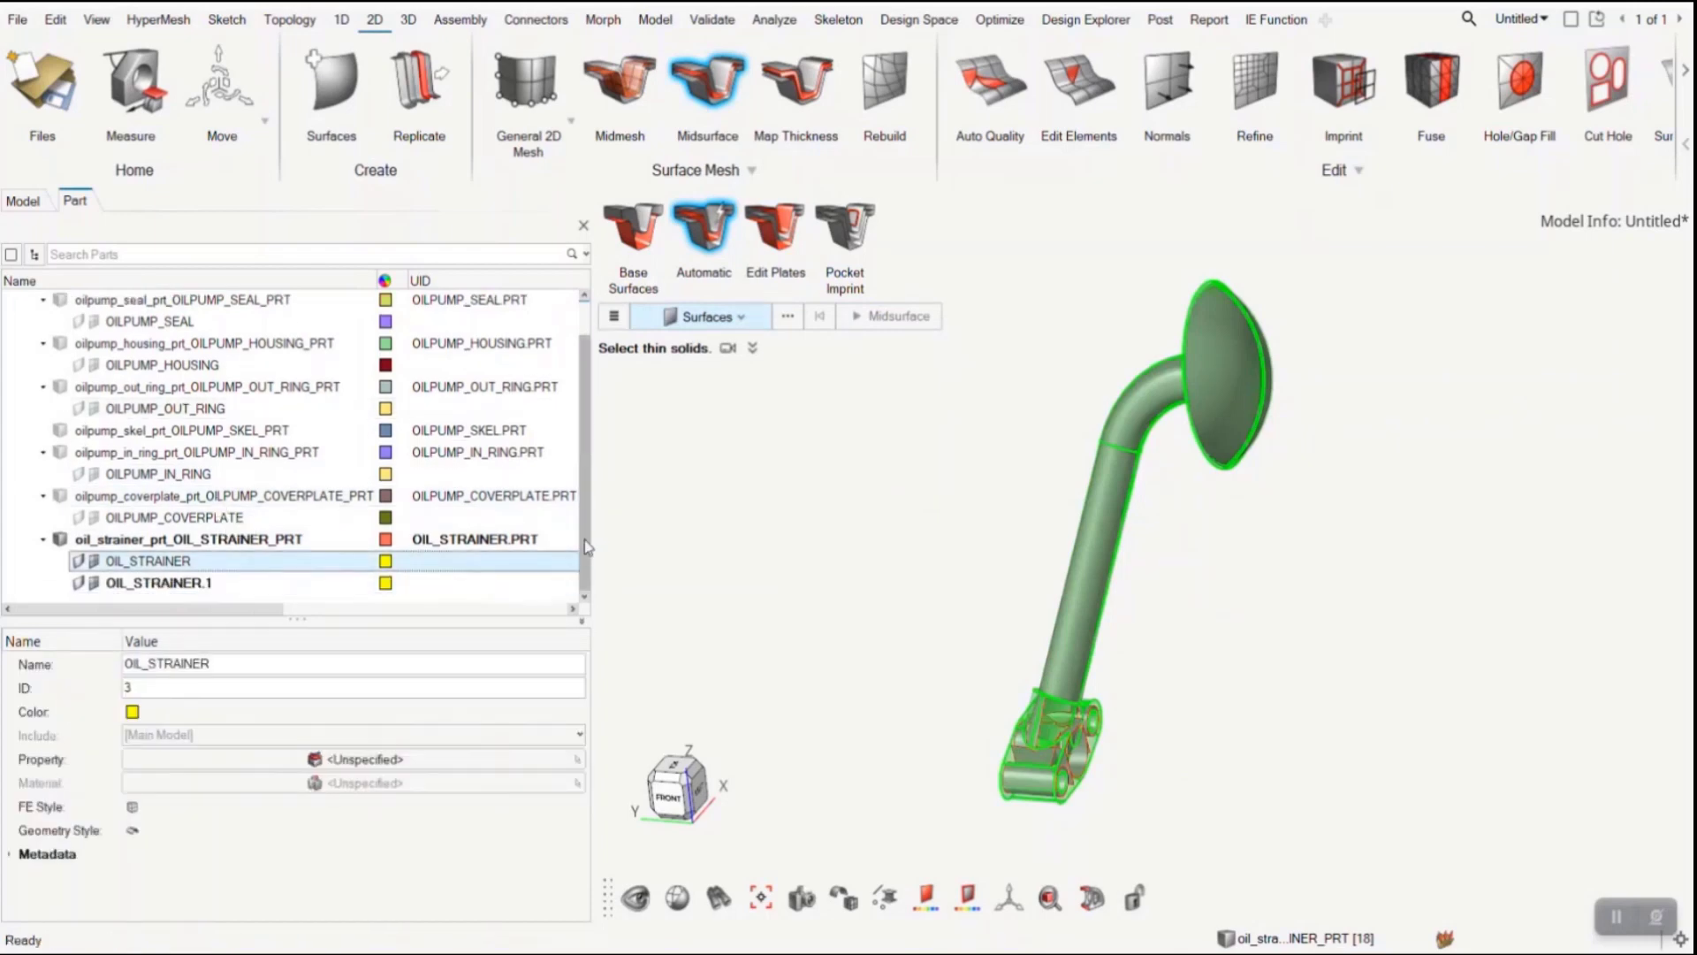
click(80, 563)
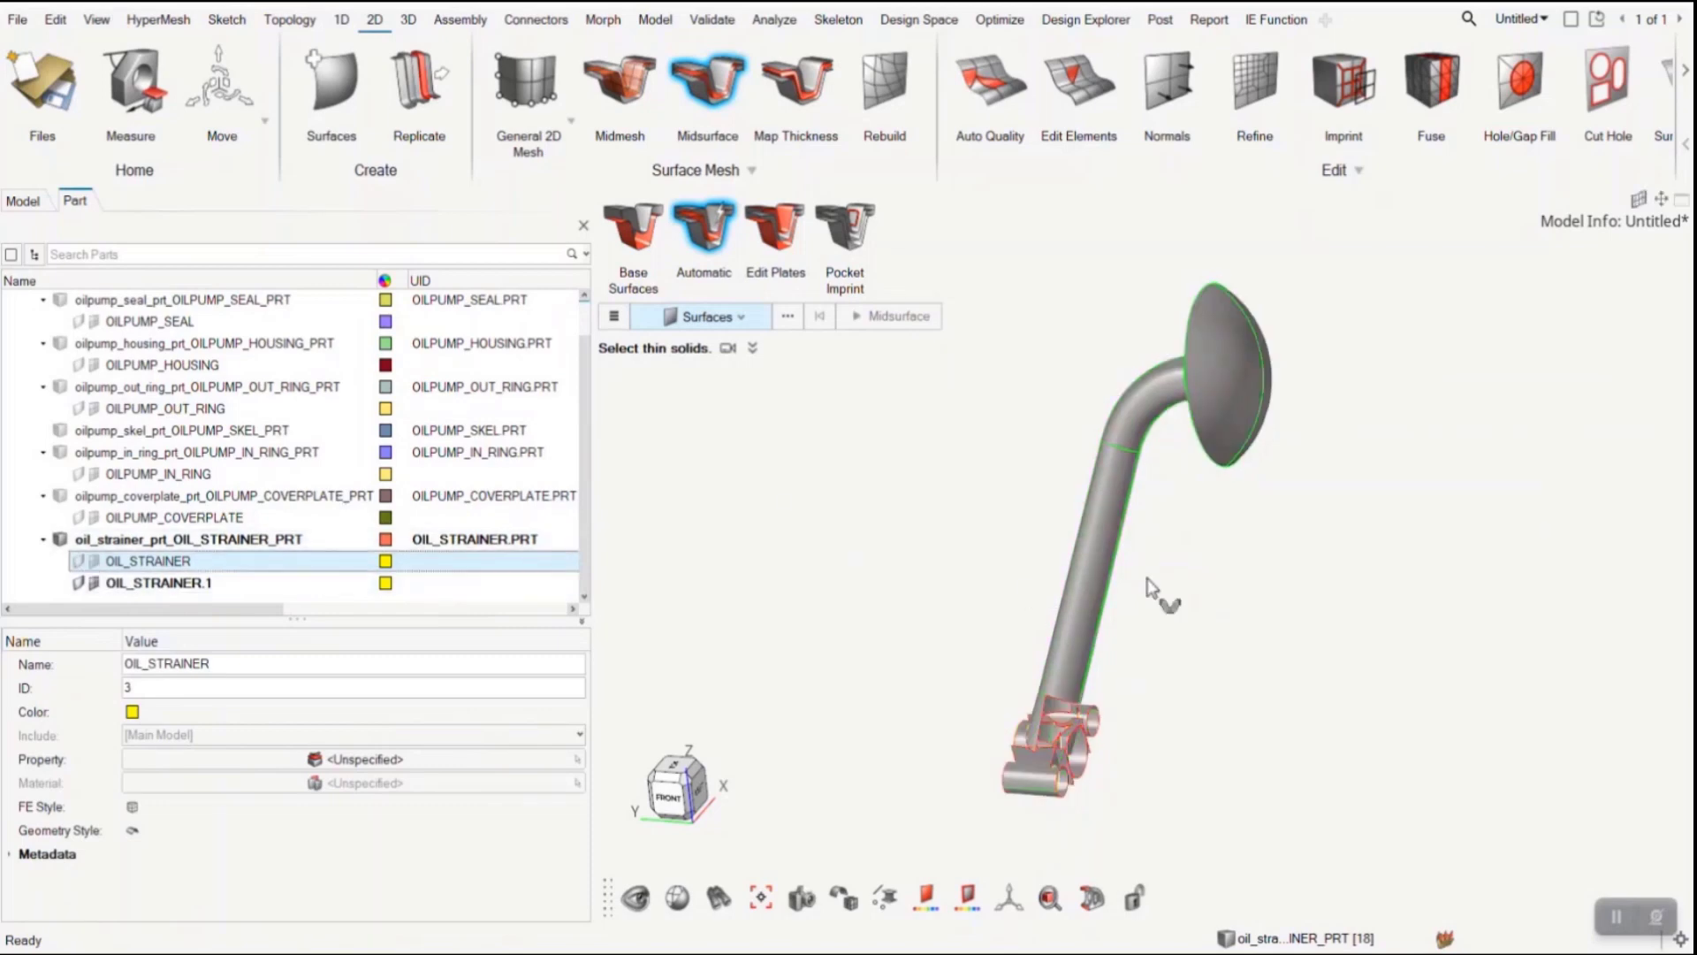
ctrl+drag(1158, 594, 969, 545)
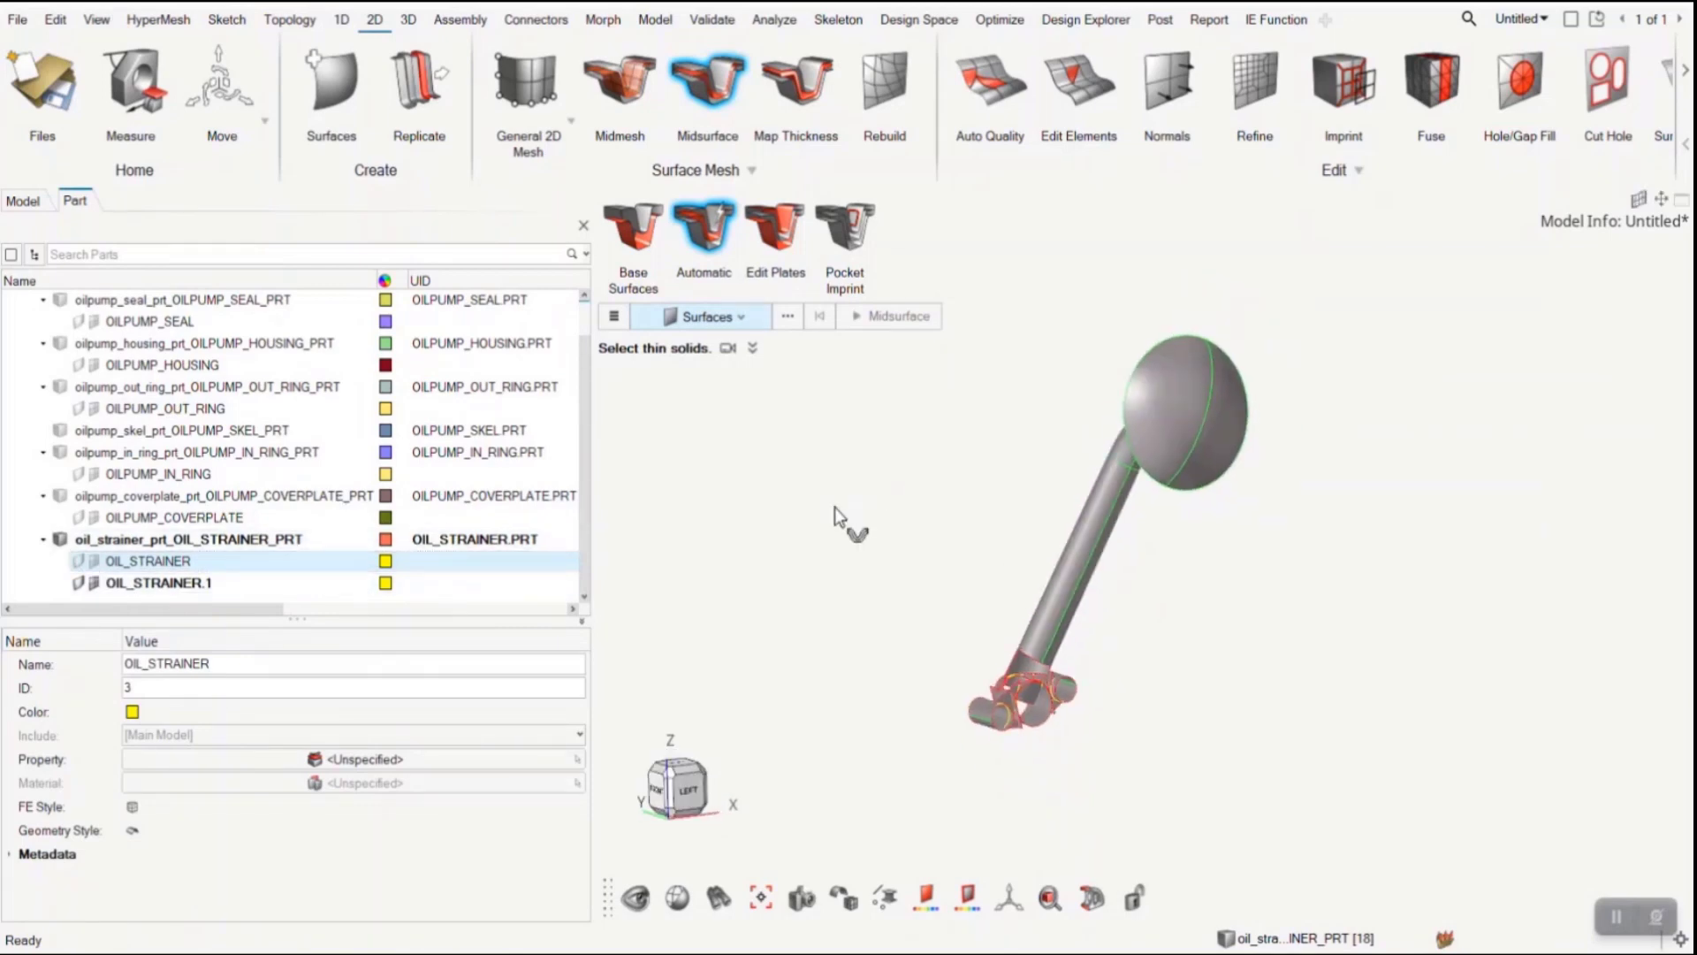
- Create a general 2D mesh on all surfaces of the oil strainer midsurface and leave the meshing tool
click(521, 89)
scroll(919, 525, down, 3)
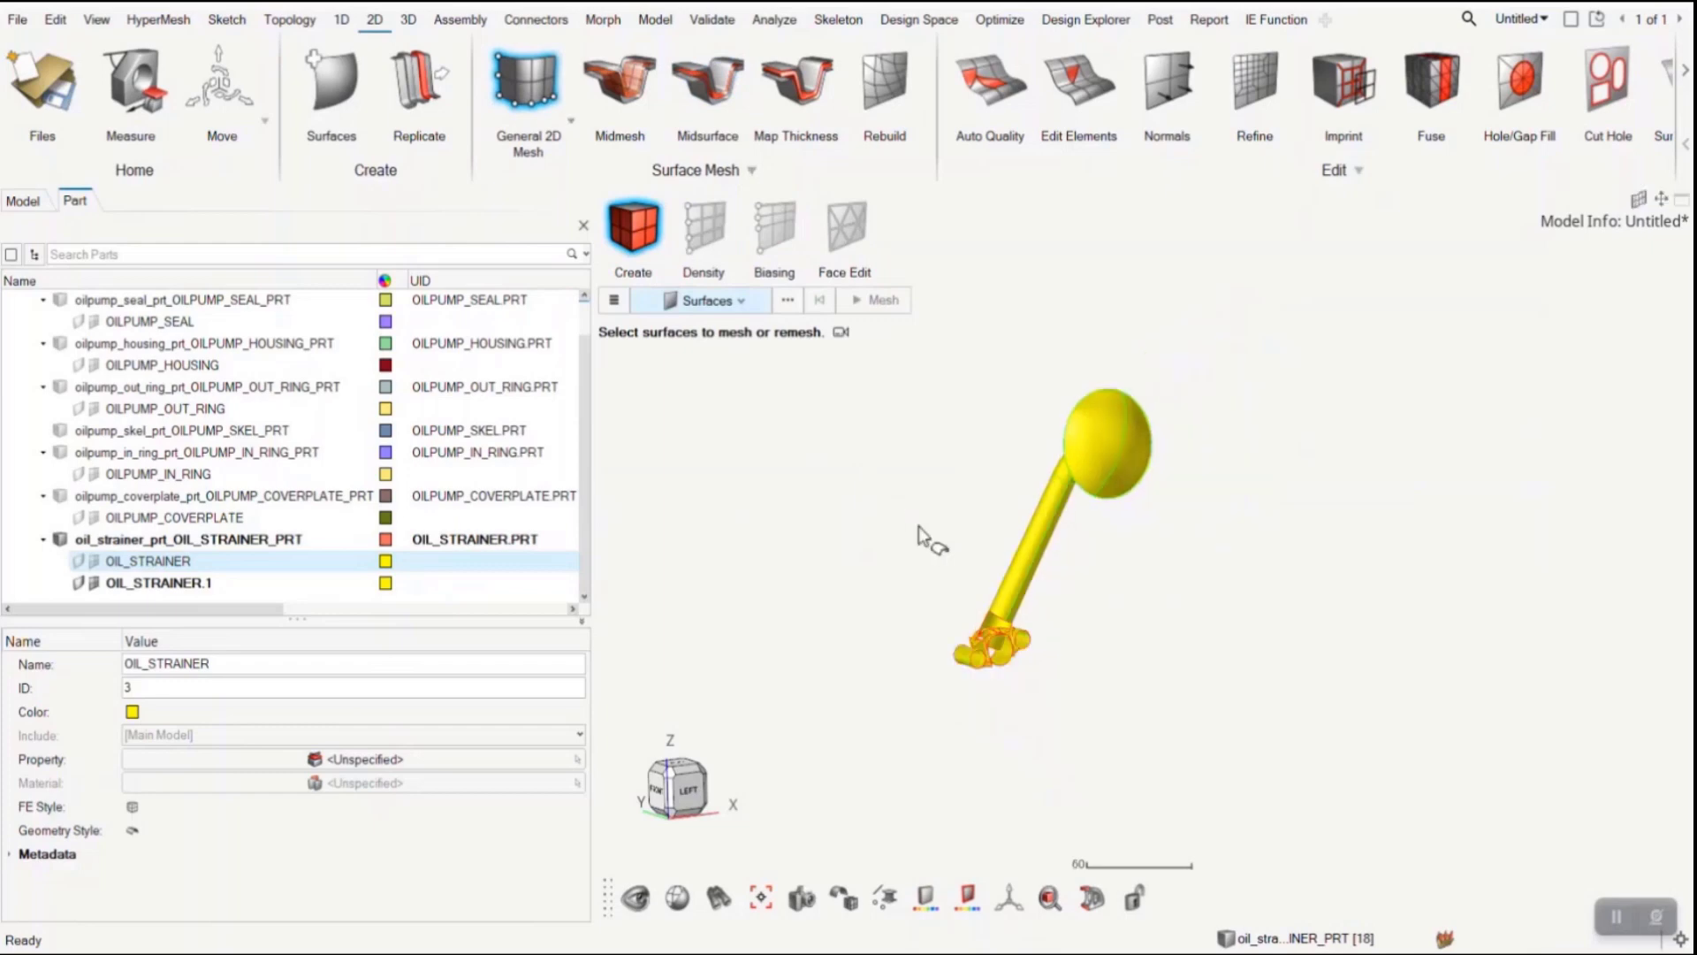
drag(851, 371, 1296, 803)
middle_drag(1148, 700, 1271, 777)
click(1239, 577)
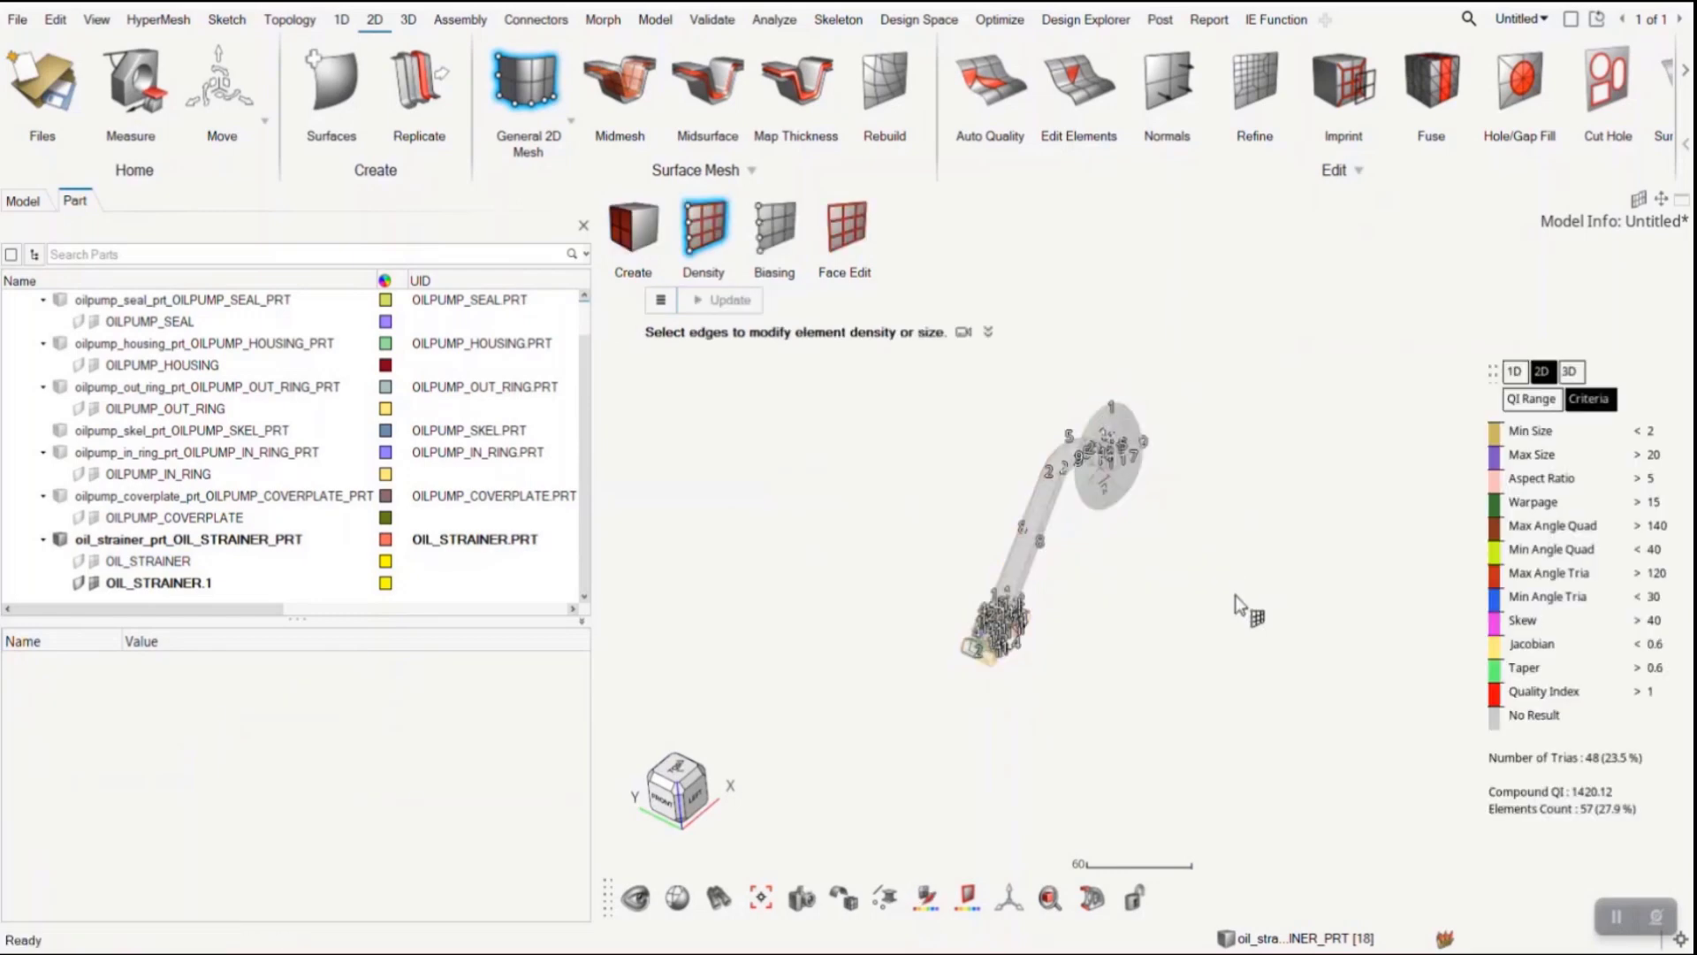
right_drag(1234, 596, 1207, 587)
scroll(1058, 435, up, 2)
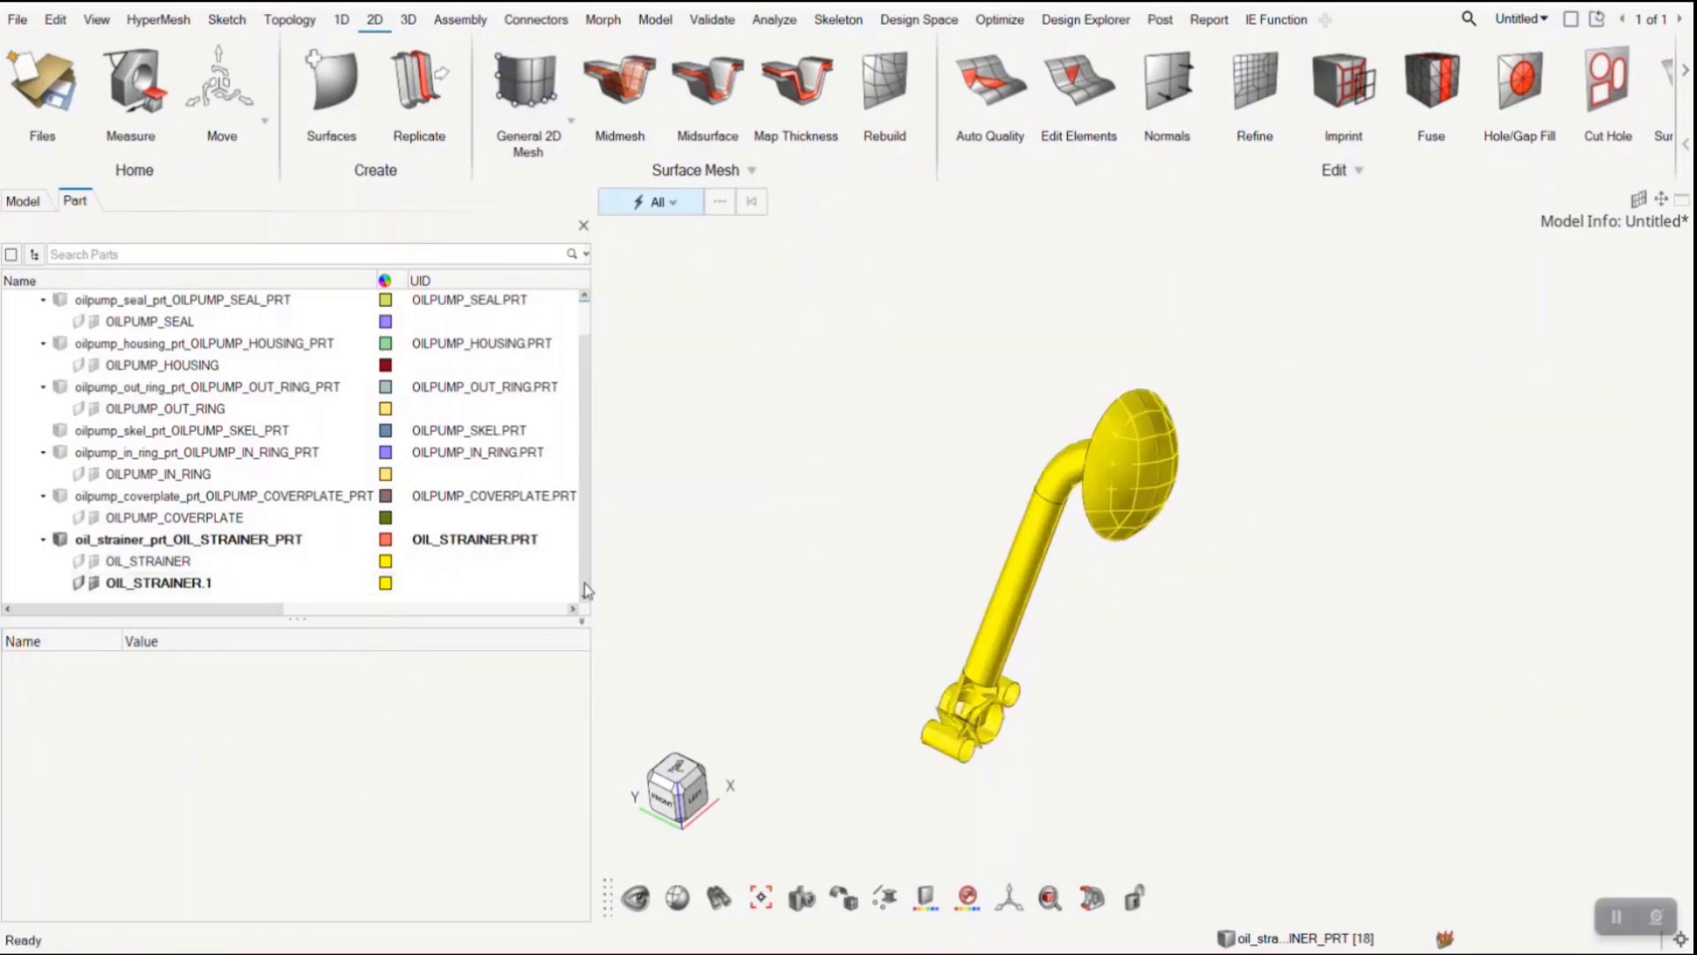
- Delete the original OIL_STRAINER component from the oil strainer part
click(181, 559)
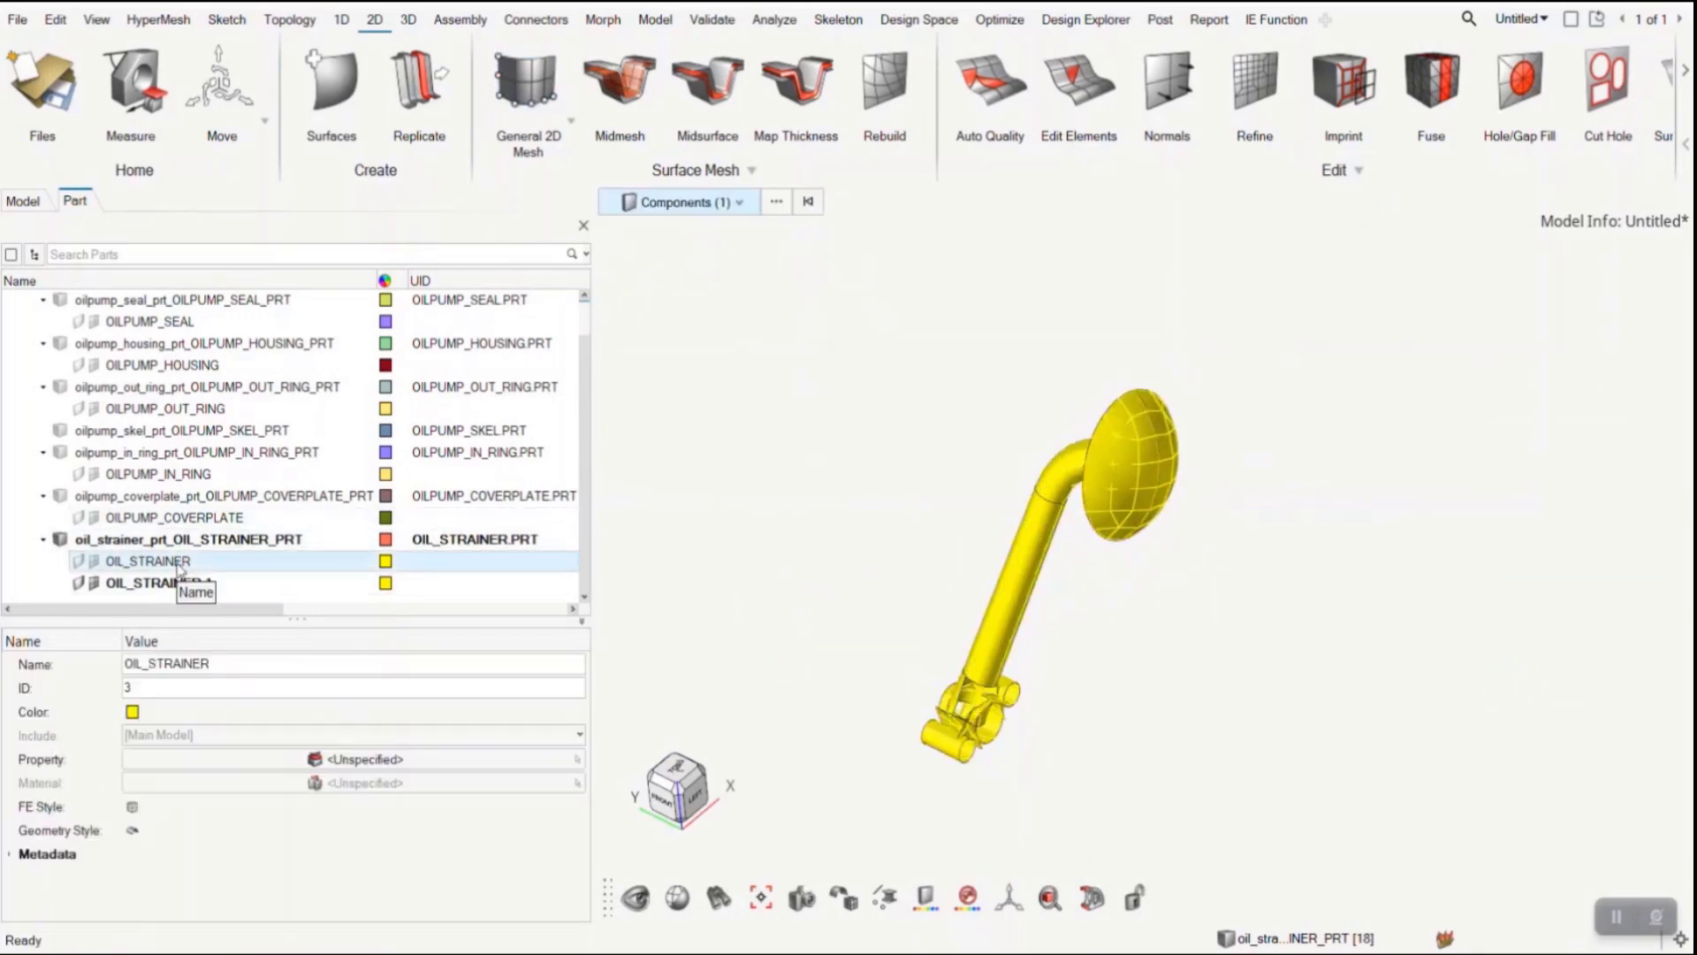
right_click(181, 558)
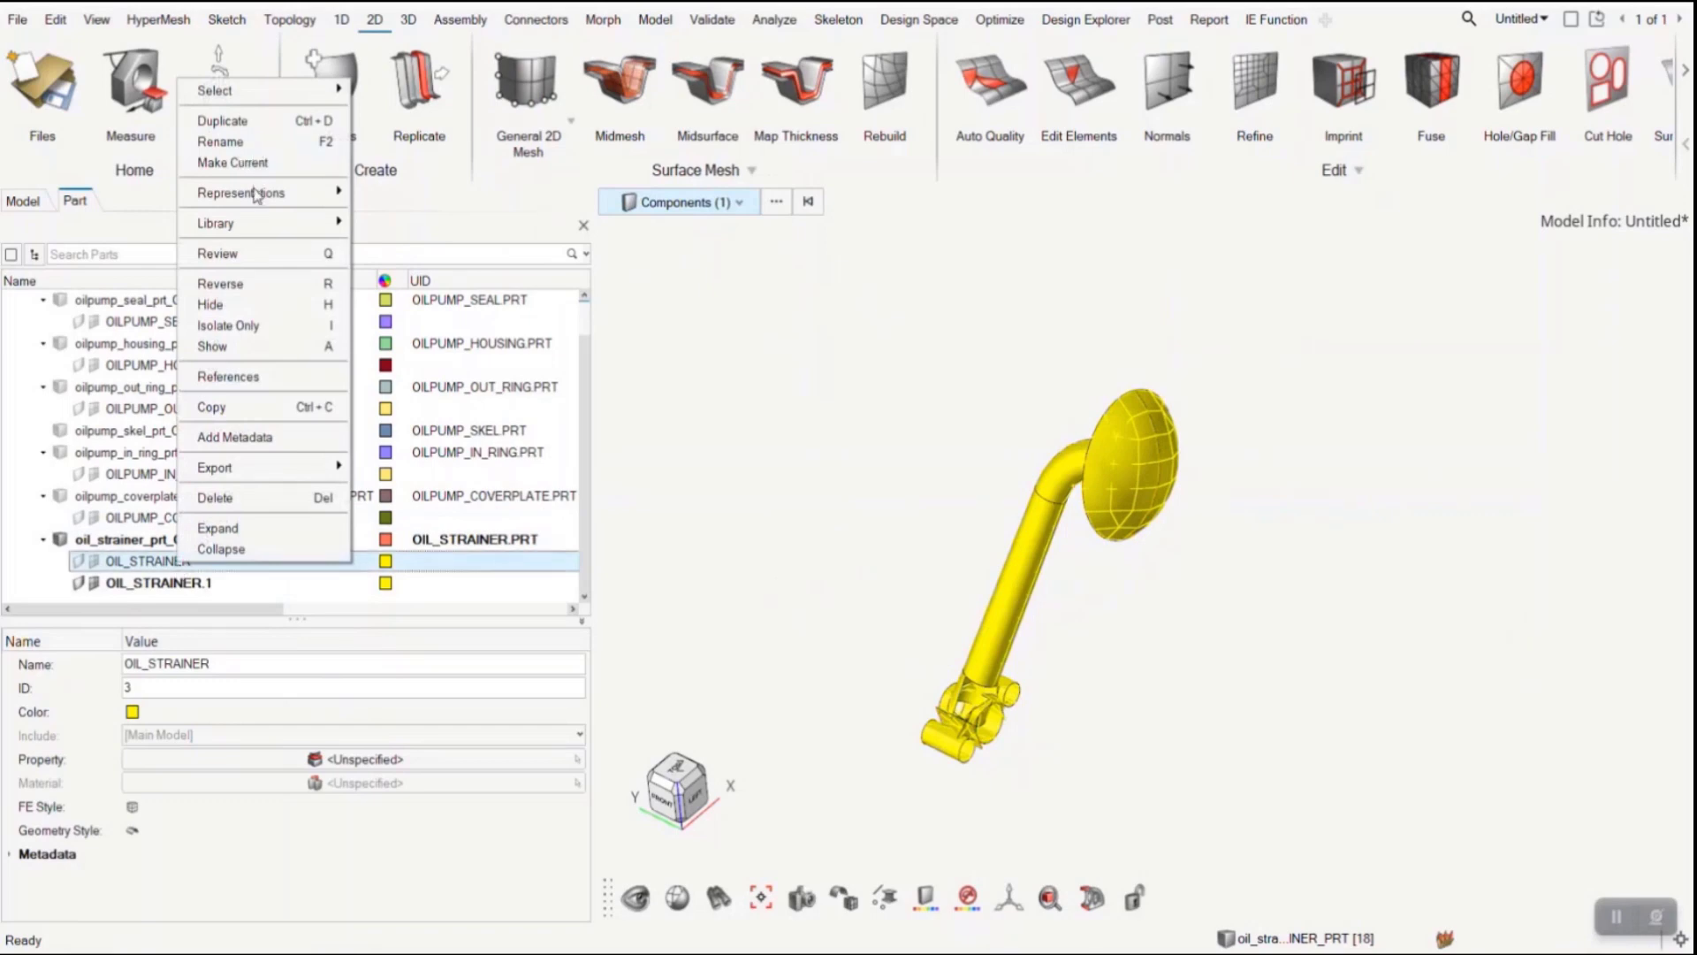
click(302, 497)
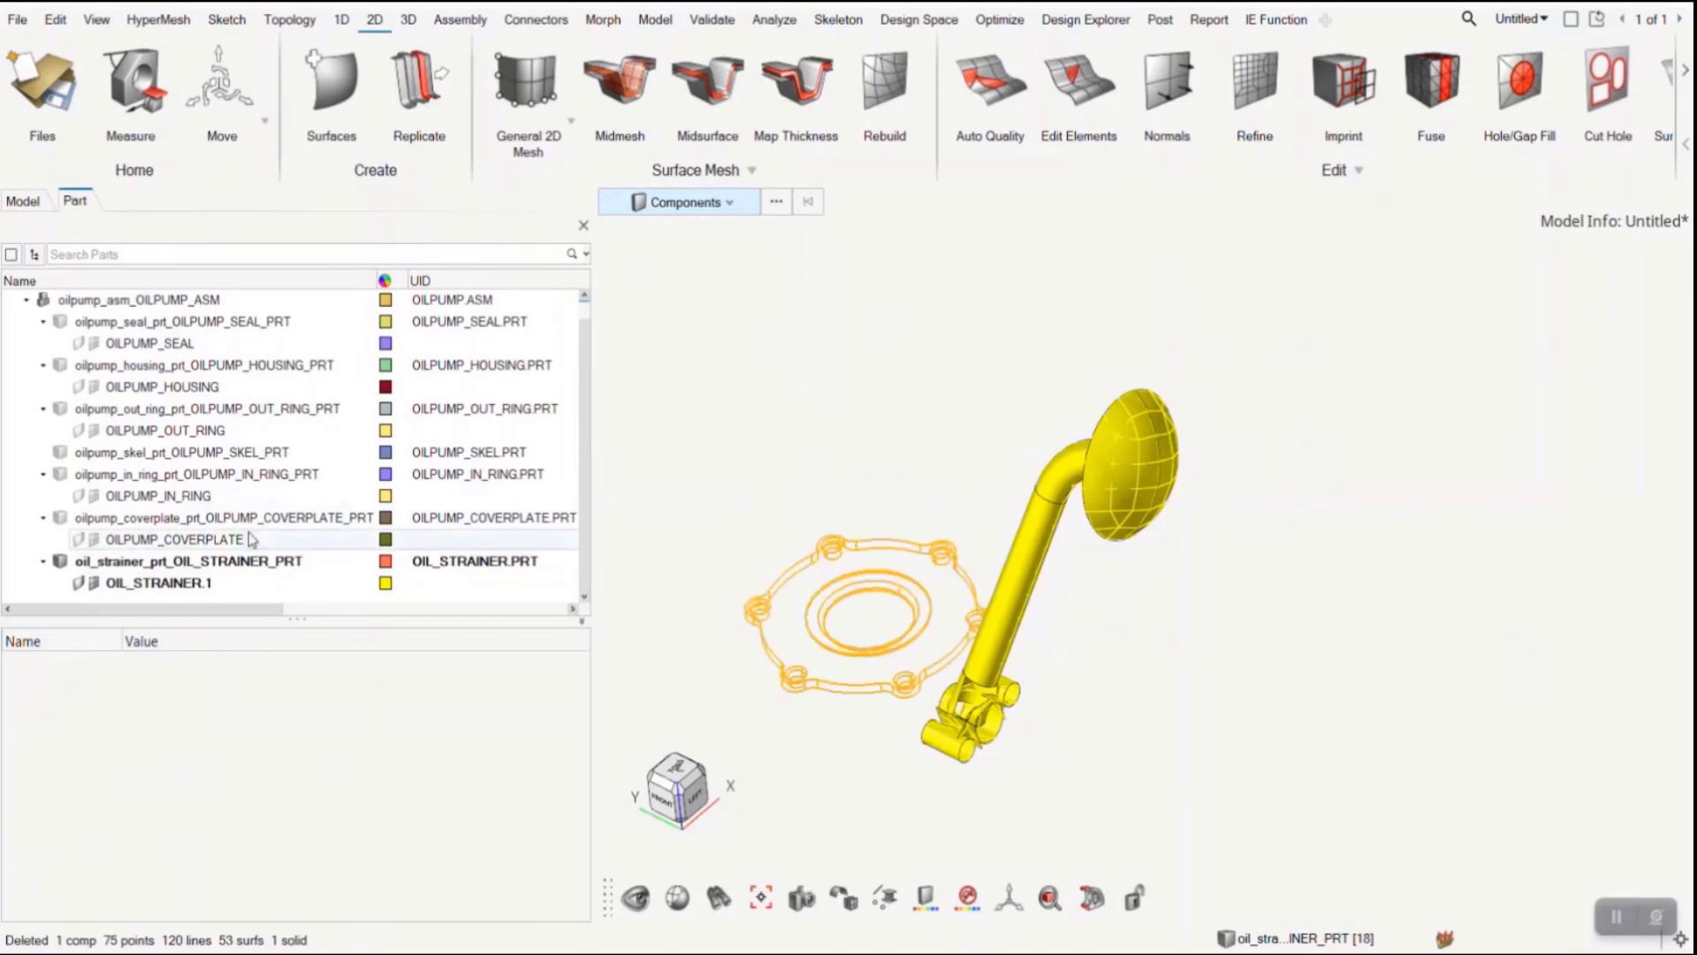
- Start saving a representation of the oil strainer part, and decline loading the new BatchMesh representations
click(250, 565)
right_click(250, 566)
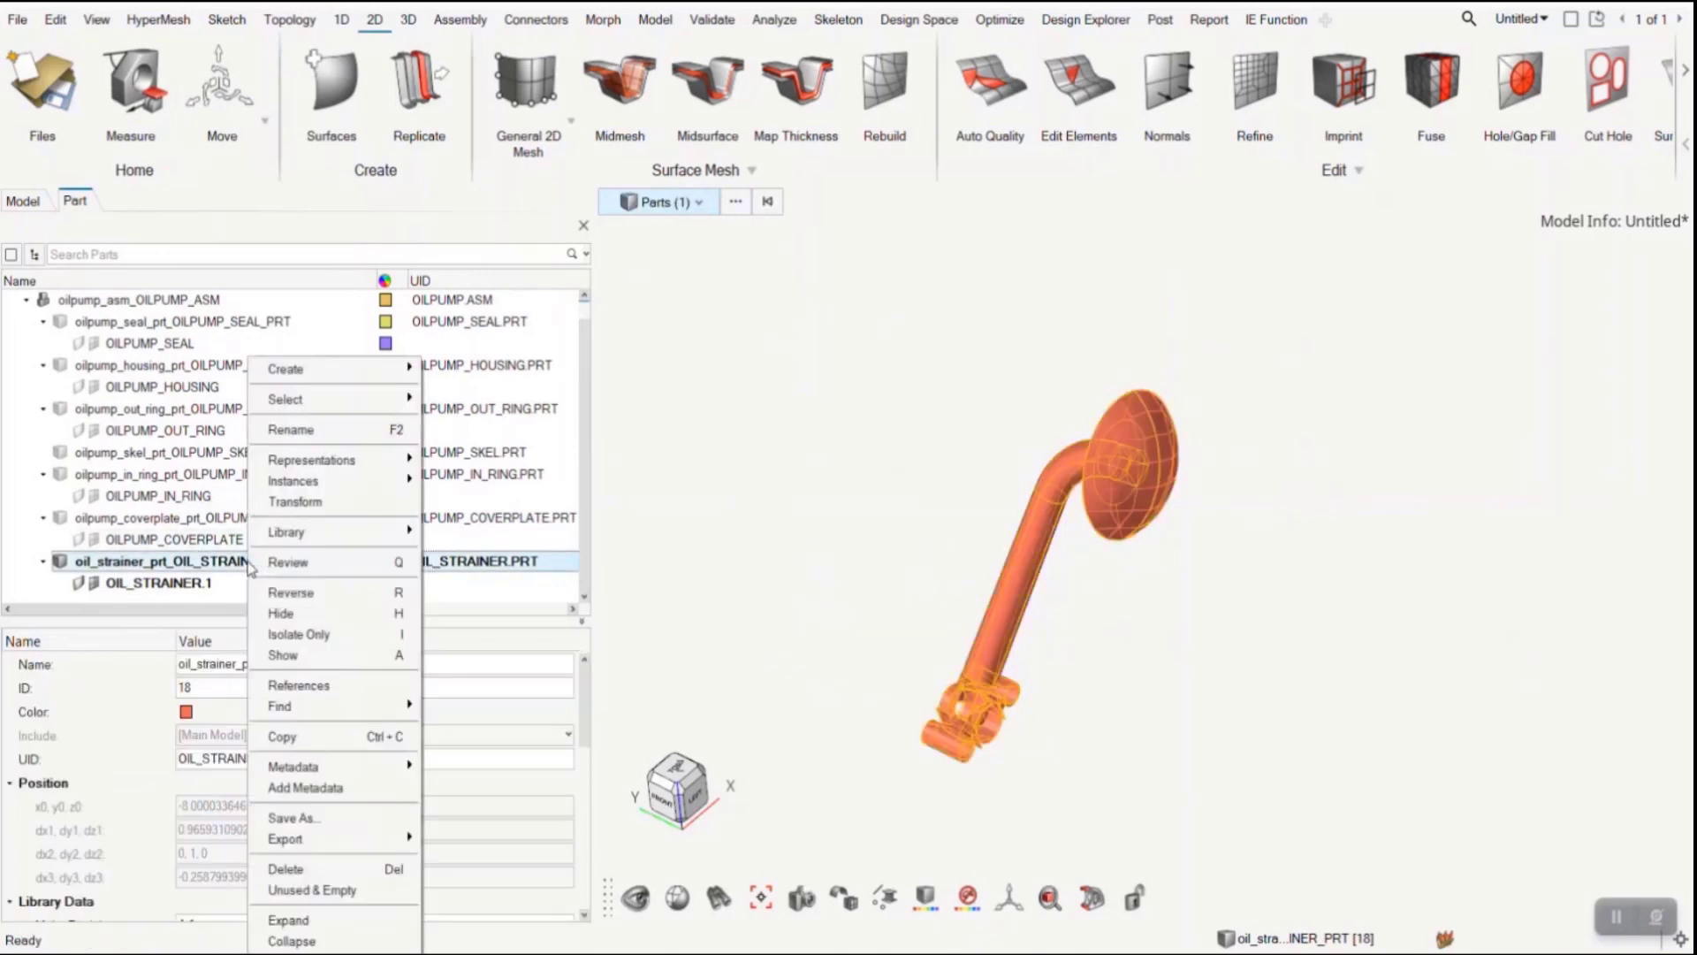
mouse_move(336, 460)
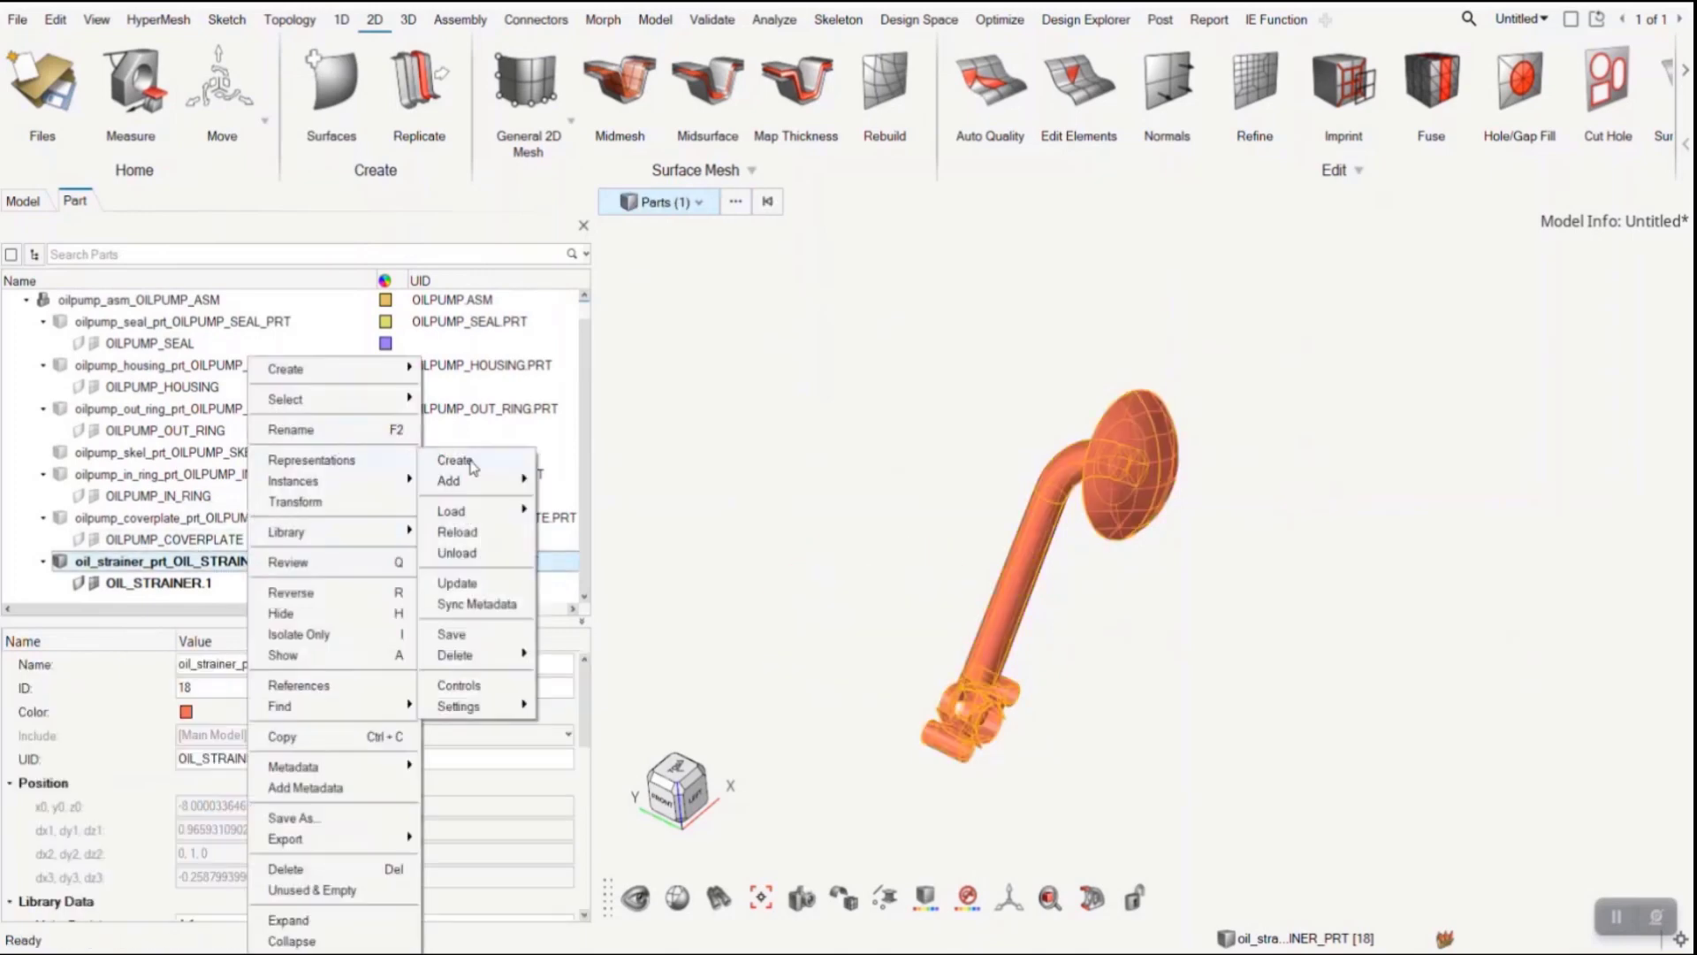
click(467, 633)
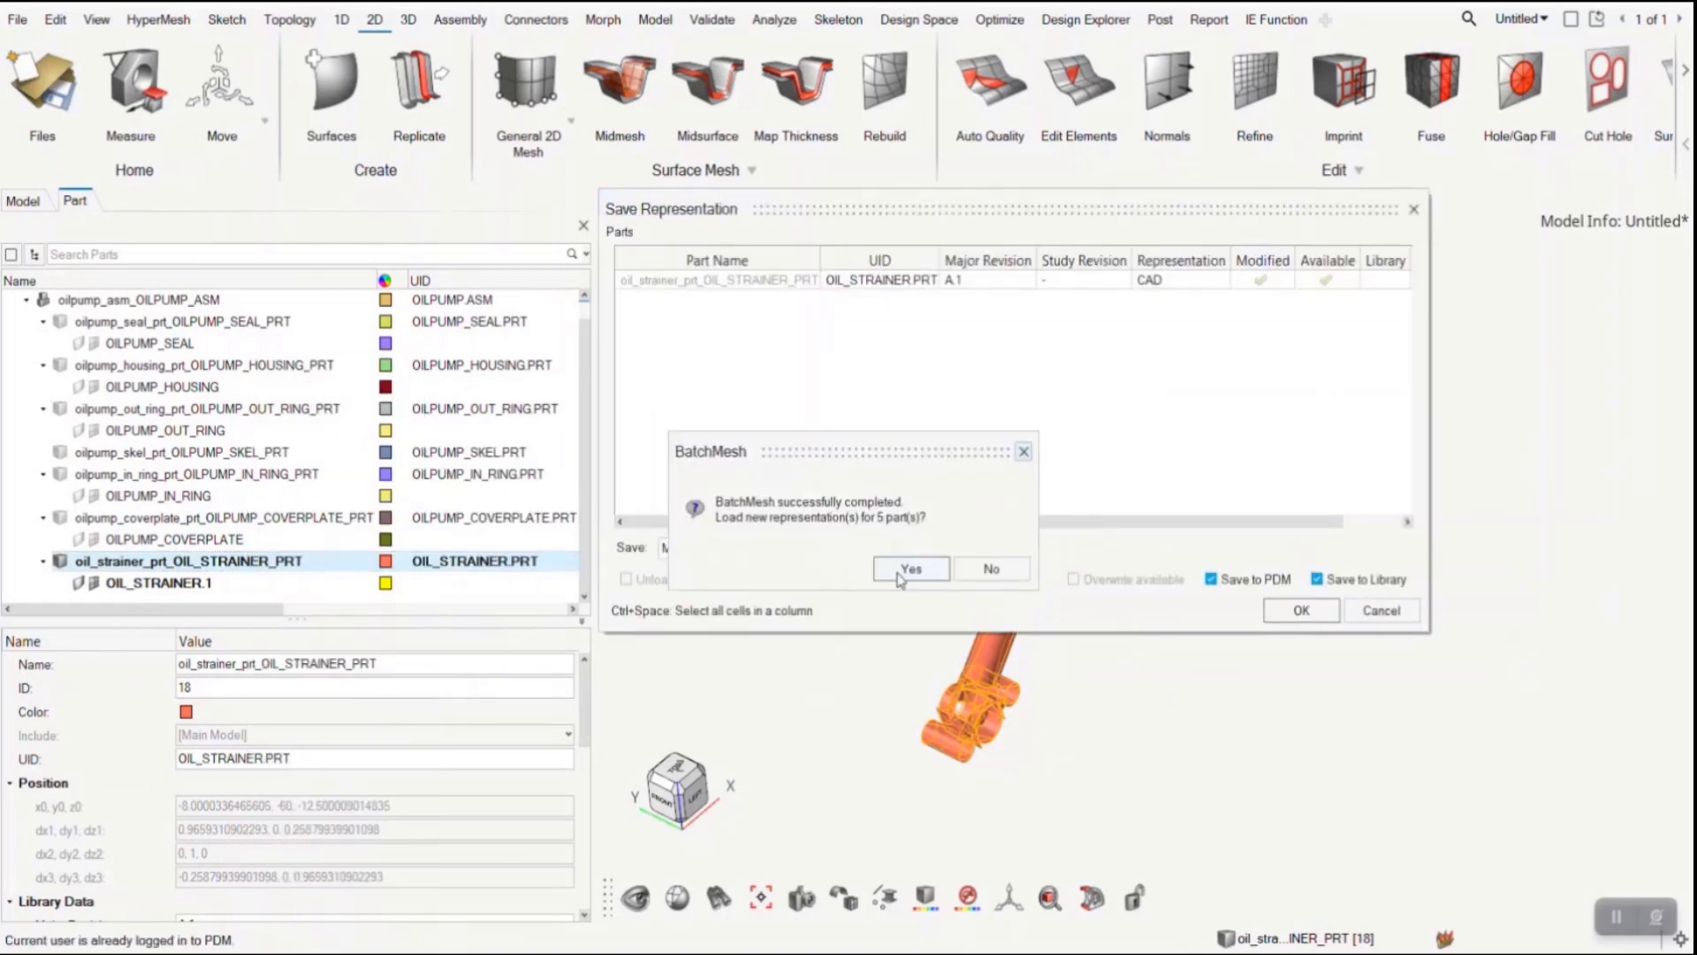
click(993, 570)
- Save the oil strainer as an NVH 10mm representation with Save to PDM enabled and Save to Library disabled
click(1158, 279)
click(1175, 280)
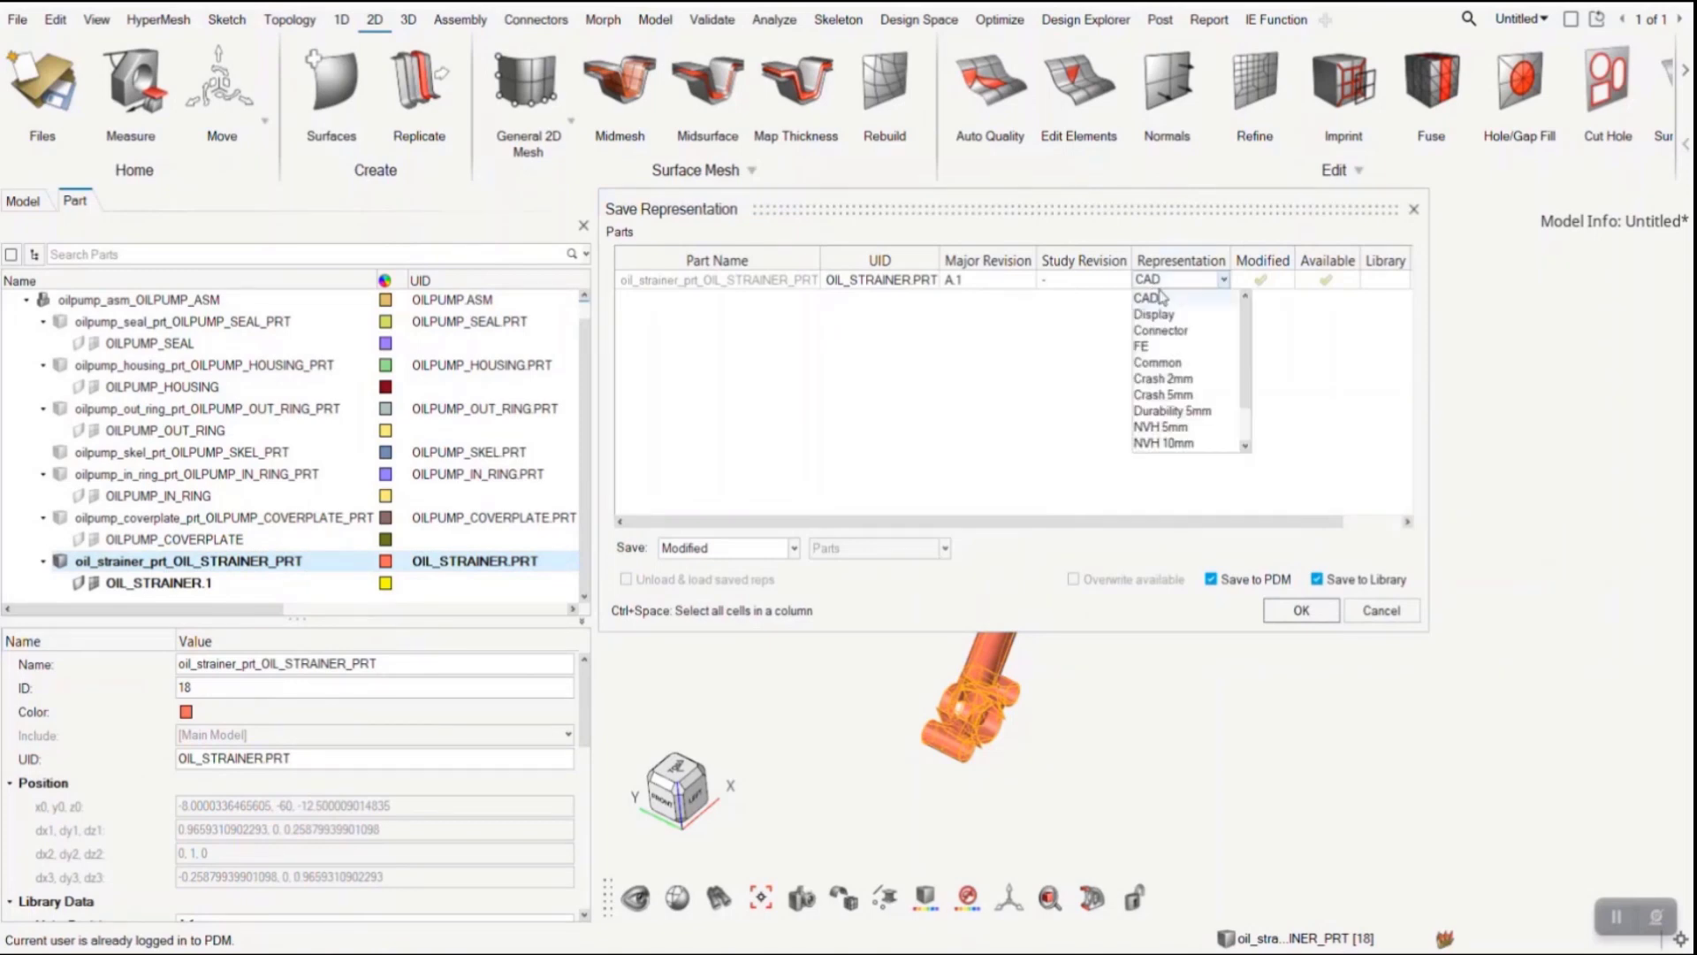
click(1169, 443)
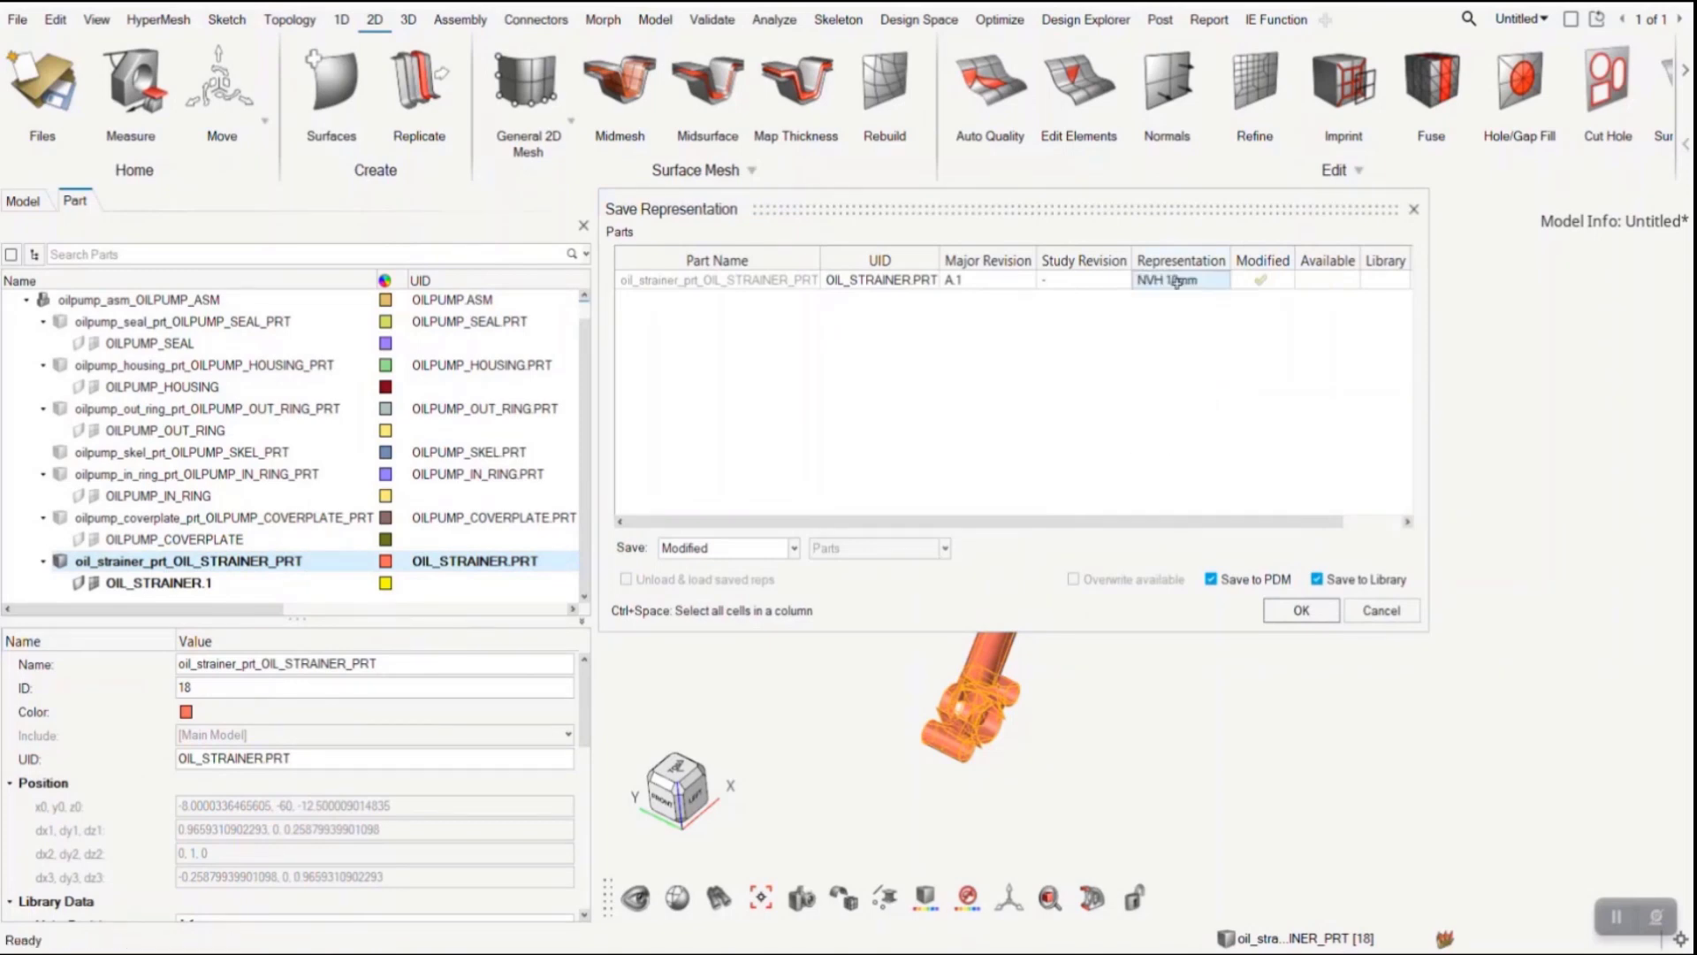
click(1317, 580)
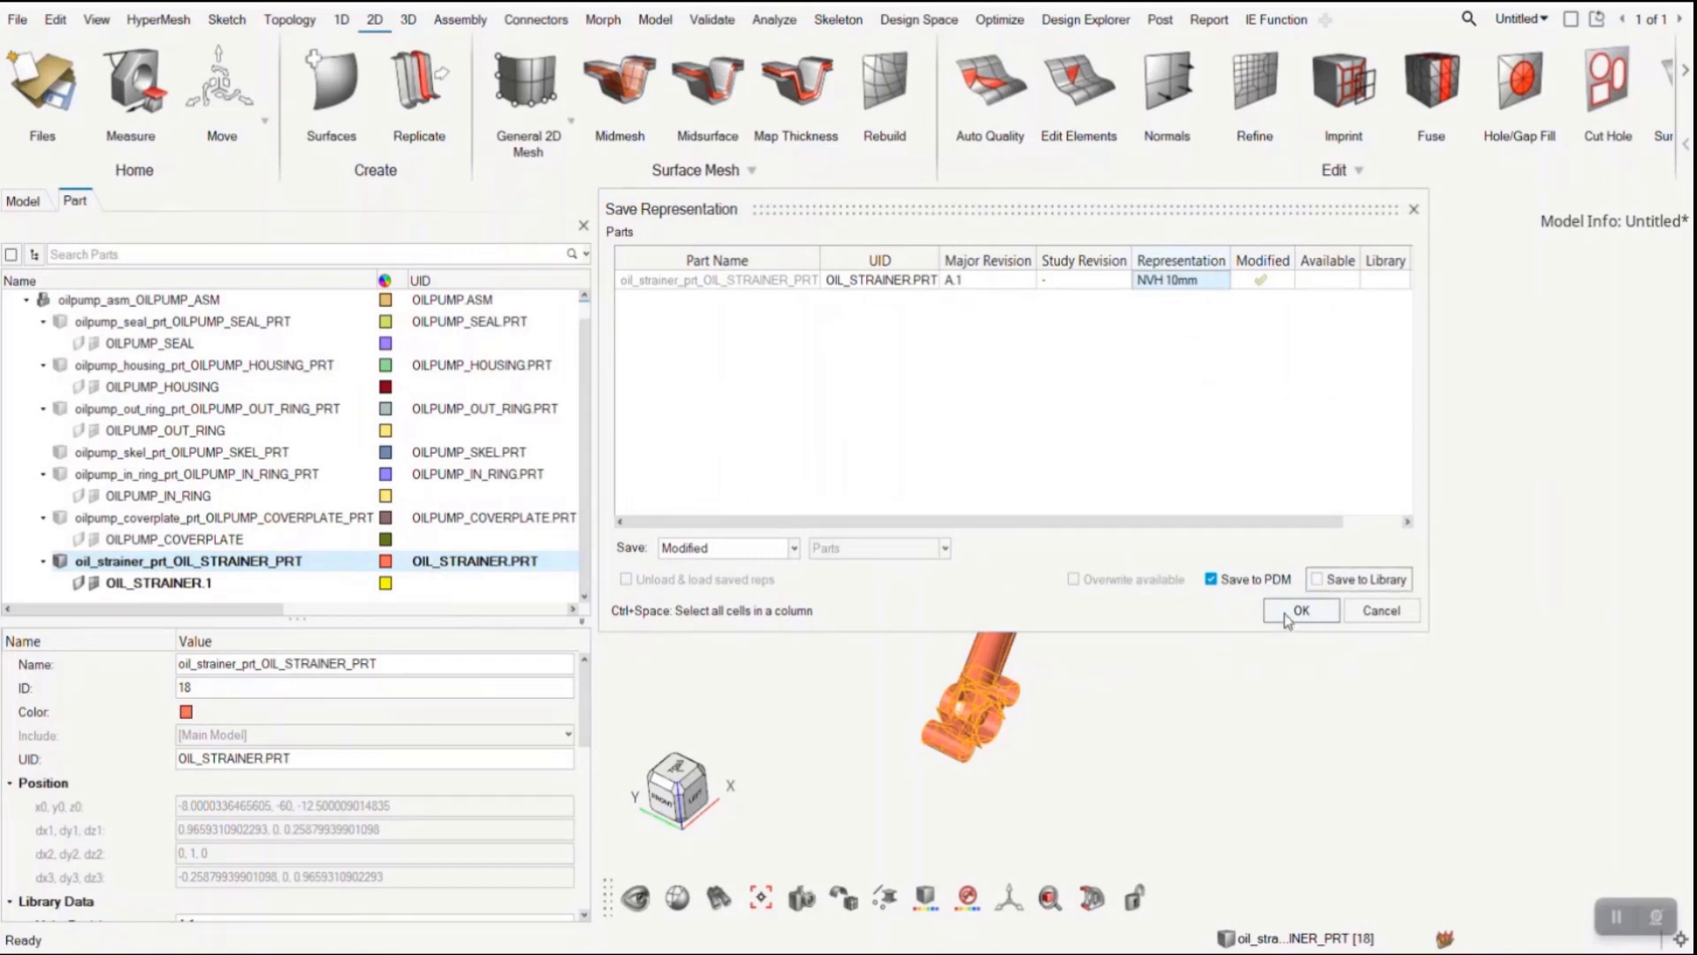
click(1299, 610)
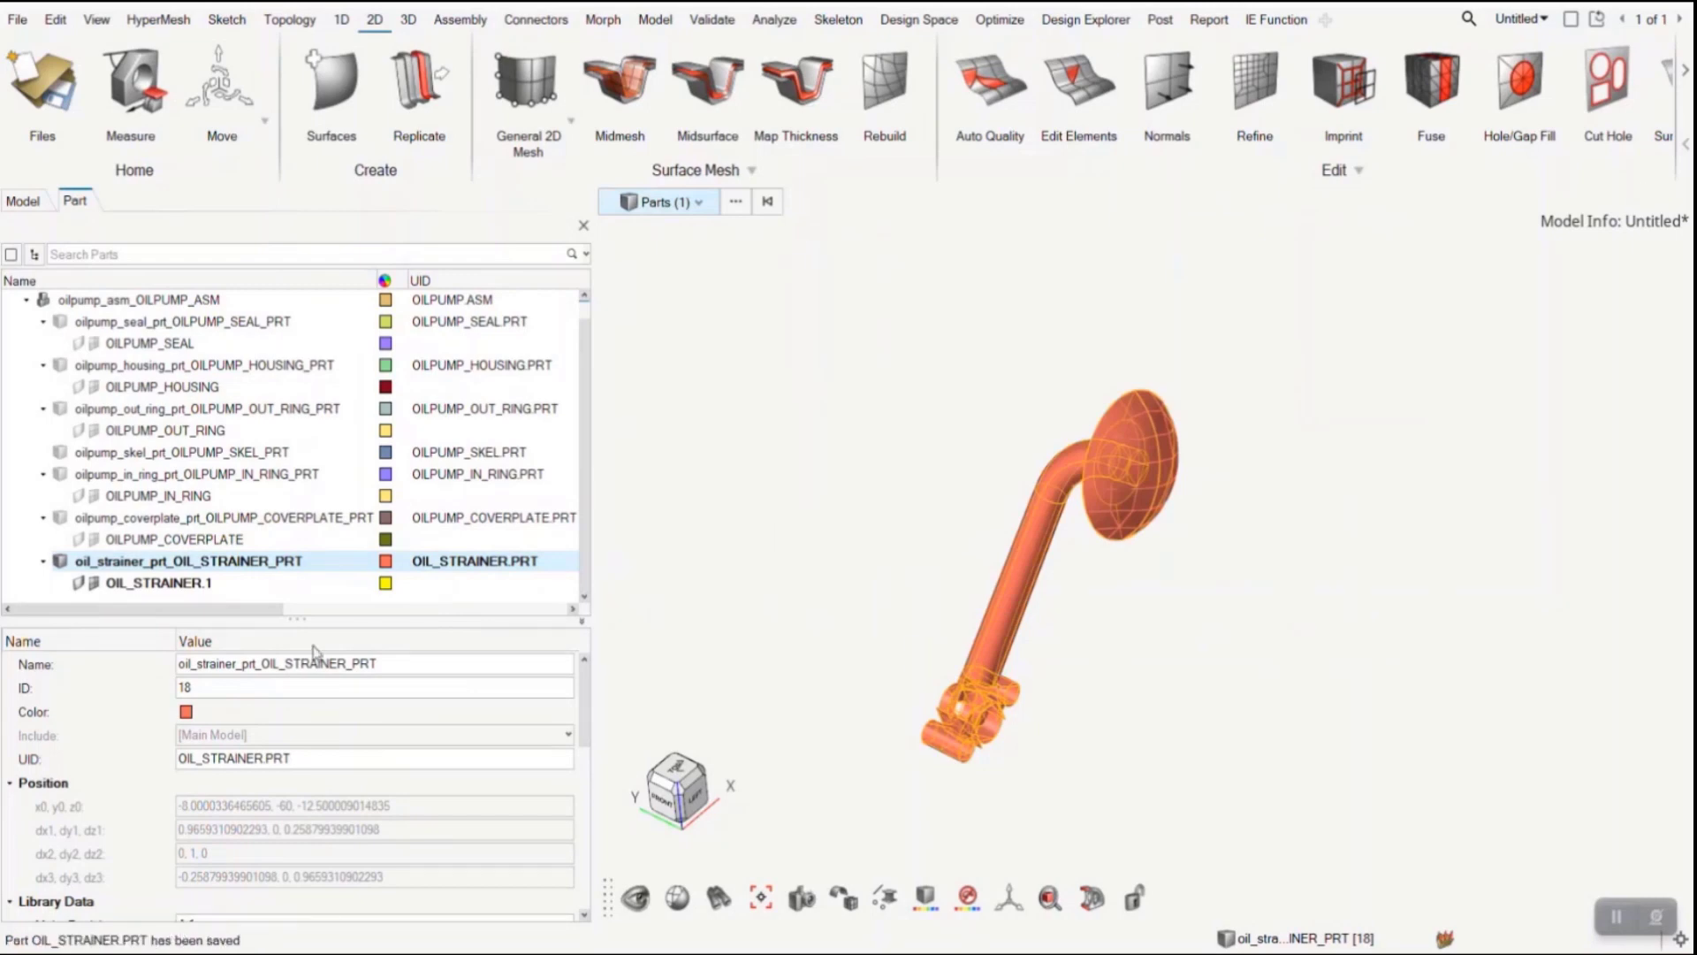
- Load the Tetra 5mm representation from the session for the oil pump assembly and dismiss the missing-files message
click(190, 300)
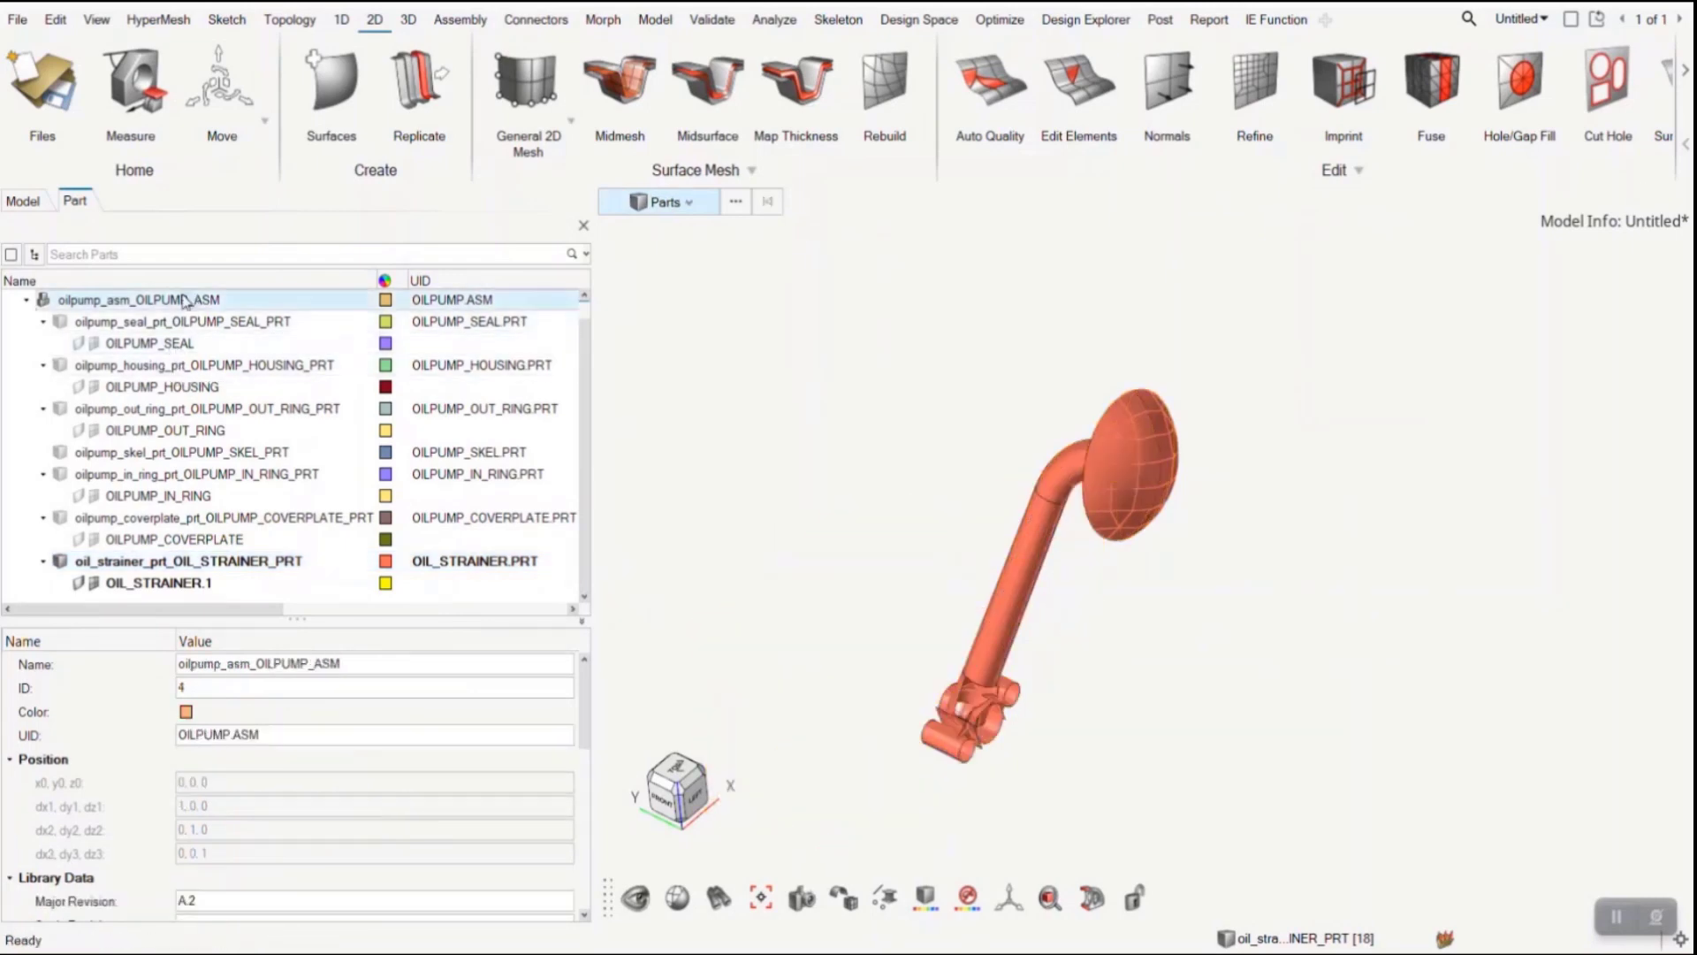
right_click(190, 300)
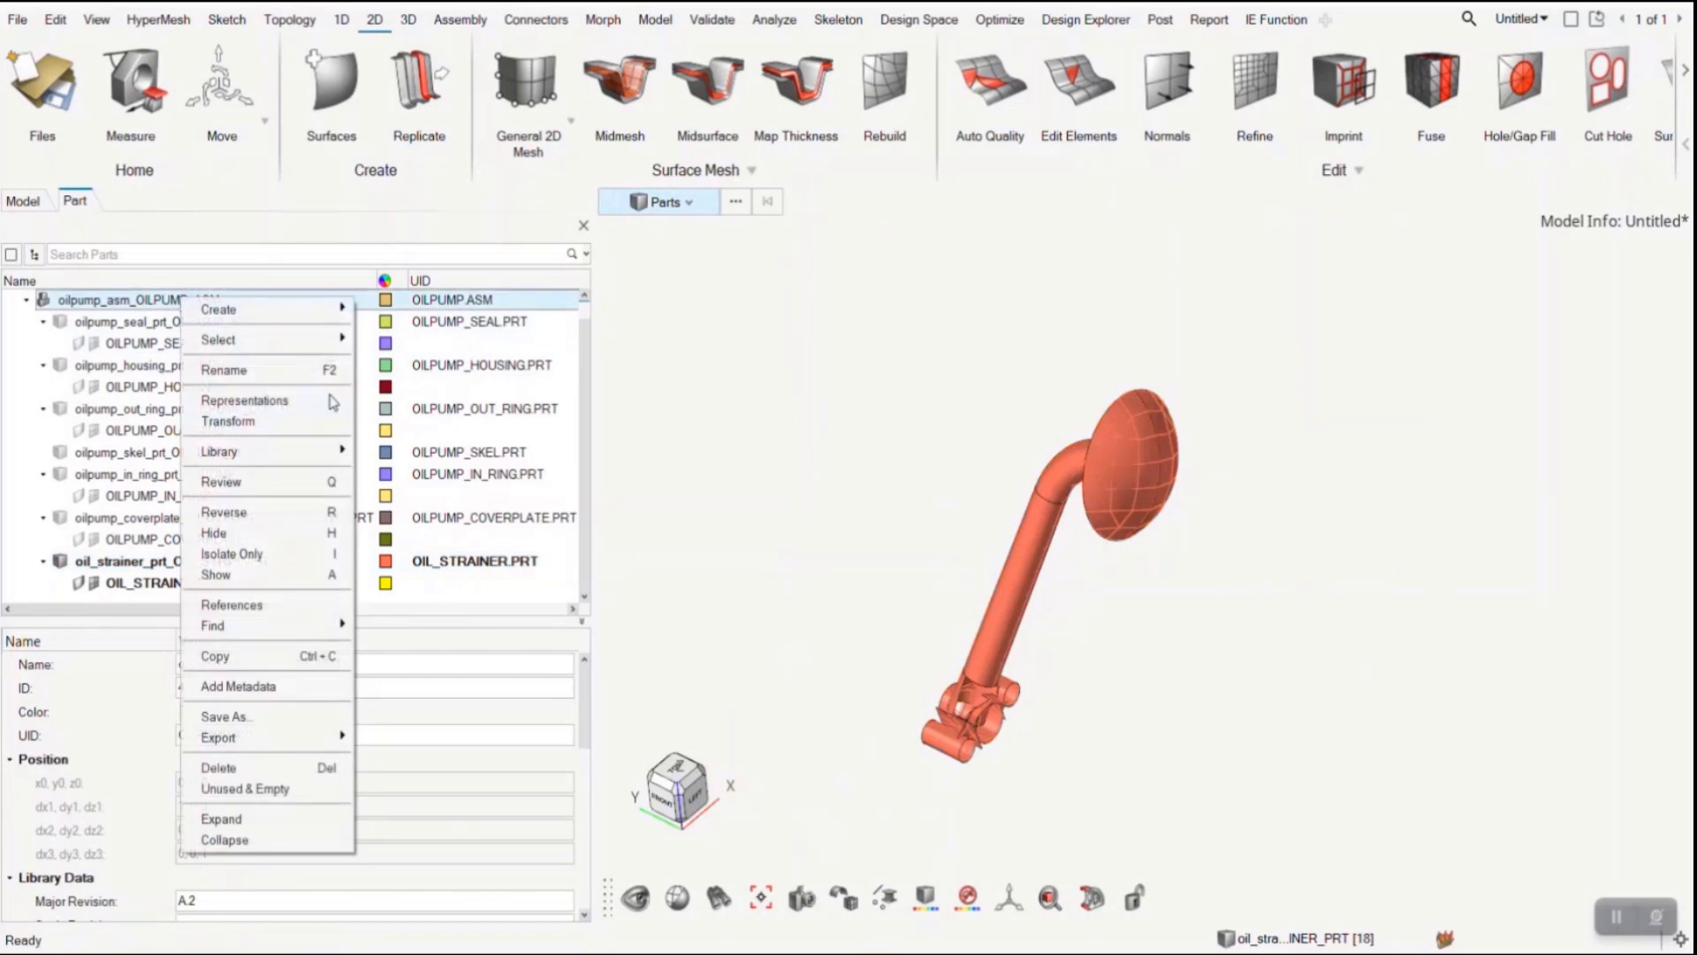
mouse_move(318, 450)
mouse_move(437, 453)
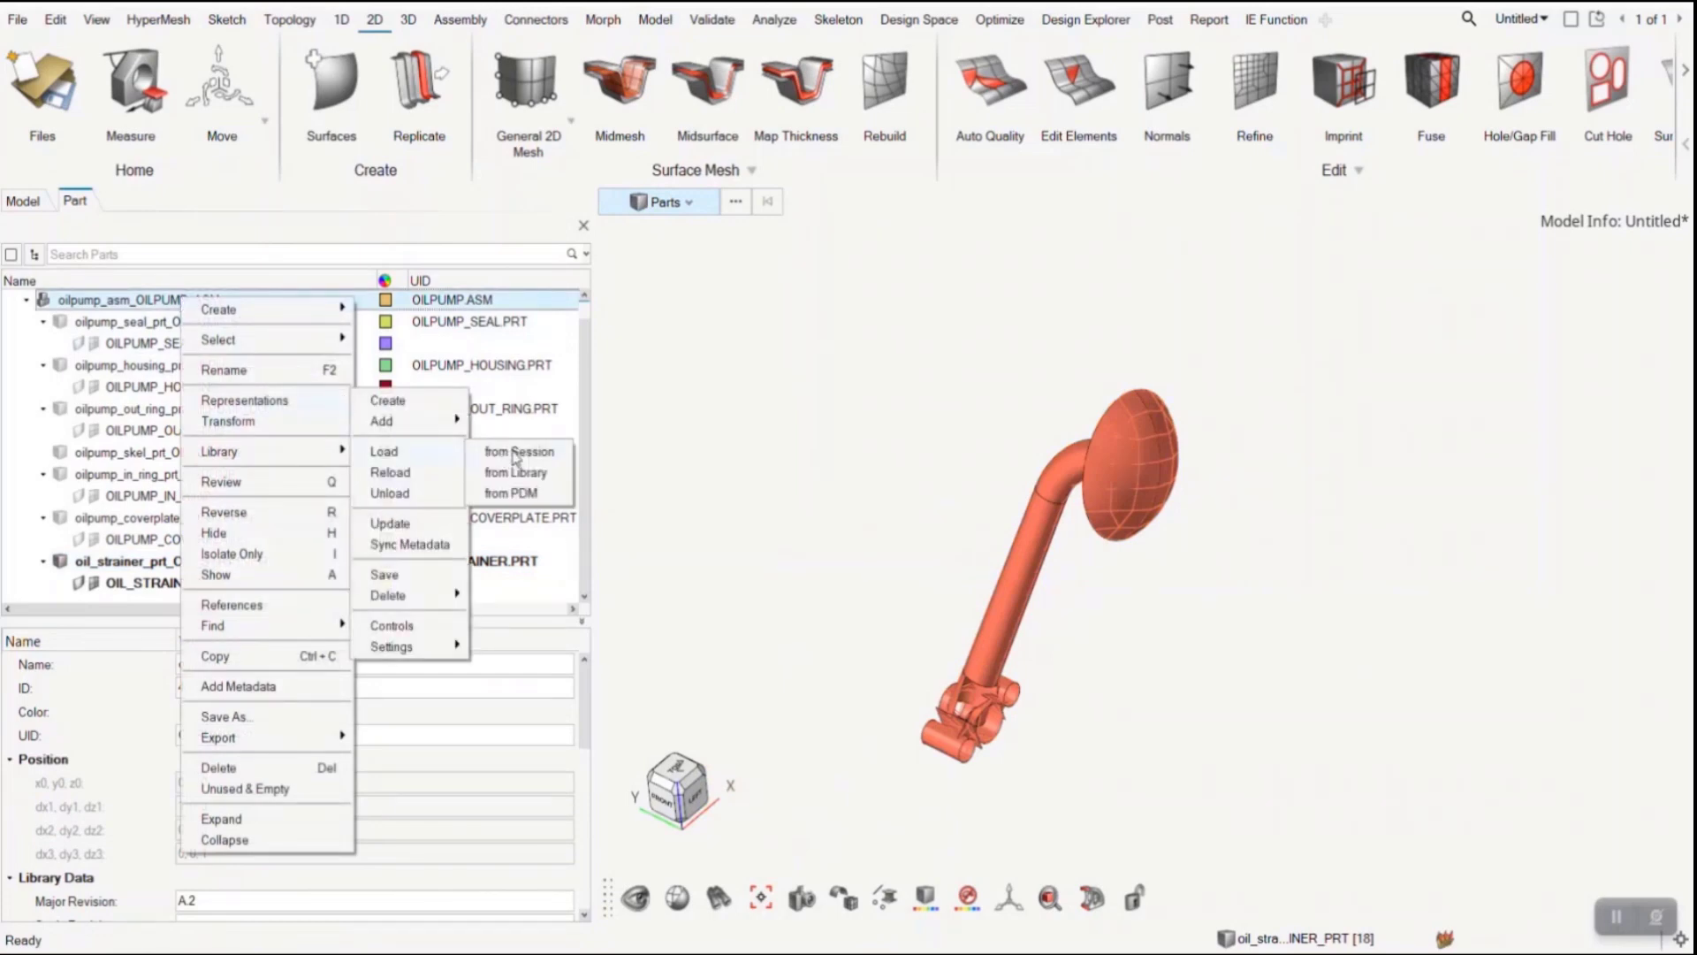
click(512, 452)
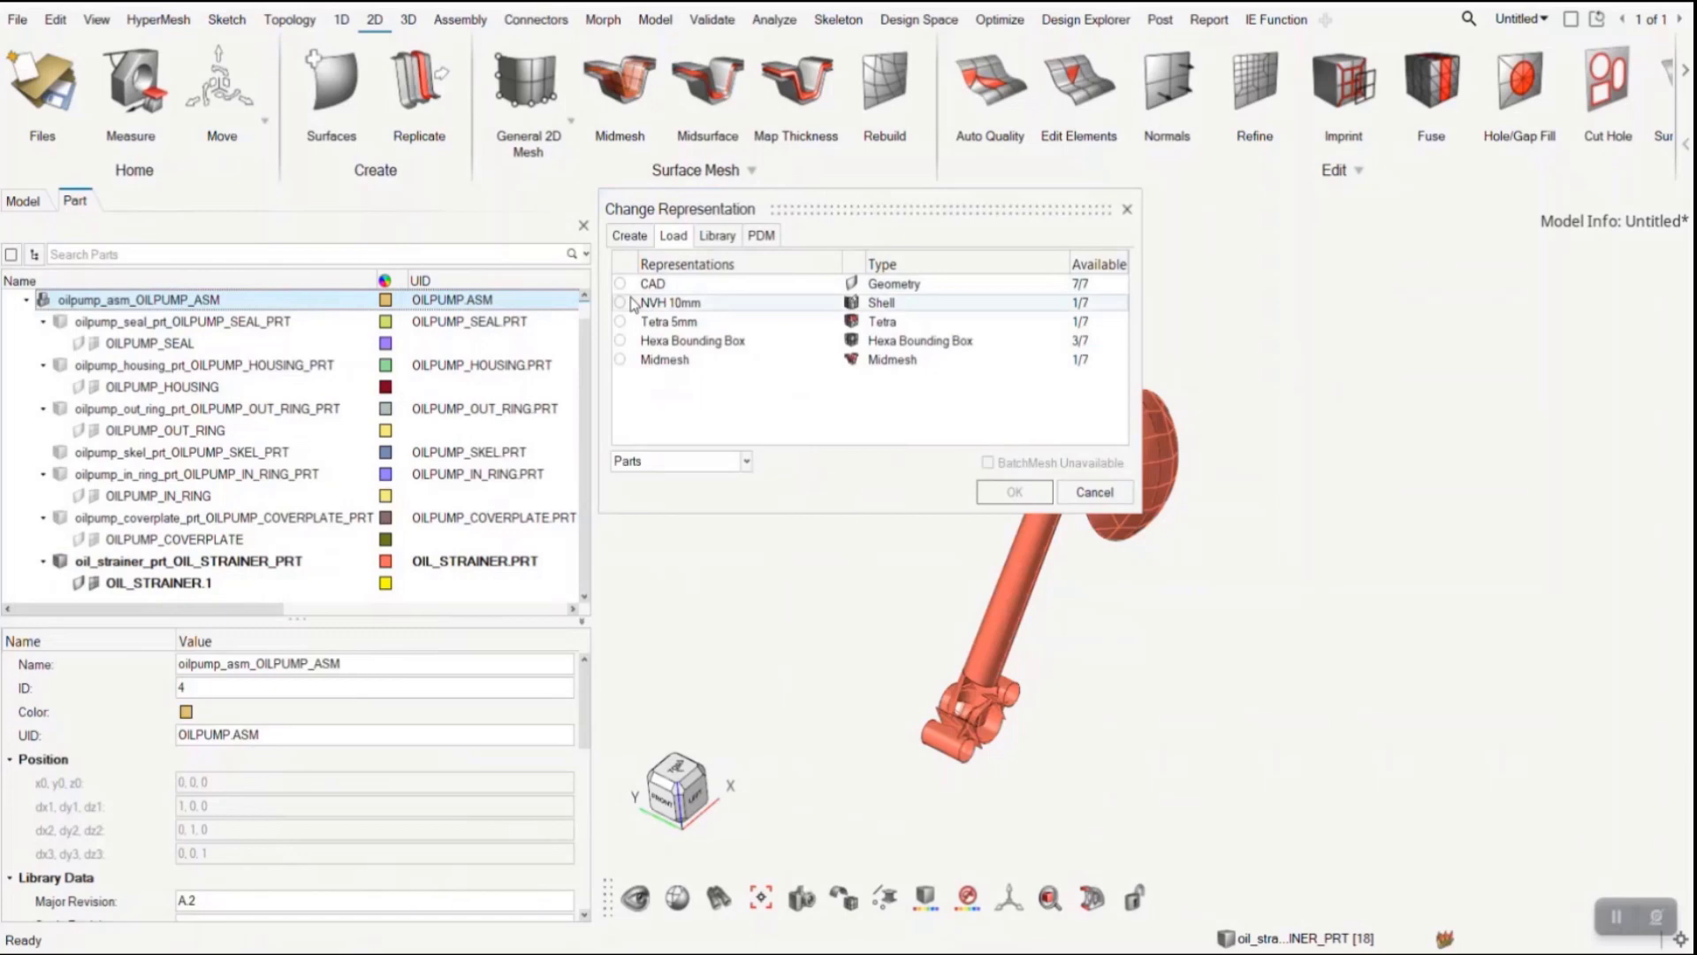
click(634, 321)
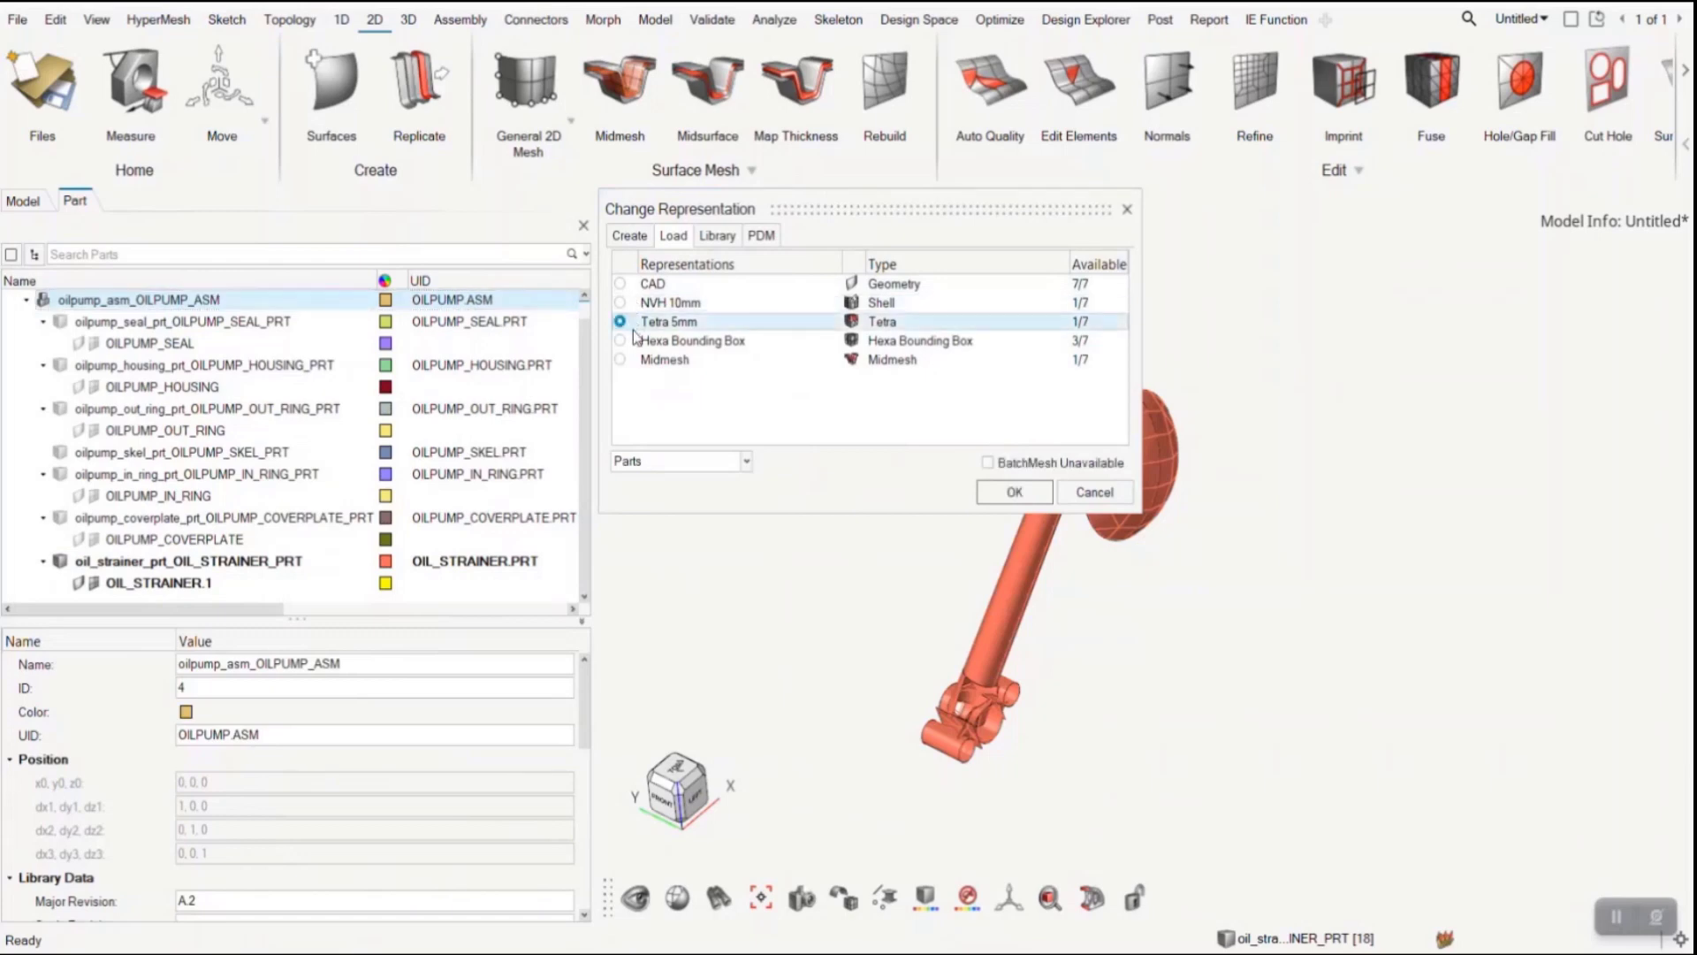
click(1007, 495)
click(910, 570)
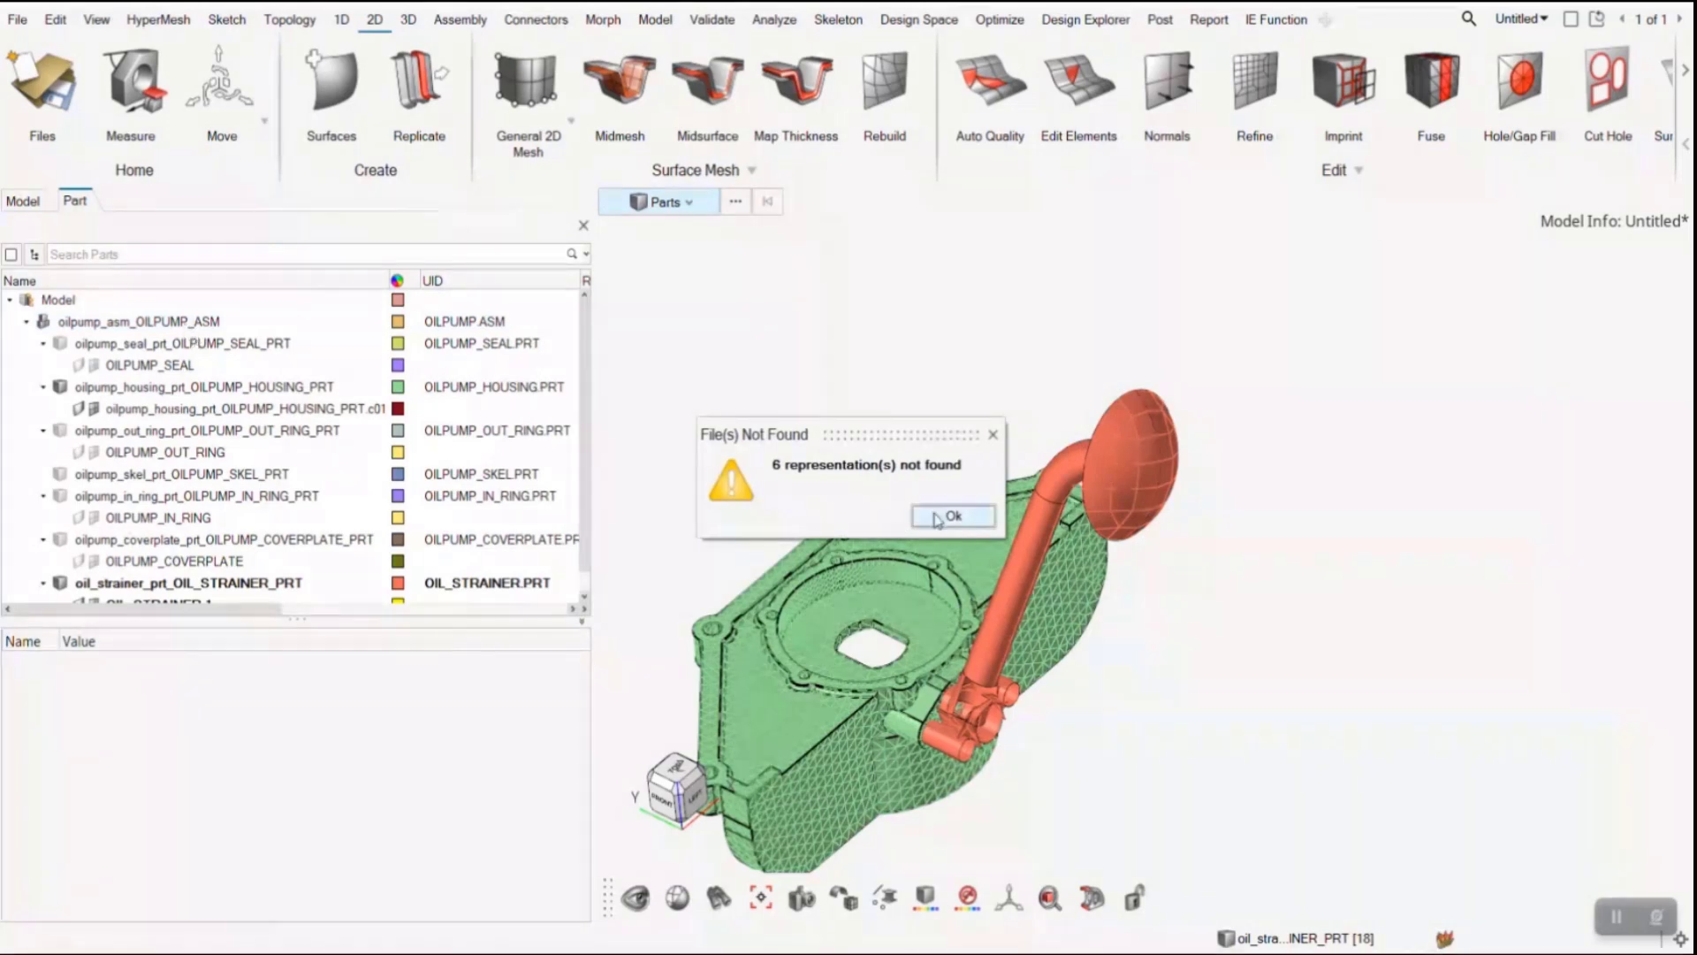
click(951, 515)
- Load the Midmesh representation for the oil pump assembly and dismiss the missing-files message
click(190, 325)
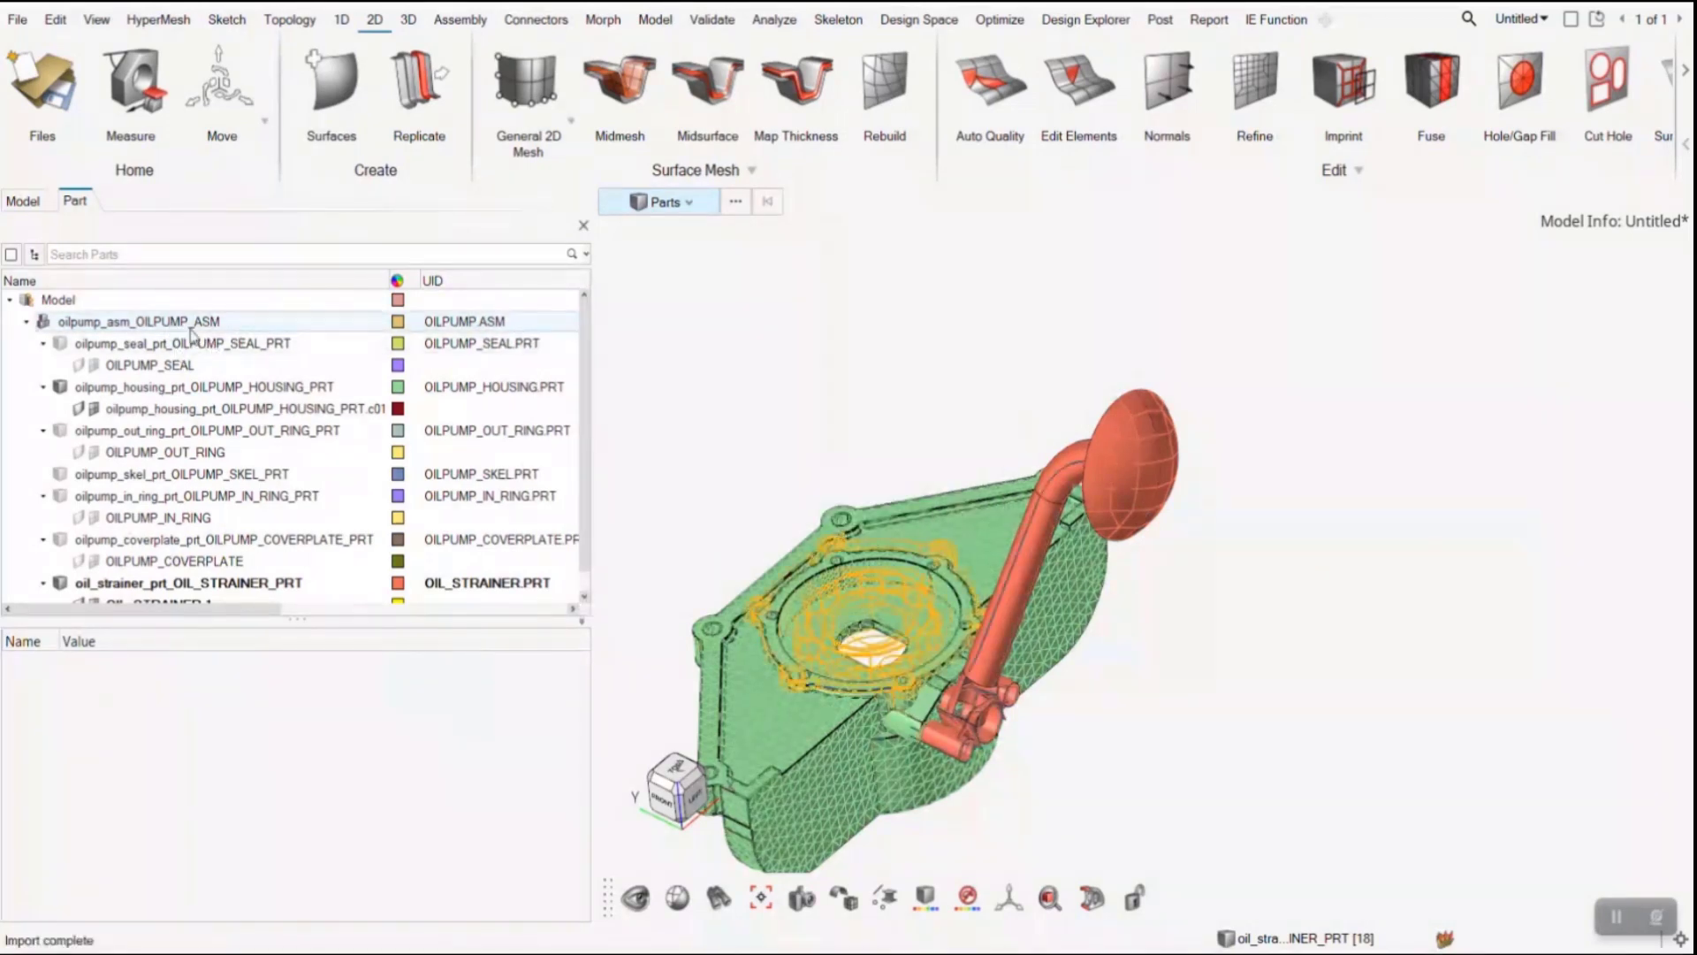
right_click(190, 334)
mouse_move(265, 483)
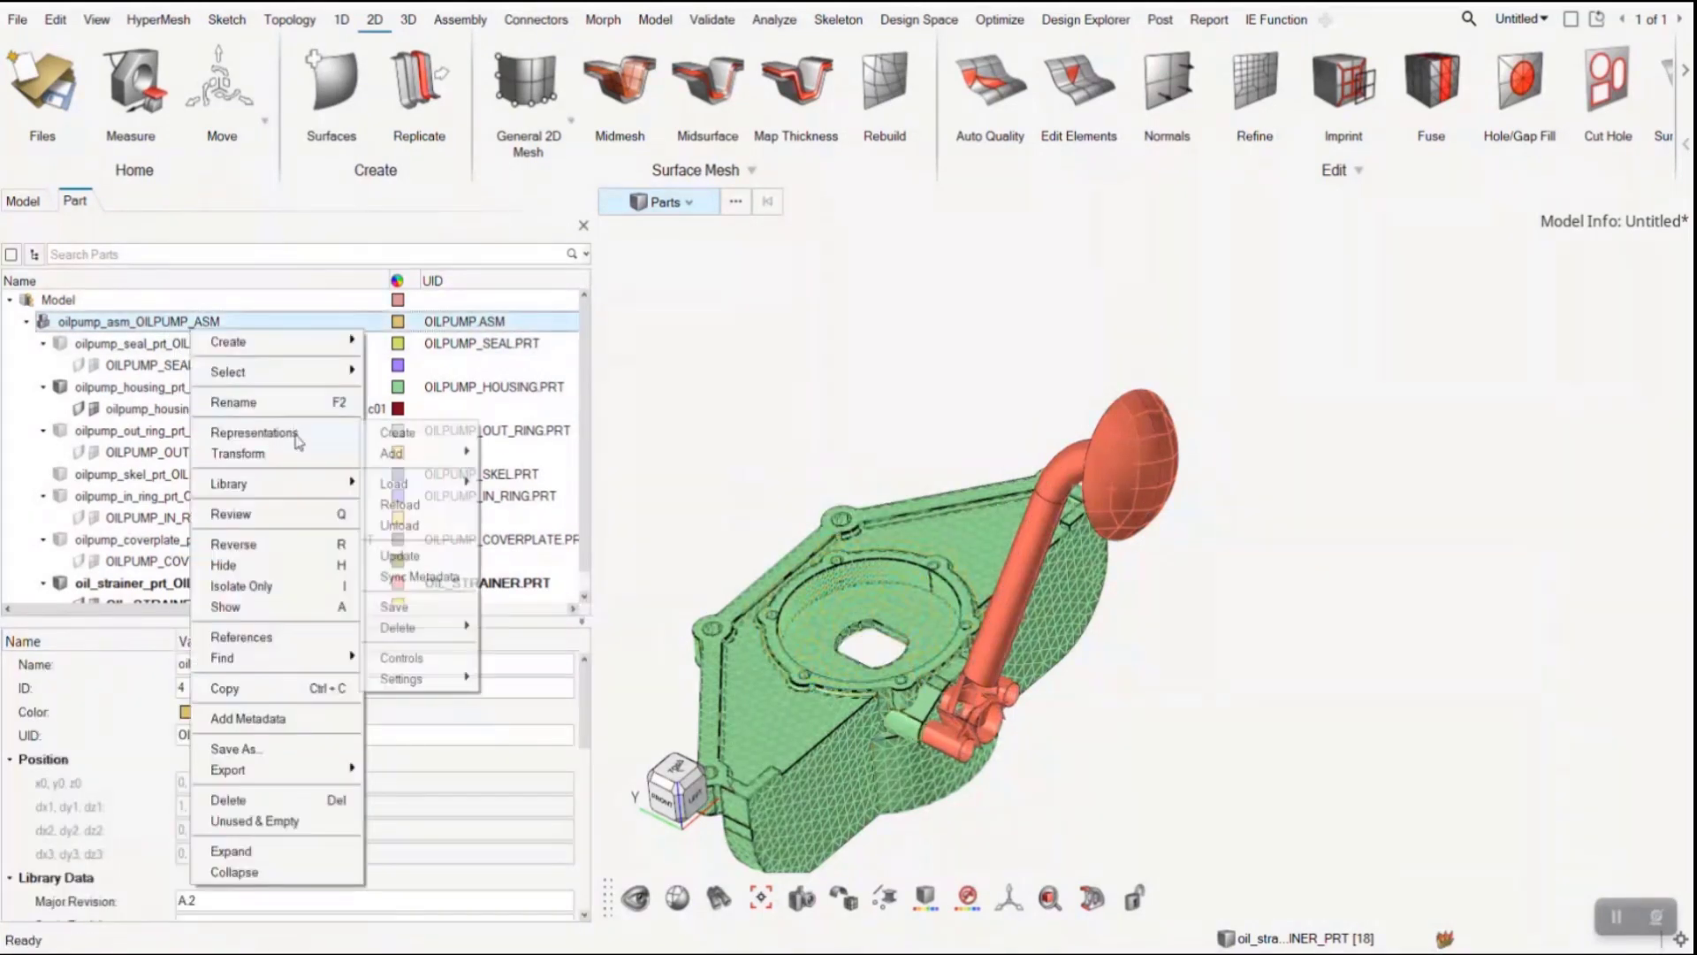
mouse_move(470, 484)
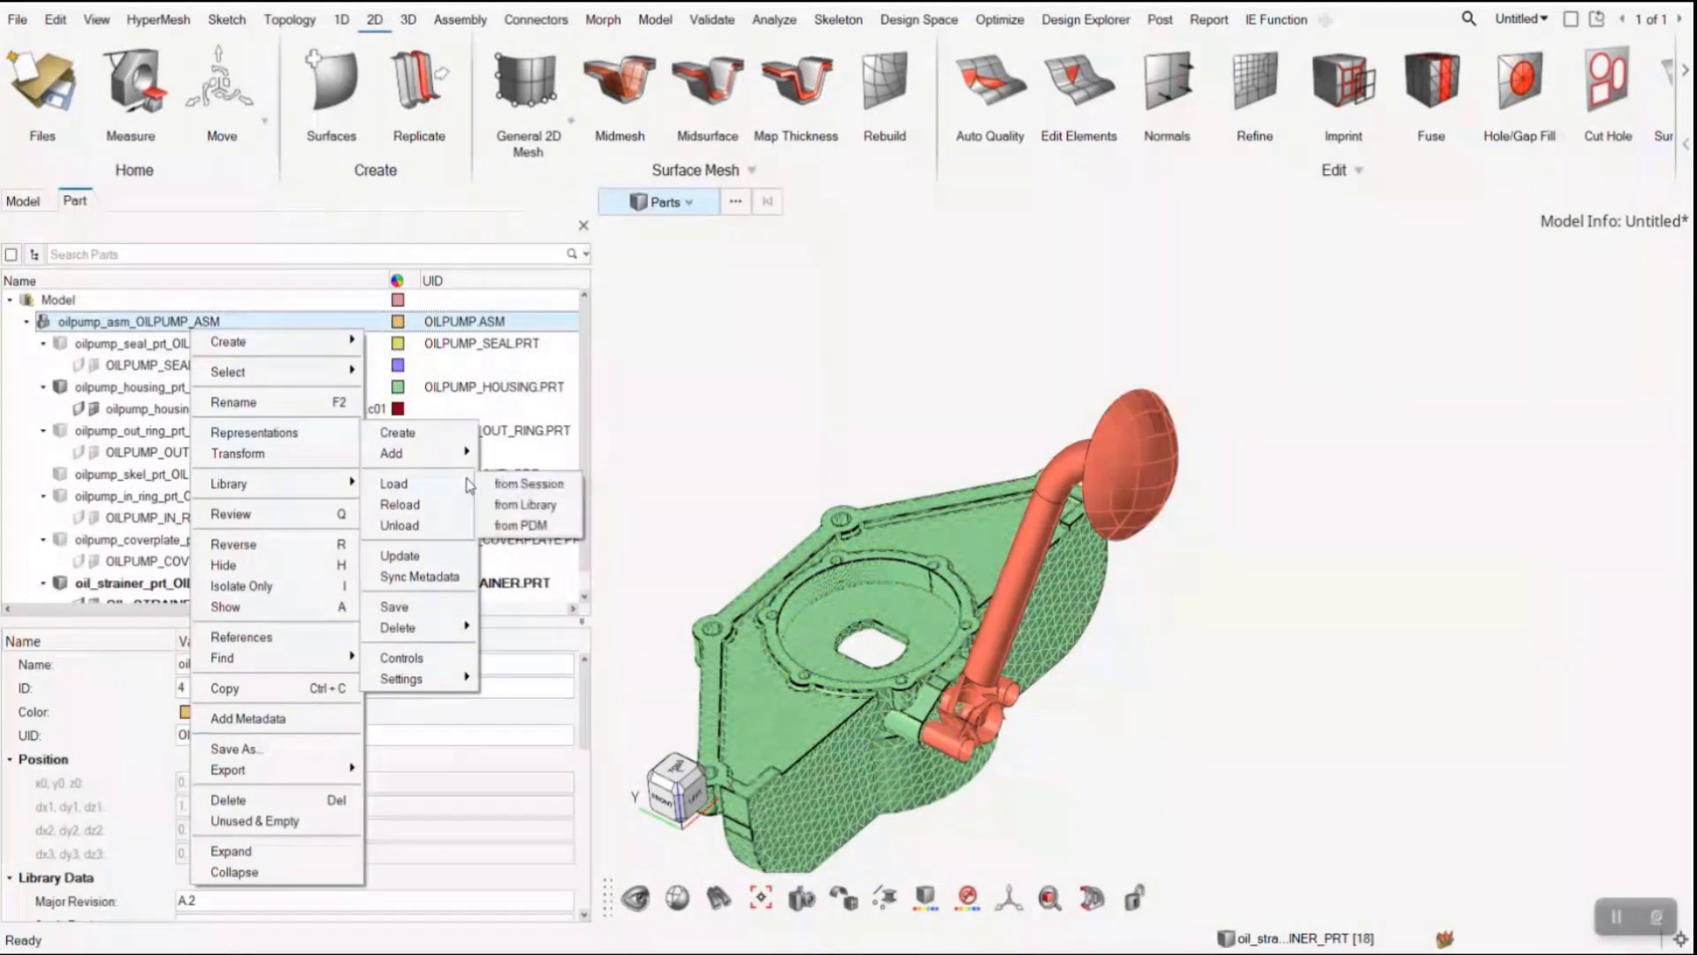
click(521, 504)
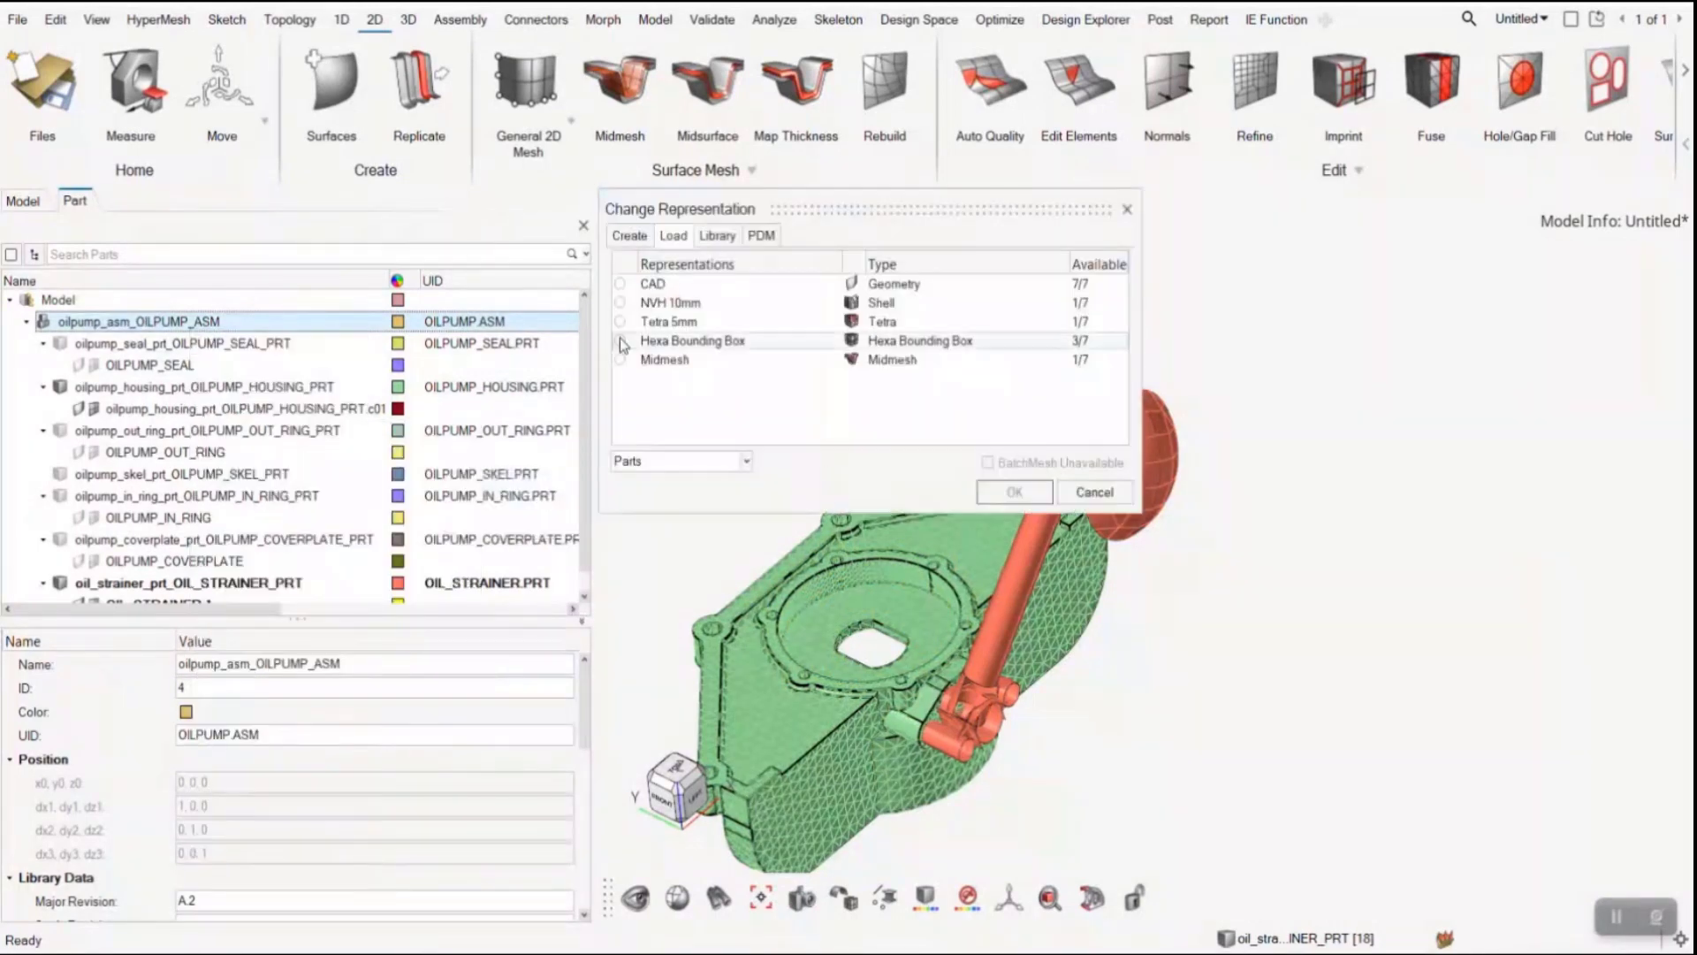
click(642, 358)
click(1017, 492)
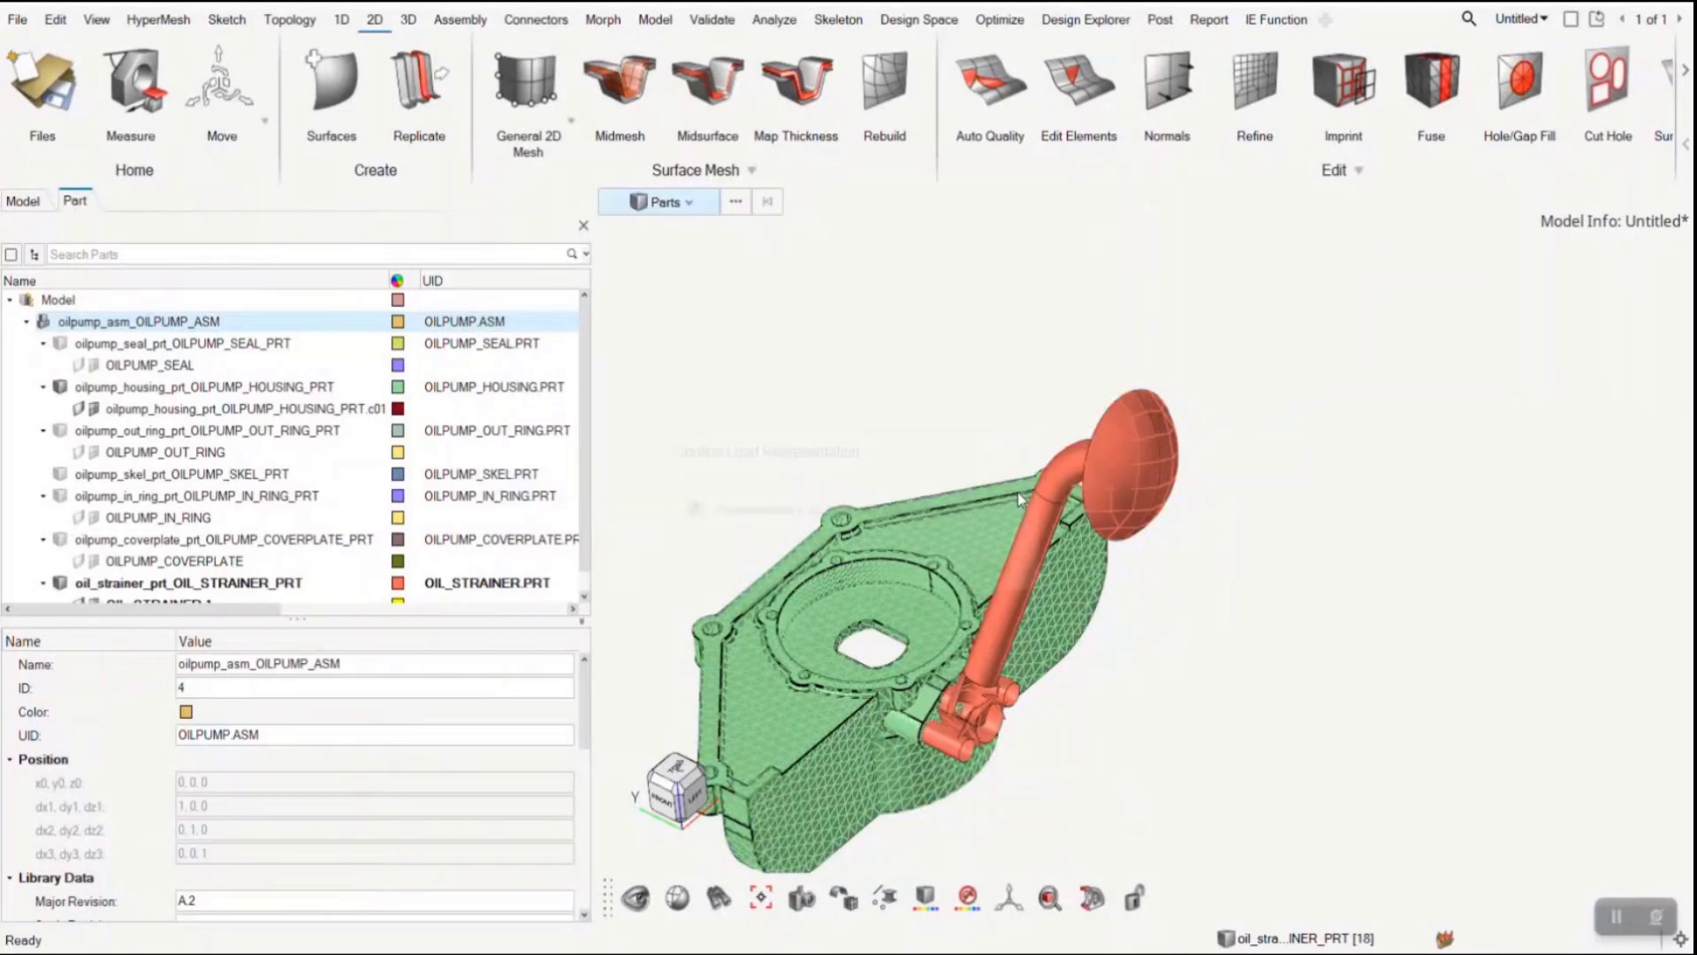
click(914, 569)
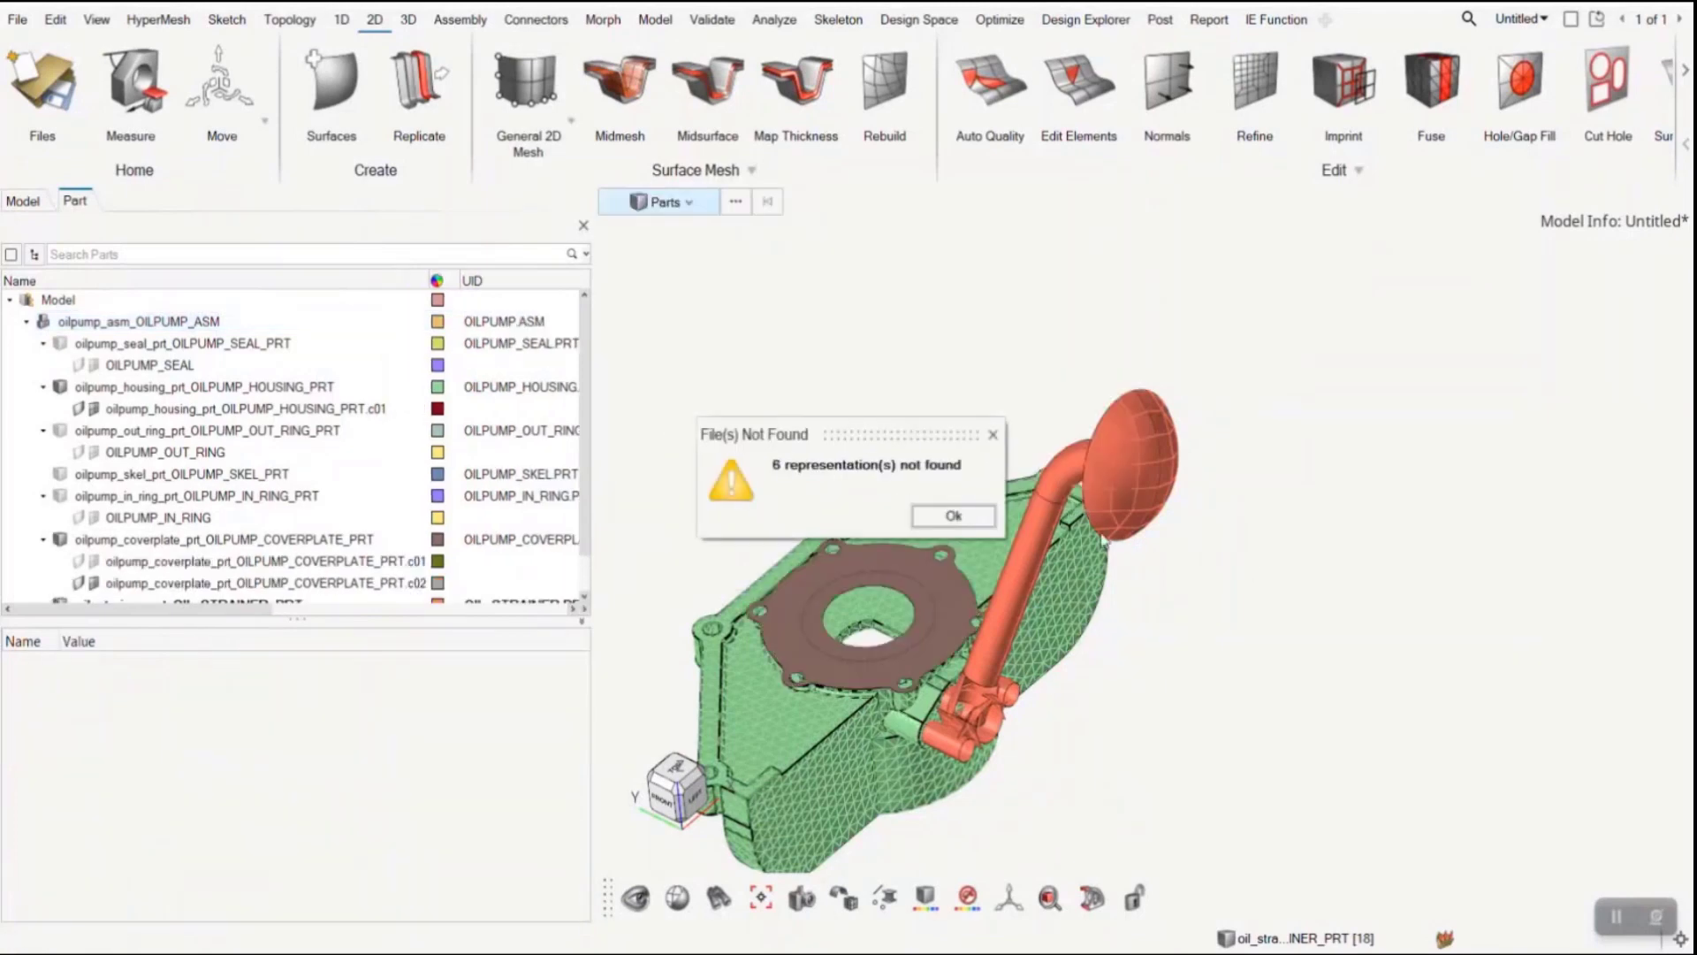
click(917, 514)
ctrl+drag(1182, 704, 1229, 566)
middle_drag(1228, 565, 1171, 730)
scroll(1115, 638, down, 3)
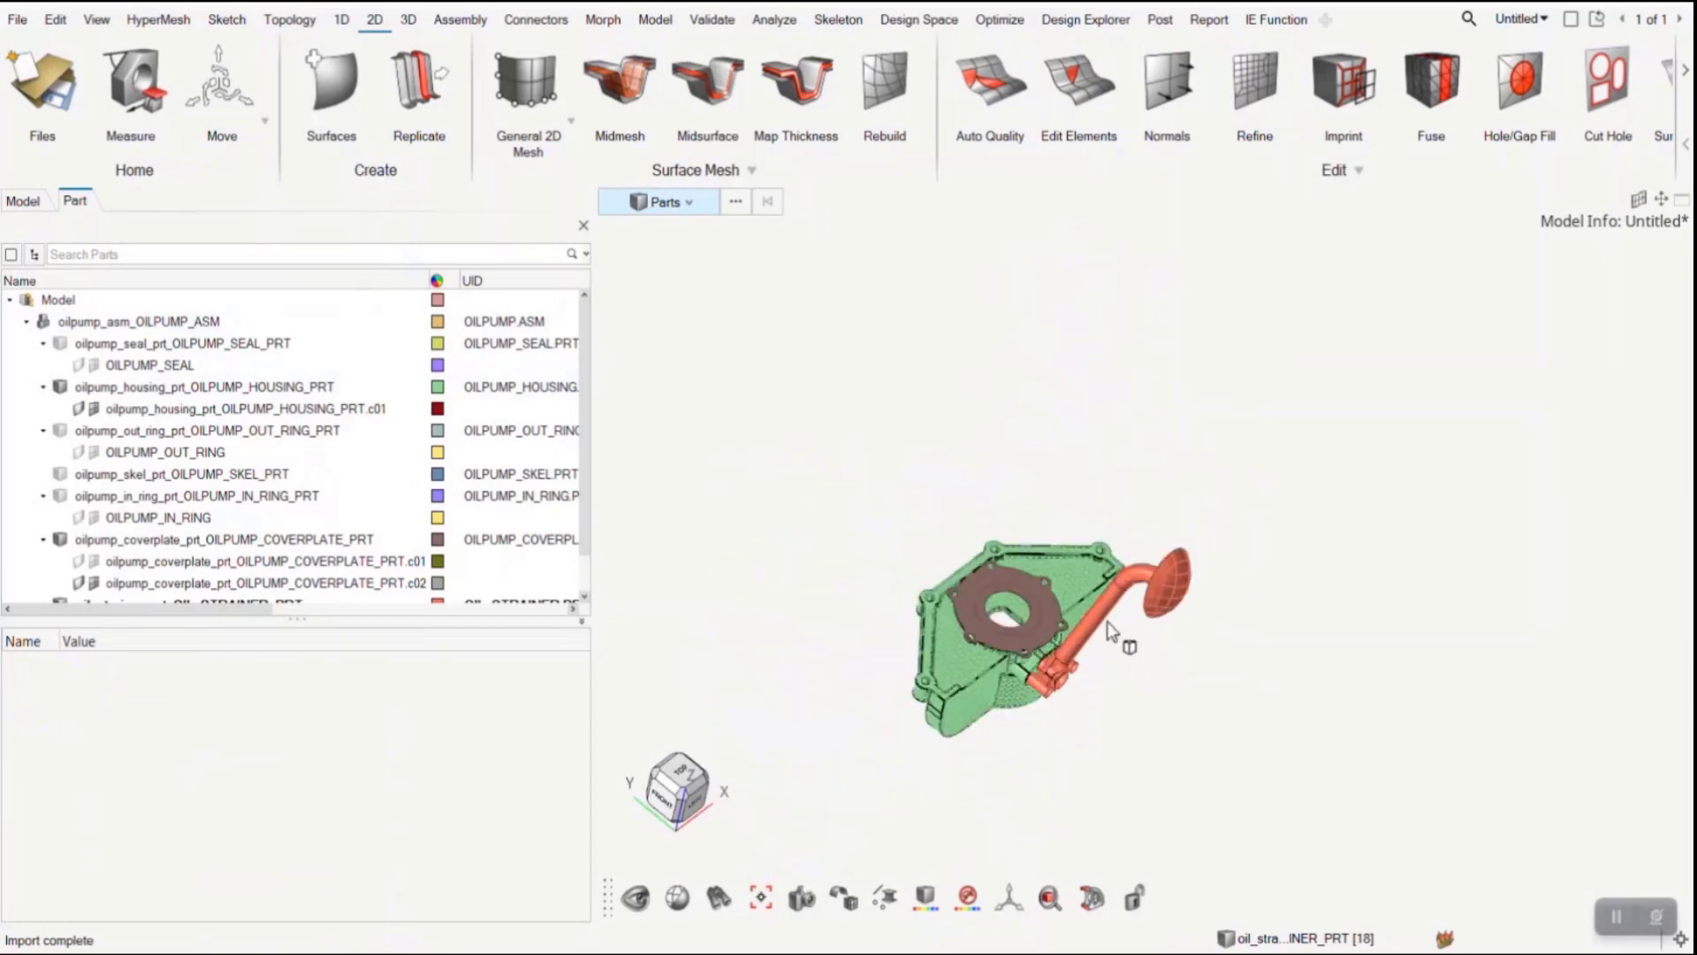
- Switch to Windchill, refresh the oil_strainer.prt page, and go to its latest version to check the attachments
middle_drag(813, 586, 846, 514)
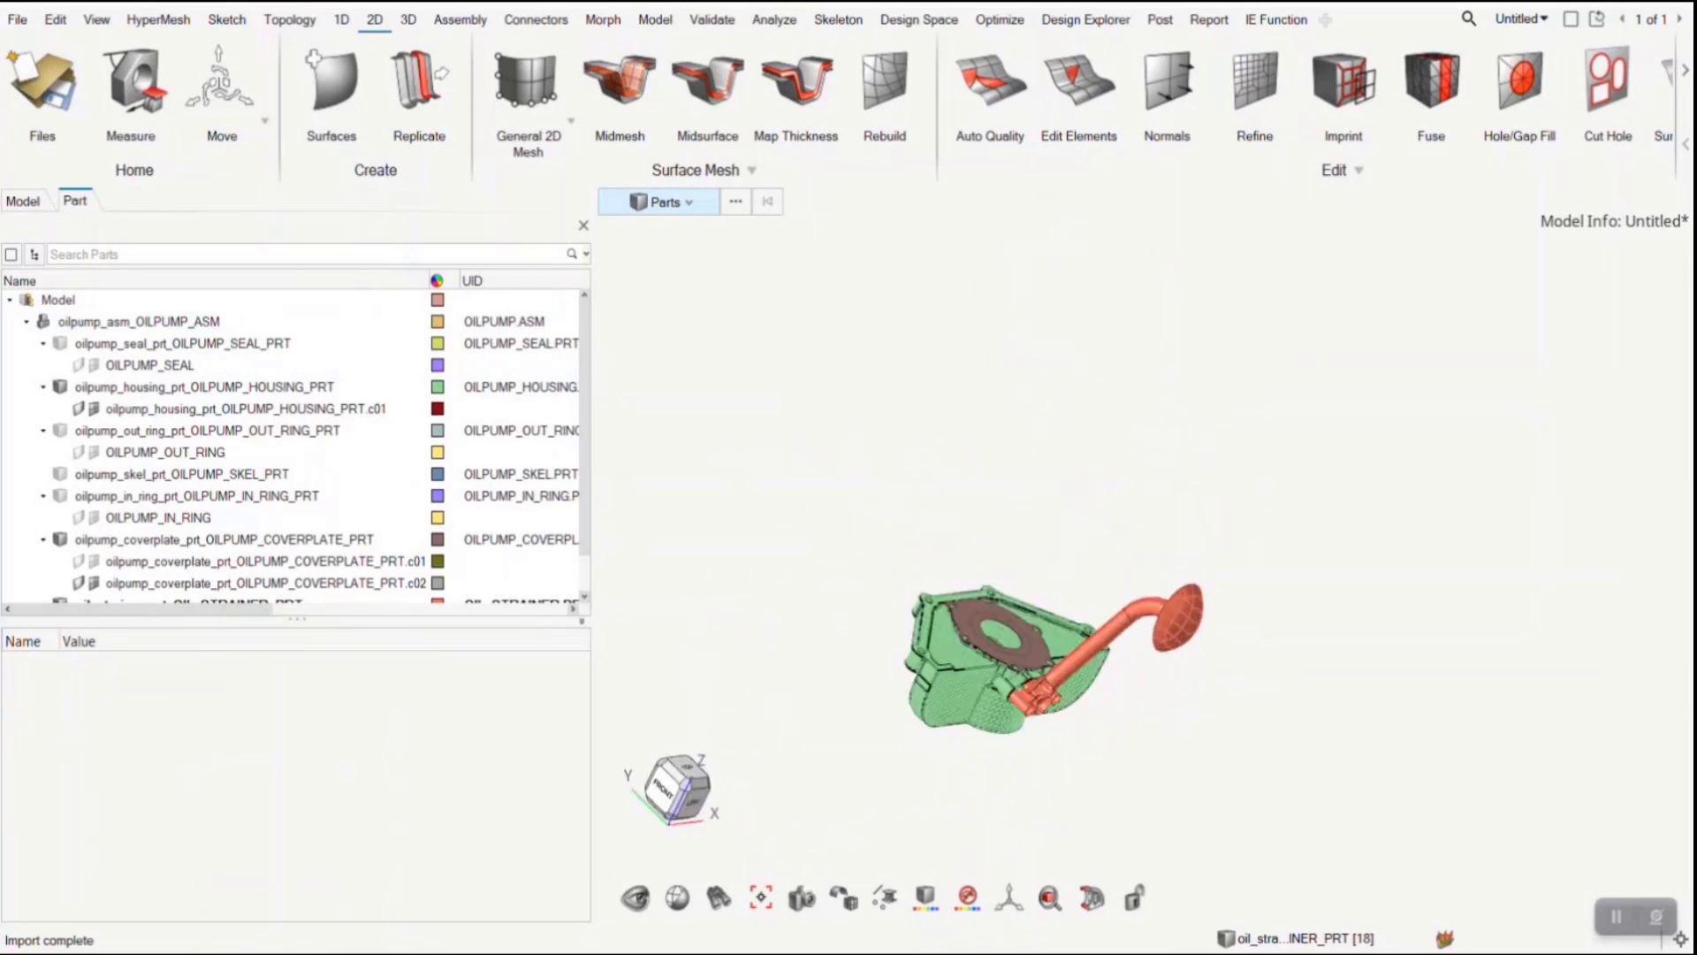
click(987, 953)
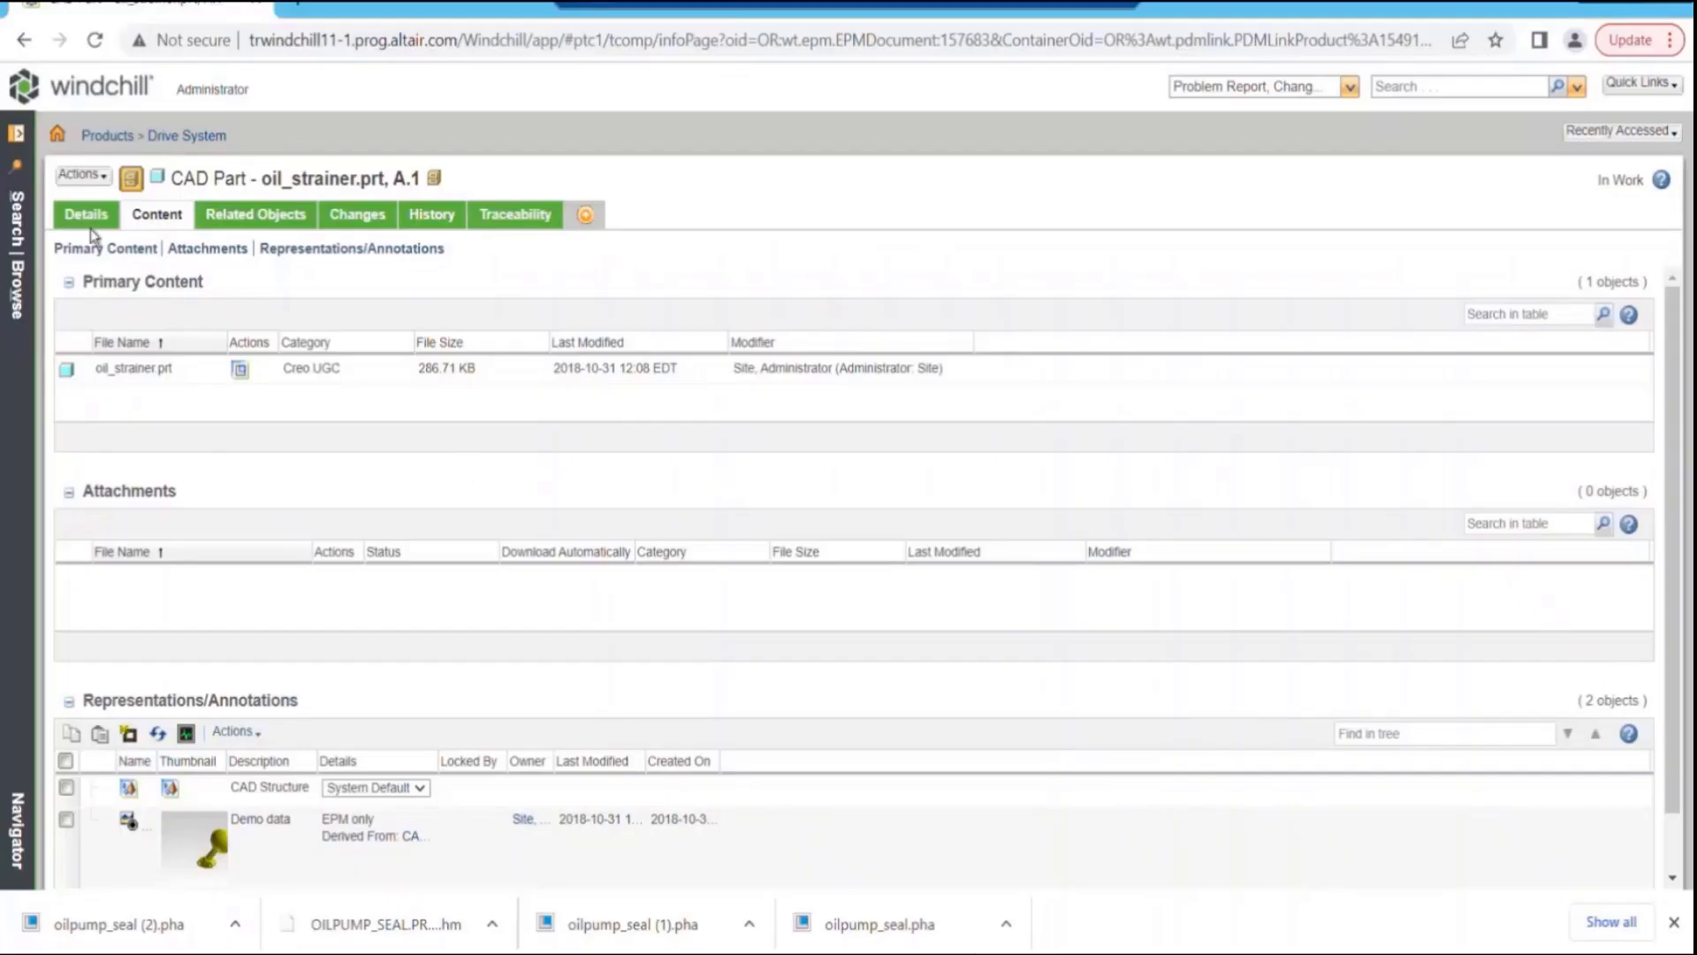
click(93, 40)
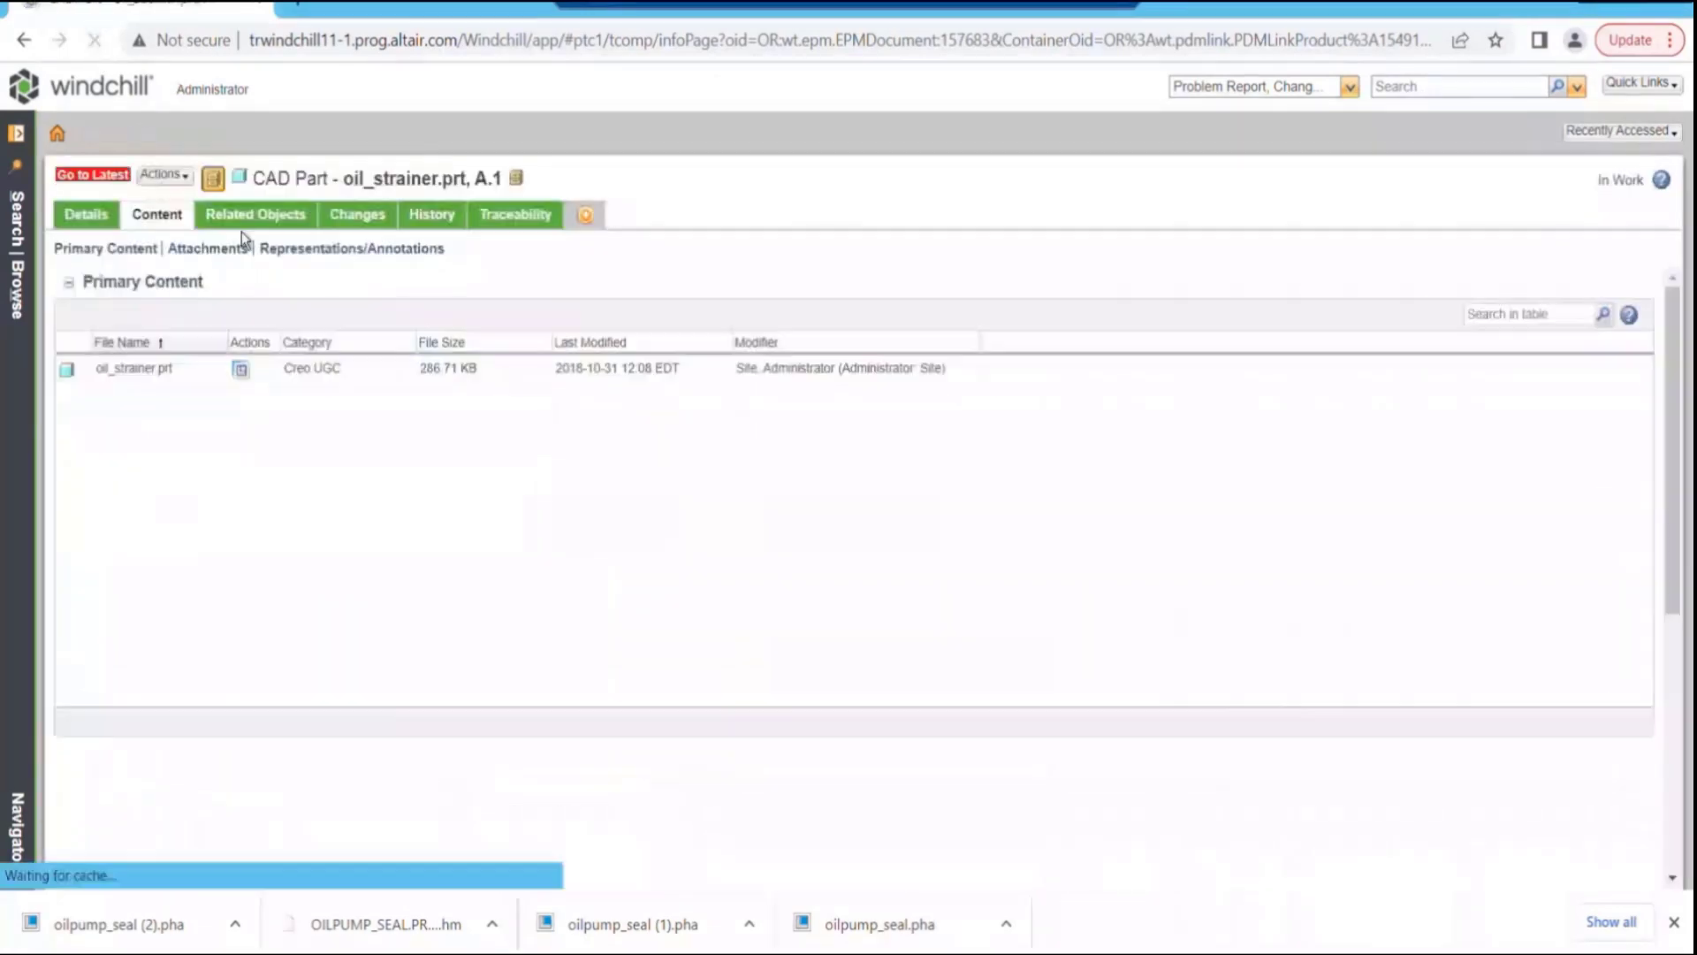
click(79, 173)
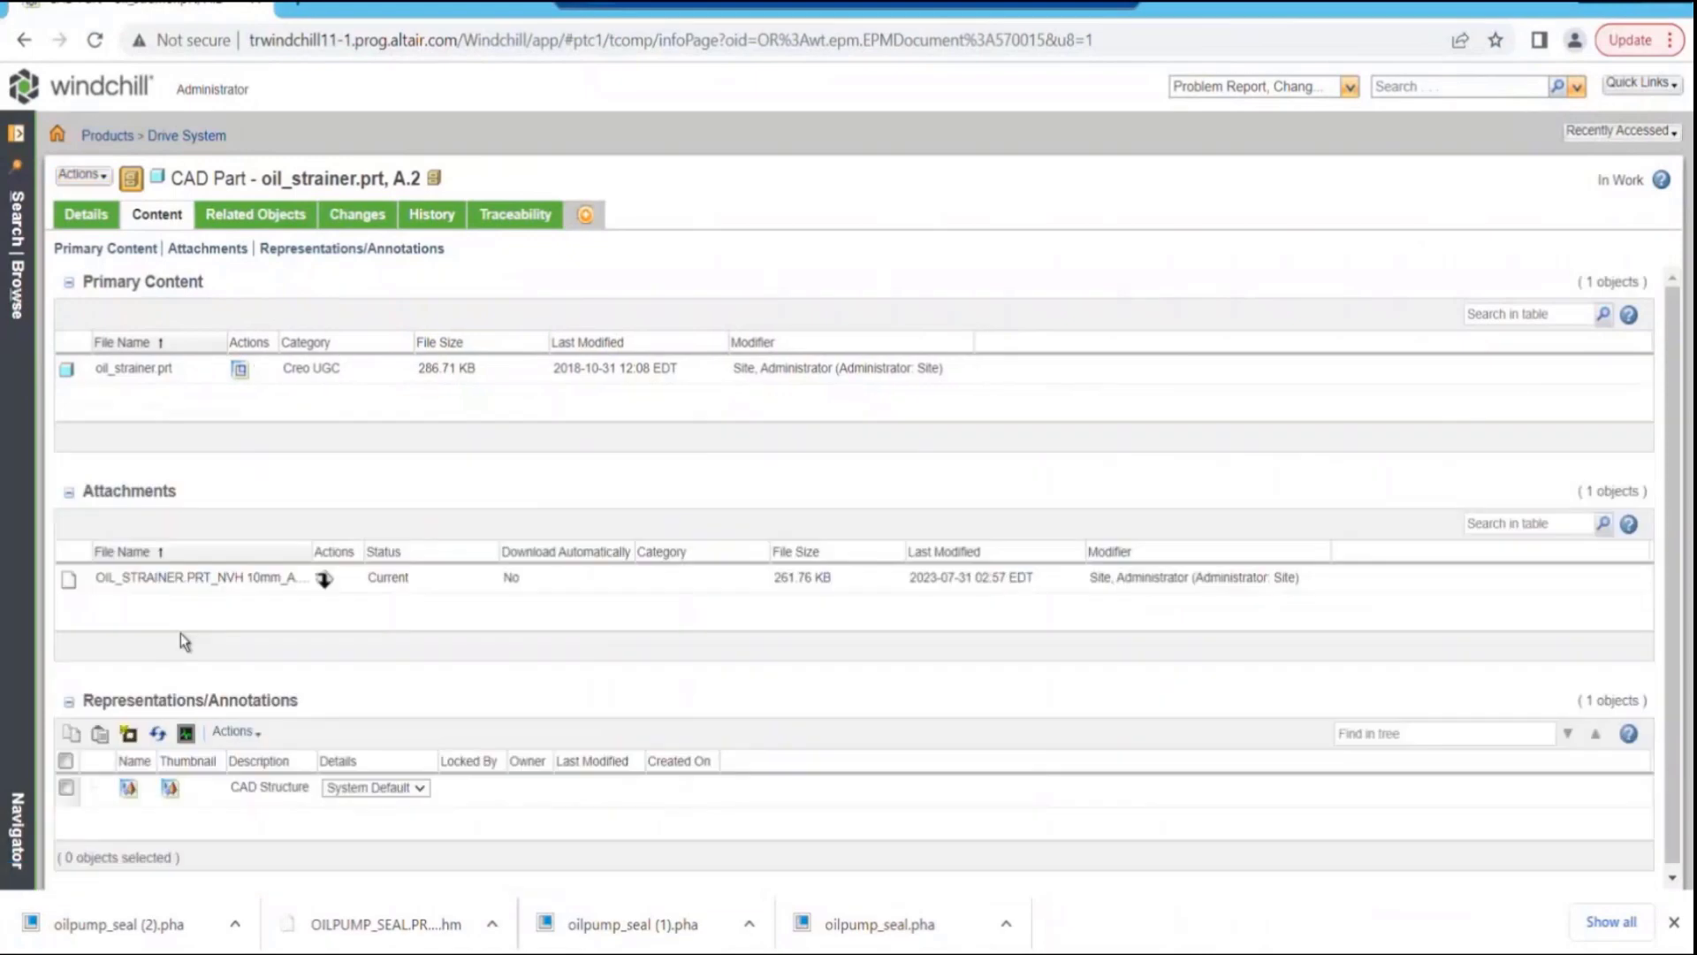
click(146, 579)
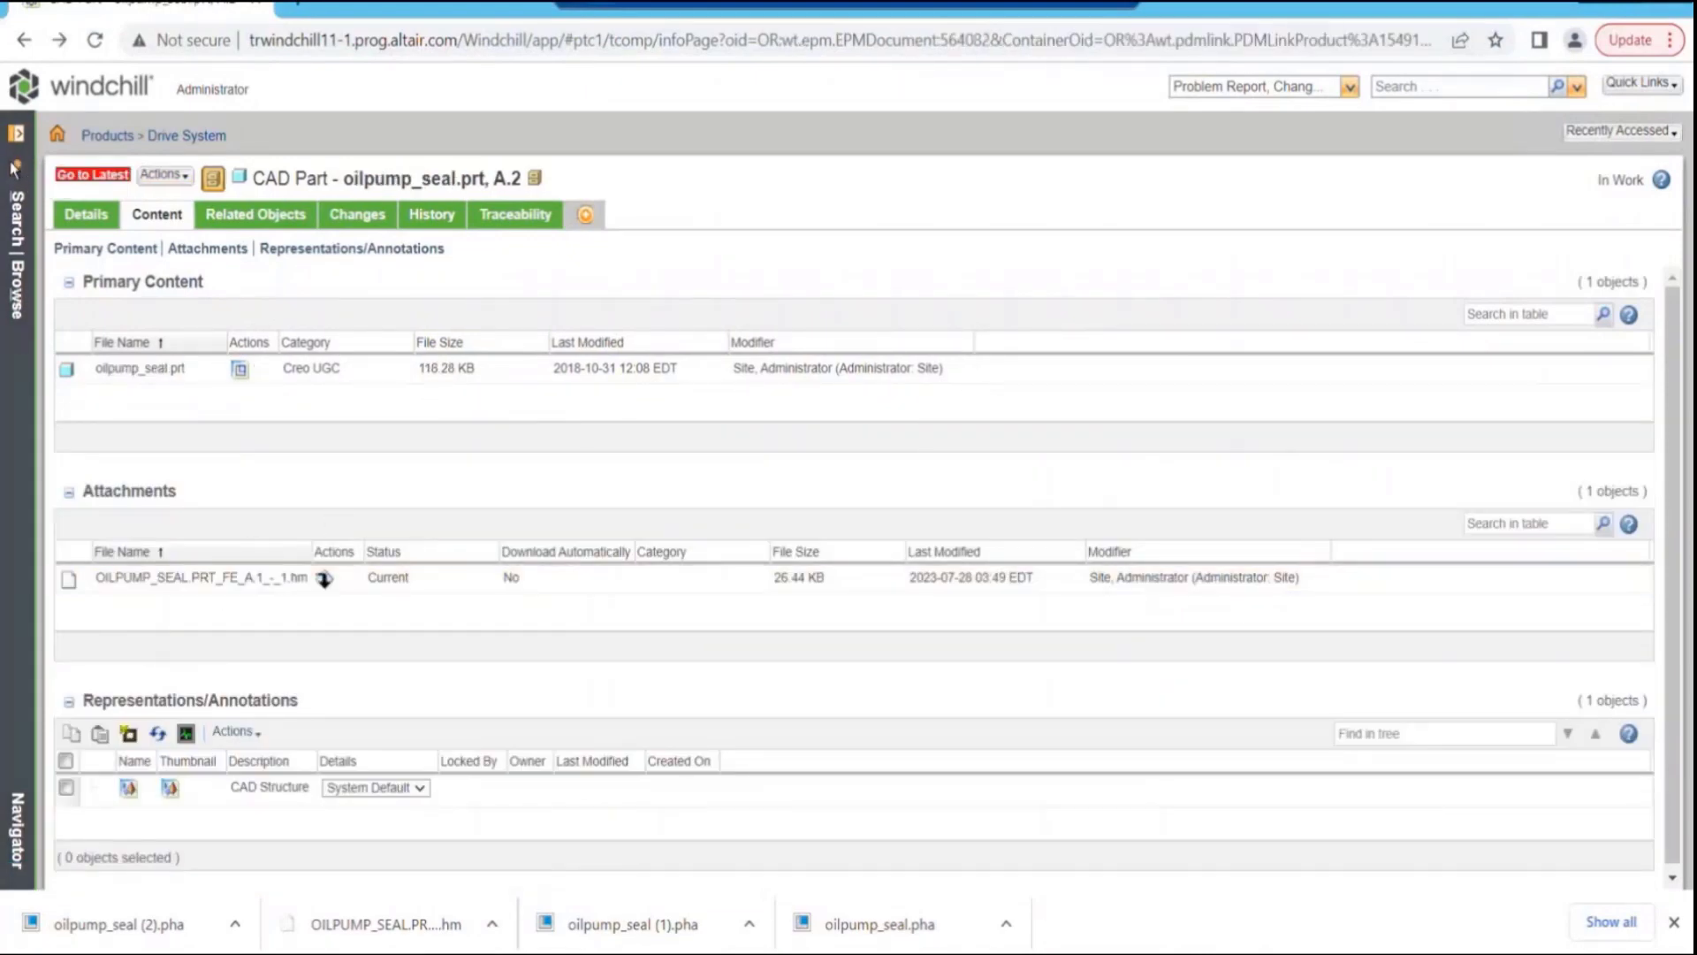
- Search for CAD documents matching *oil*asm and view the content of the oil_pan.asm assembly
click(14, 168)
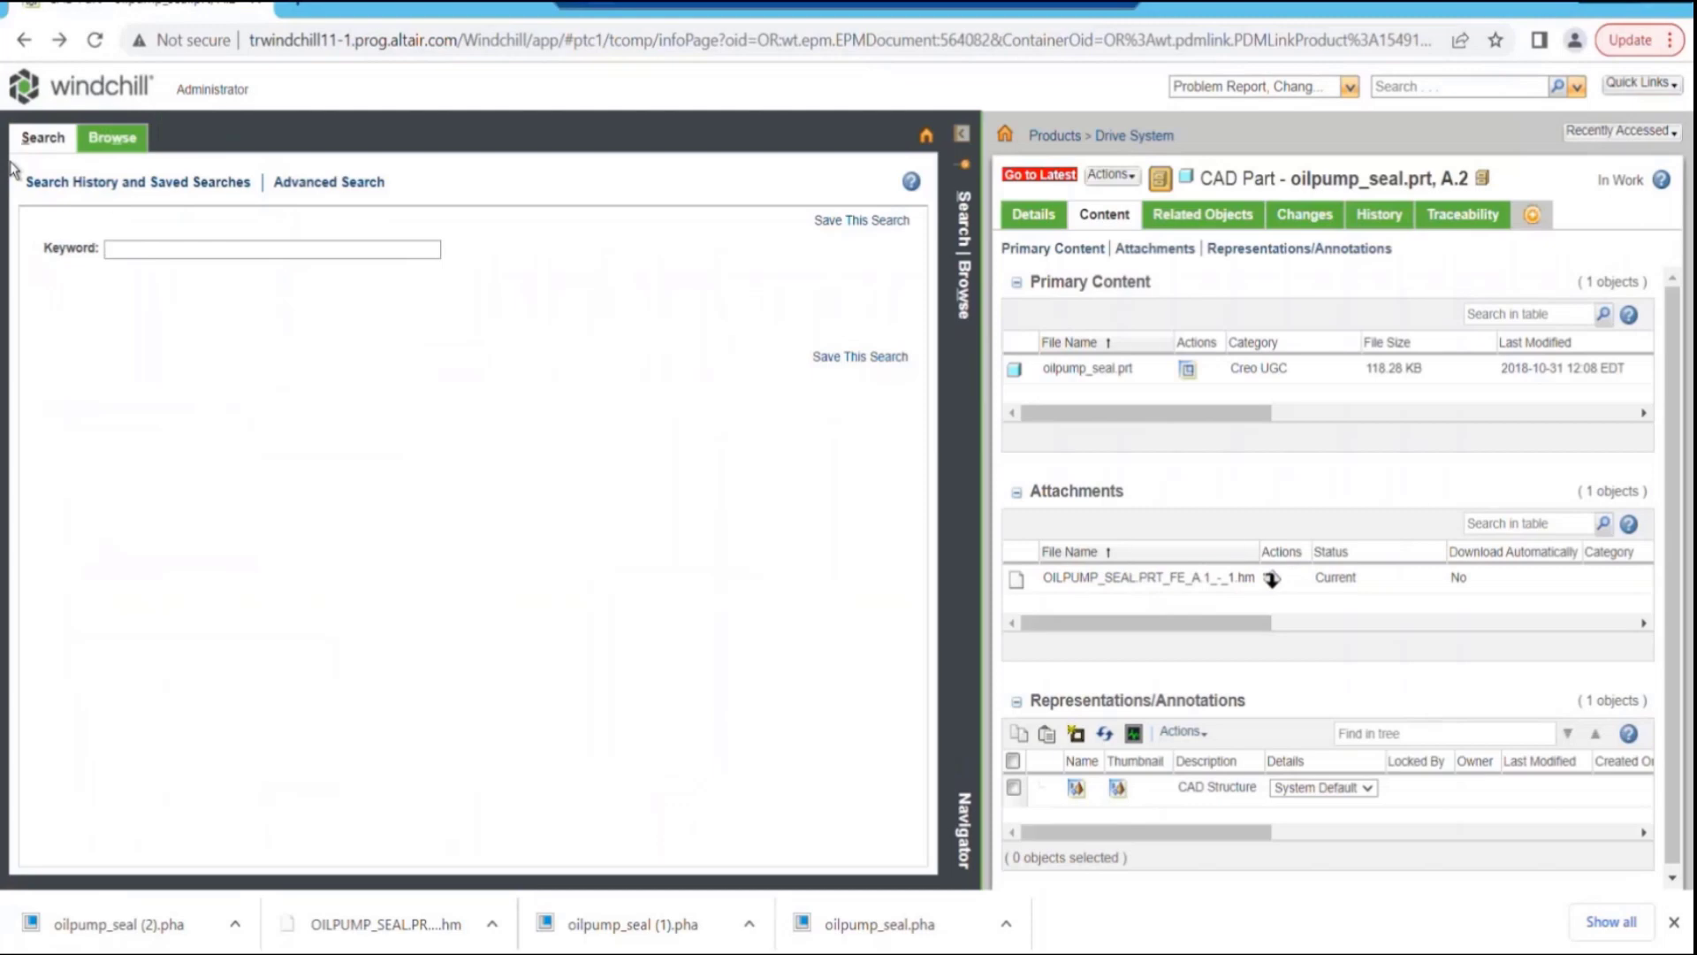
click(124, 247)
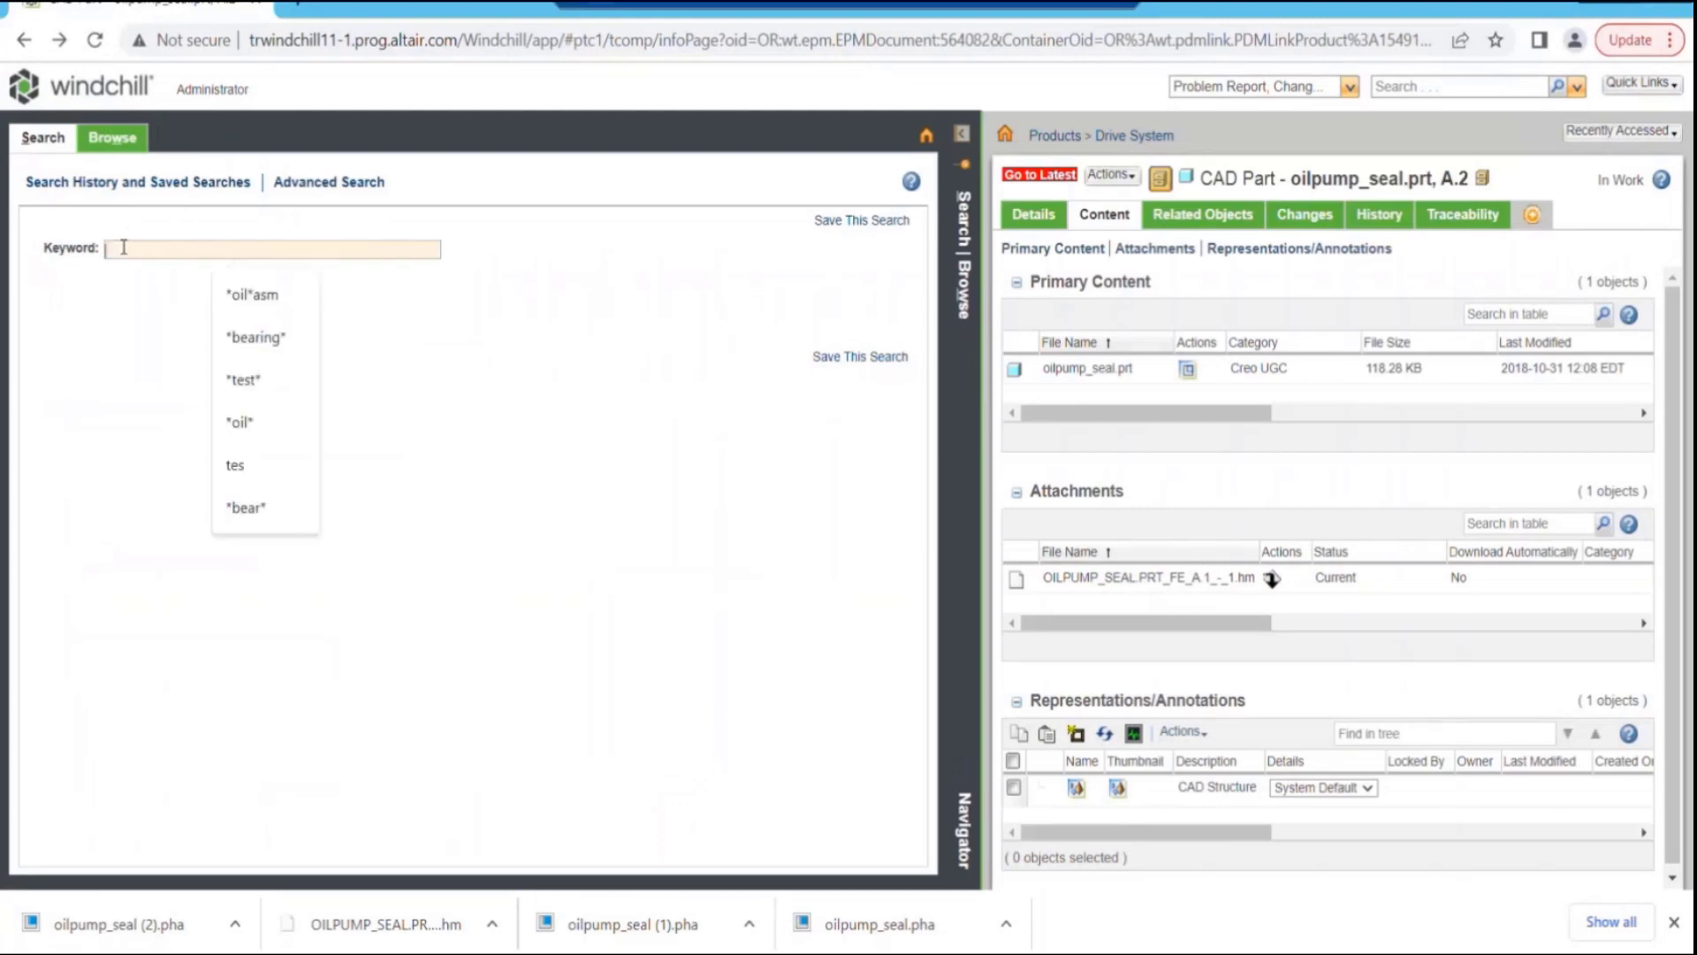
click(270, 292)
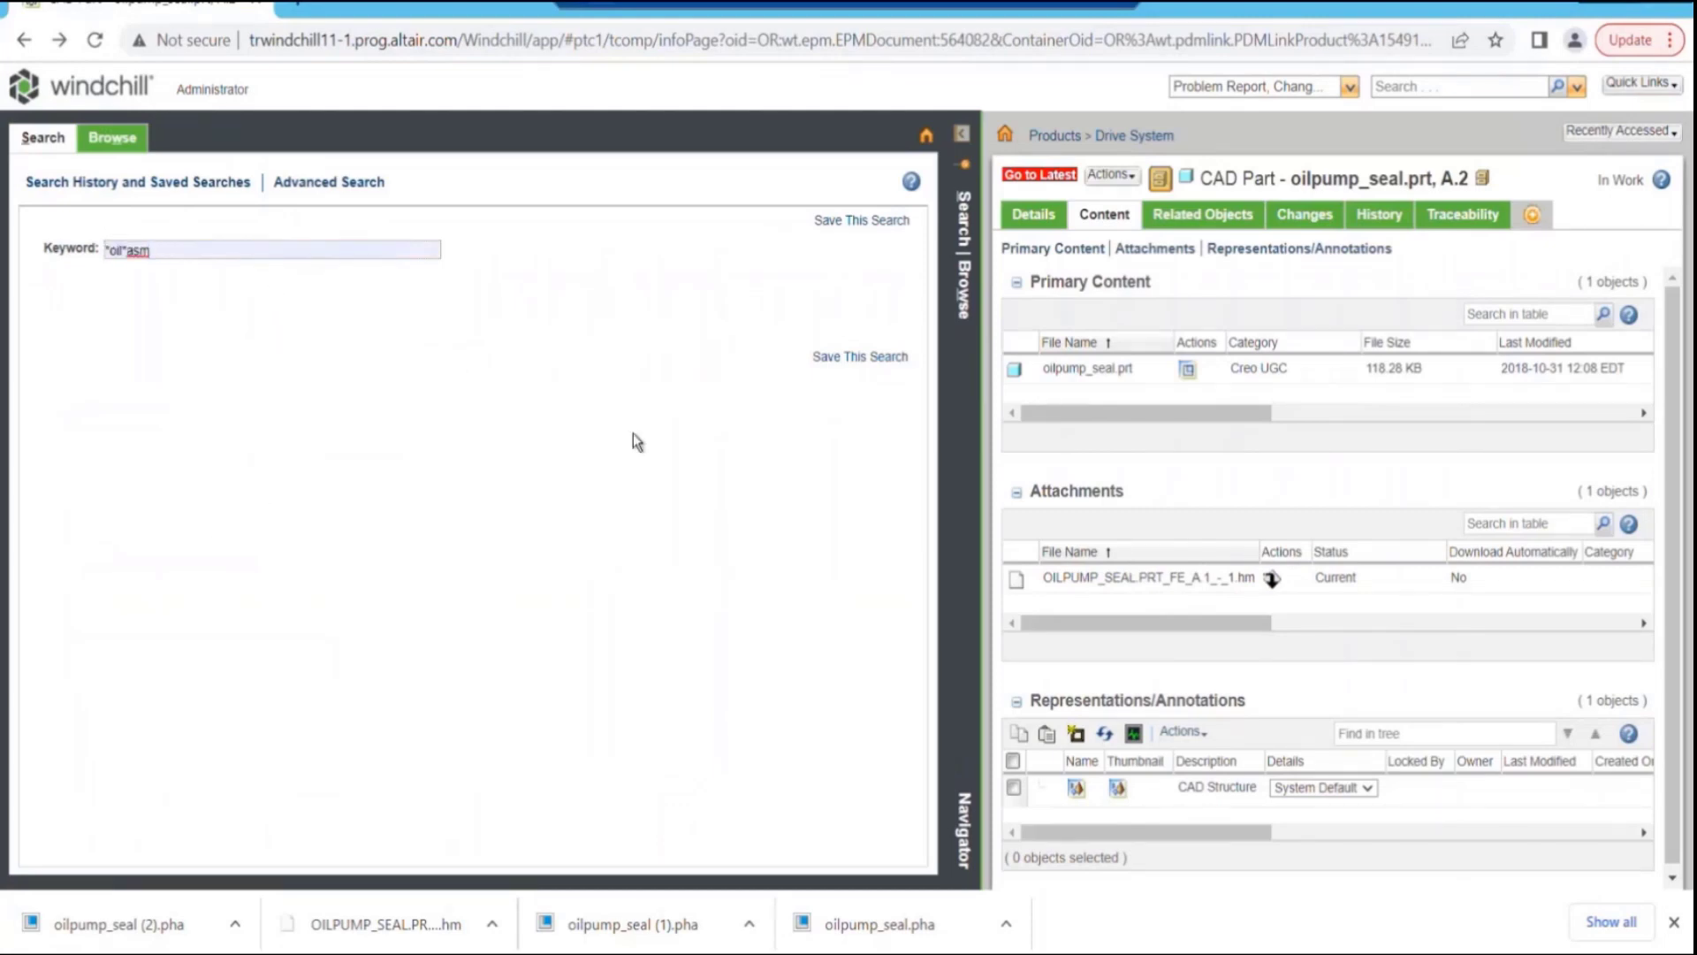
key(Return)
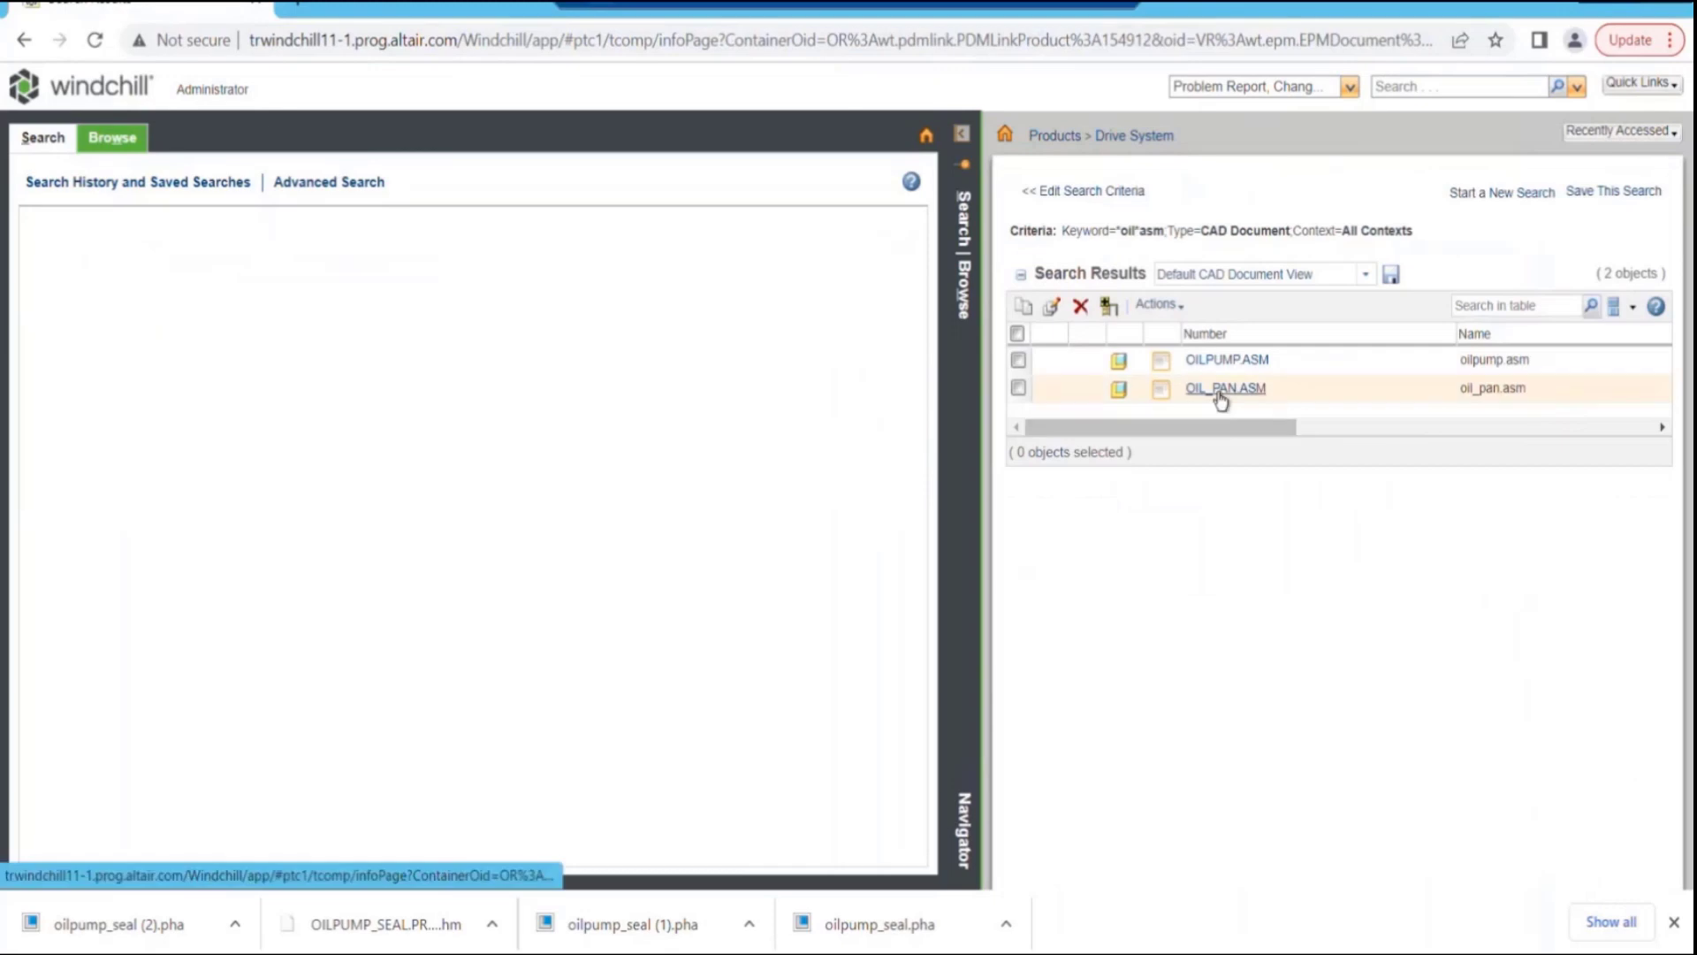
click(1218, 392)
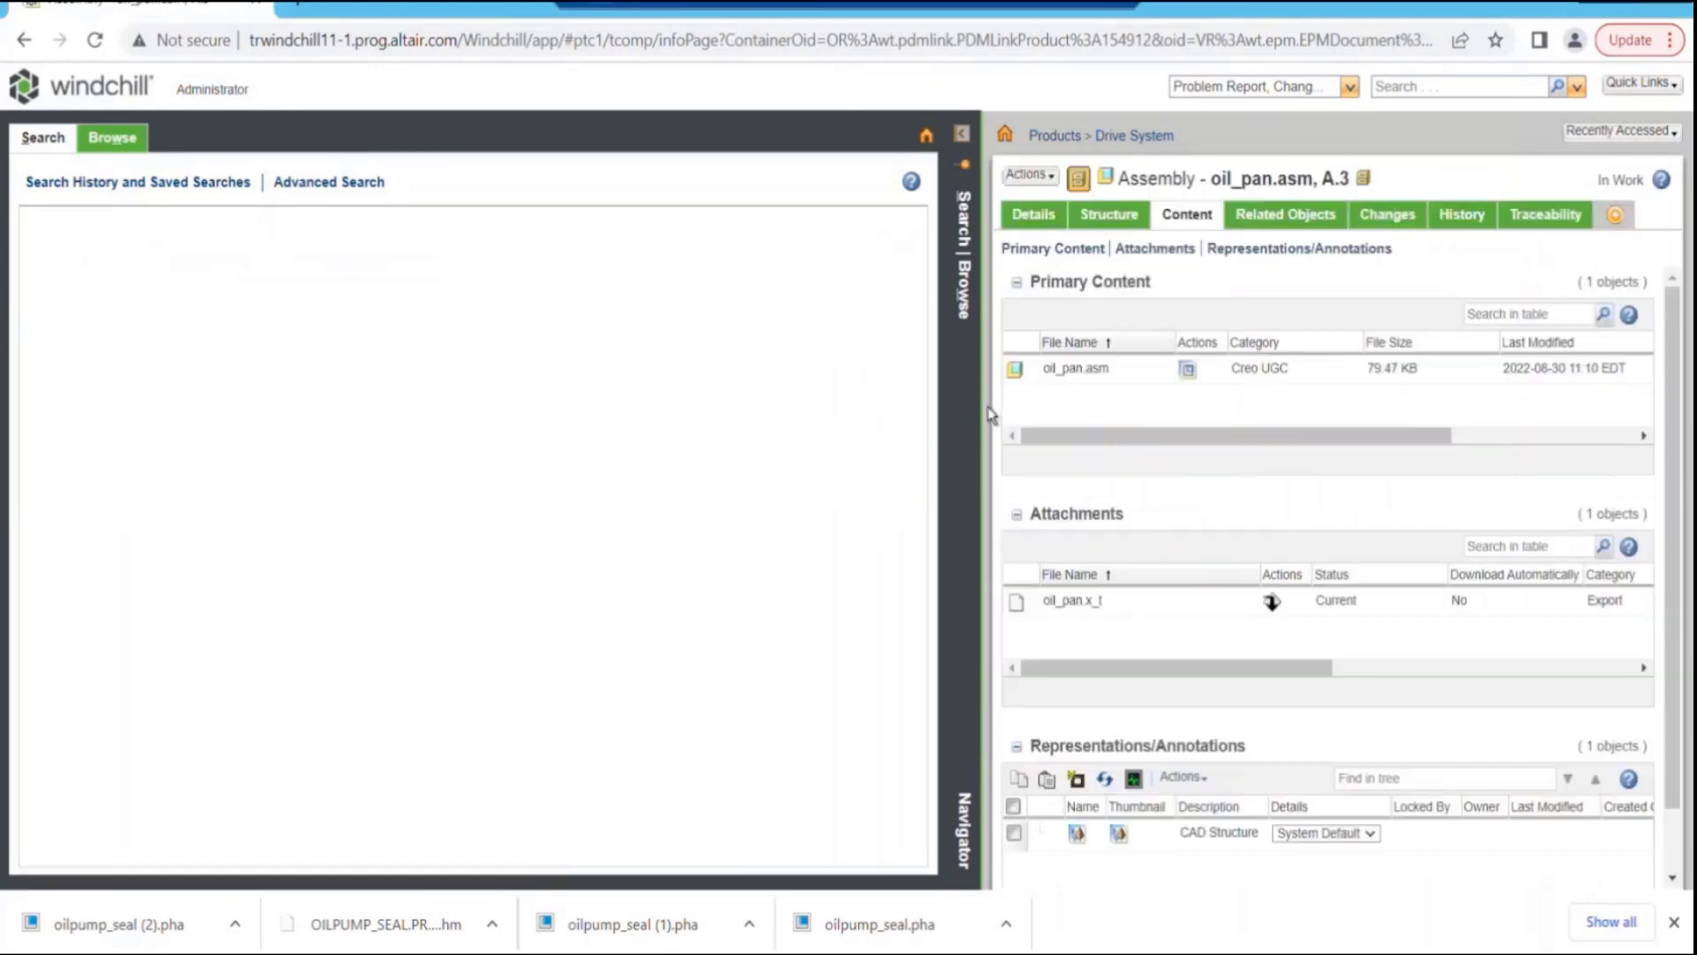
click(968, 163)
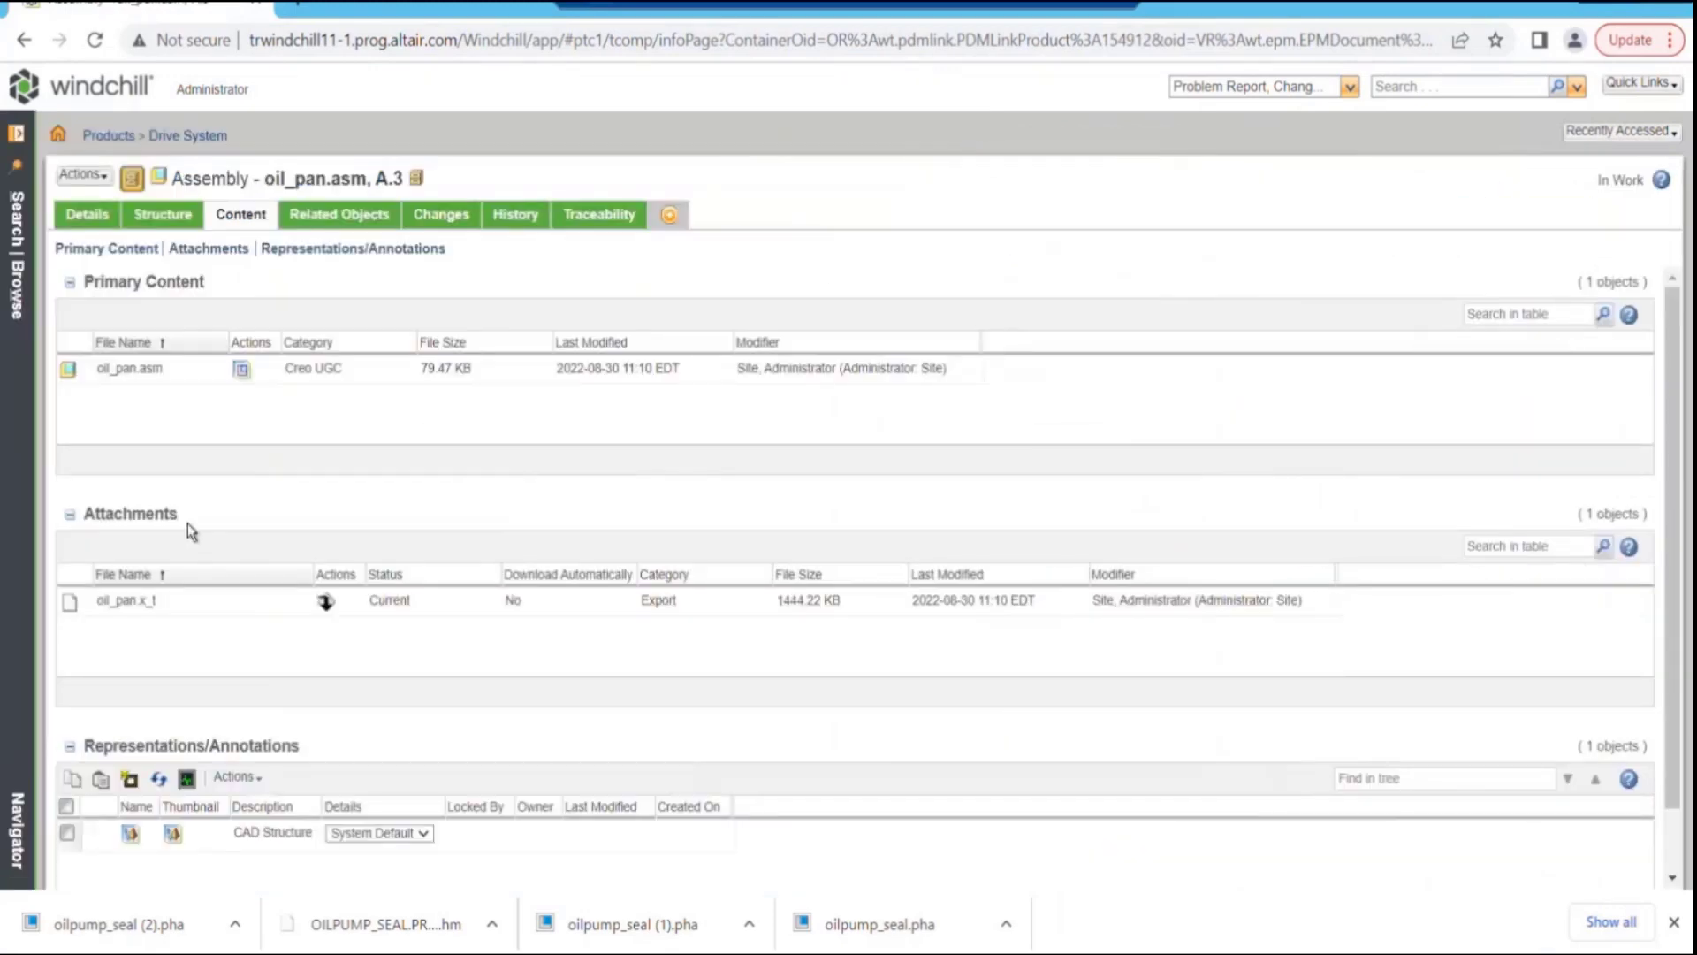
double_click(132, 369)
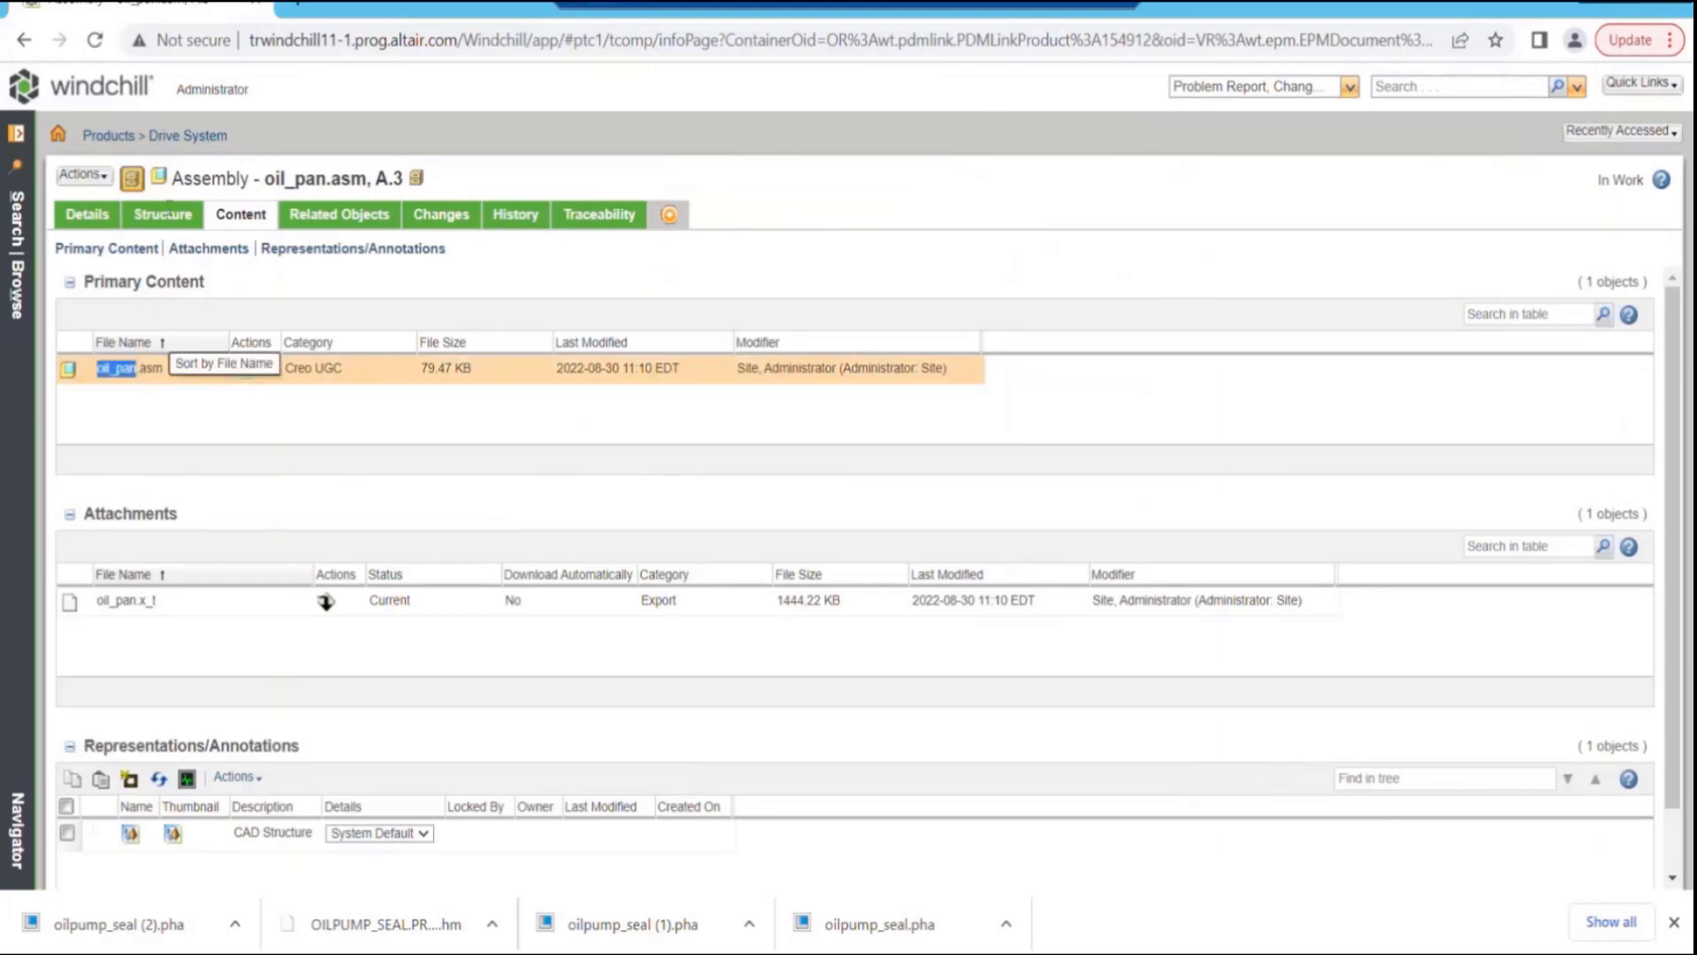
- Browse the structure of oil_pan.asm and view the content information of oilpump_housing.prt
click(165, 214)
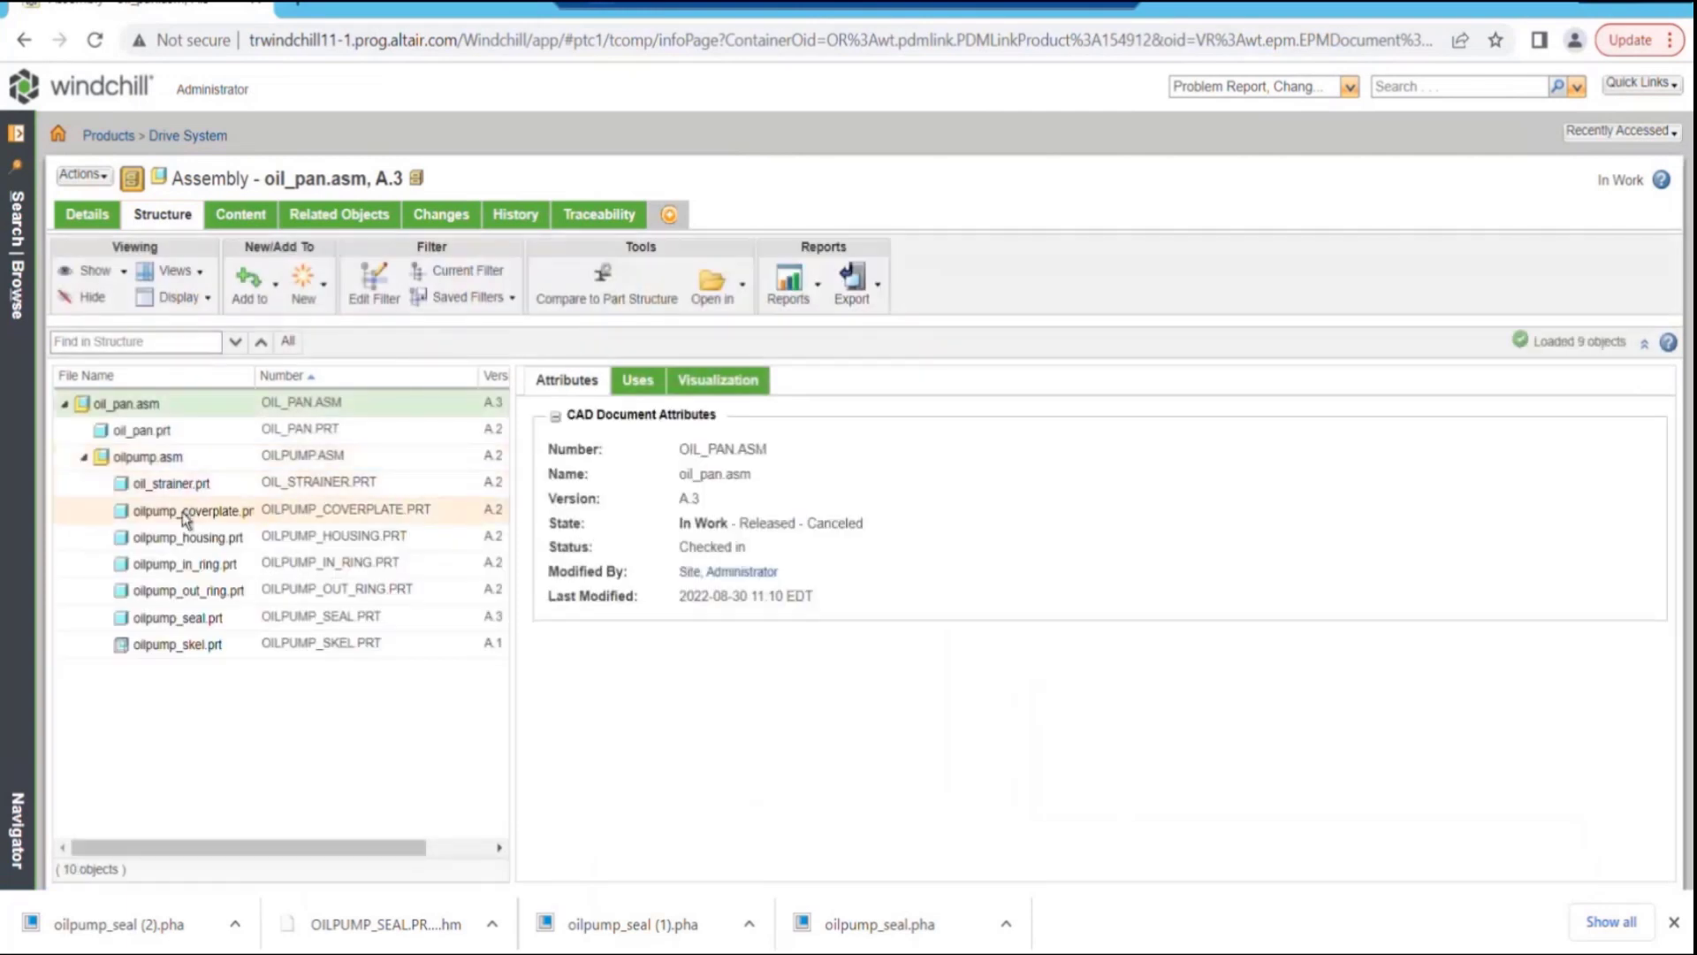
click(184, 541)
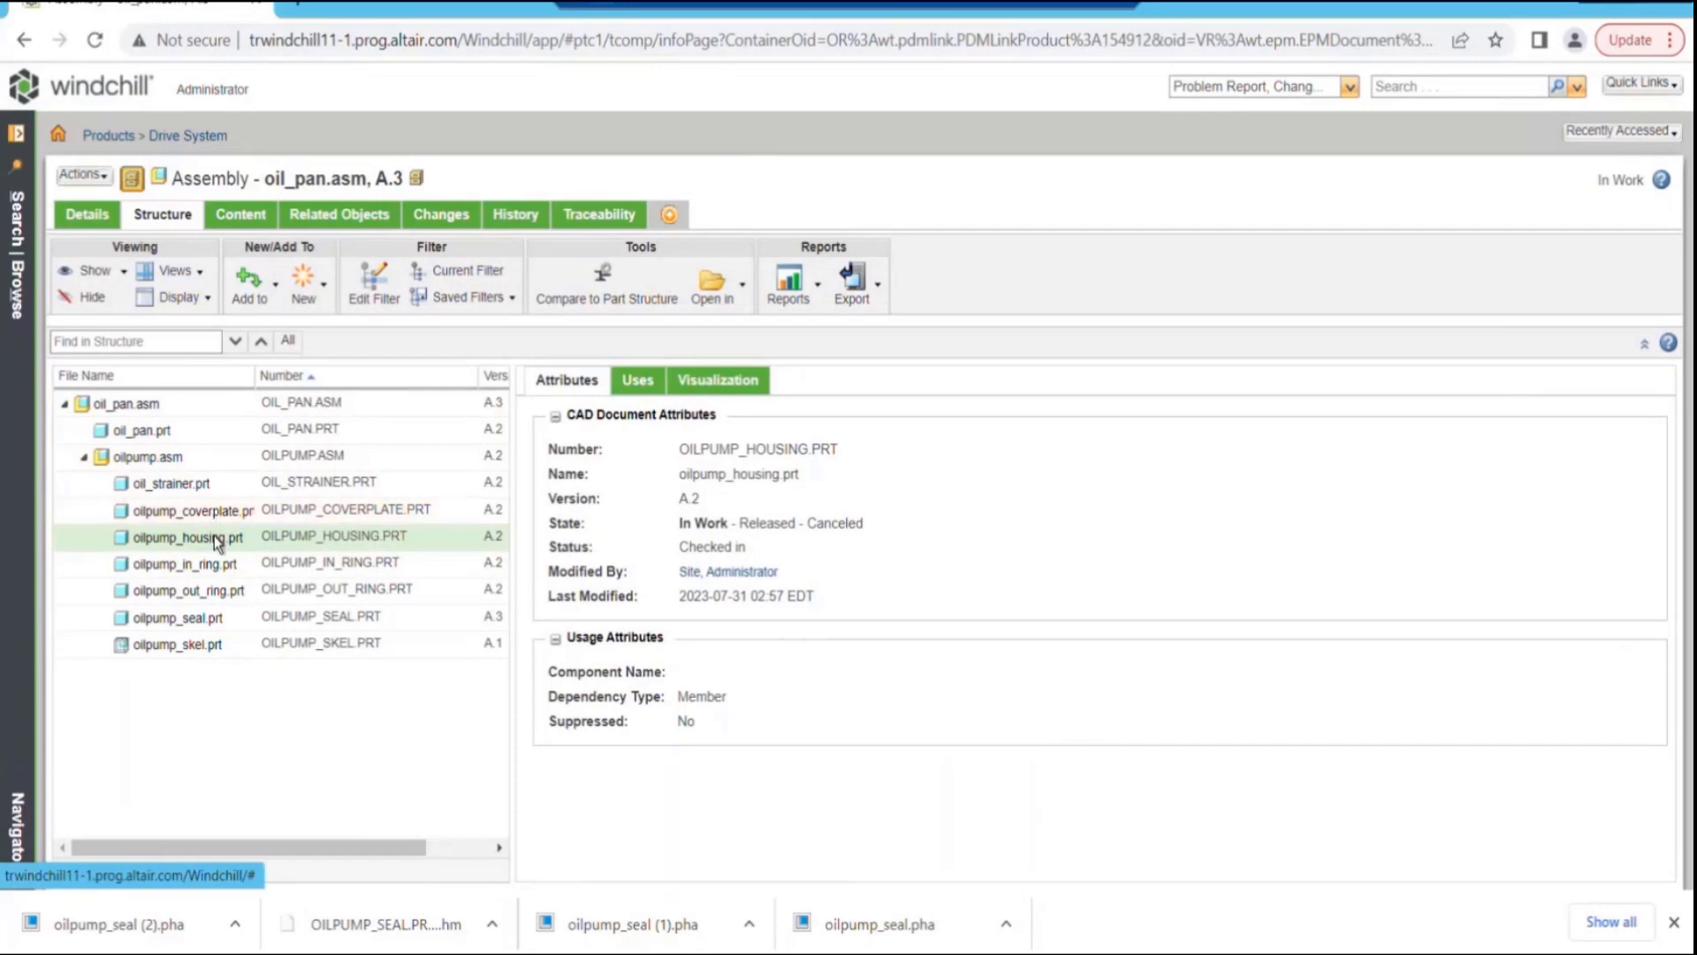
right_click(217, 541)
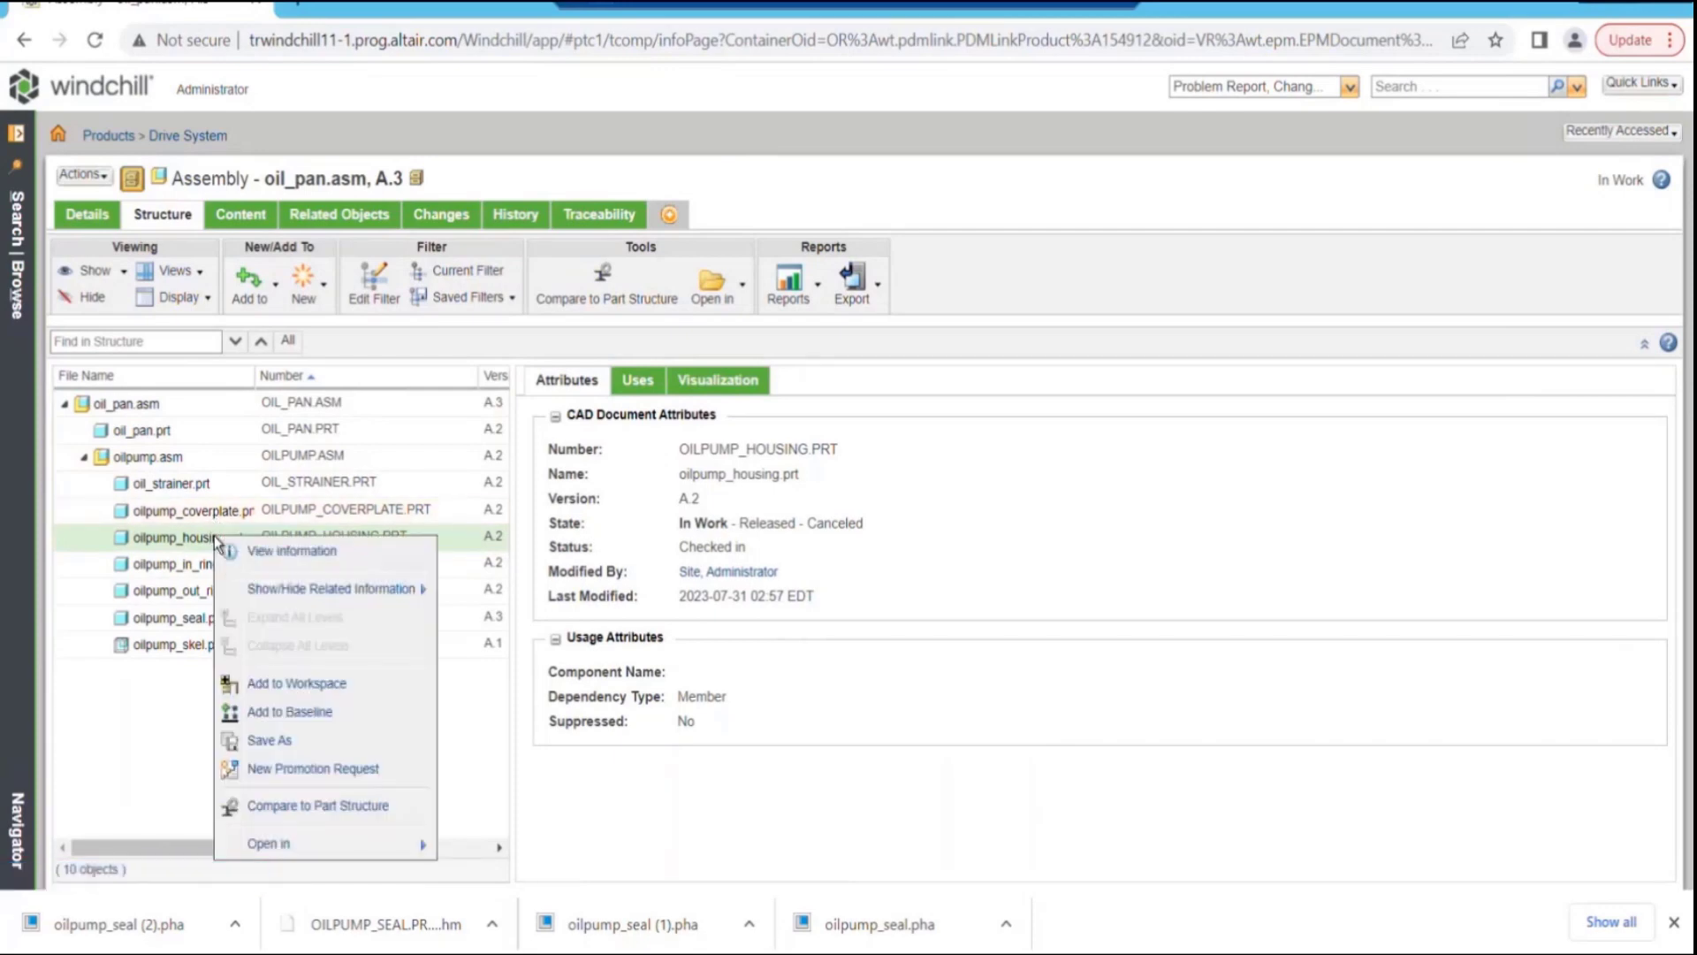
click(268, 551)
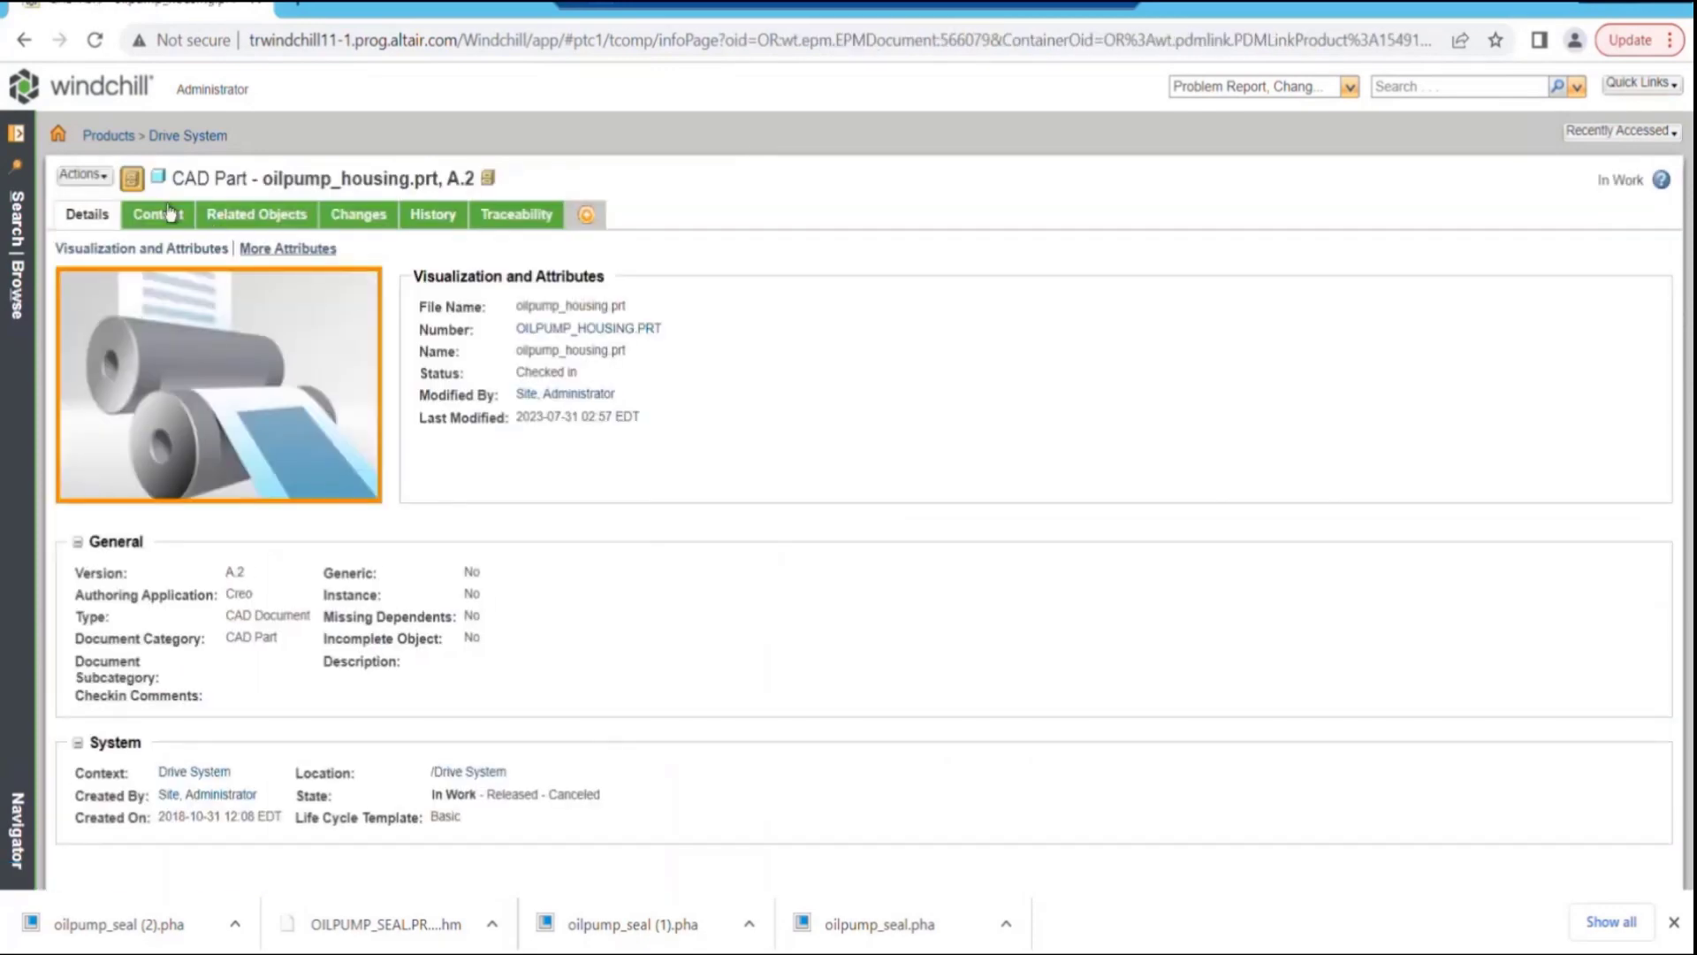
click(156, 221)
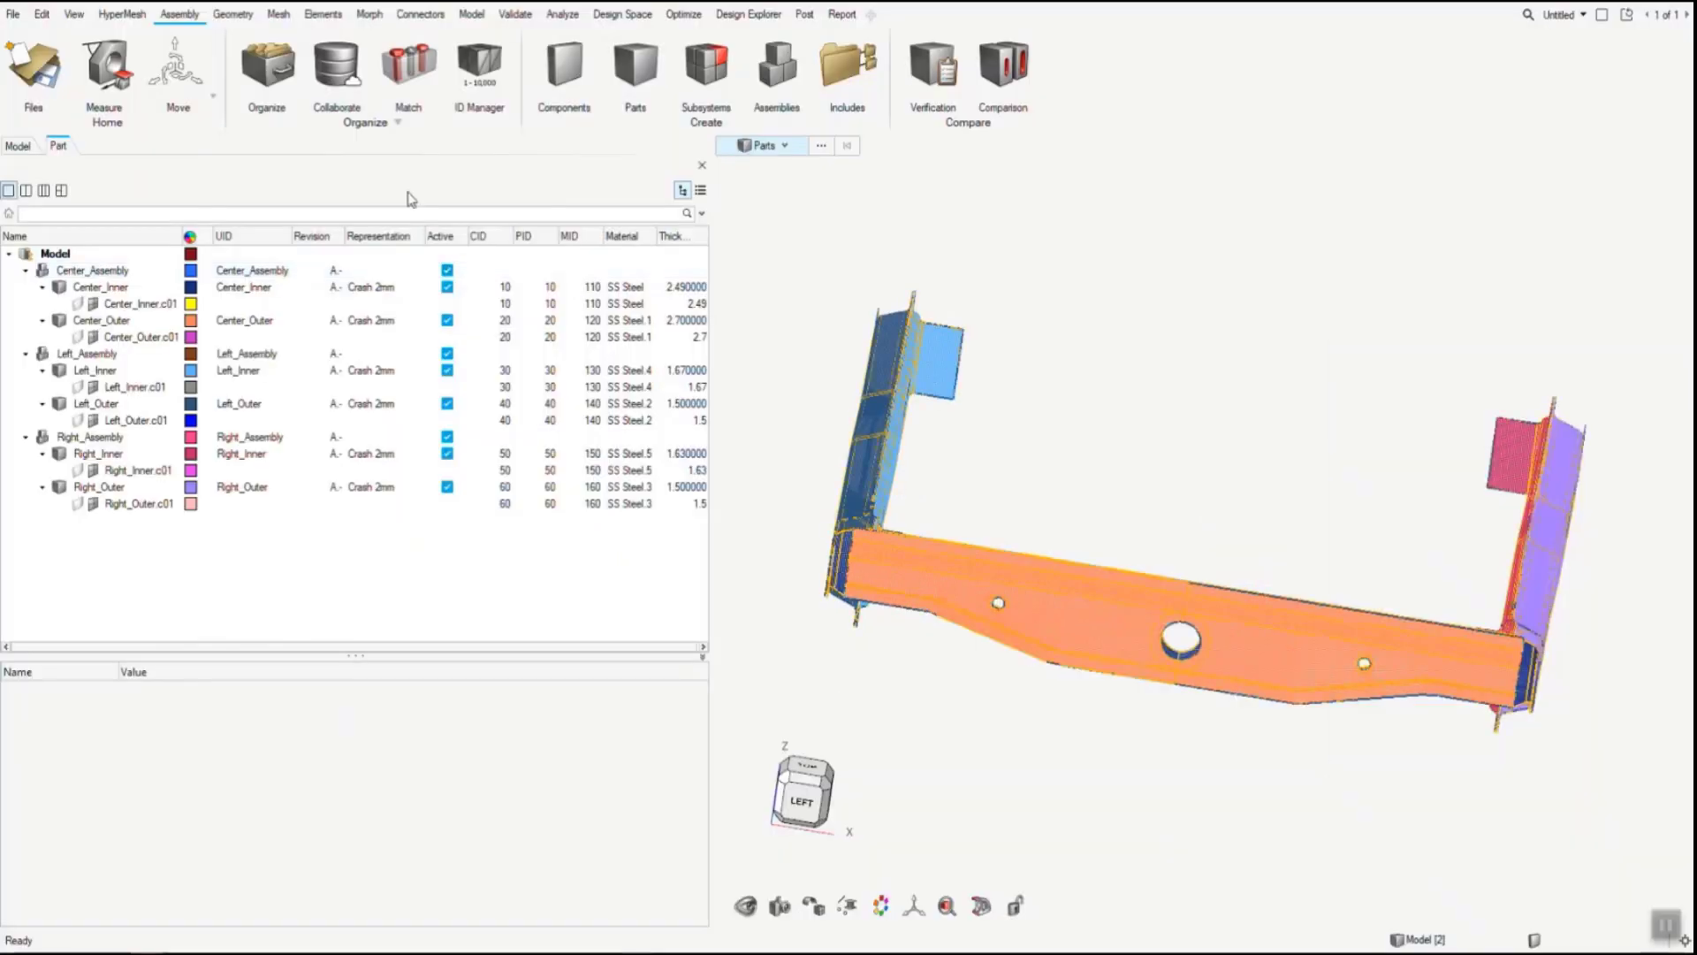
- Open the Subscribed Parts list, start adding a part, and log in to the Altair_TC repository
click(363, 59)
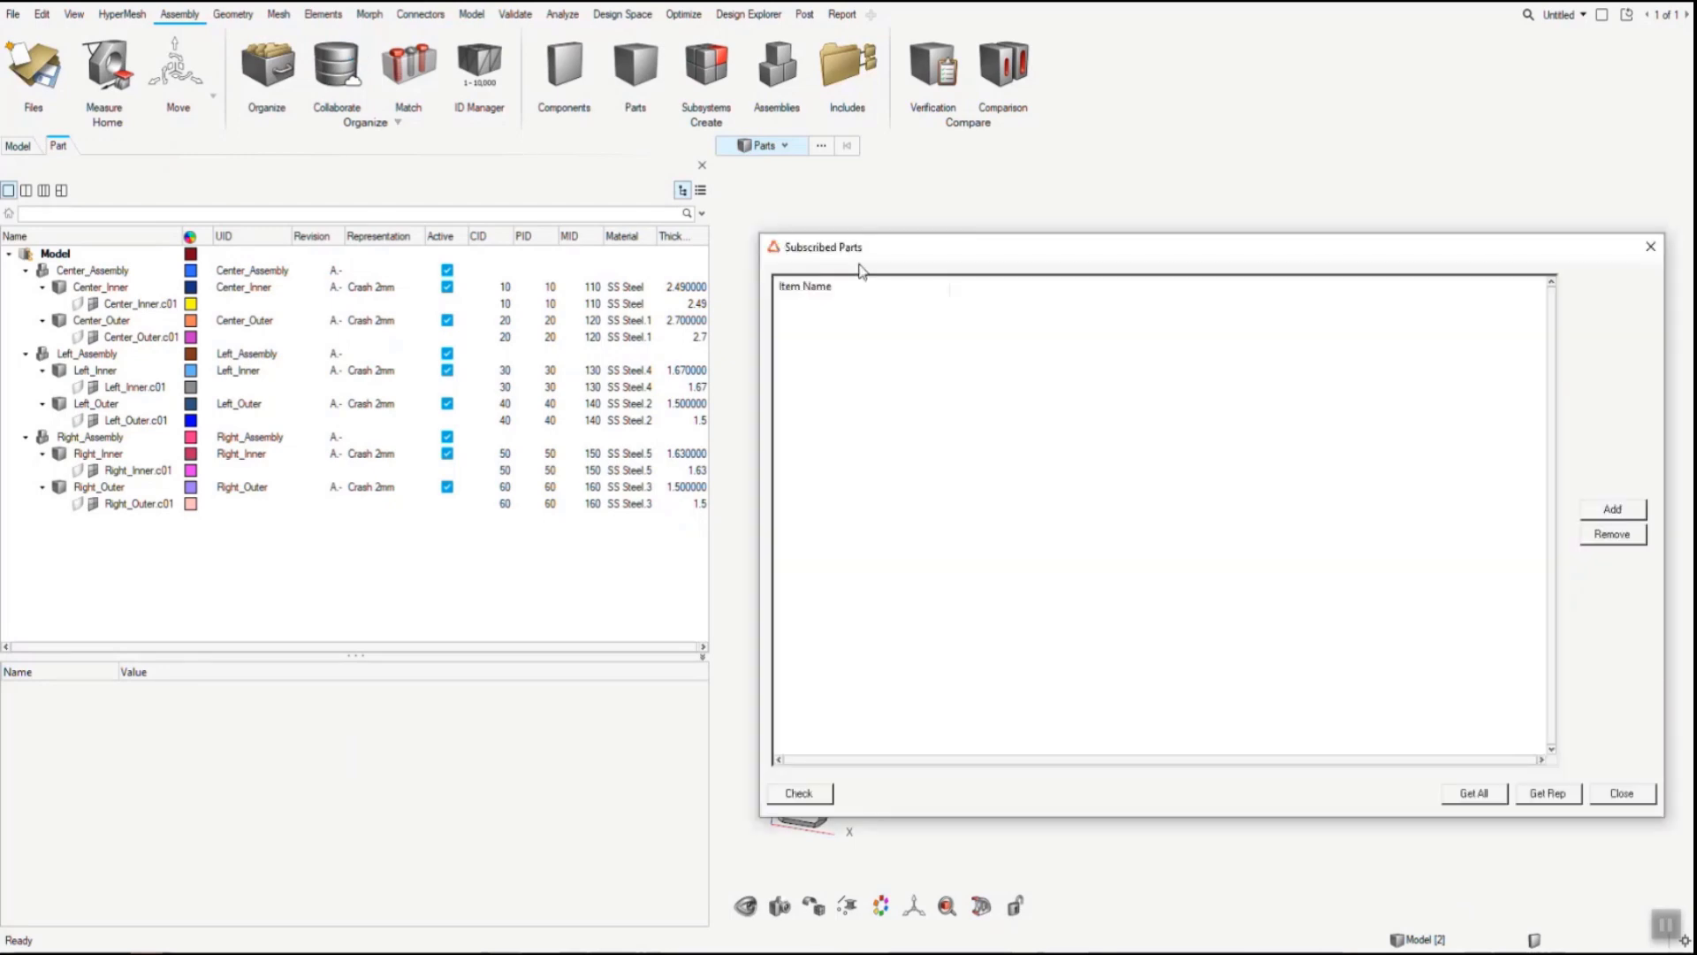
drag(862, 270, 378, 239)
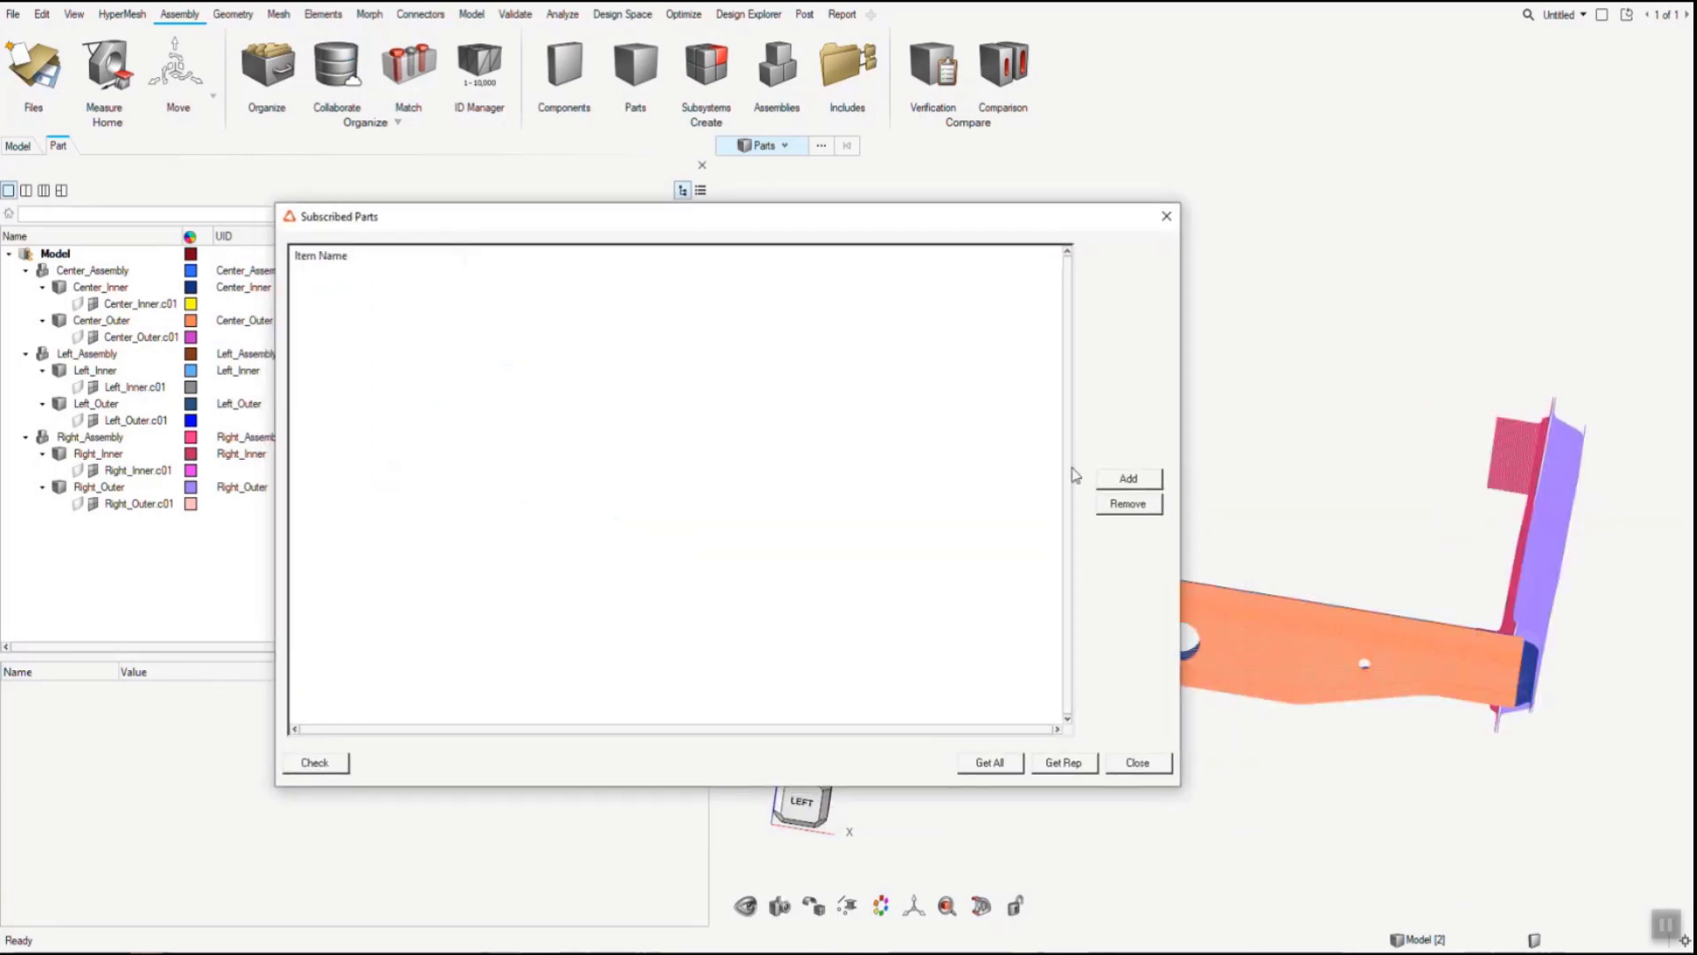
click(1122, 480)
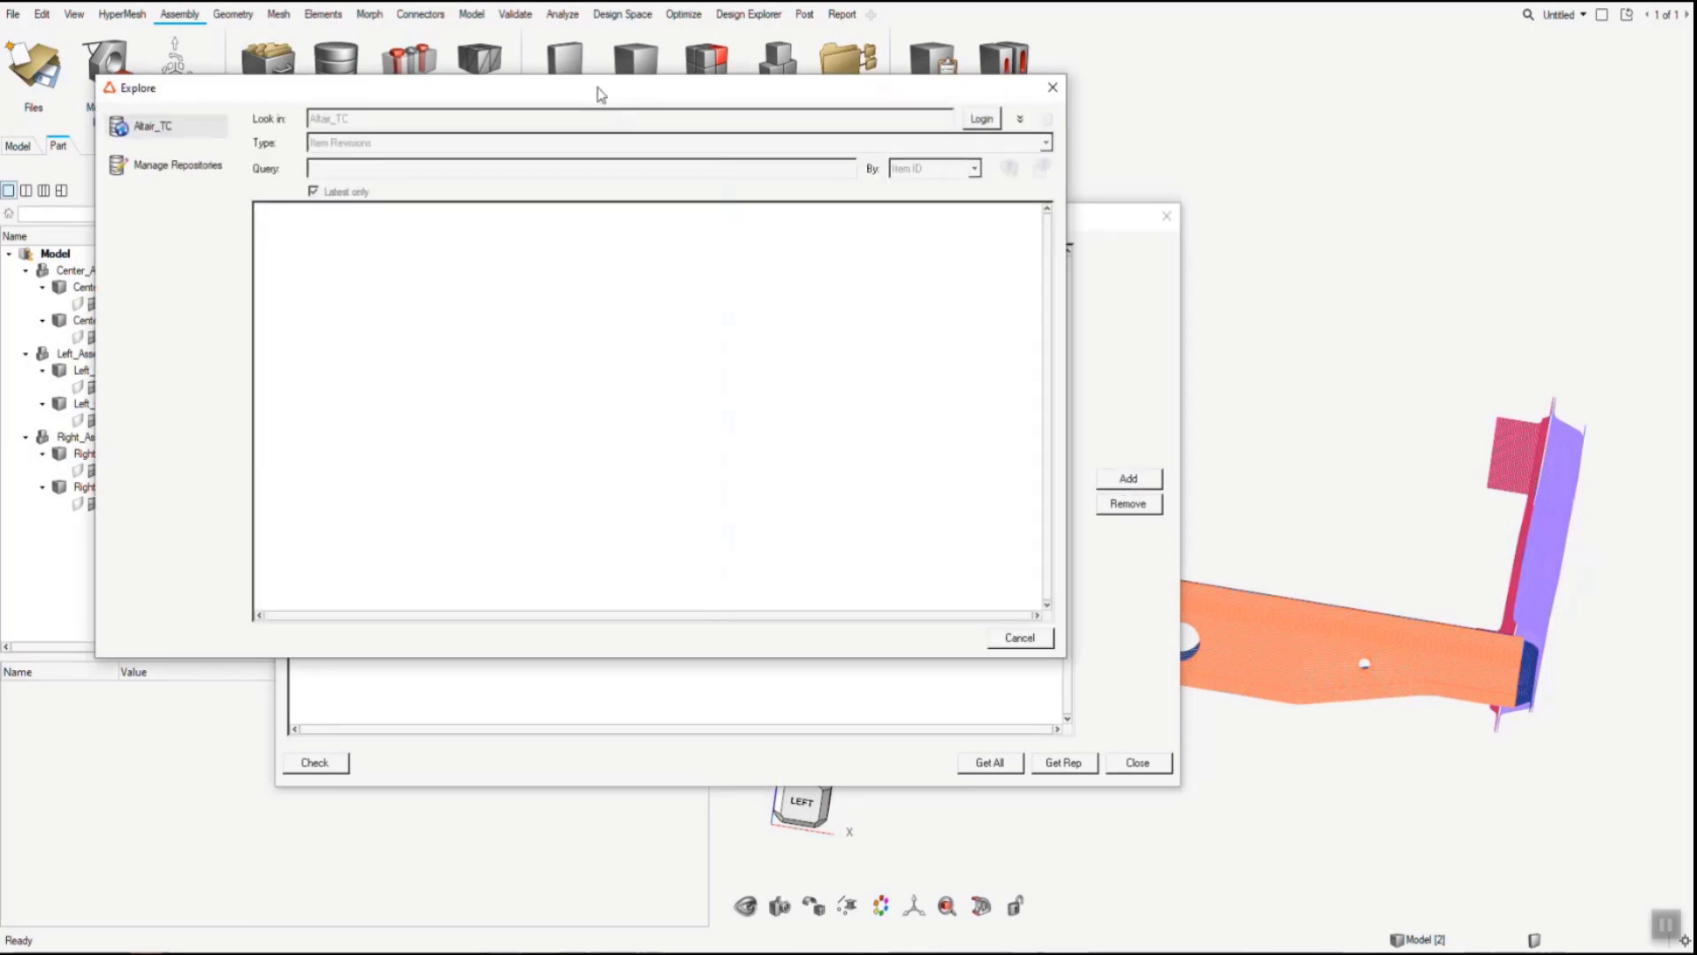
drag(599, 95, 809, 219)
click(1191, 243)
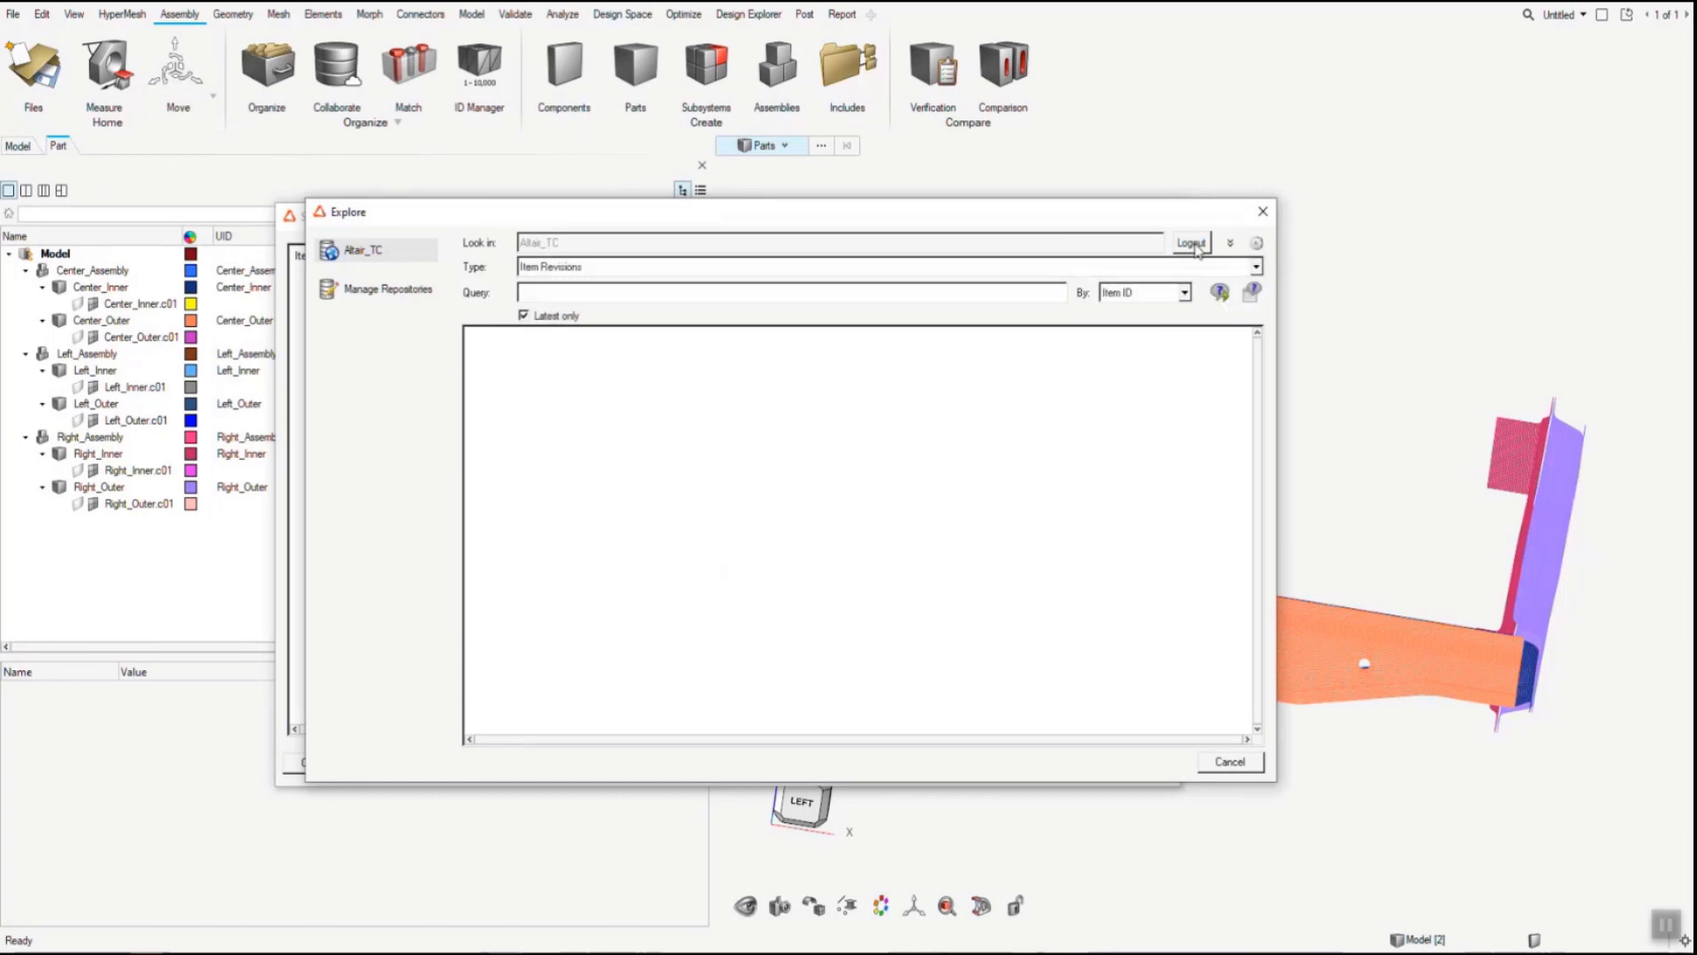
- Query item revisions by item ID *102*, and expand Frame_Assembly and its Right_Assembly
click(913, 295)
text(102)
key(Return)
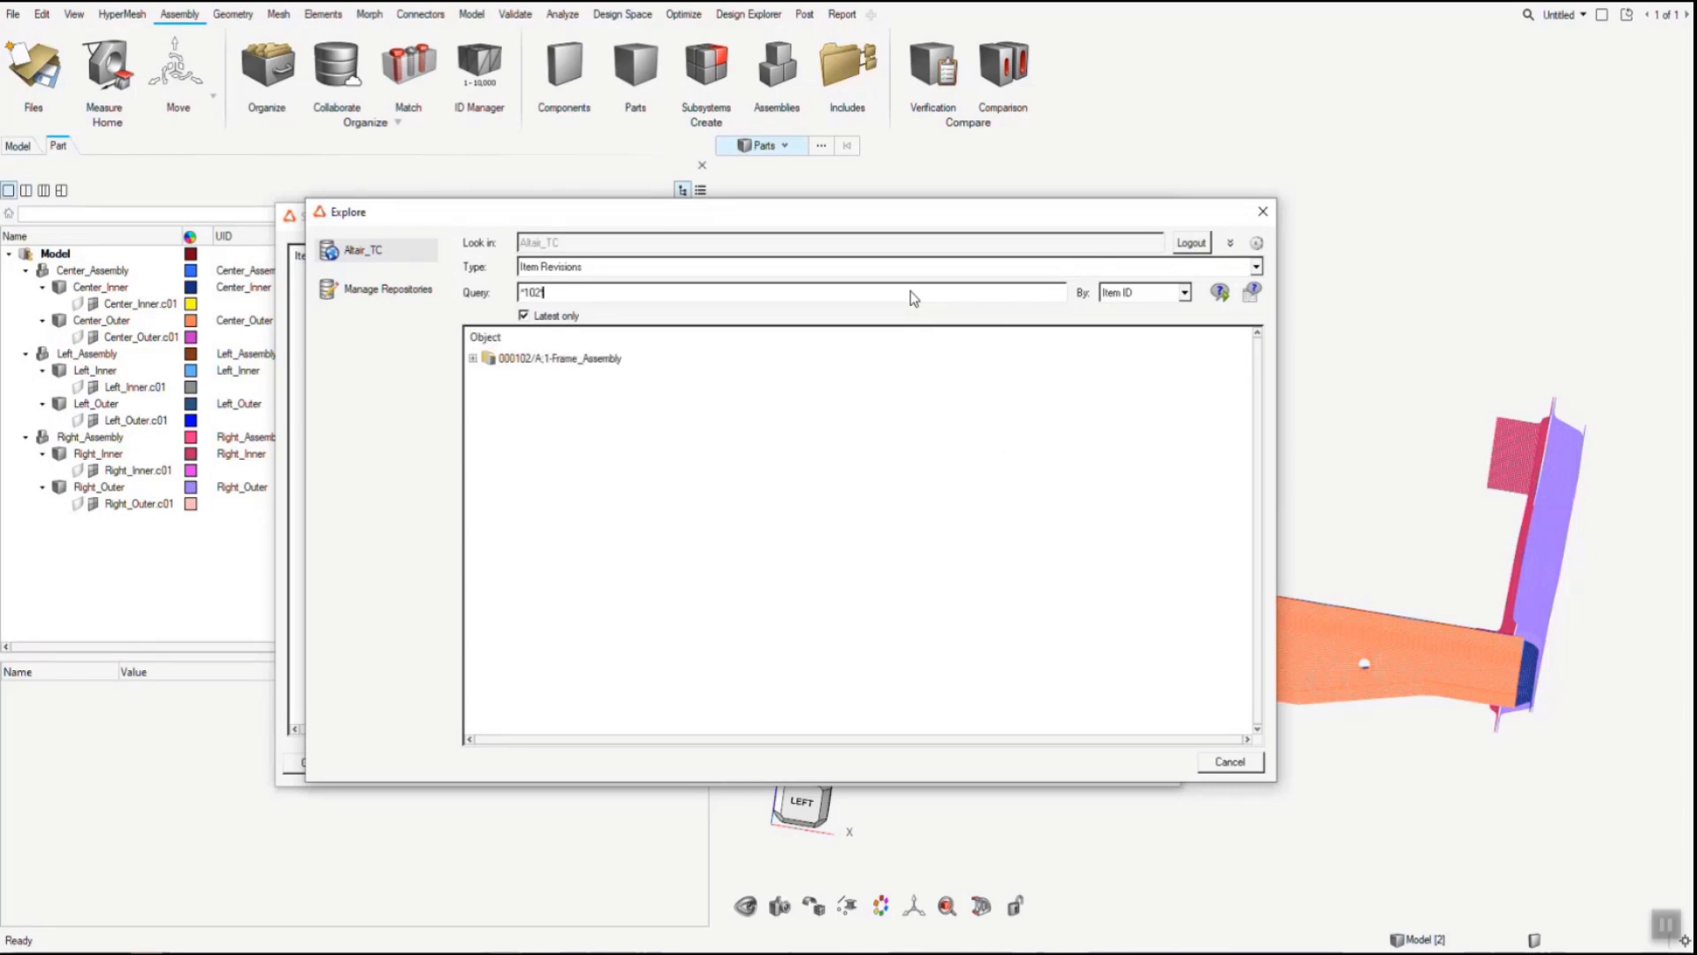
click(540, 358)
click(473, 358)
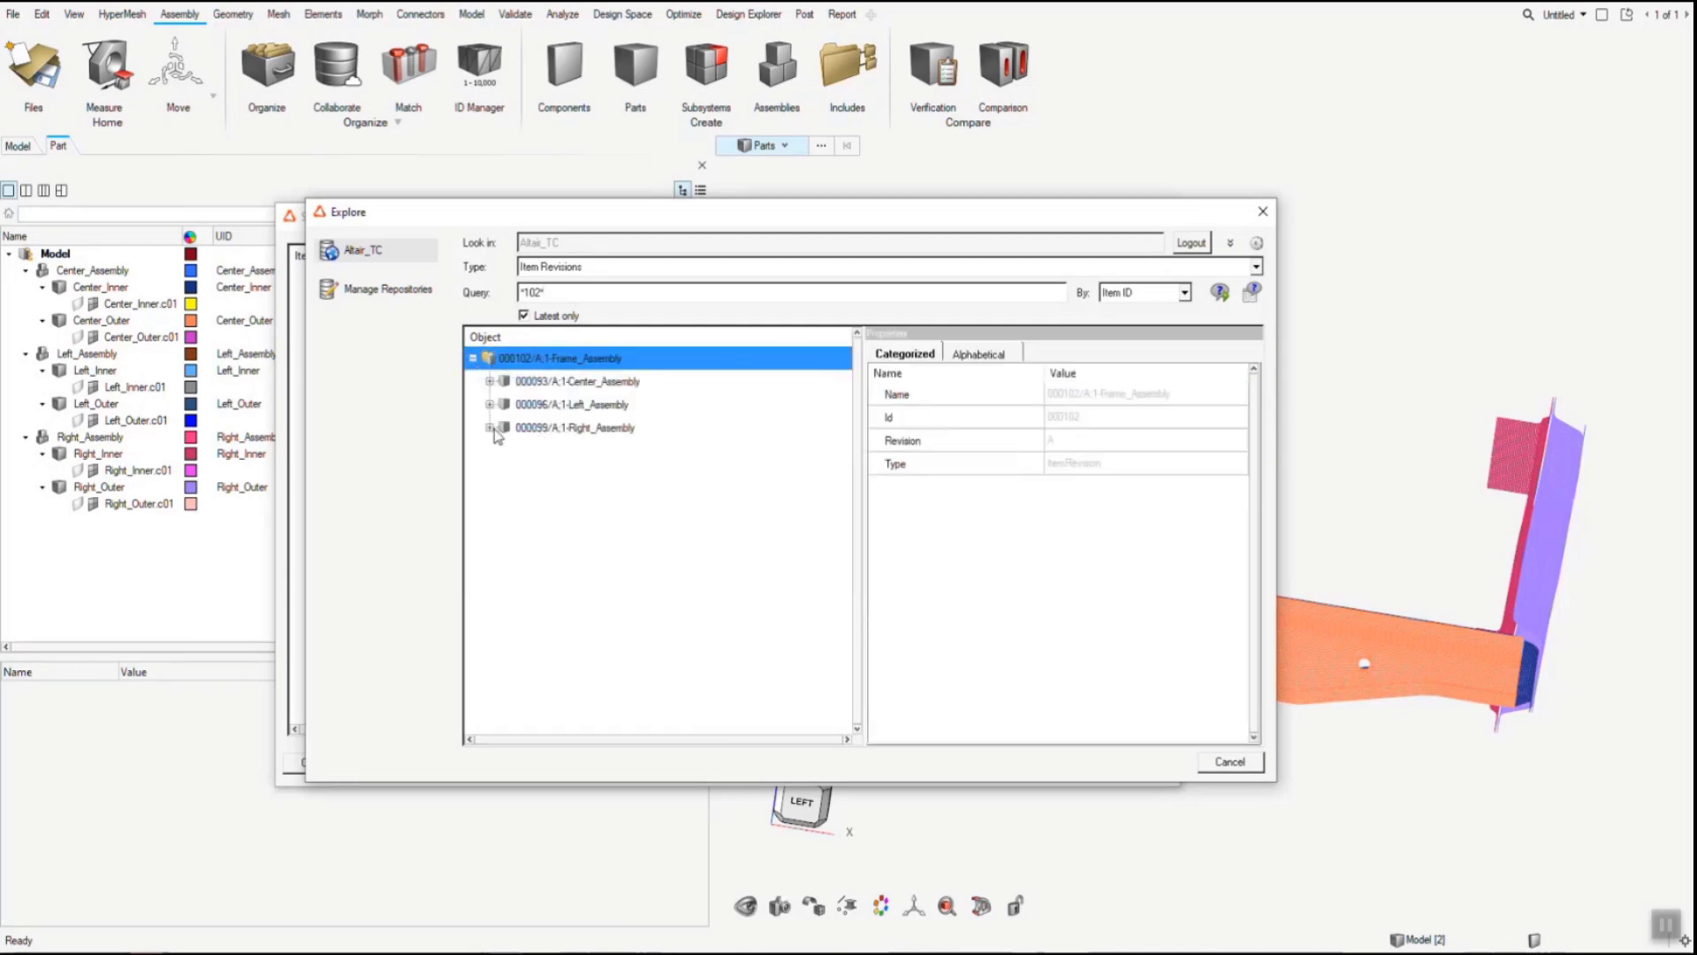
double_click(561, 429)
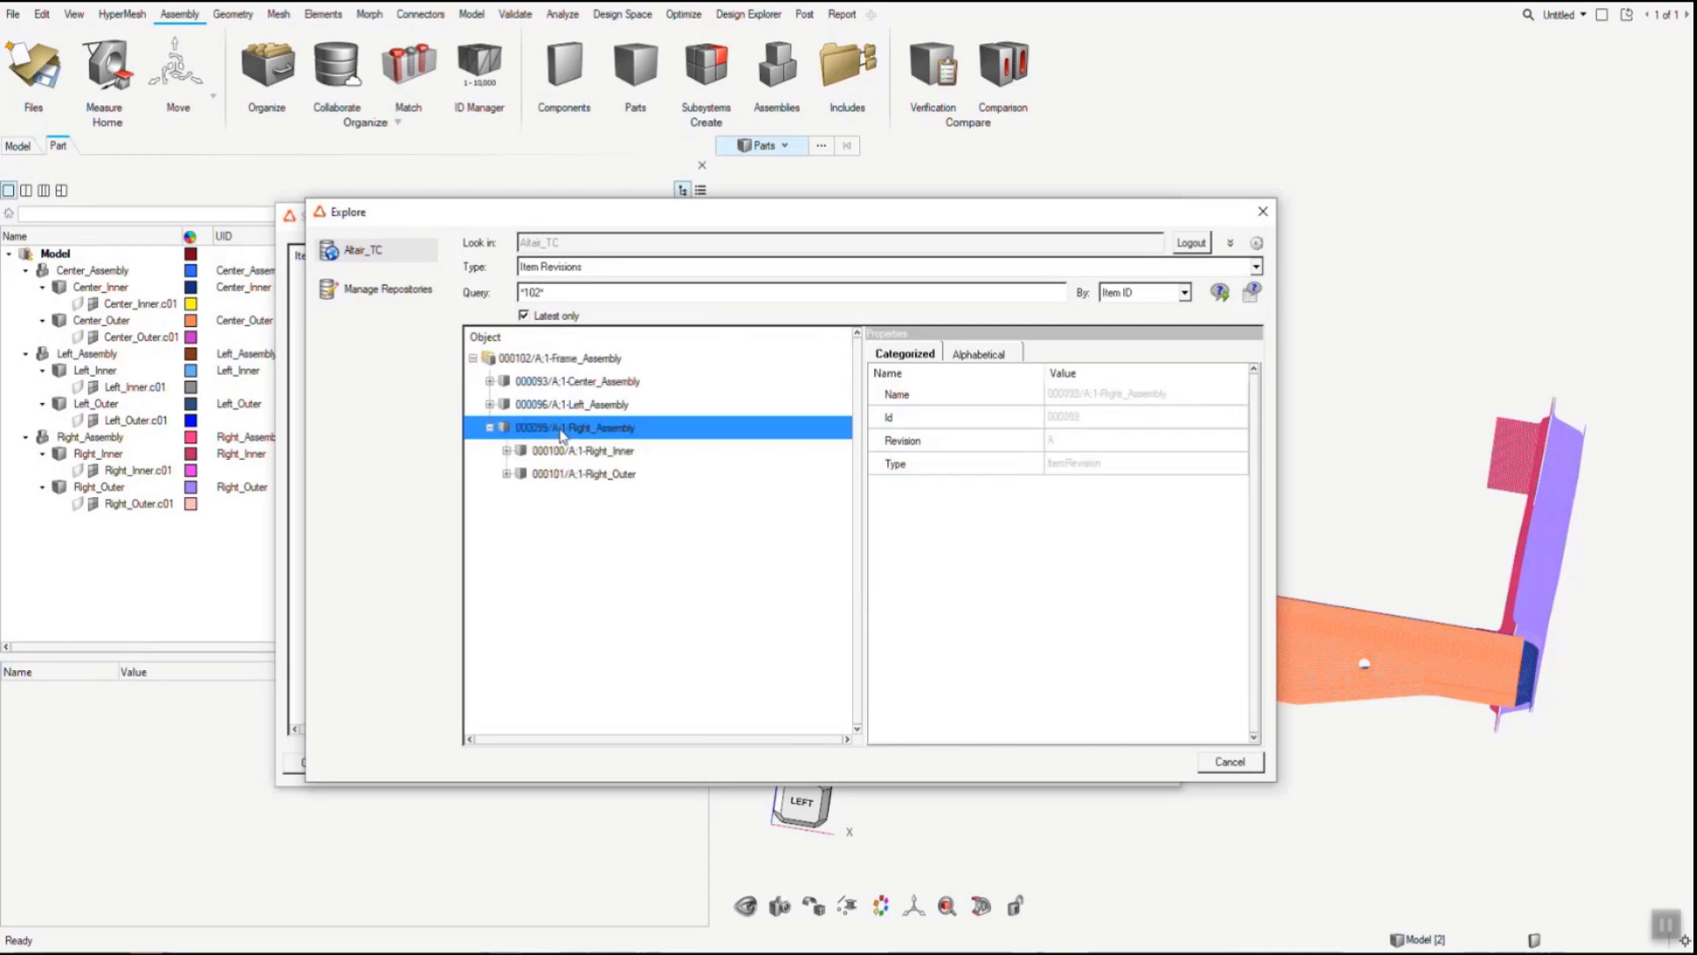
- Subscribe to Right_Assembly with its children, check their entries in the Subscribed Parts list, and close the list
right_click(560, 430)
mouse_move(616, 484)
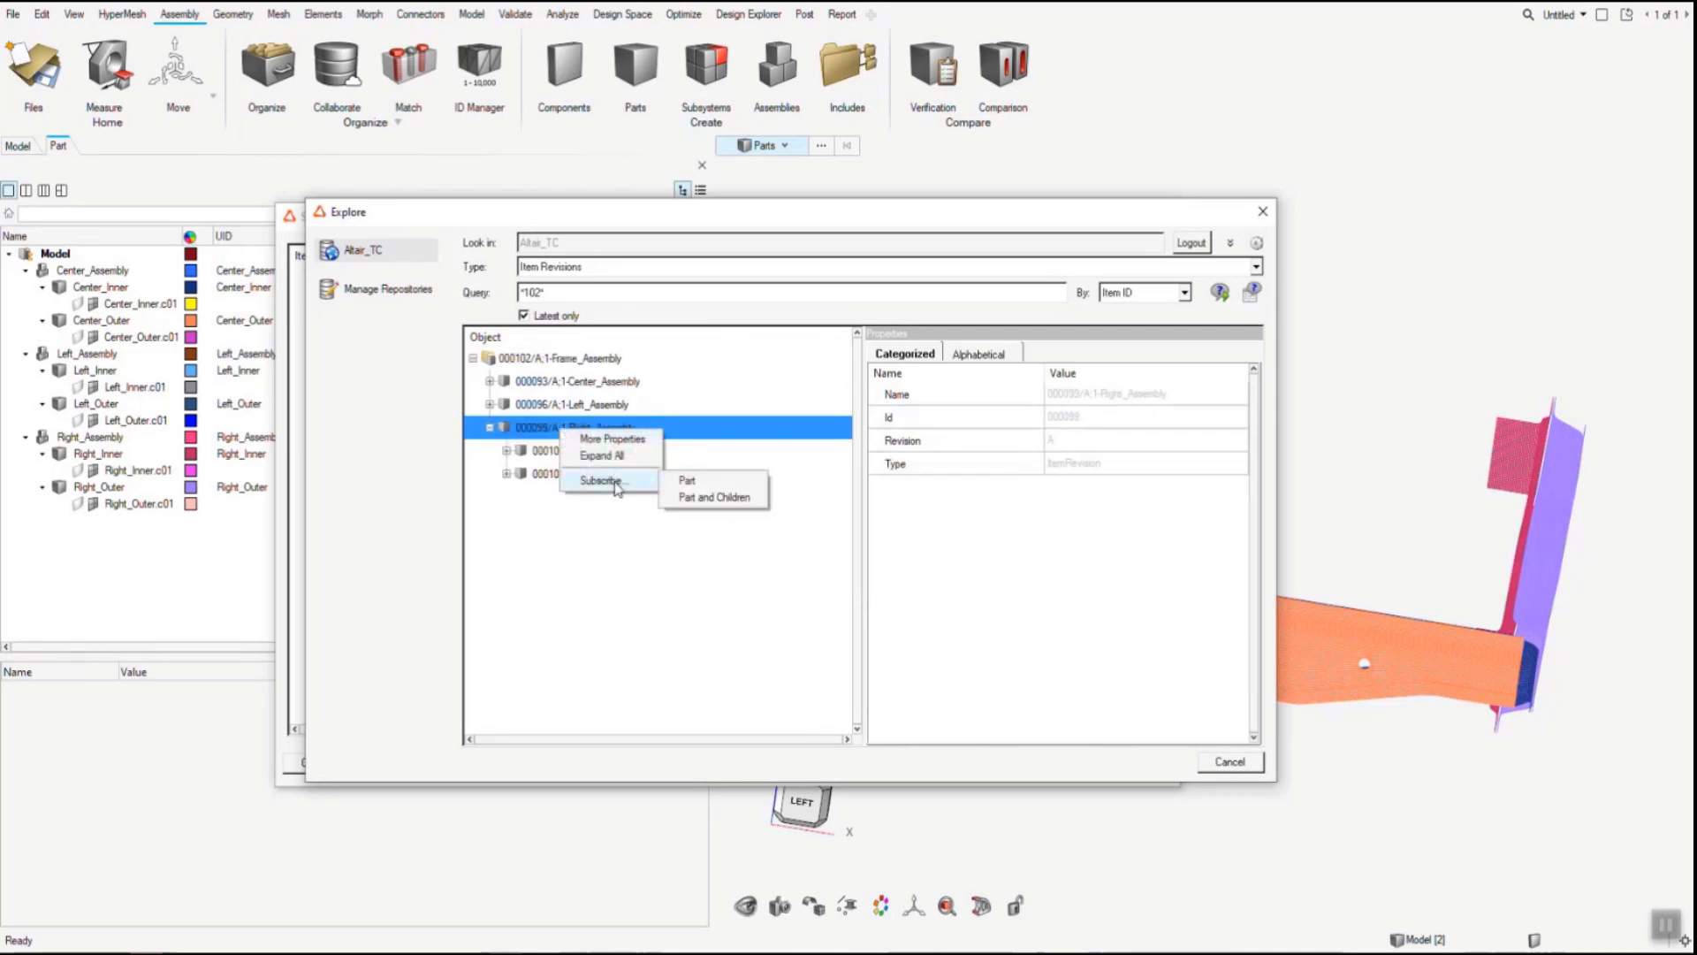
click(699, 496)
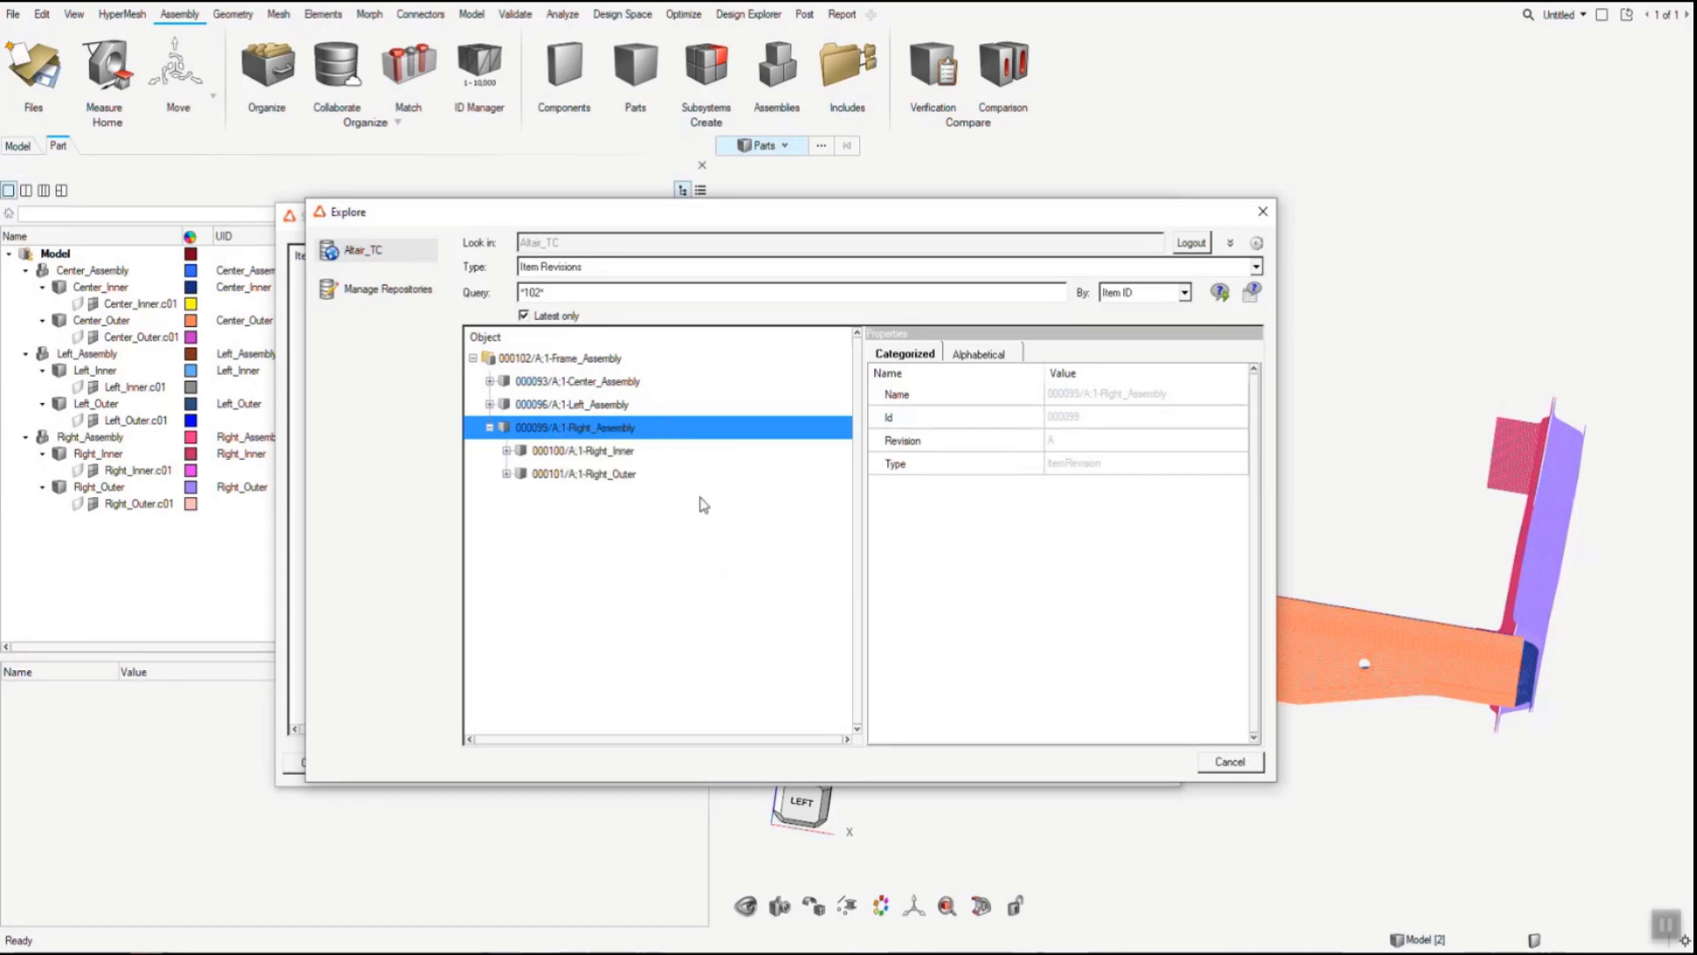
click(907, 542)
click(1224, 763)
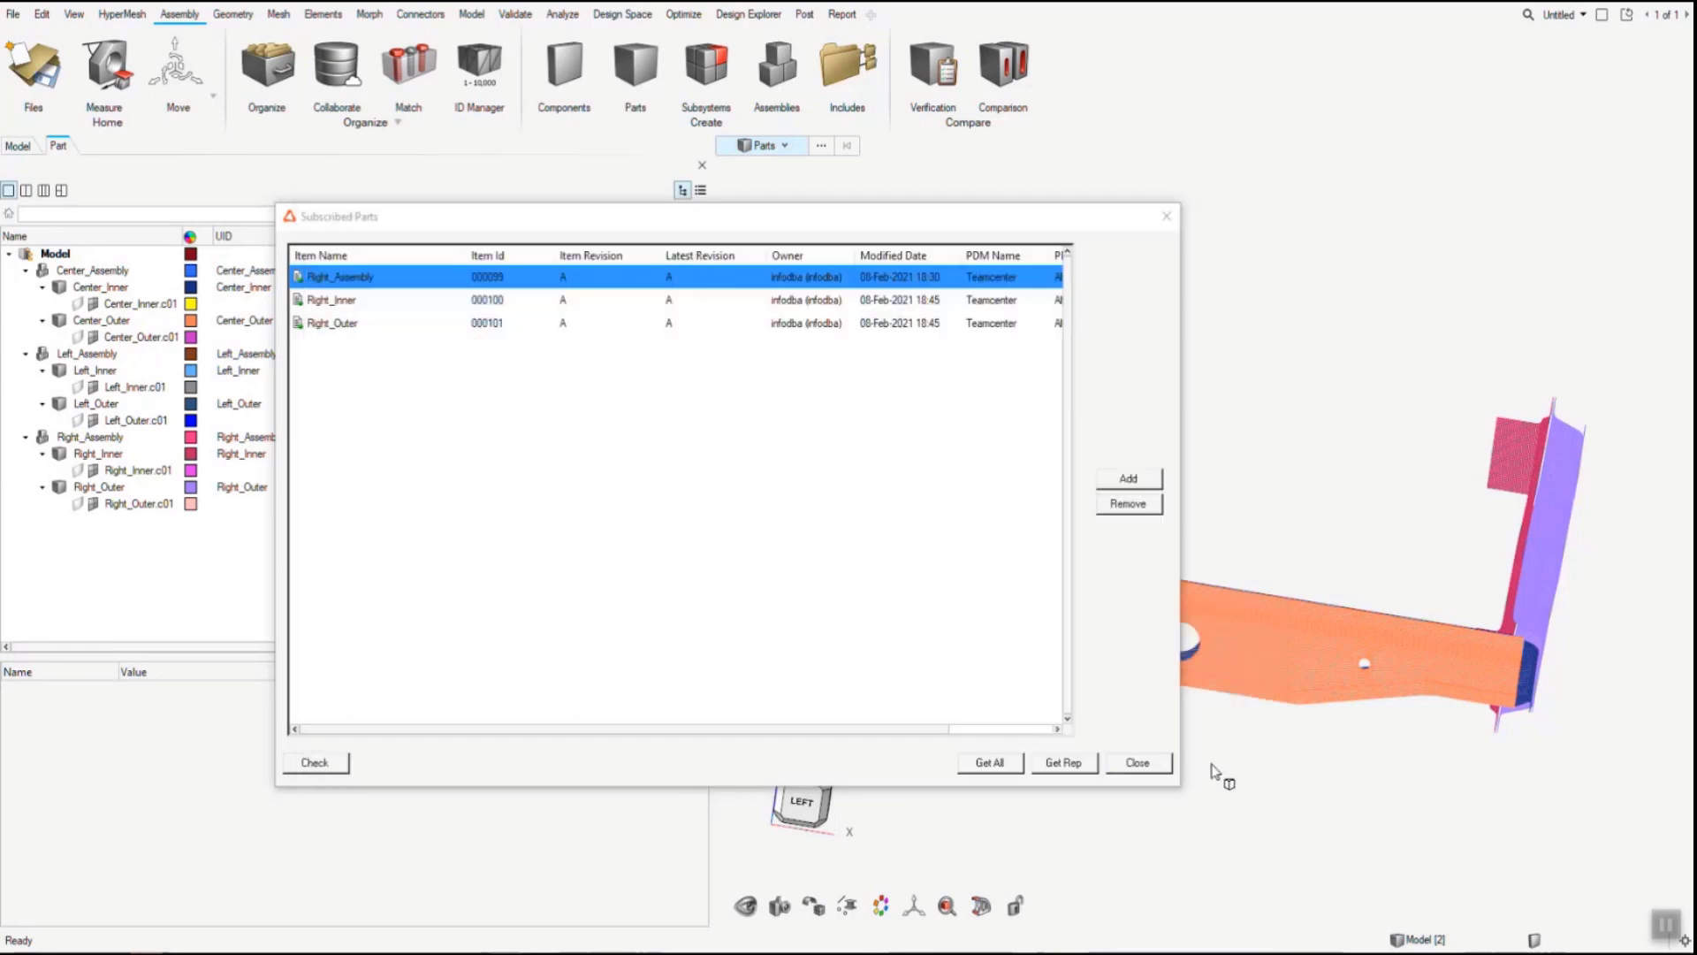
click(405, 301)
click(404, 325)
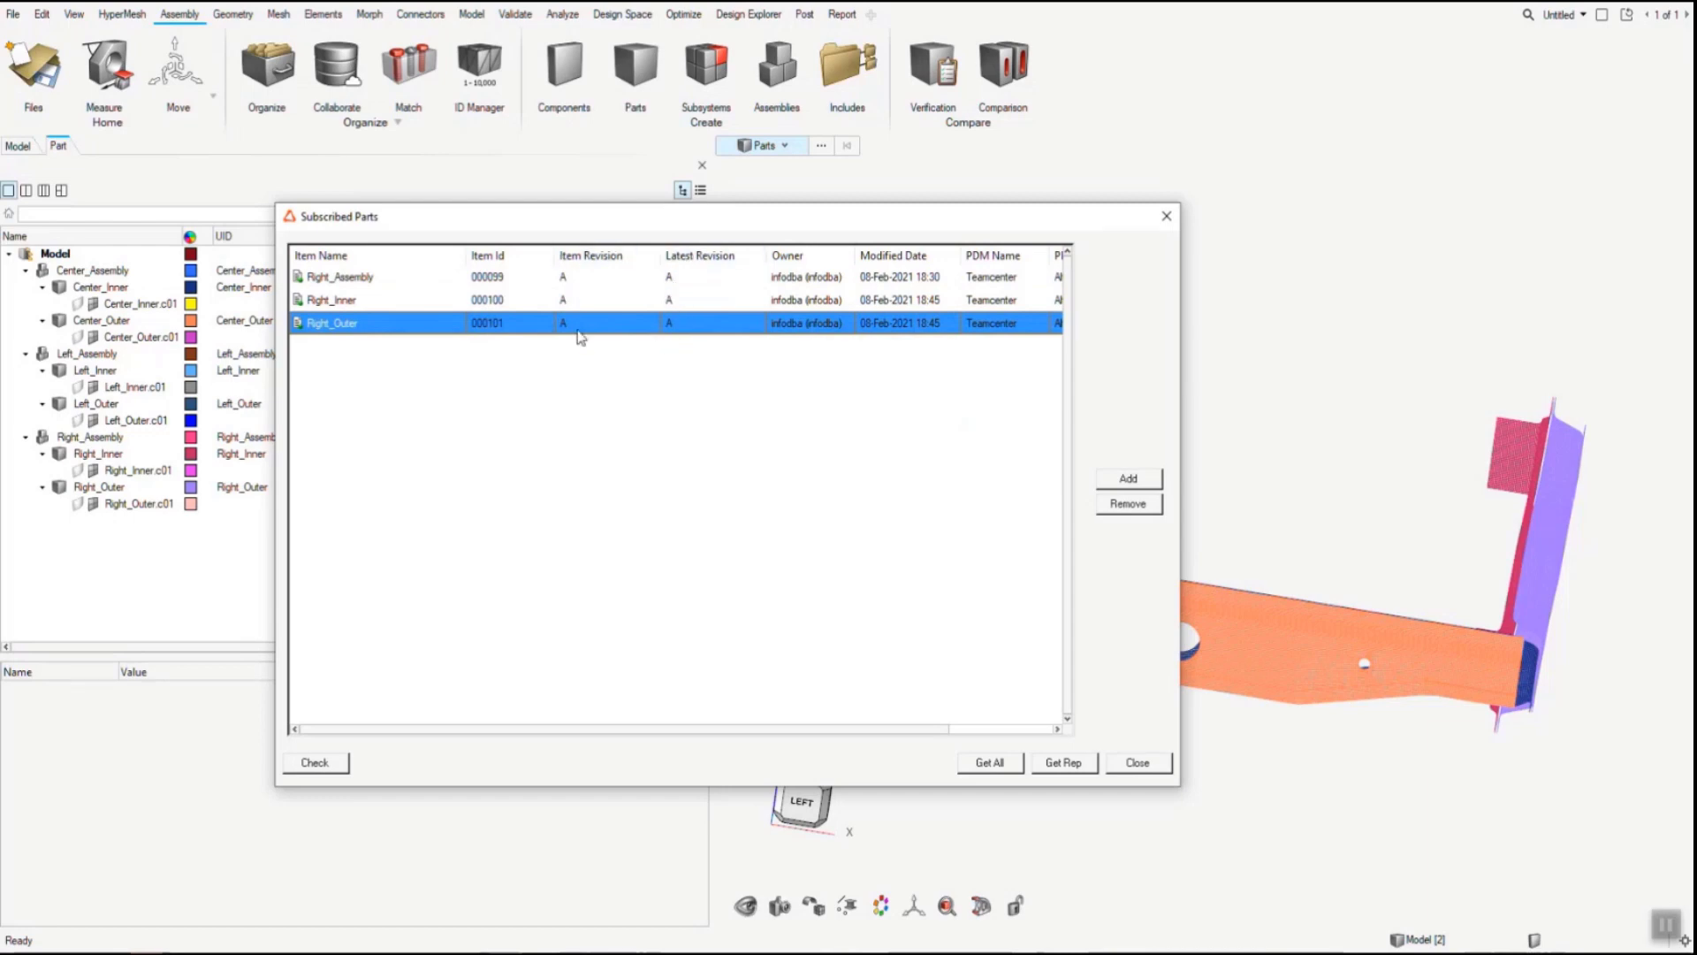
click(1137, 762)
- Open the repository explorer for an import and log in to Altair_TC
click(12, 15)
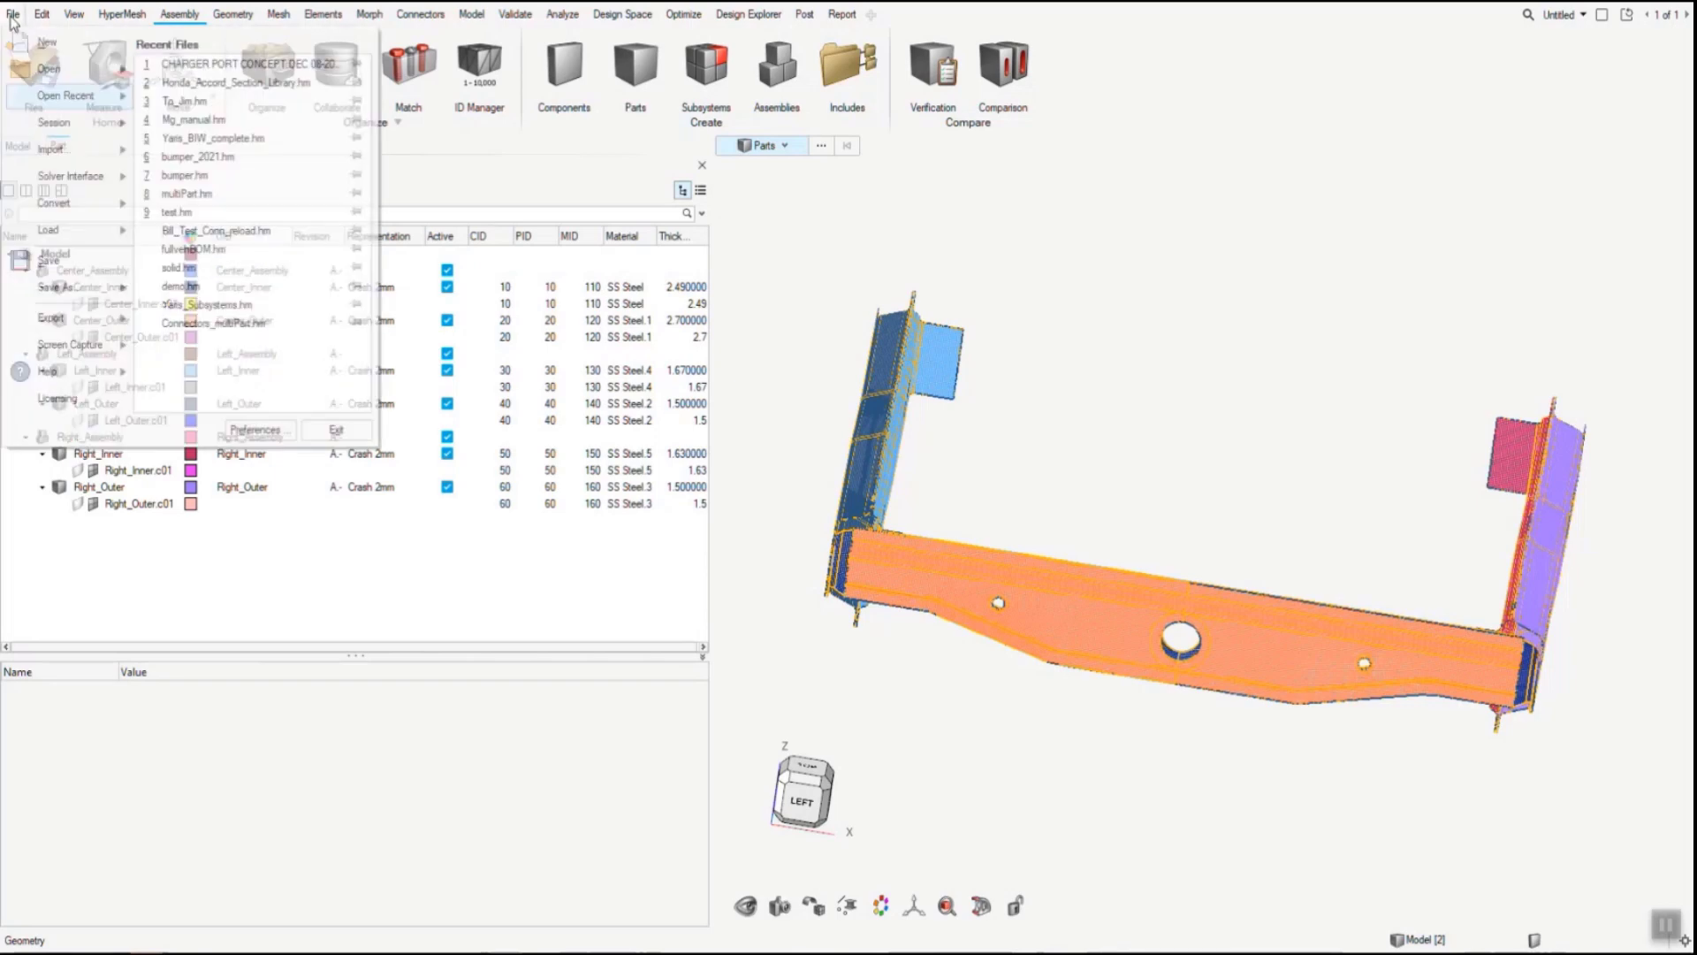
mouse_move(76, 161)
click(176, 171)
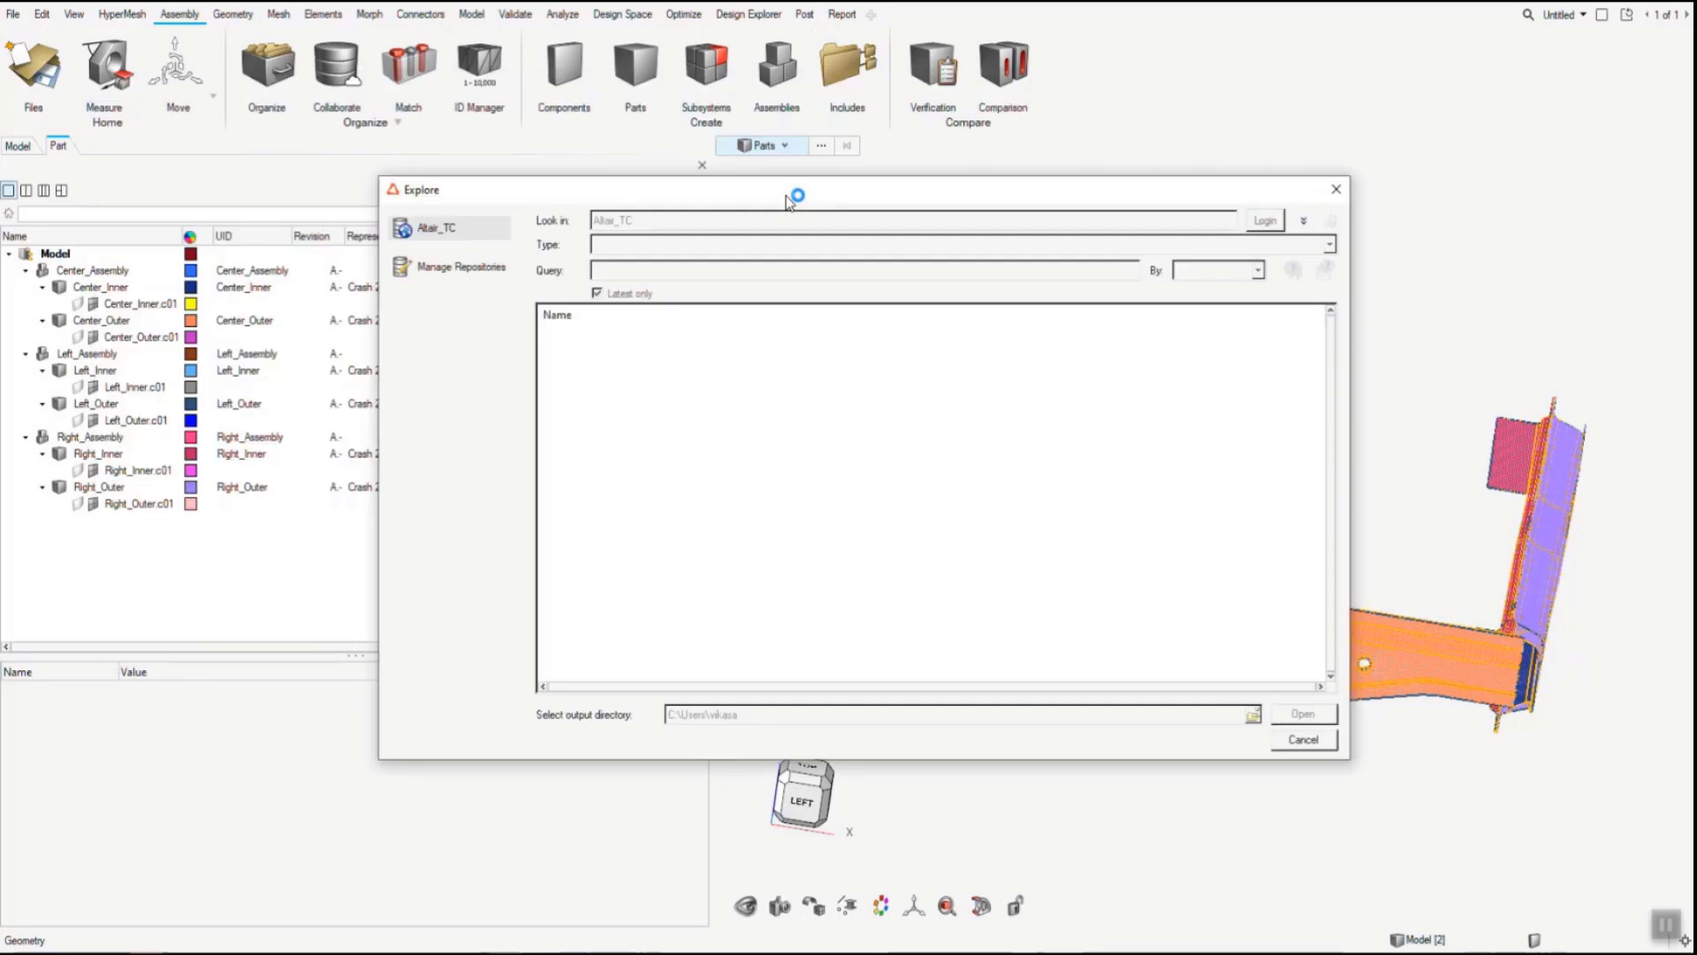
click(1255, 220)
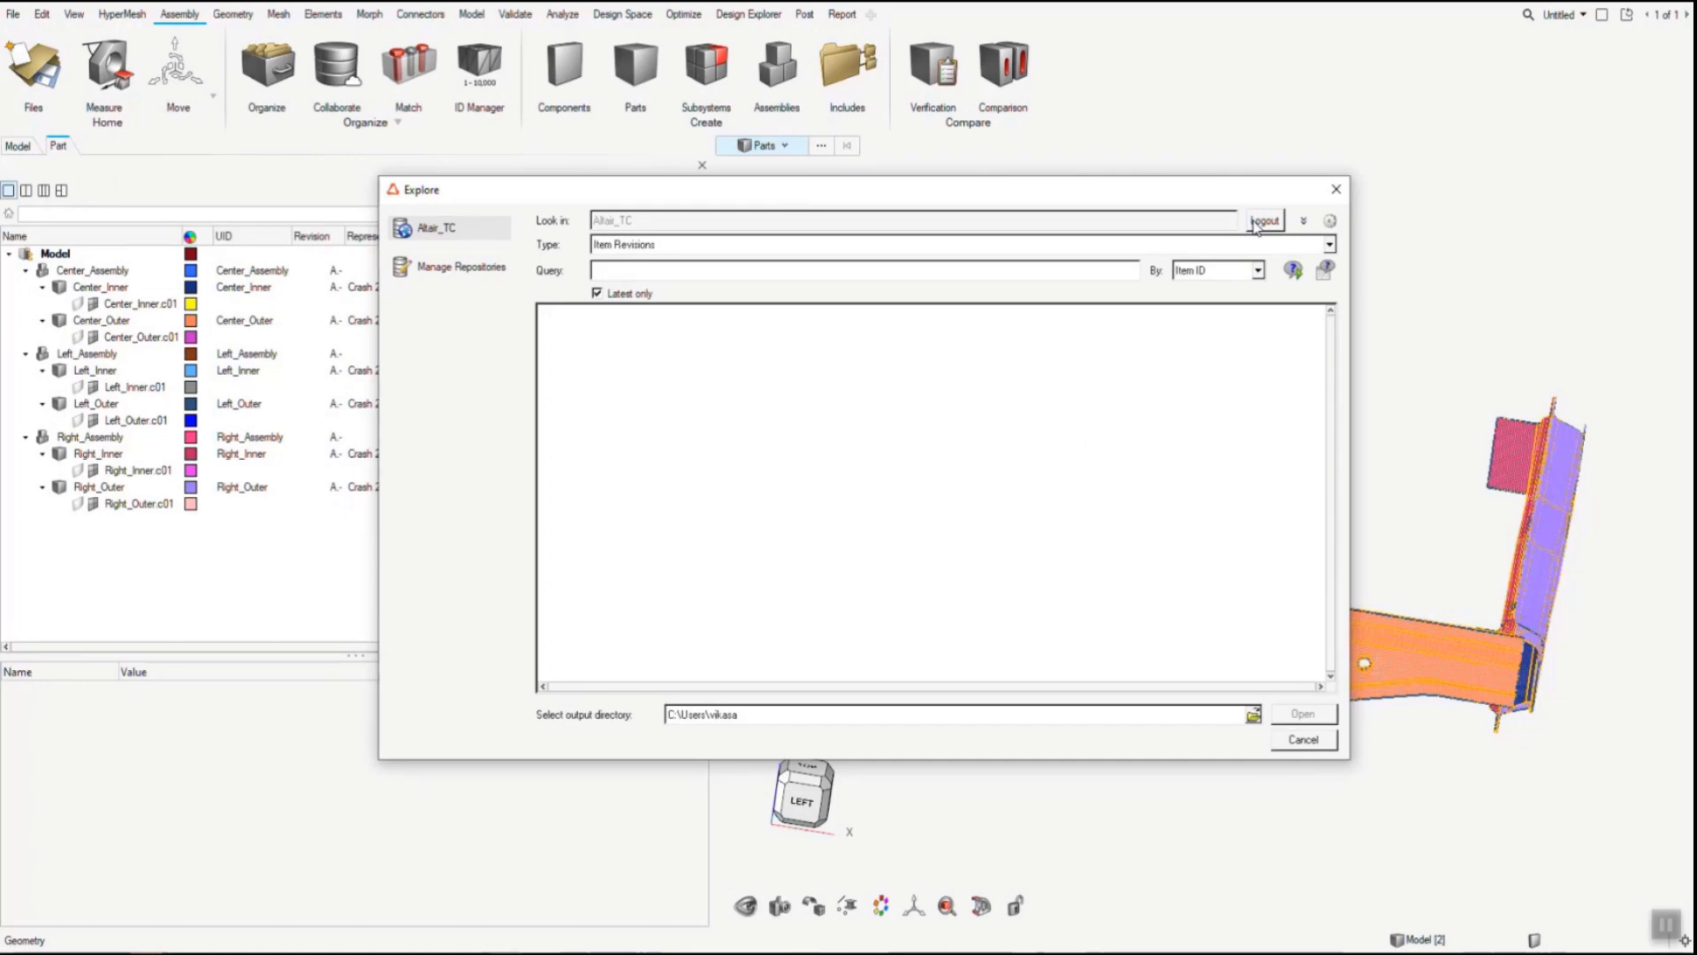
- Find the item revisions with item ID *102* in the import explorer and expand Frame_Assembly
click(1035, 275)
text(102*)
key(Return)
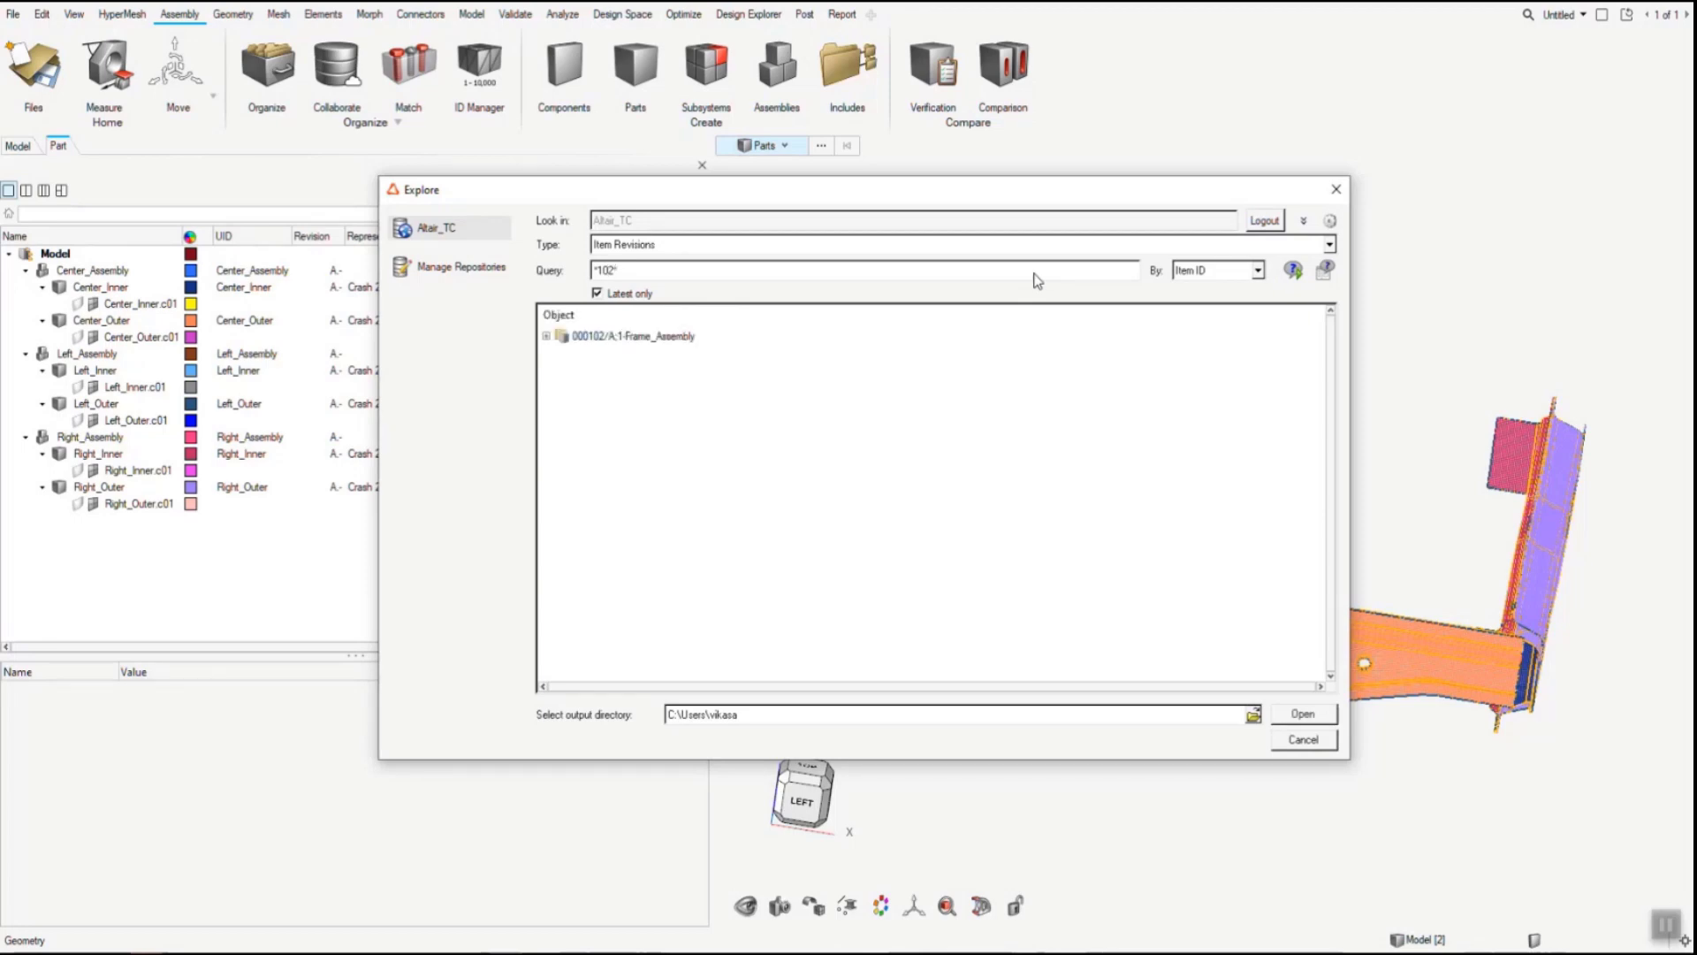
click(546, 336)
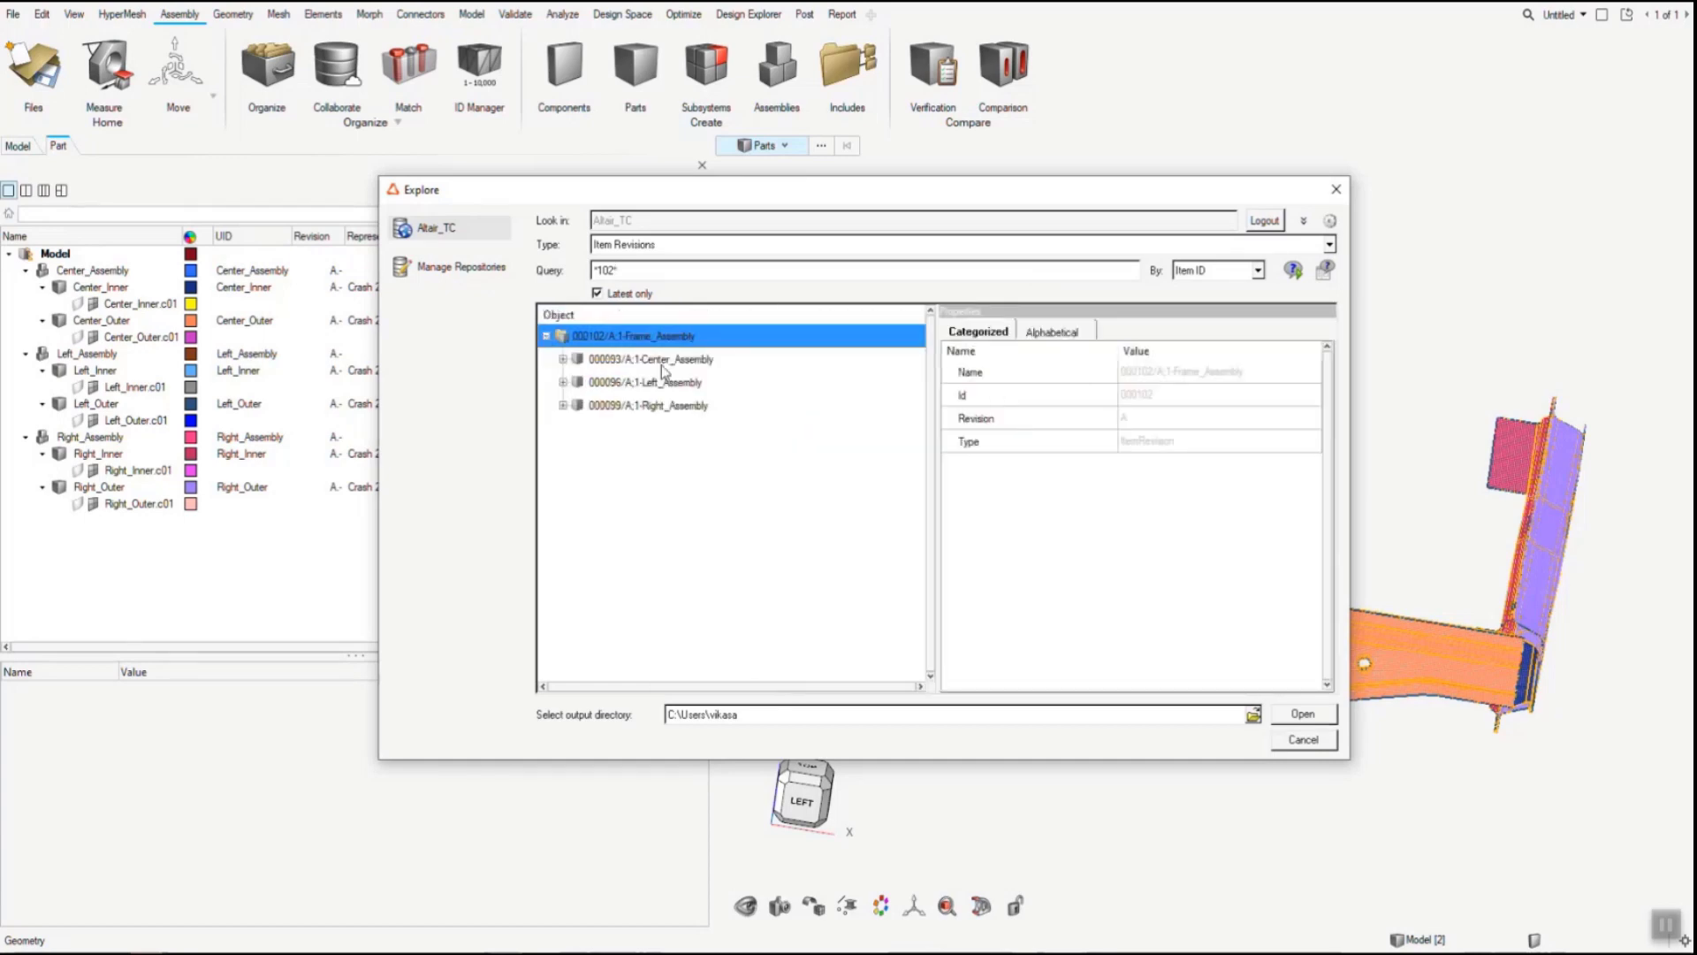
- Subscribe to Center_Assembly together with its children
right_click(617, 365)
mouse_move(688, 422)
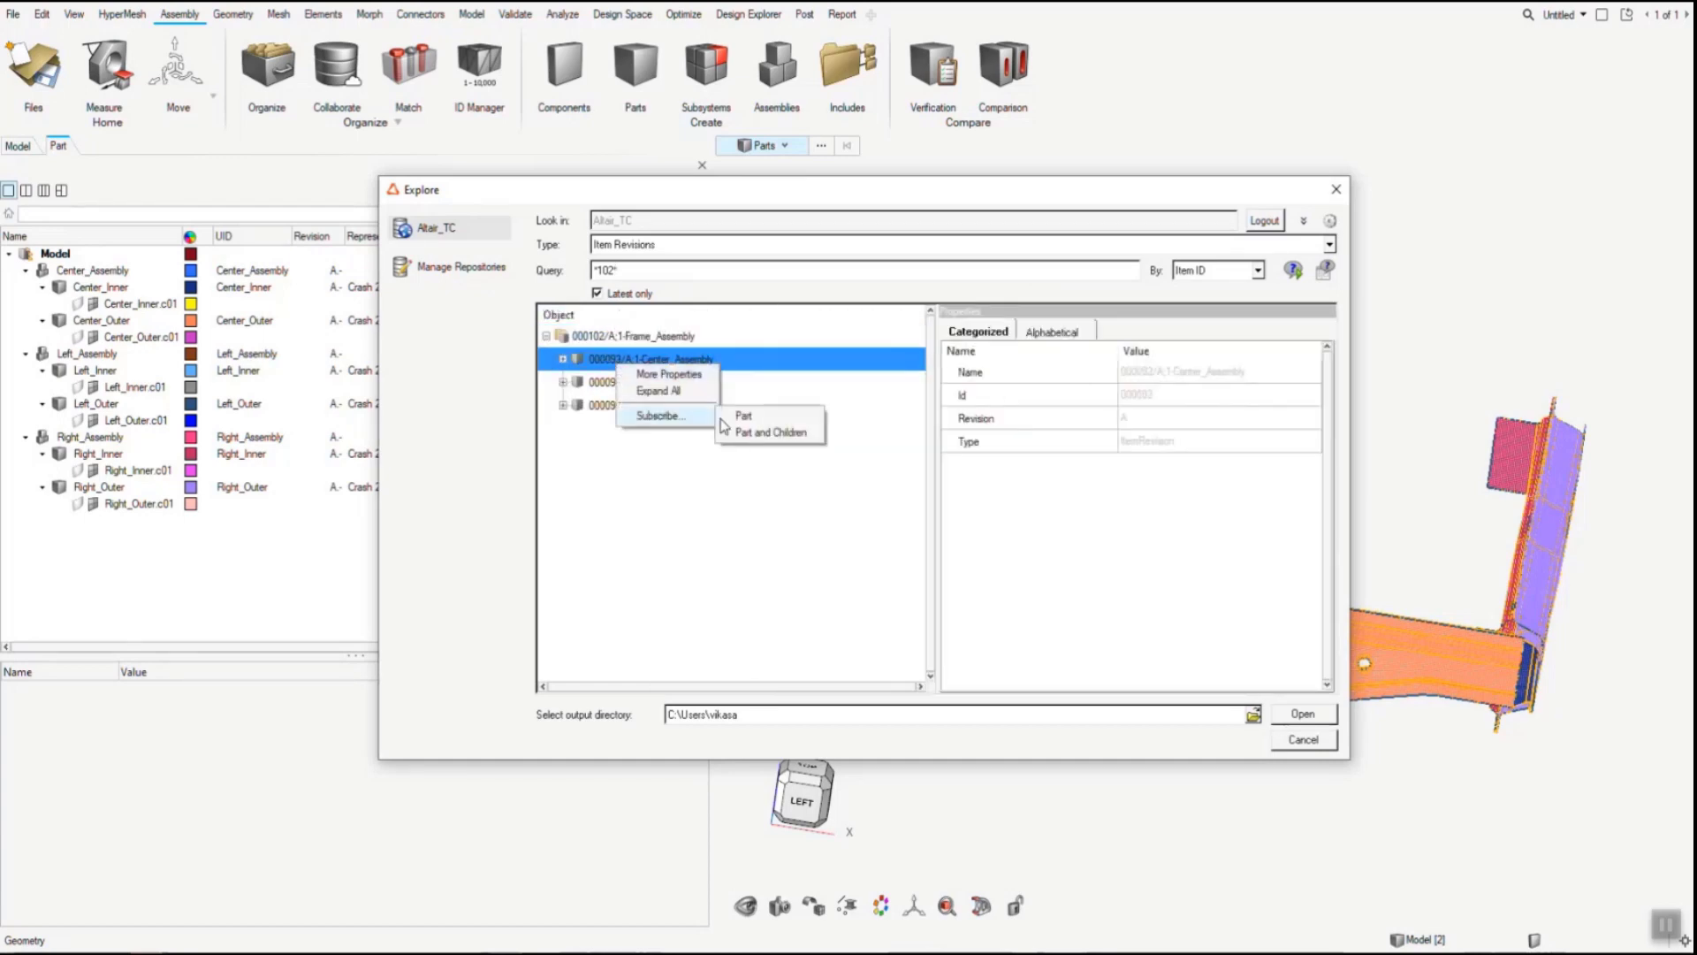
click(771, 435)
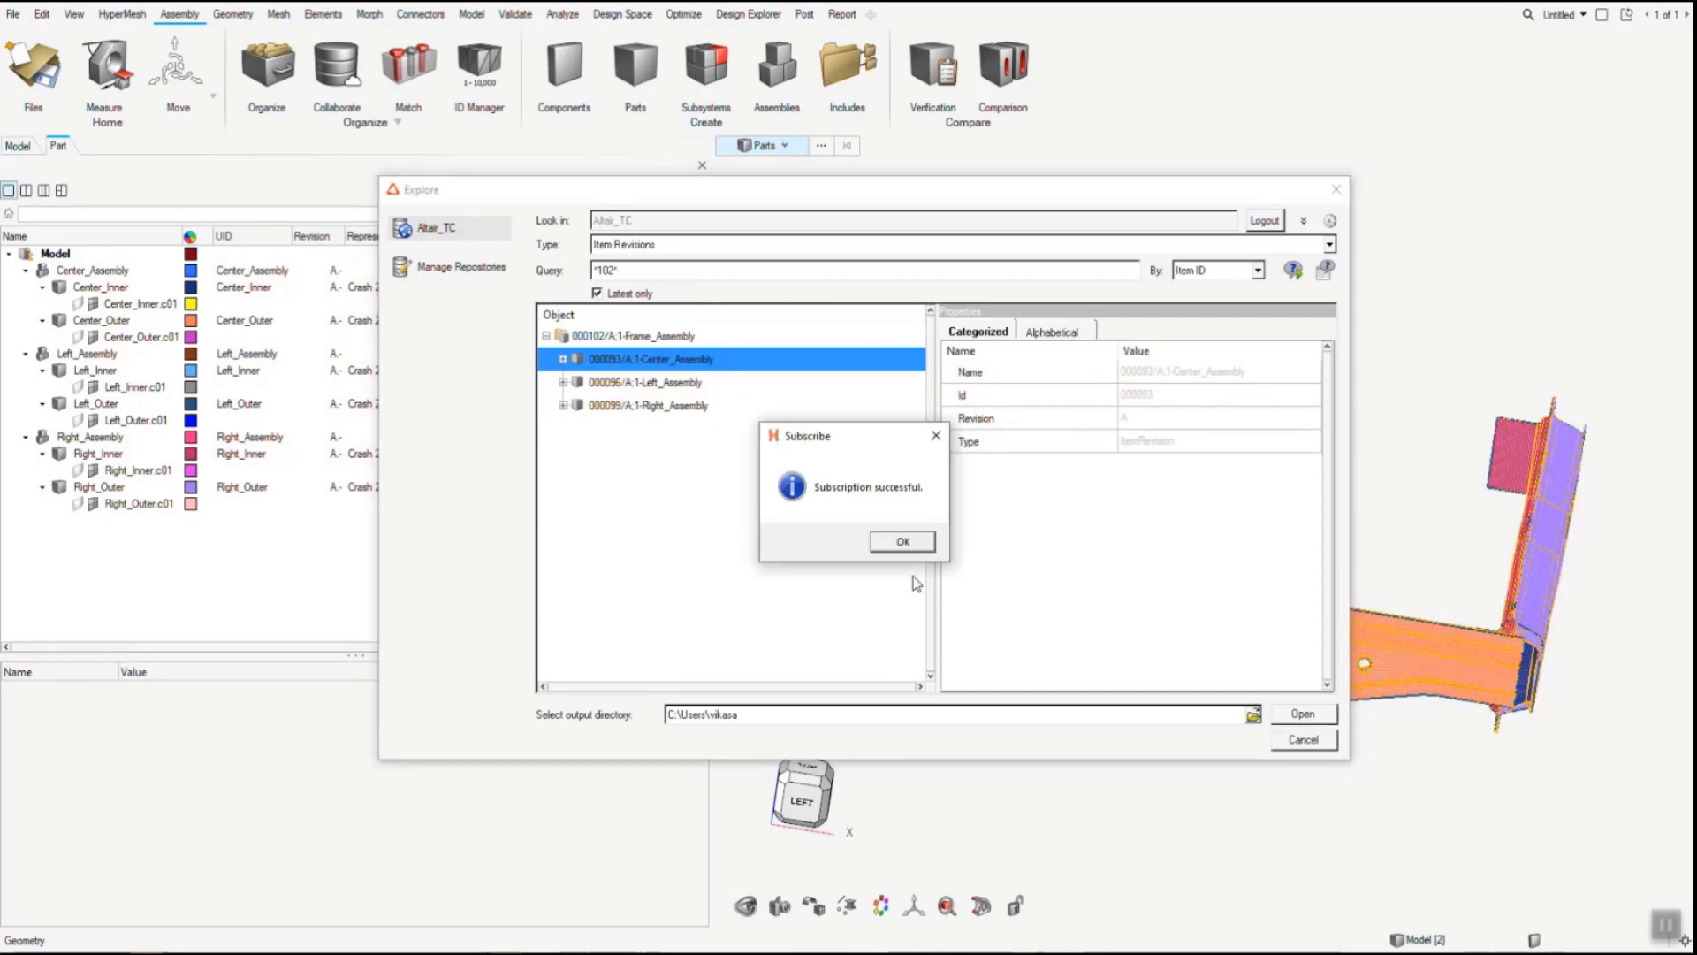
- Acknowledge the subscription, close the repository explorer, and open the Subscribed Parts list
click(907, 542)
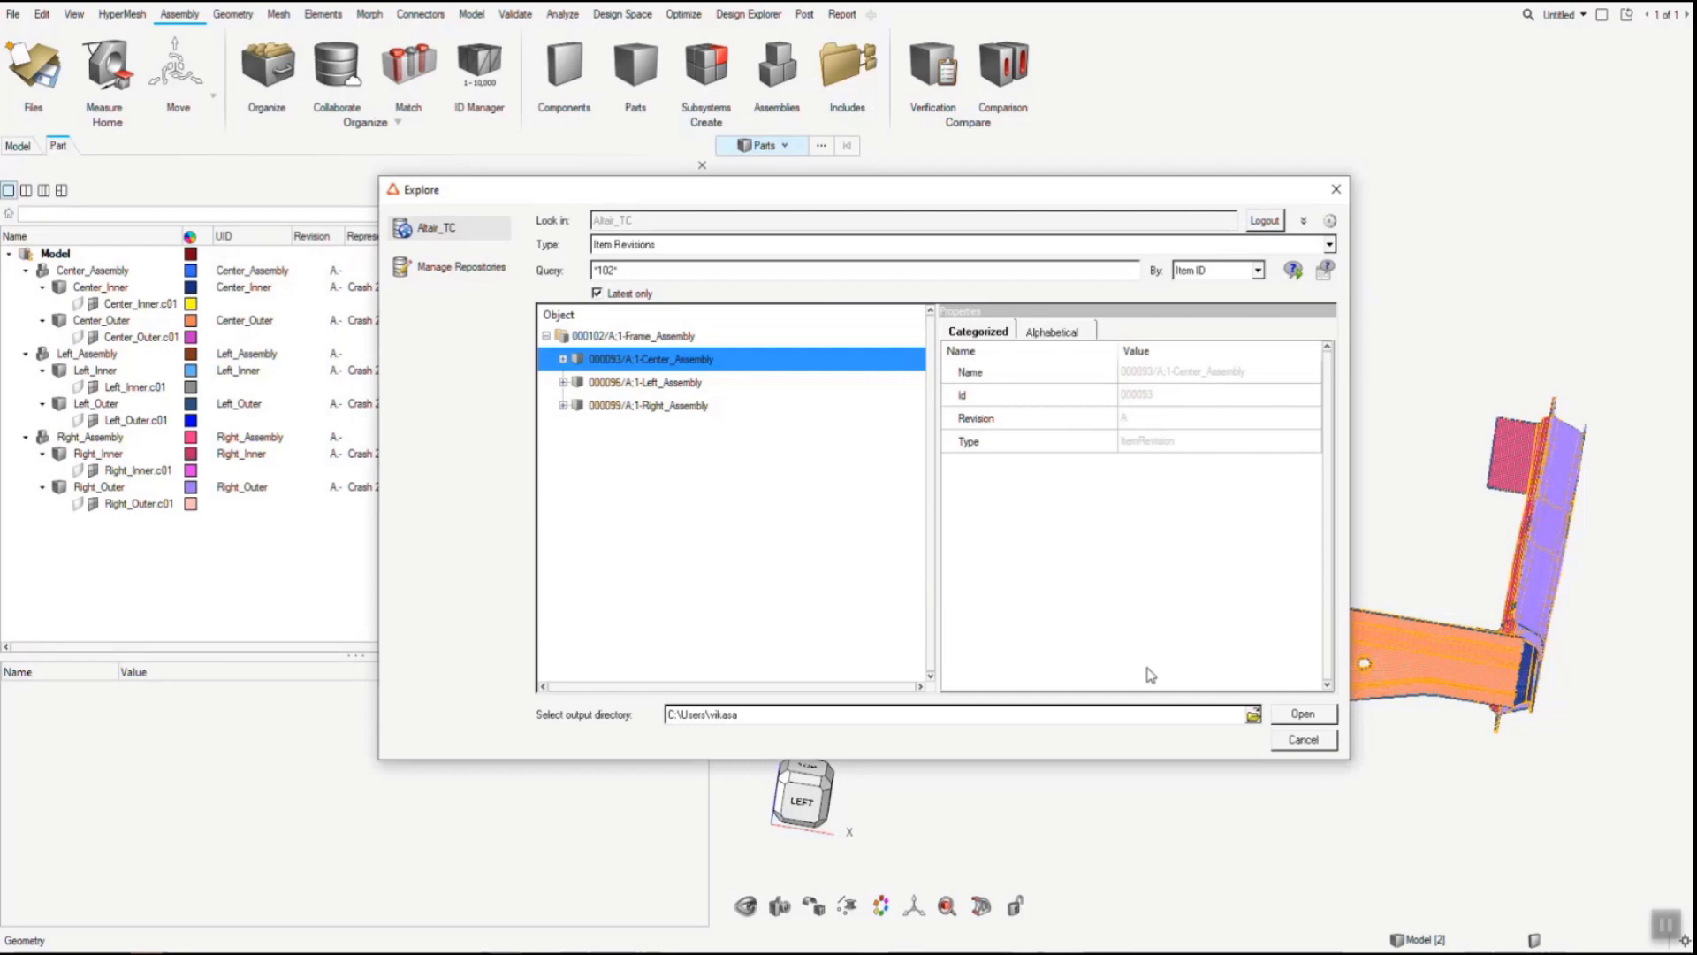
click(1302, 743)
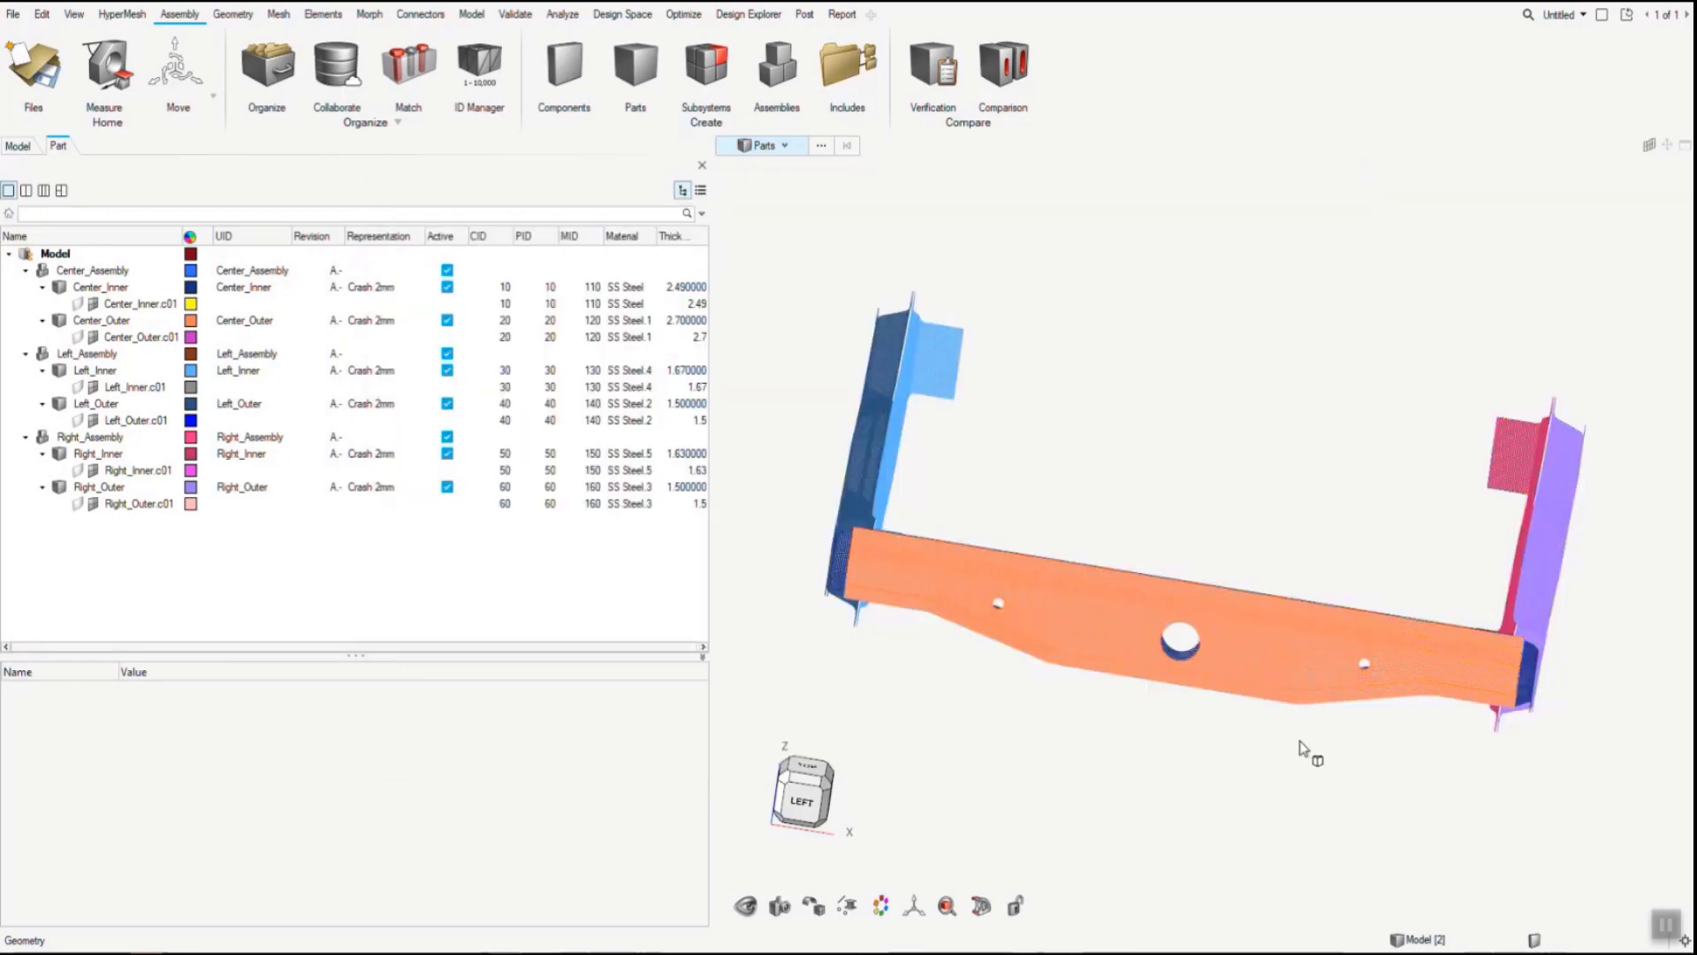
click(360, 51)
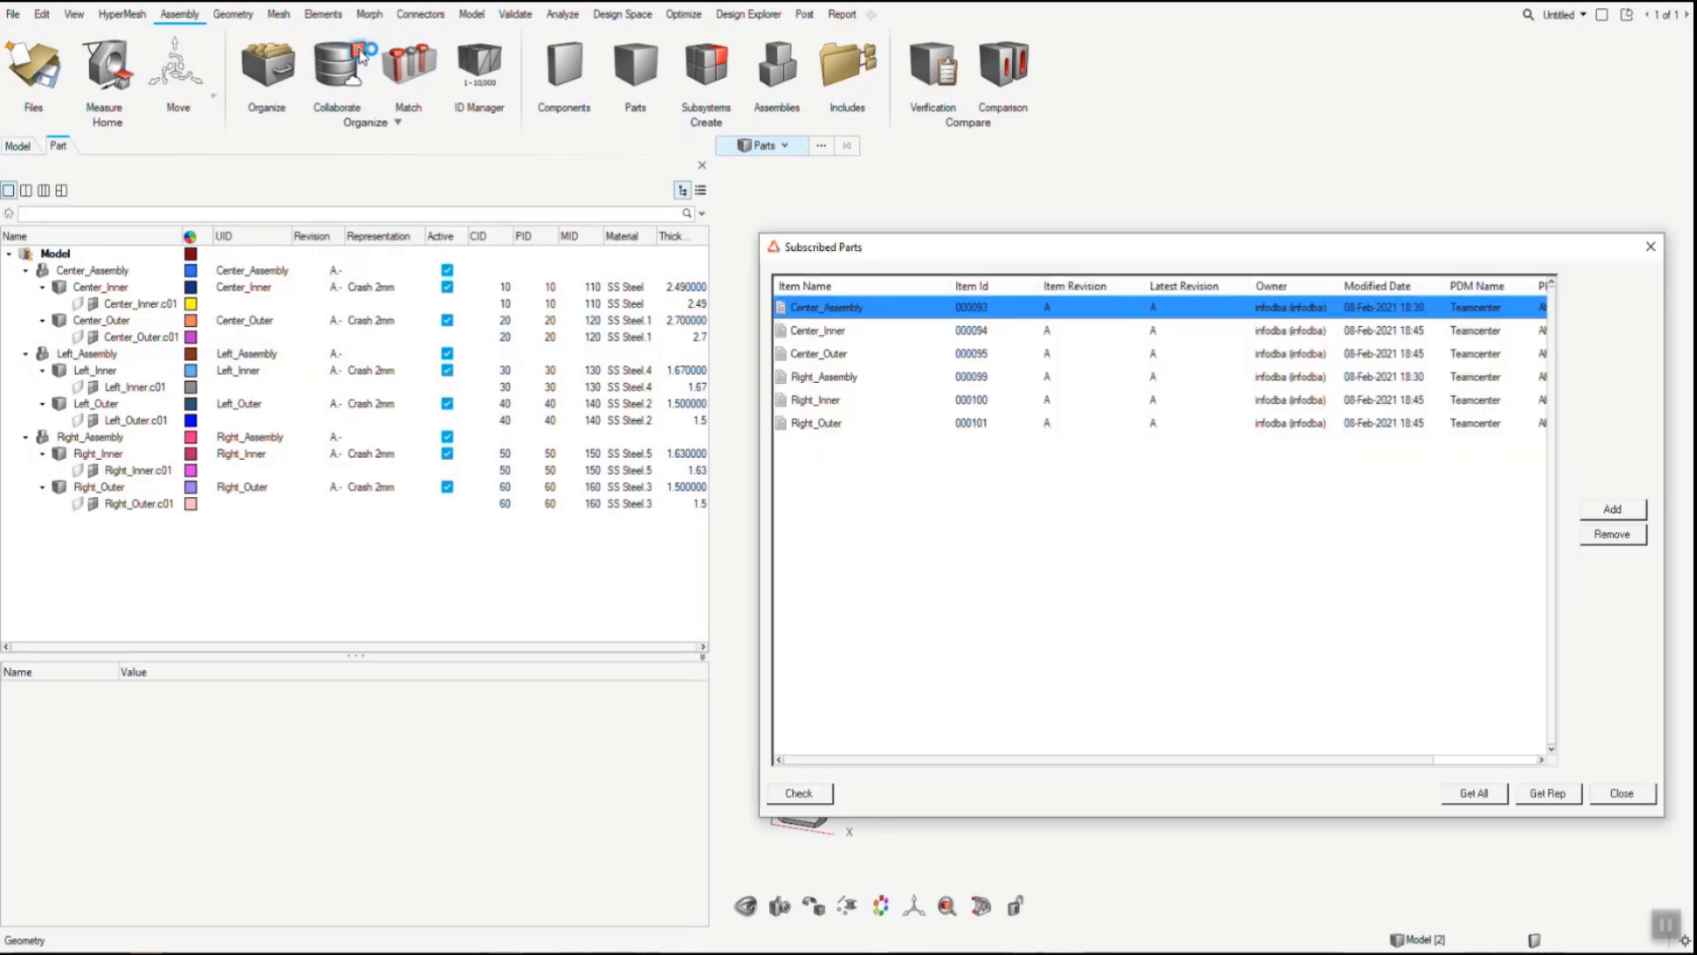
drag(883, 248, 558, 203)
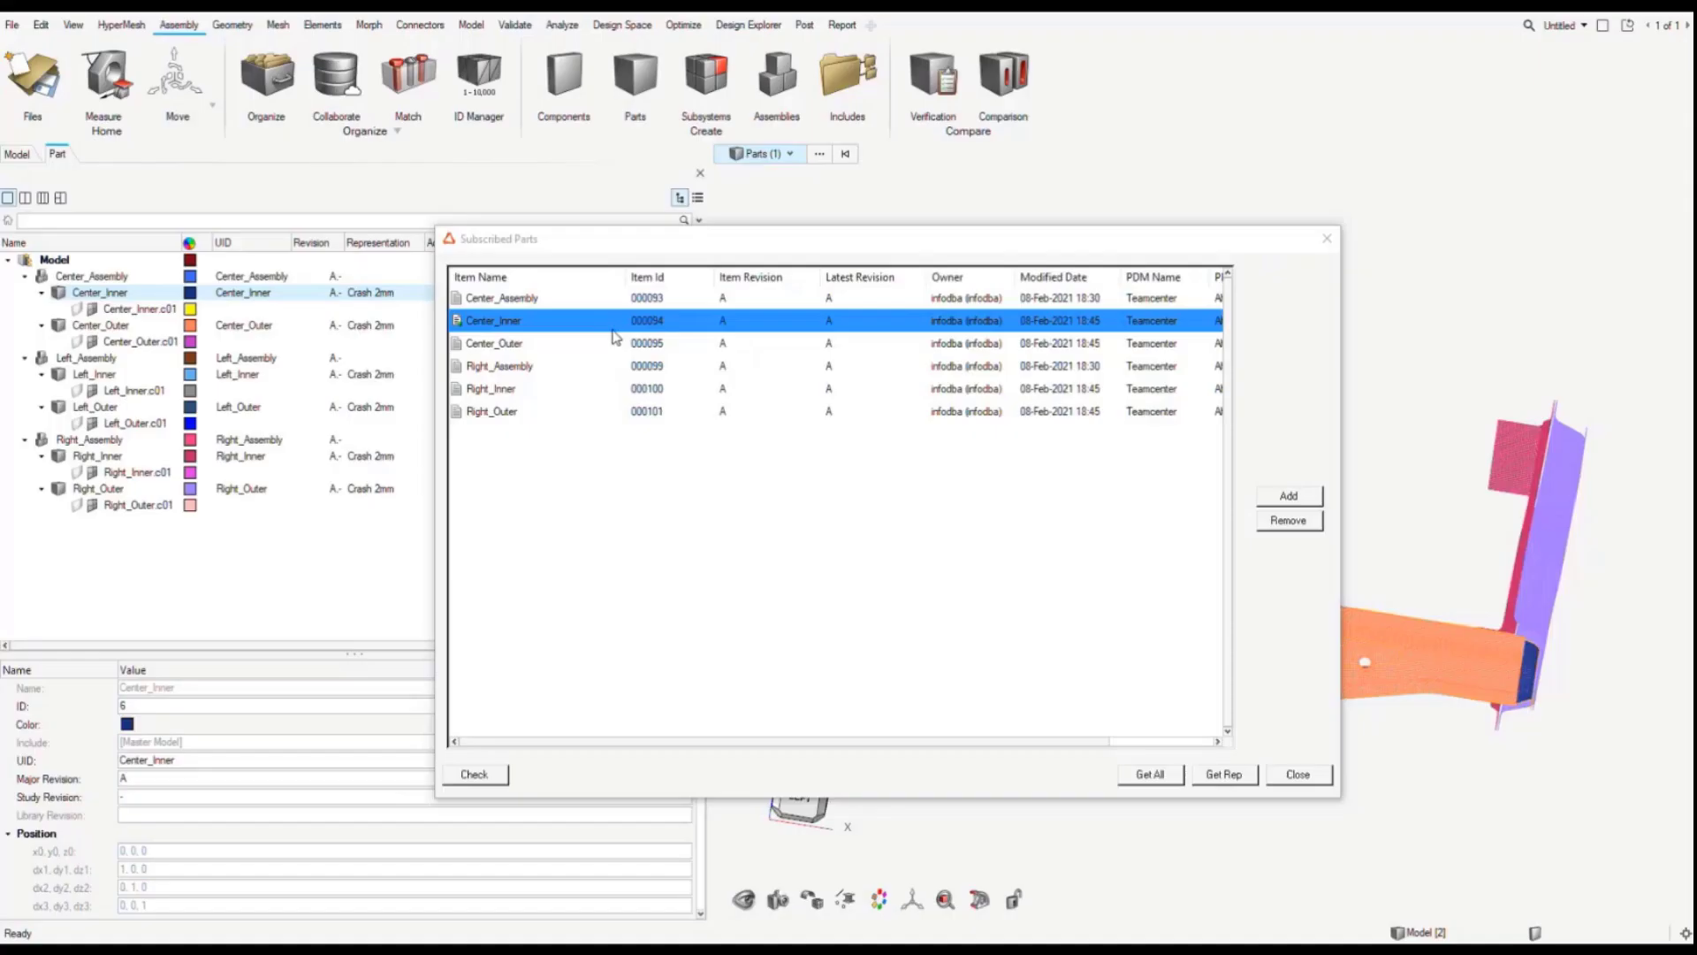
- Check the subscribed parts for newer revisions in Teamcenter and close the list
click(797, 448)
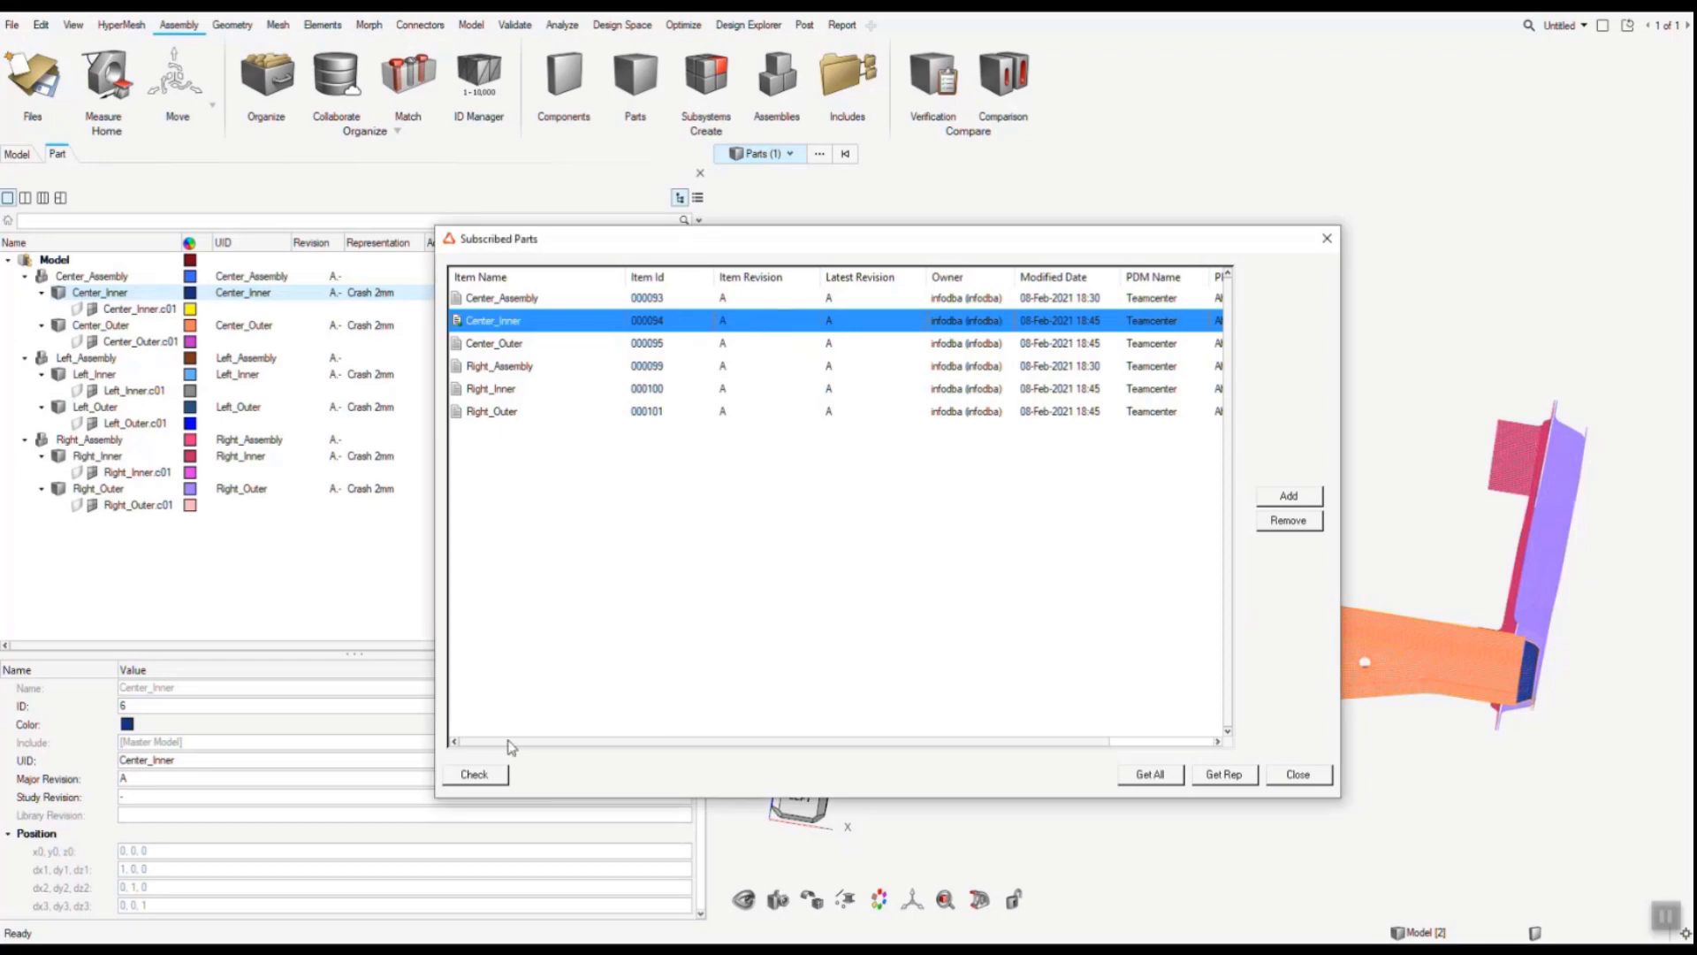
click(482, 780)
click(1299, 776)
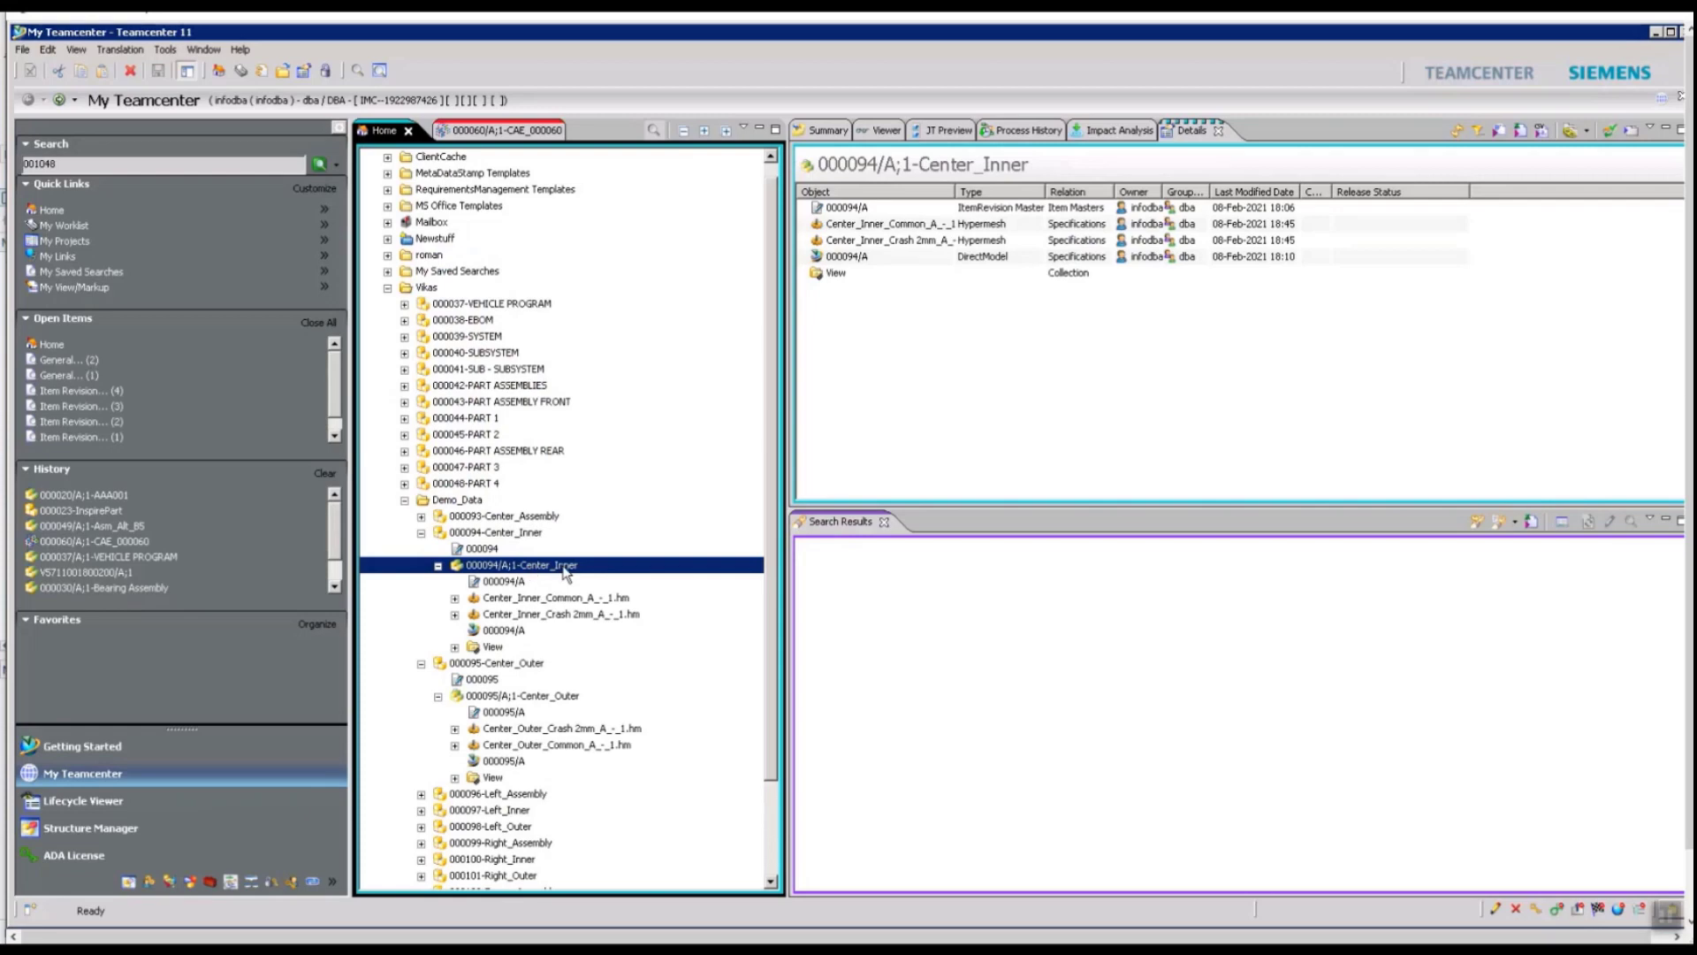
- Switch to Teamcenter, revise item revision 000094/A;1-Center_Inner to revision B, and expand the new revision
click(22, 50)
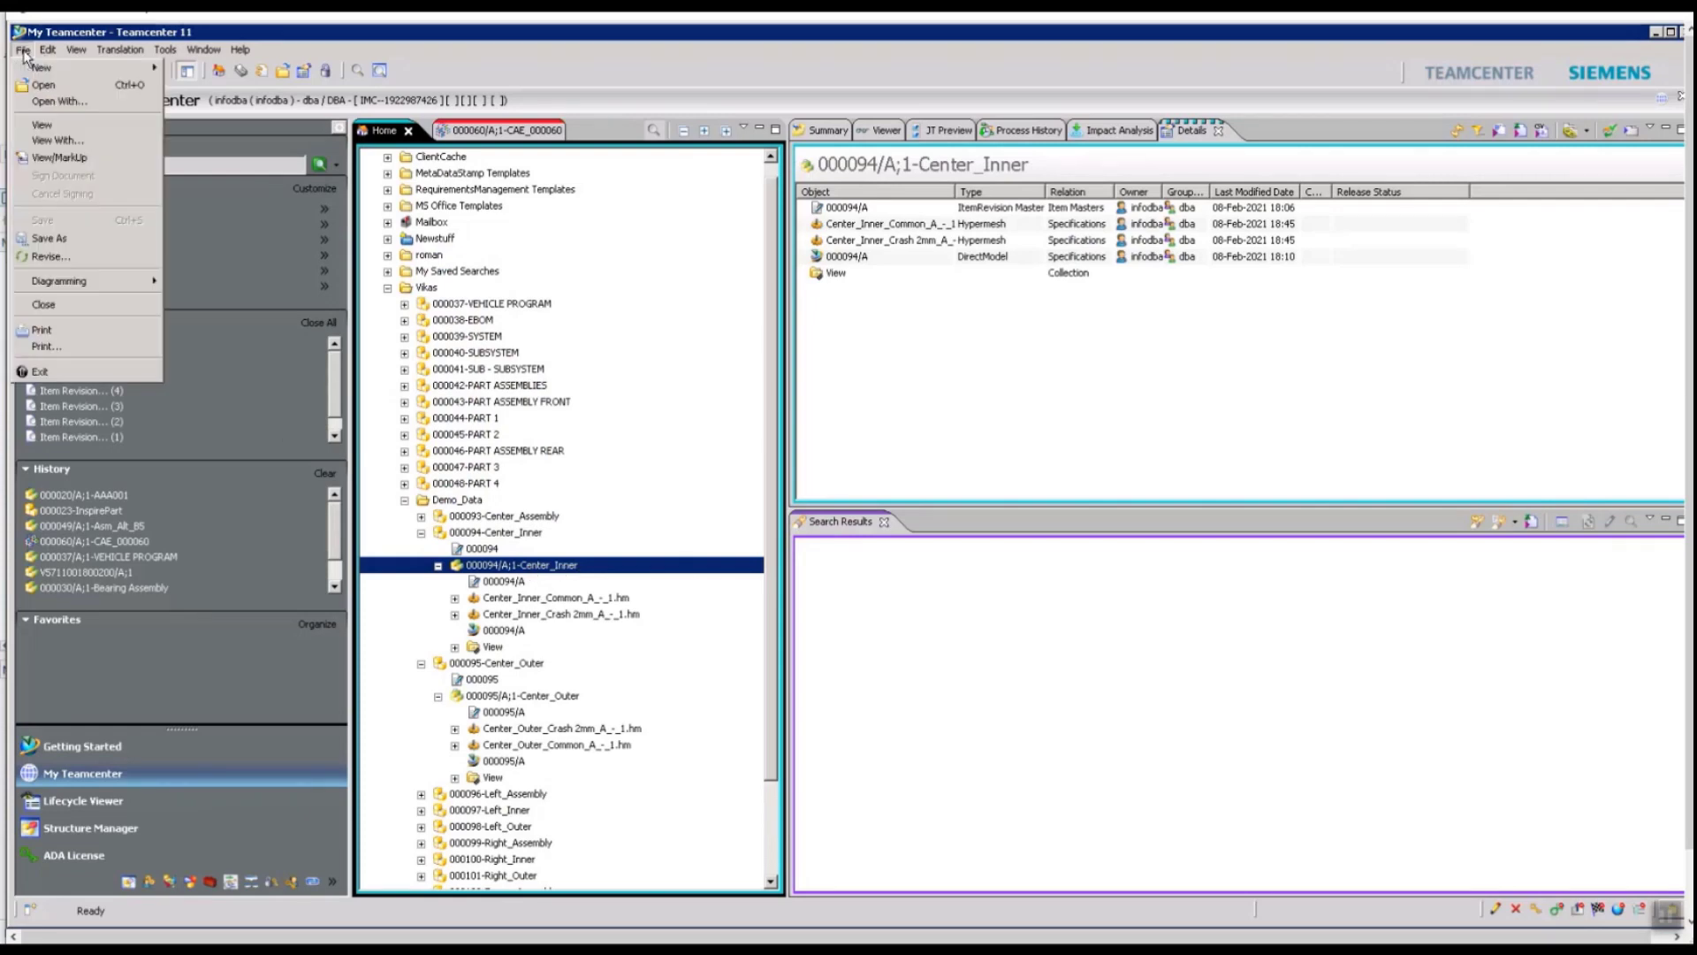
click(89, 256)
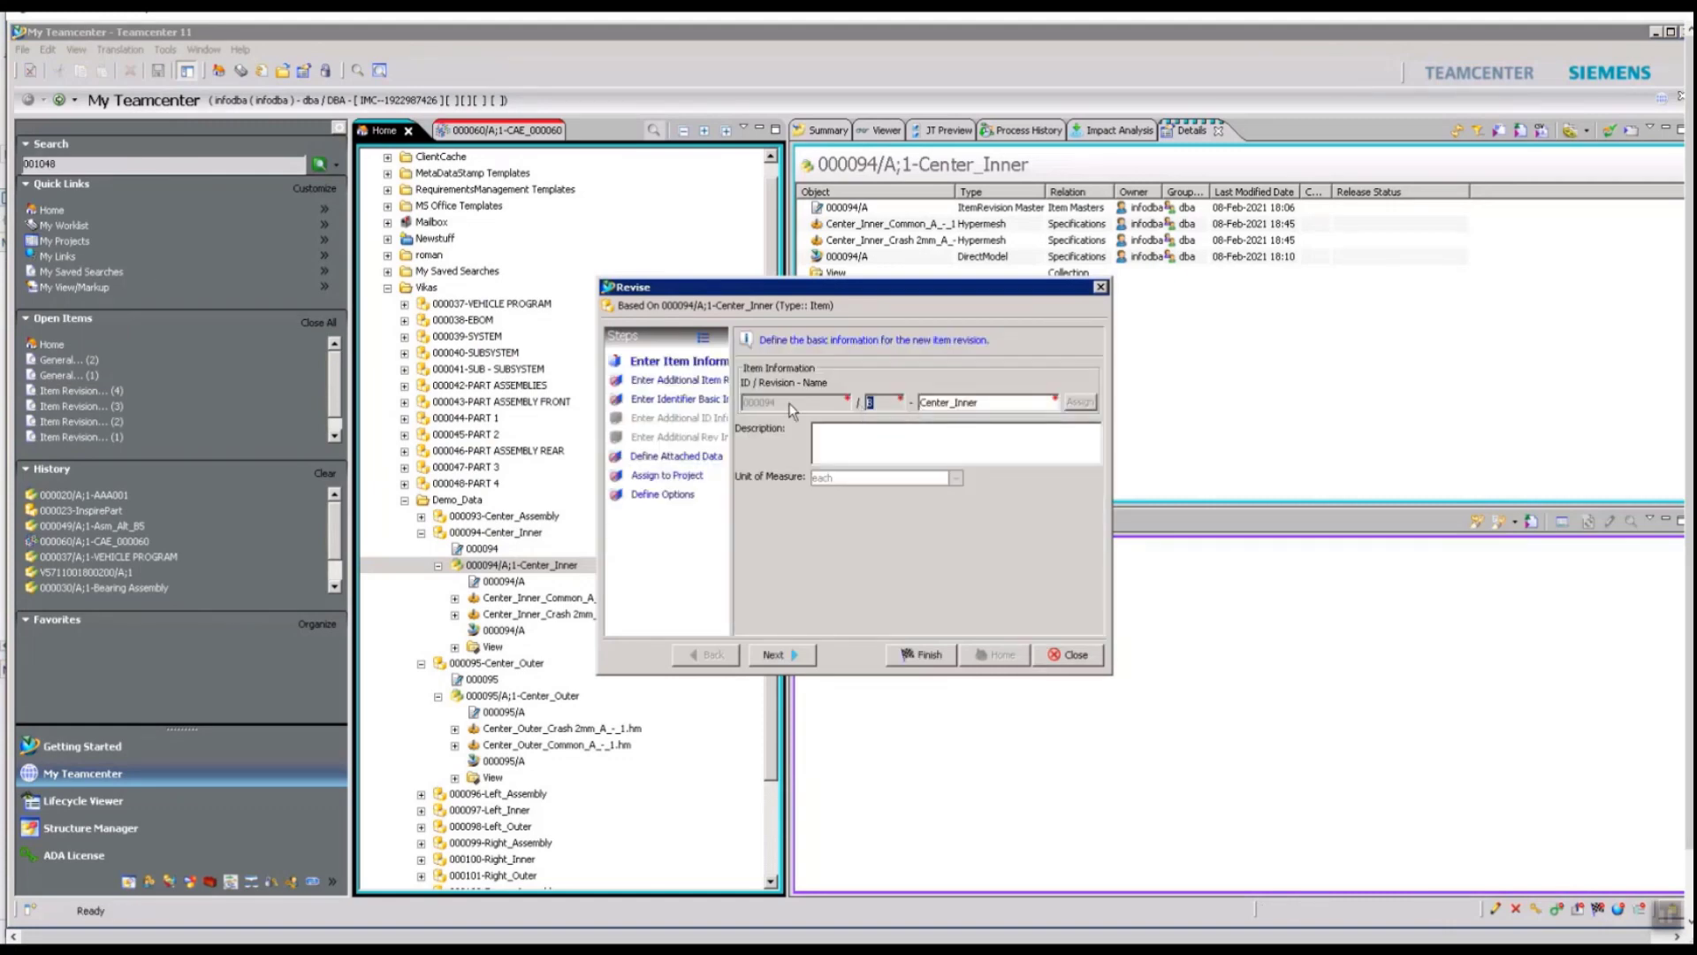
click(920, 661)
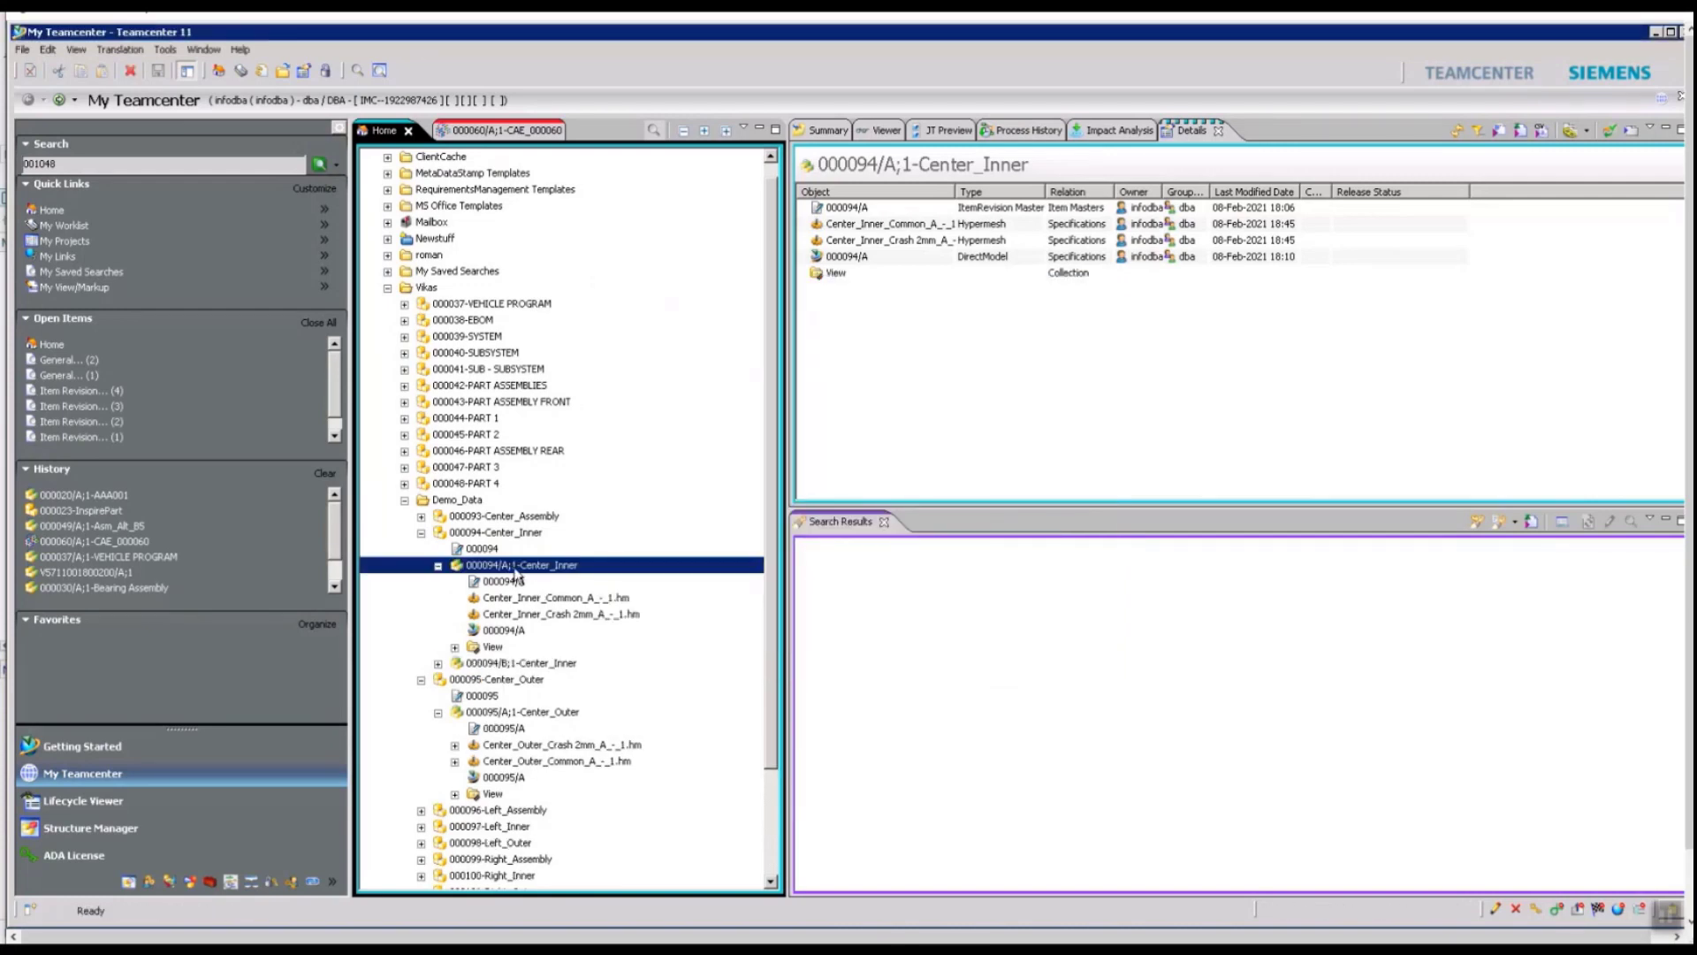
click(526, 663)
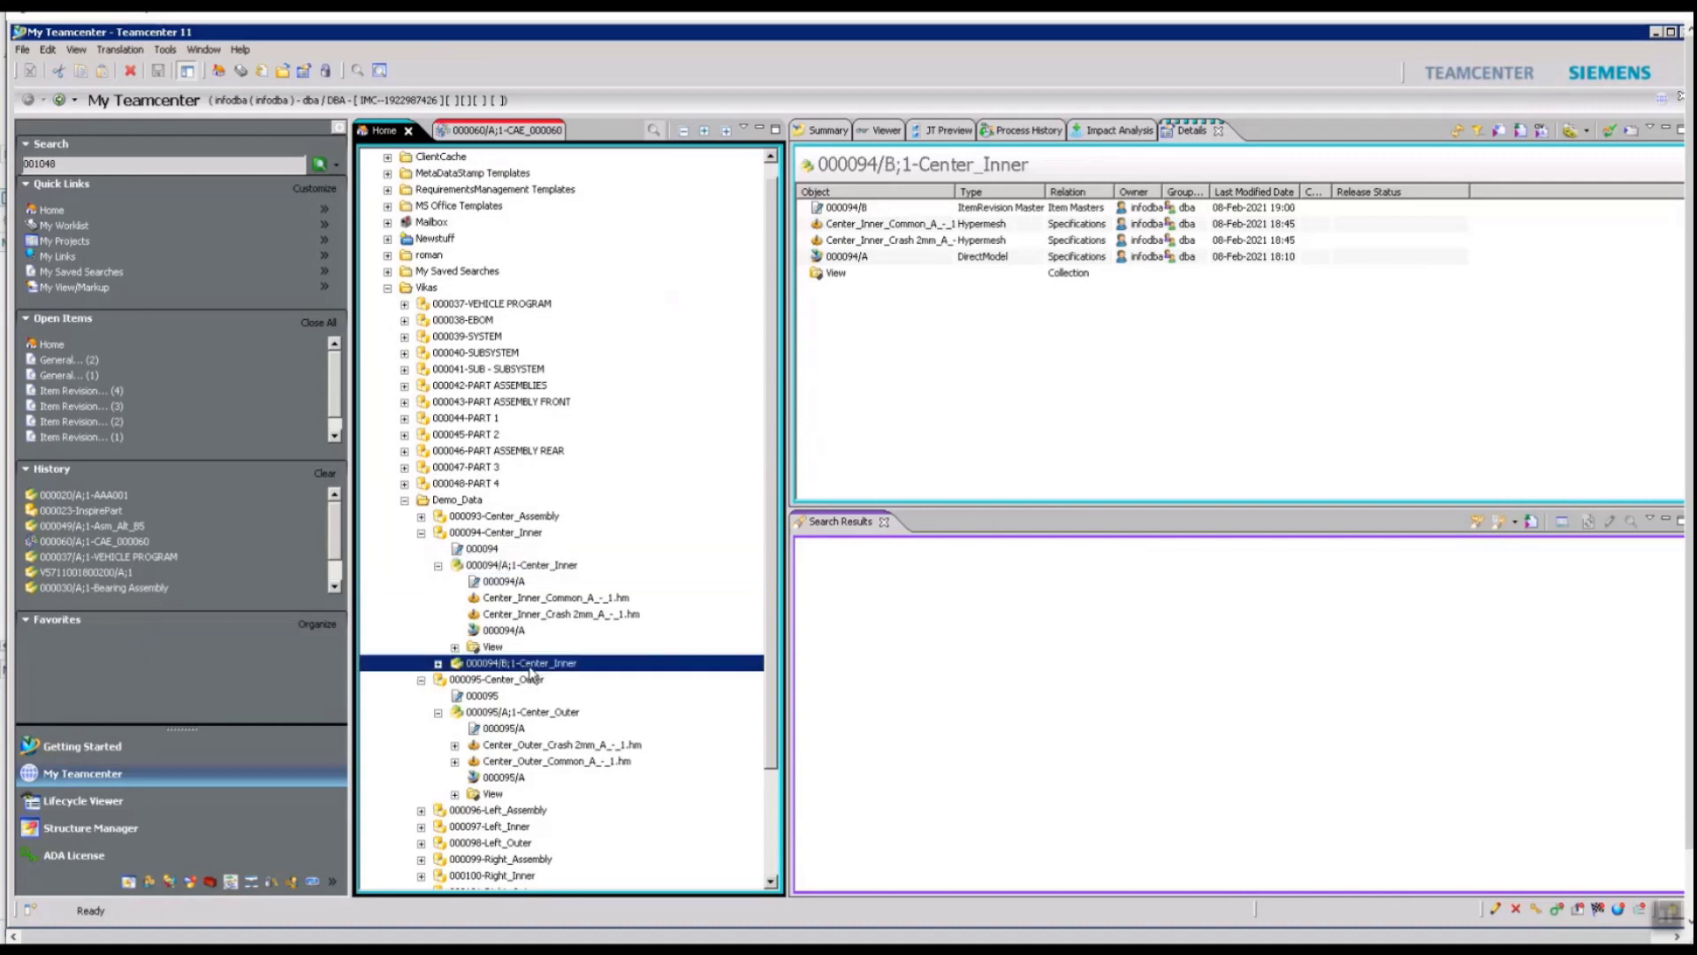
click(438, 664)
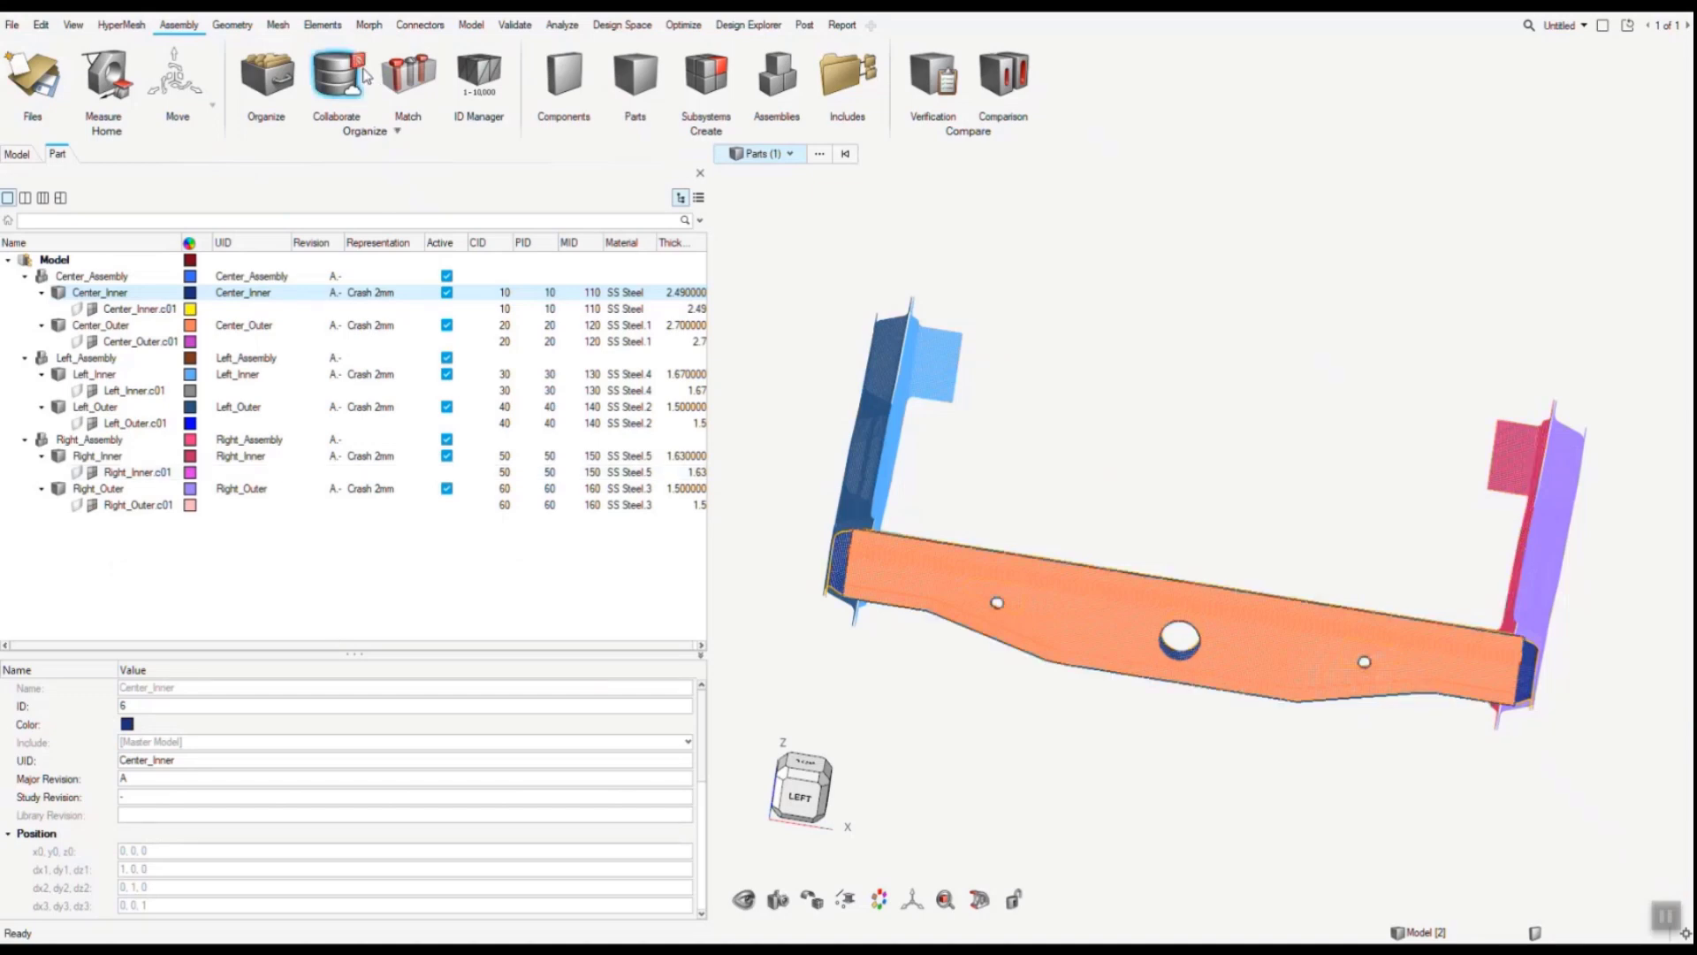
- Return to HyperMesh, reopen the Subscribed Parts list, and check the latest revision of Center_Inner against Teamcenter
click(362, 64)
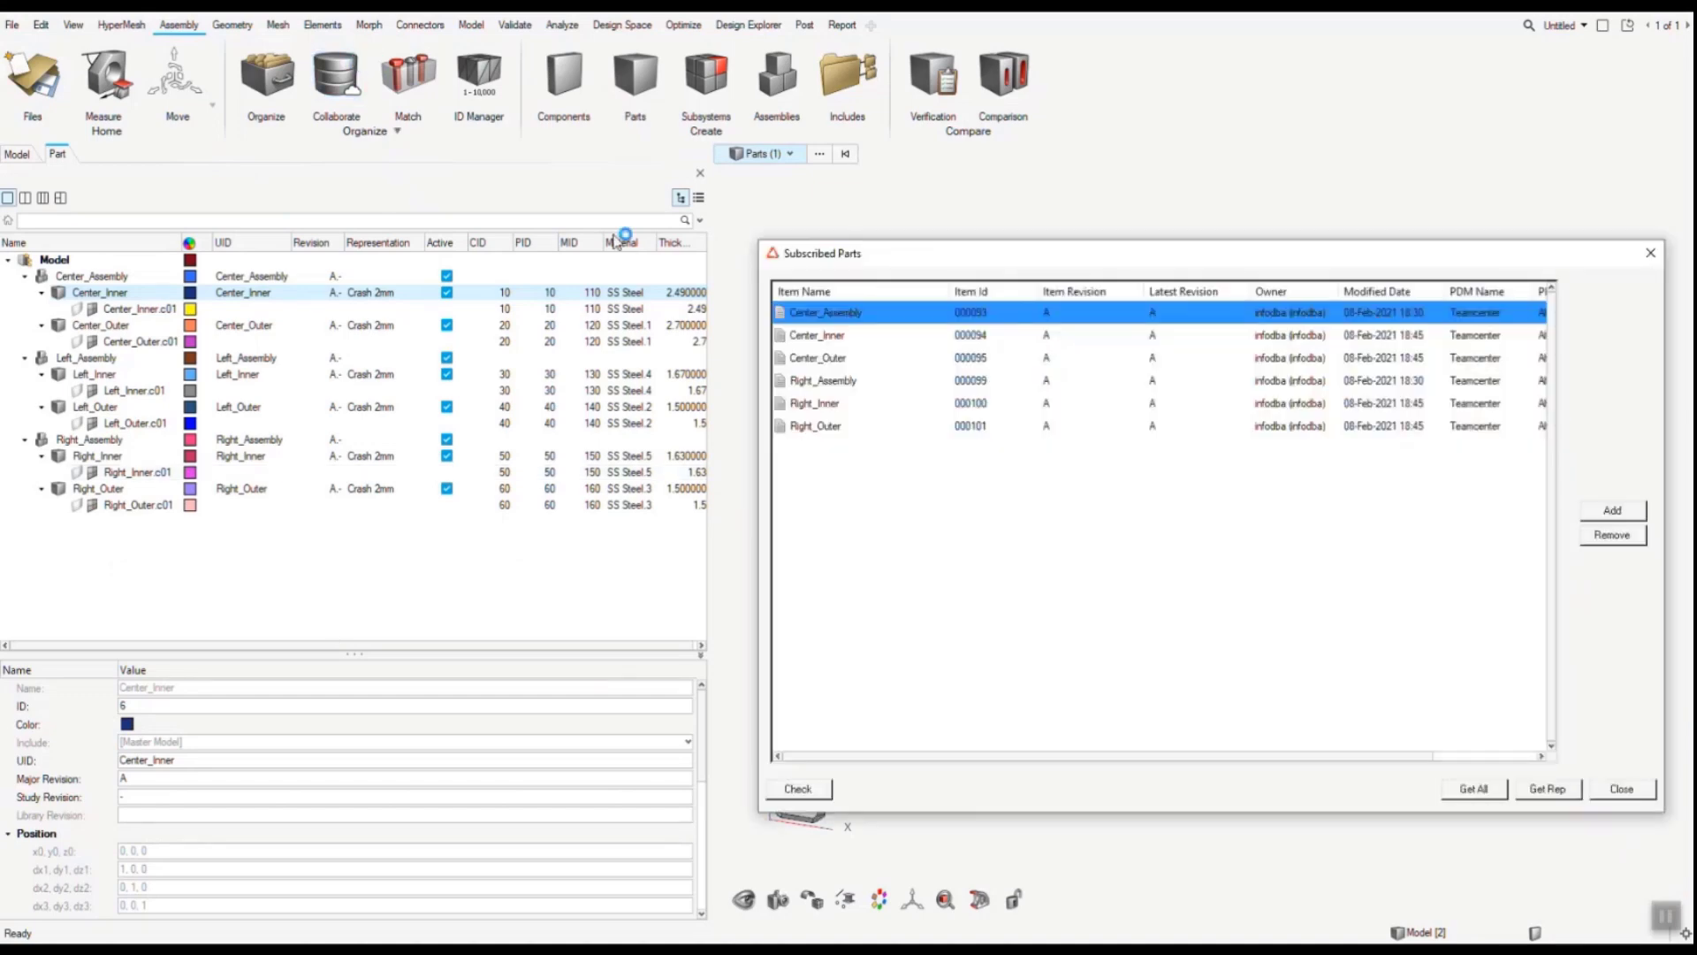
click(885, 338)
drag(1028, 259, 786, 257)
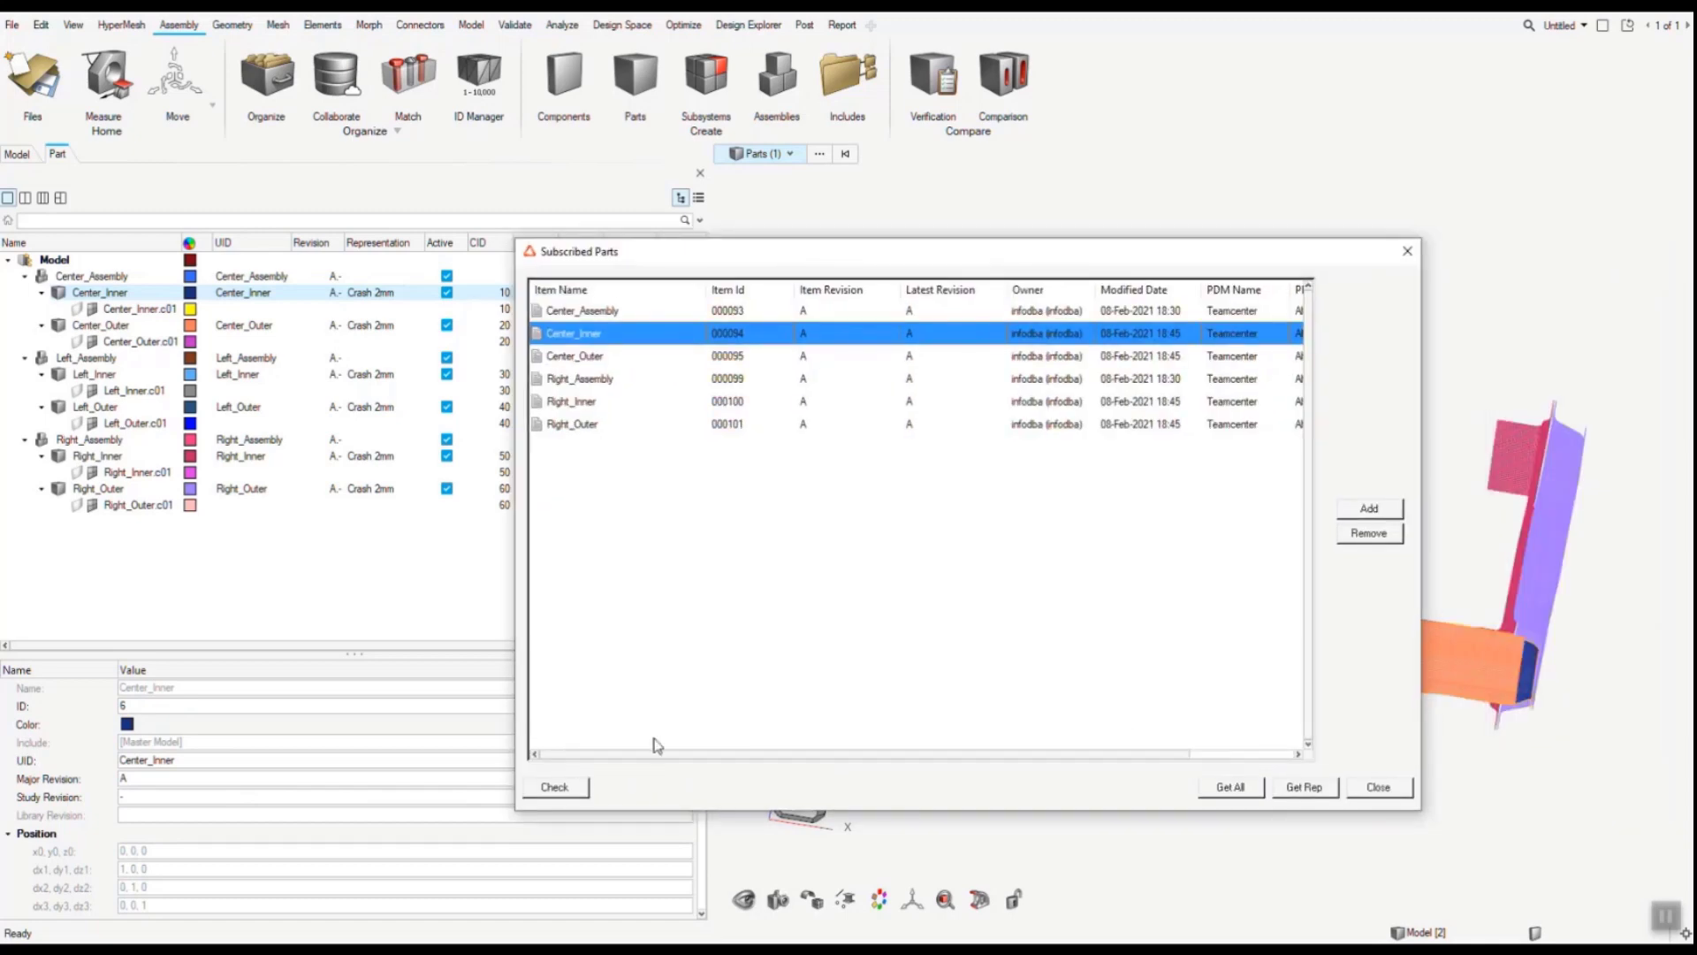
click(568, 795)
click(582, 356)
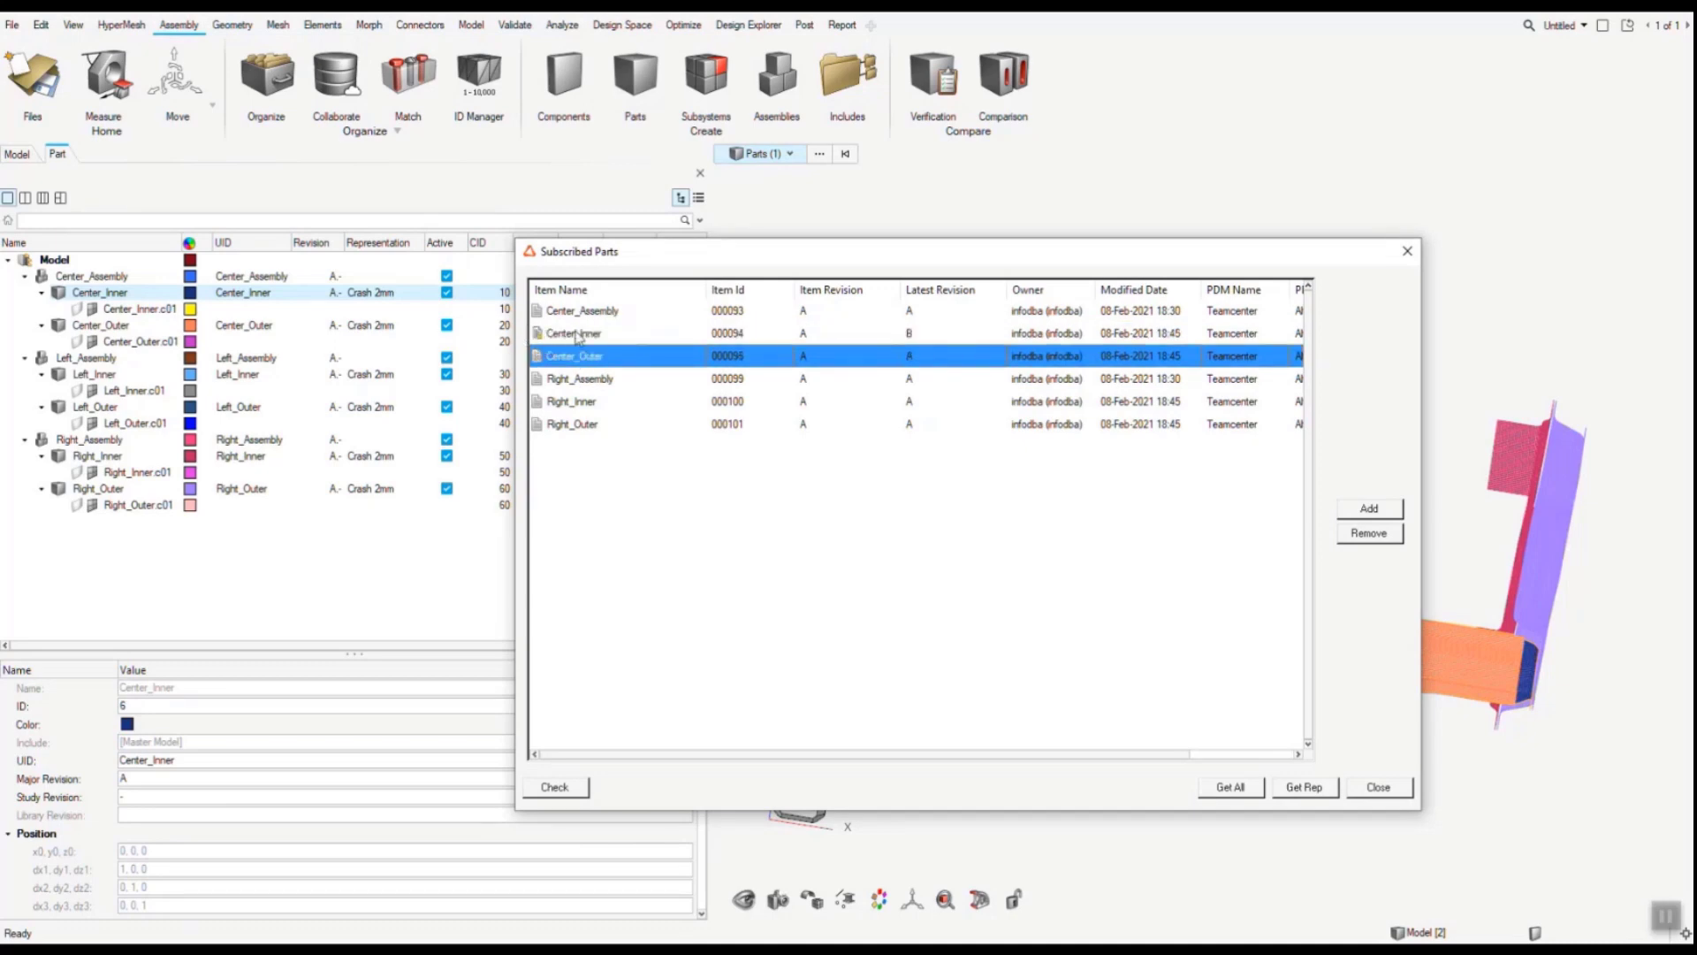
click(913, 334)
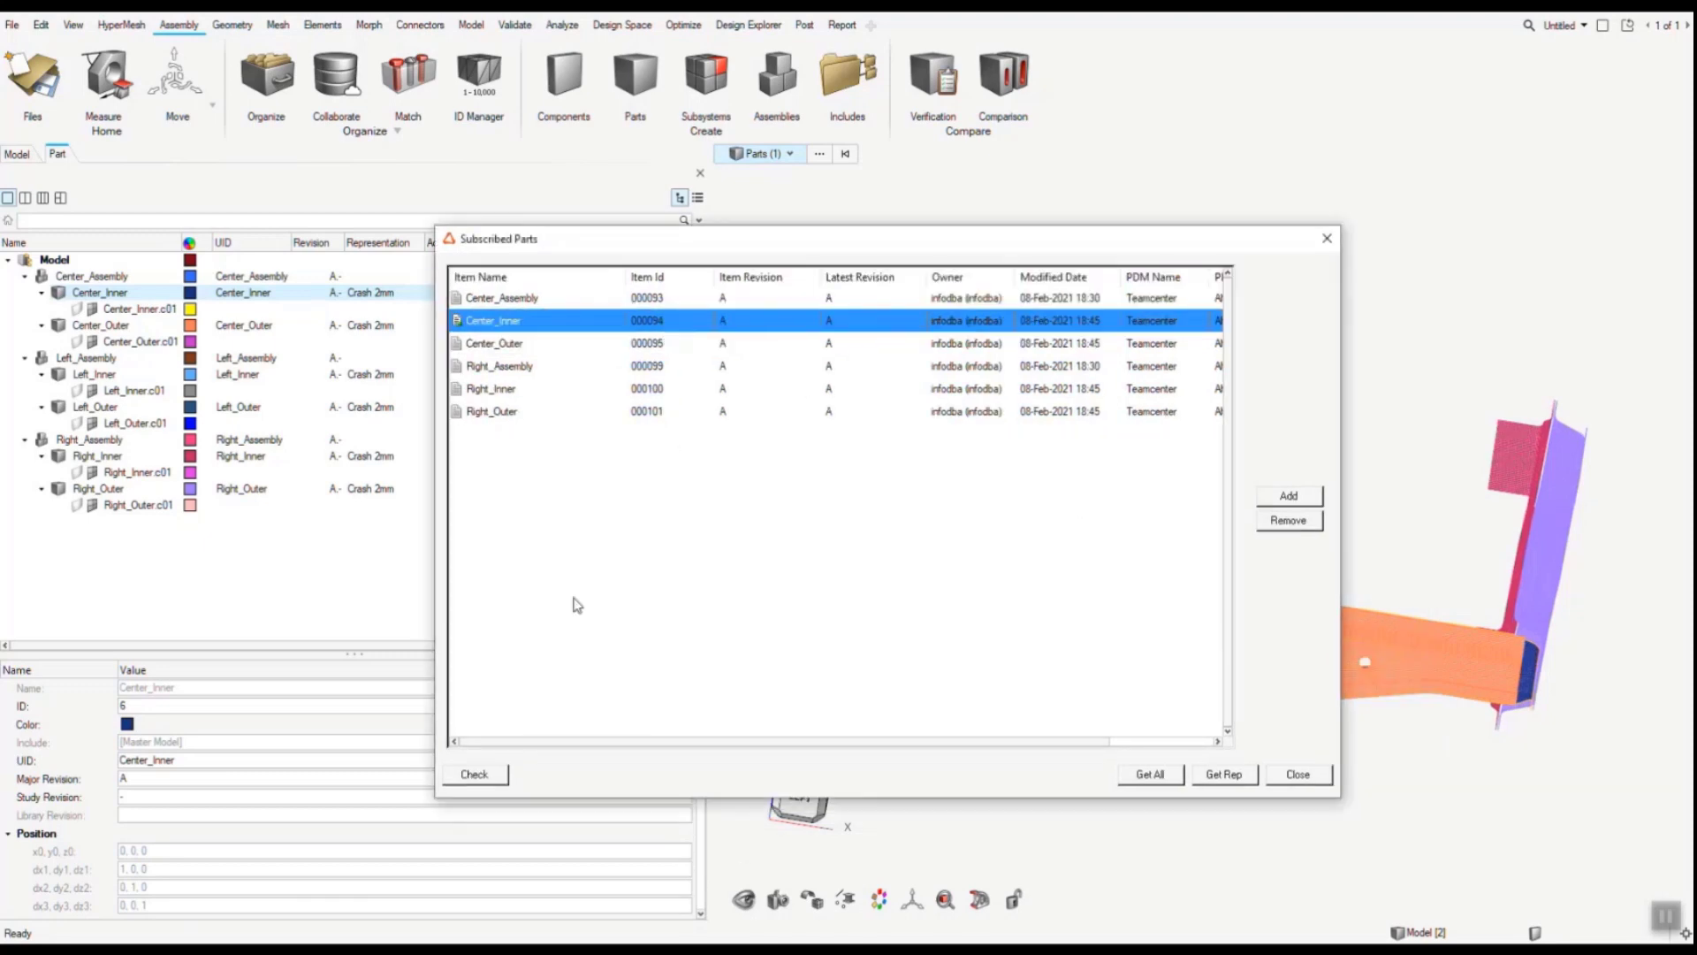
click(483, 778)
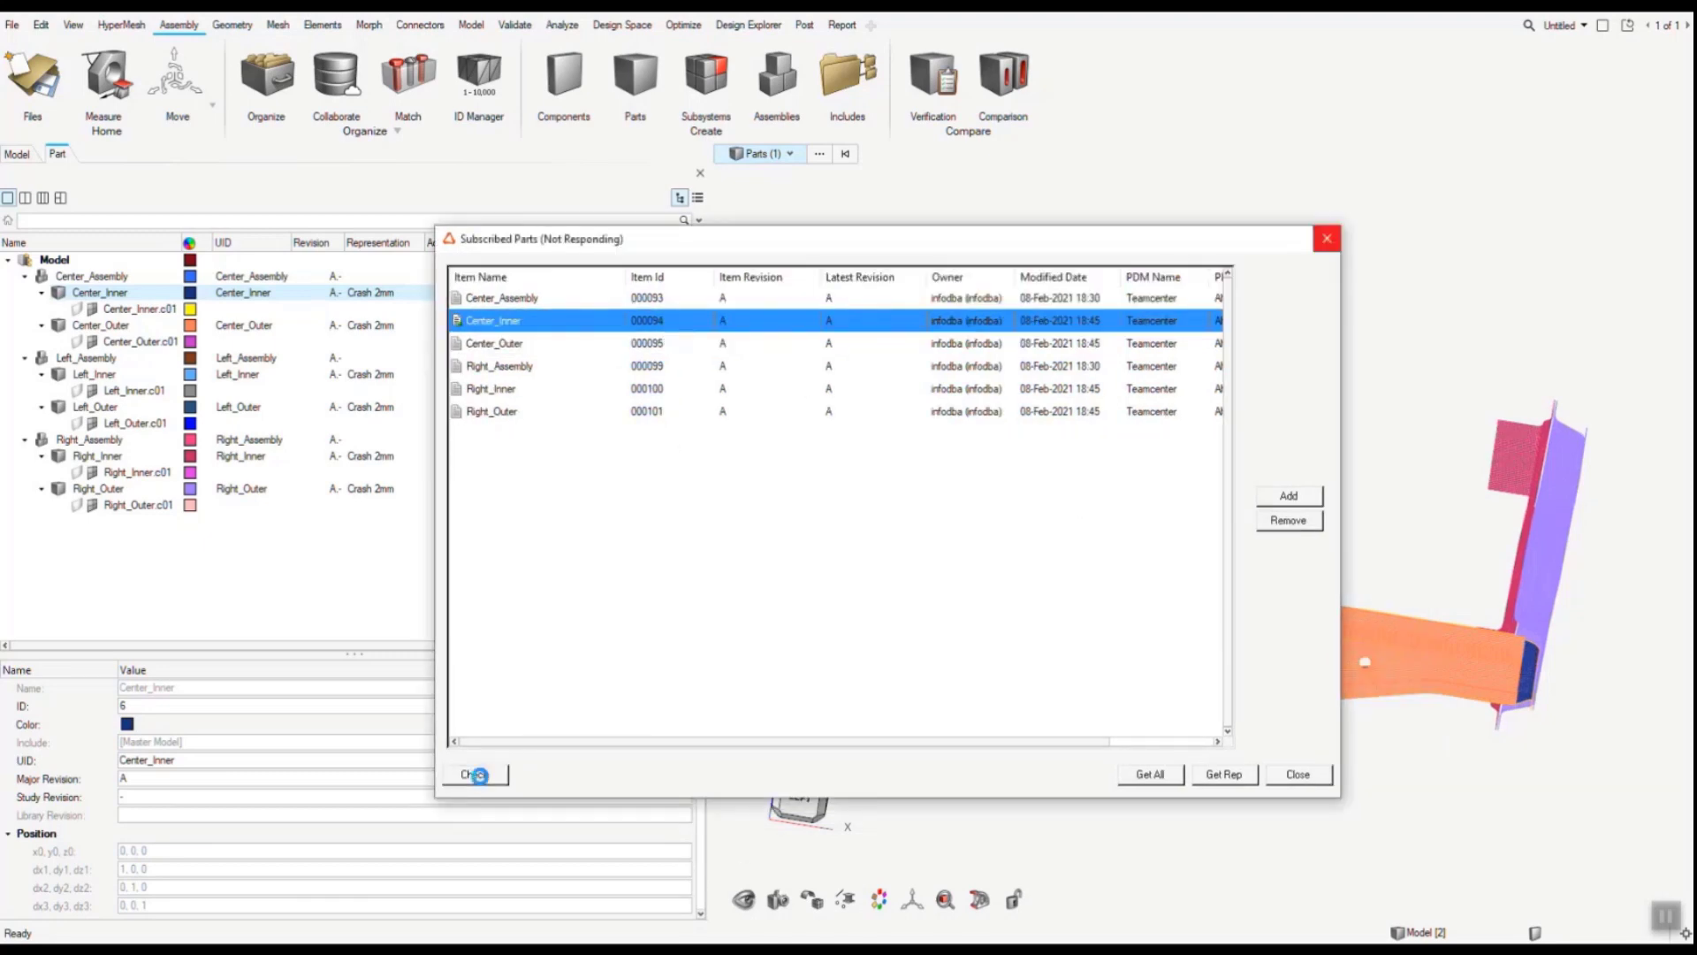
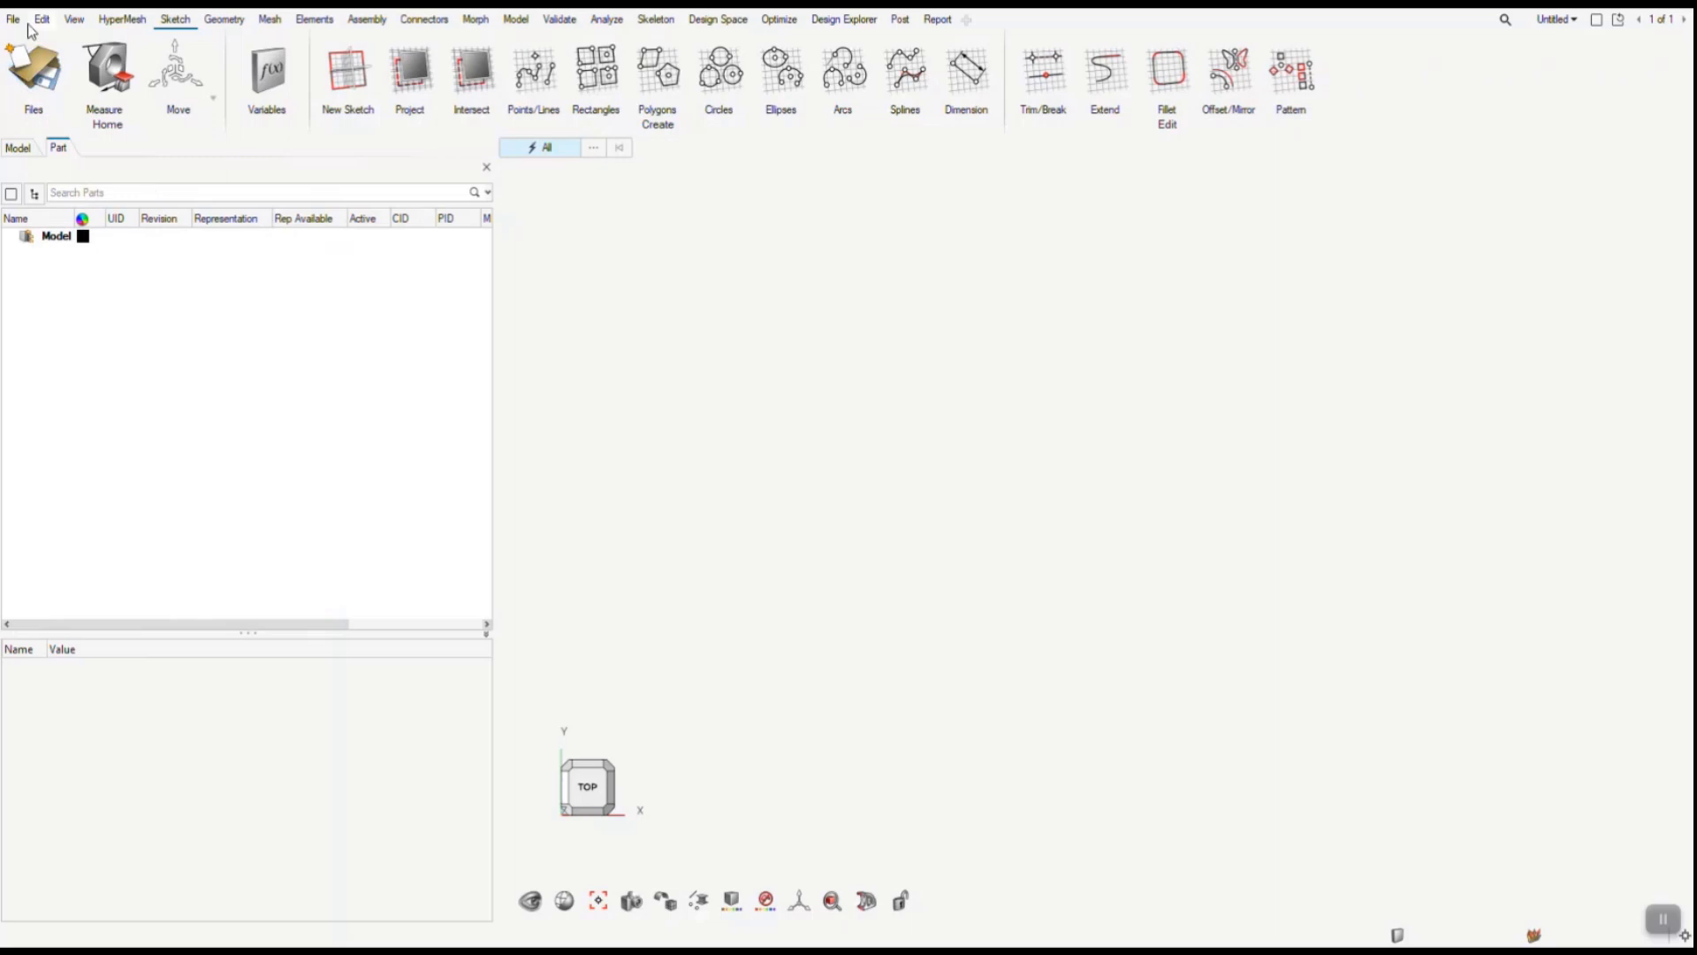
- Open BOM import from a PDM system and add a new repository entry of type OpenPDM
click(13, 19)
mouse_move(80, 164)
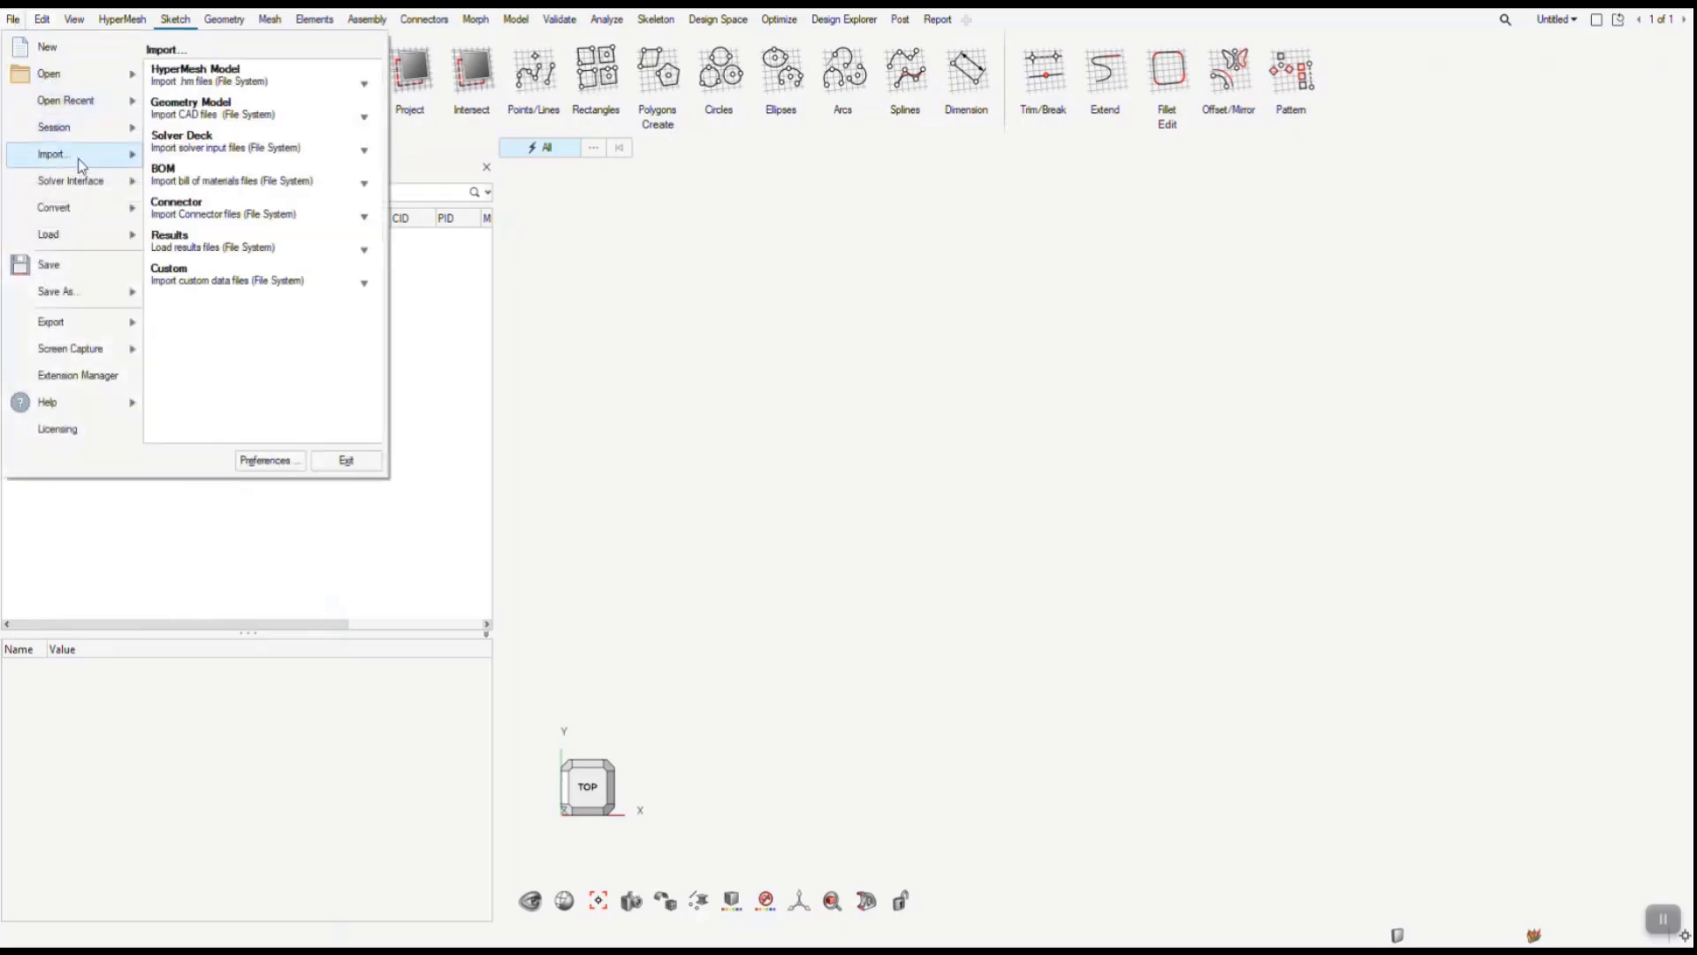
click(363, 184)
click(381, 220)
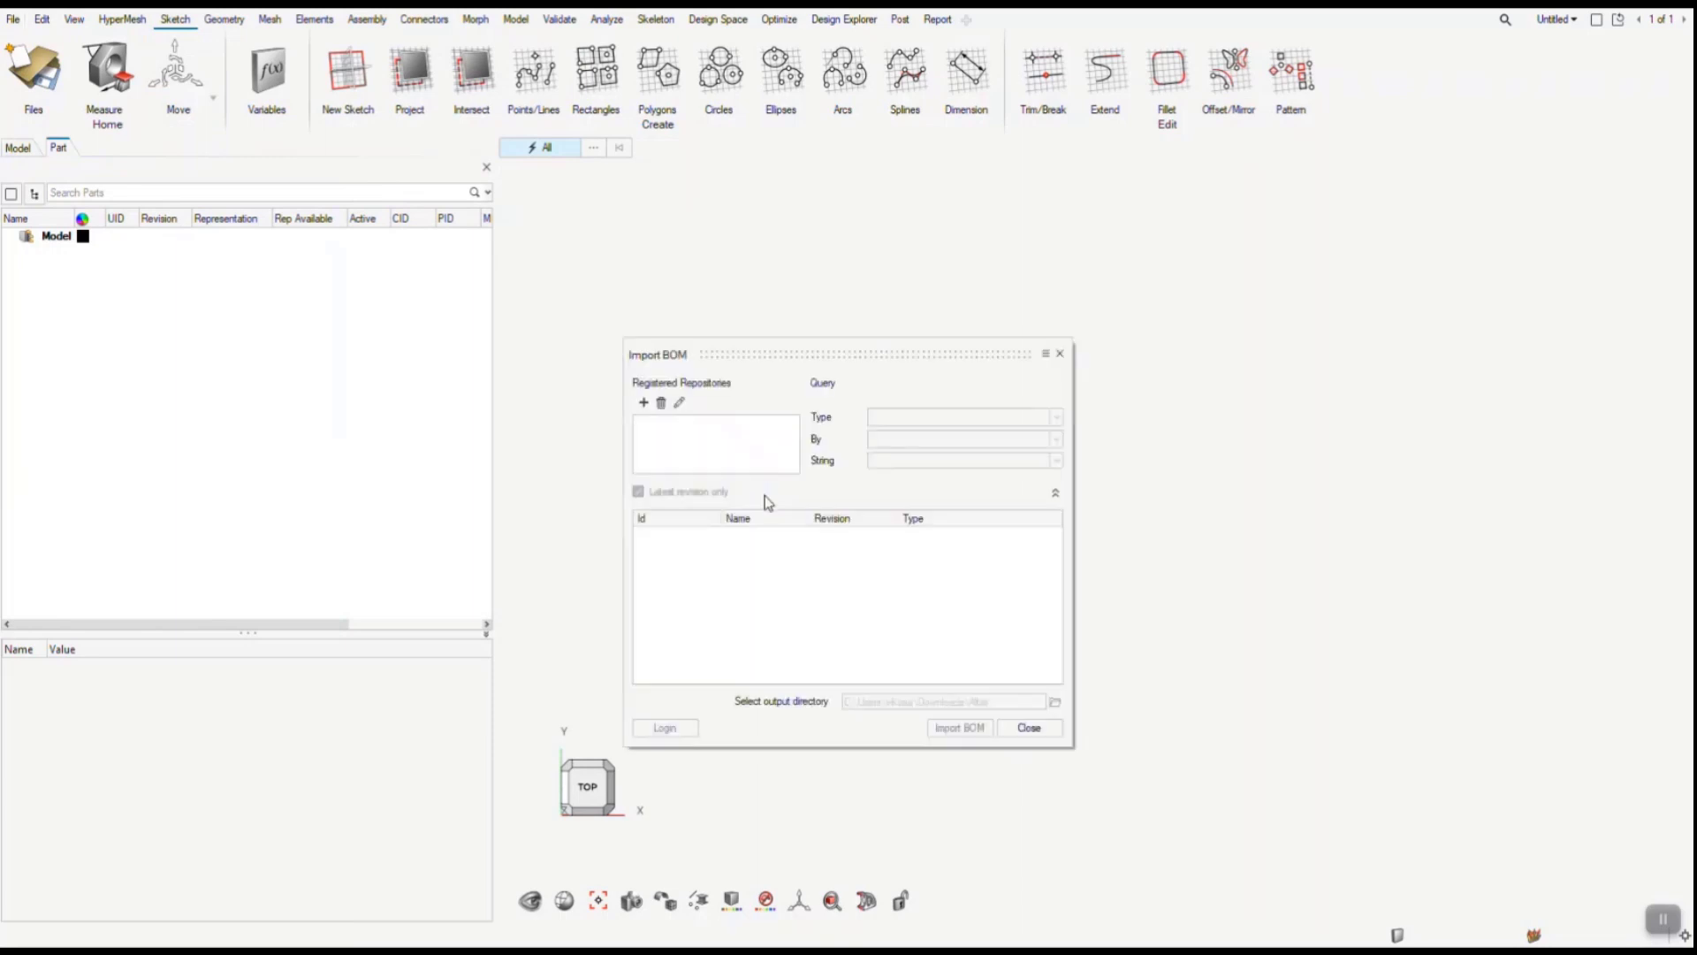
click(641, 404)
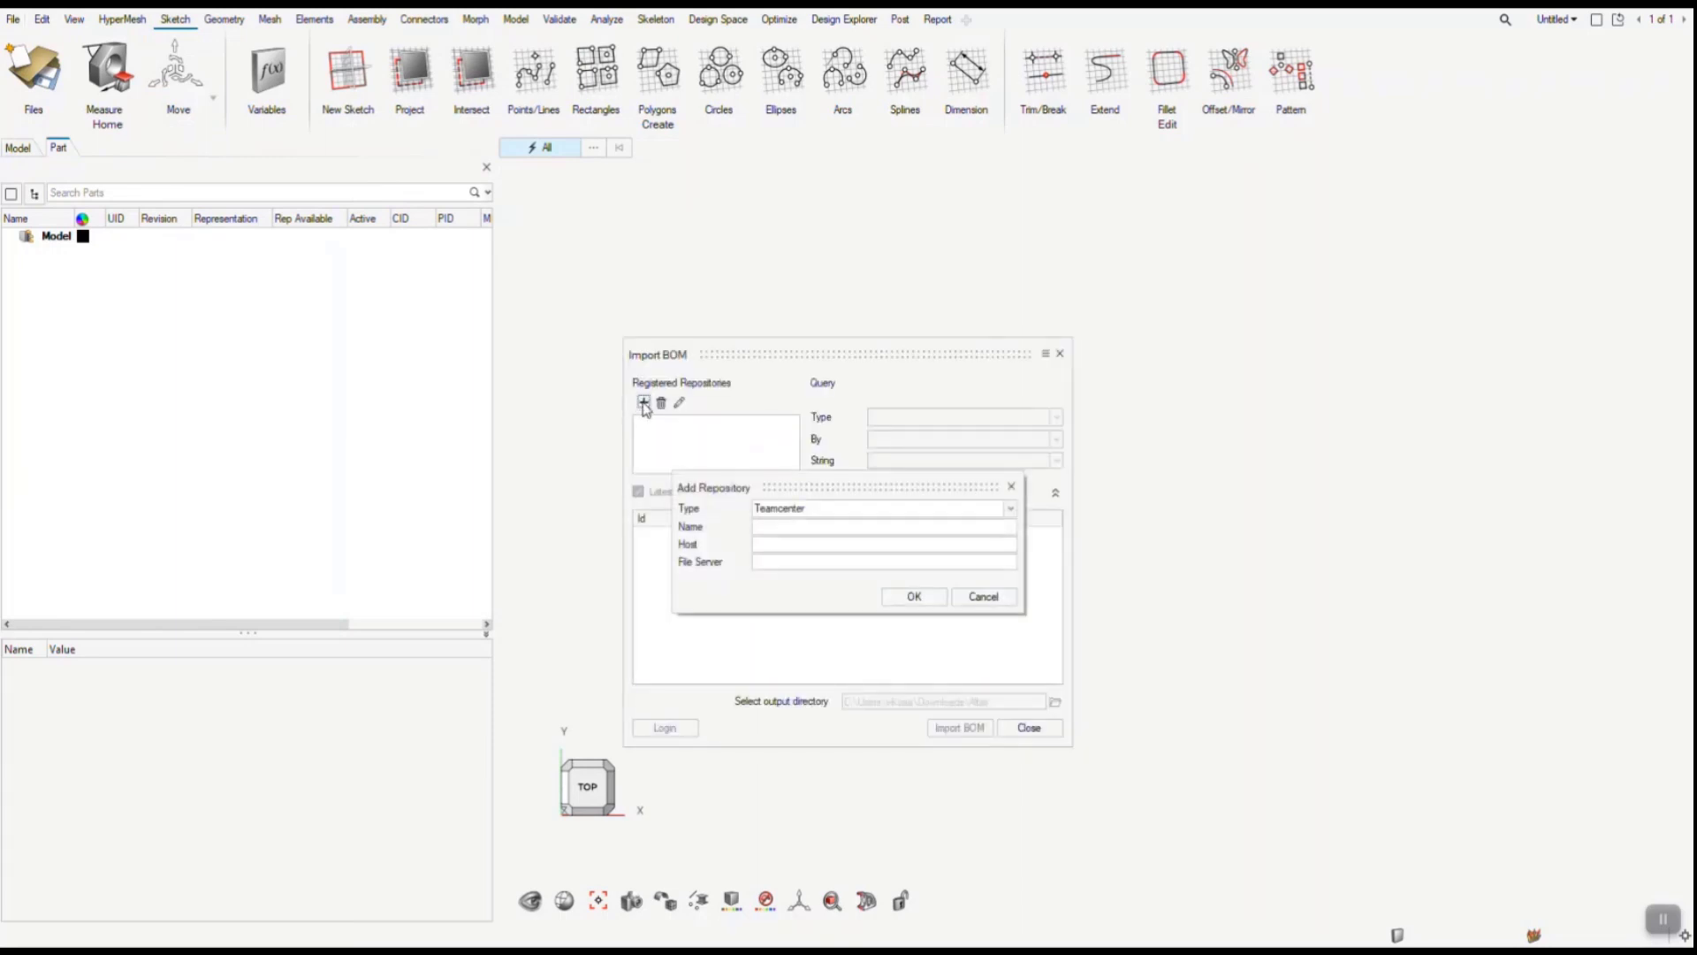
click(806, 511)
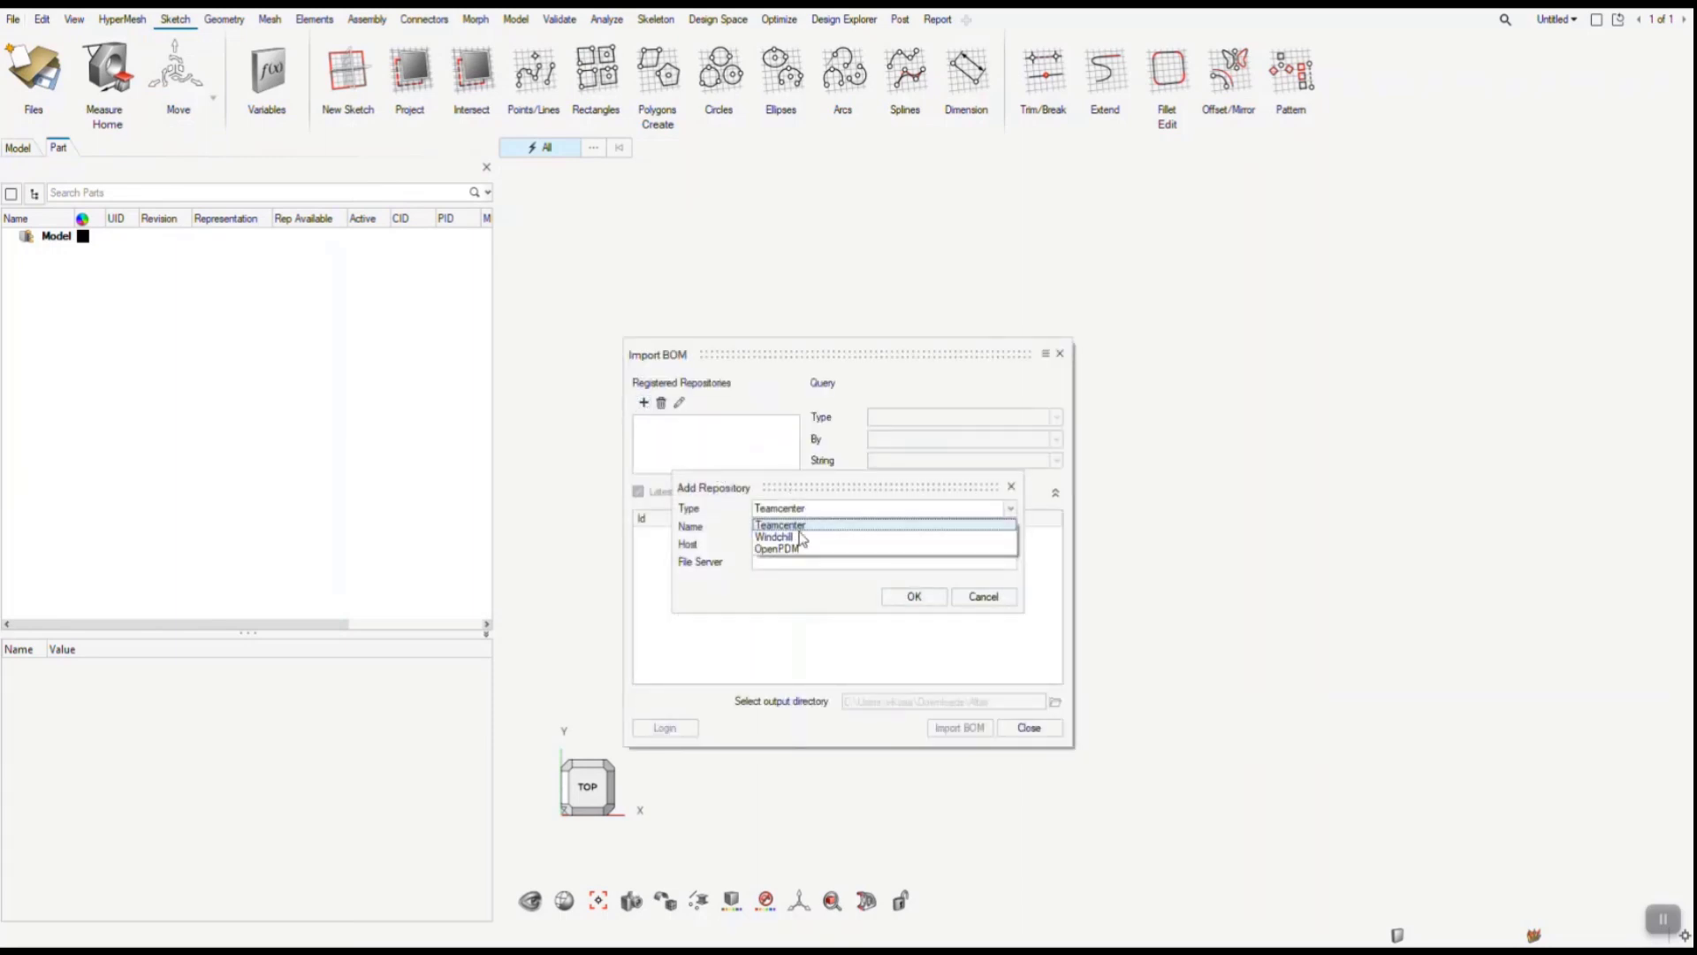
click(792, 552)
click(790, 528)
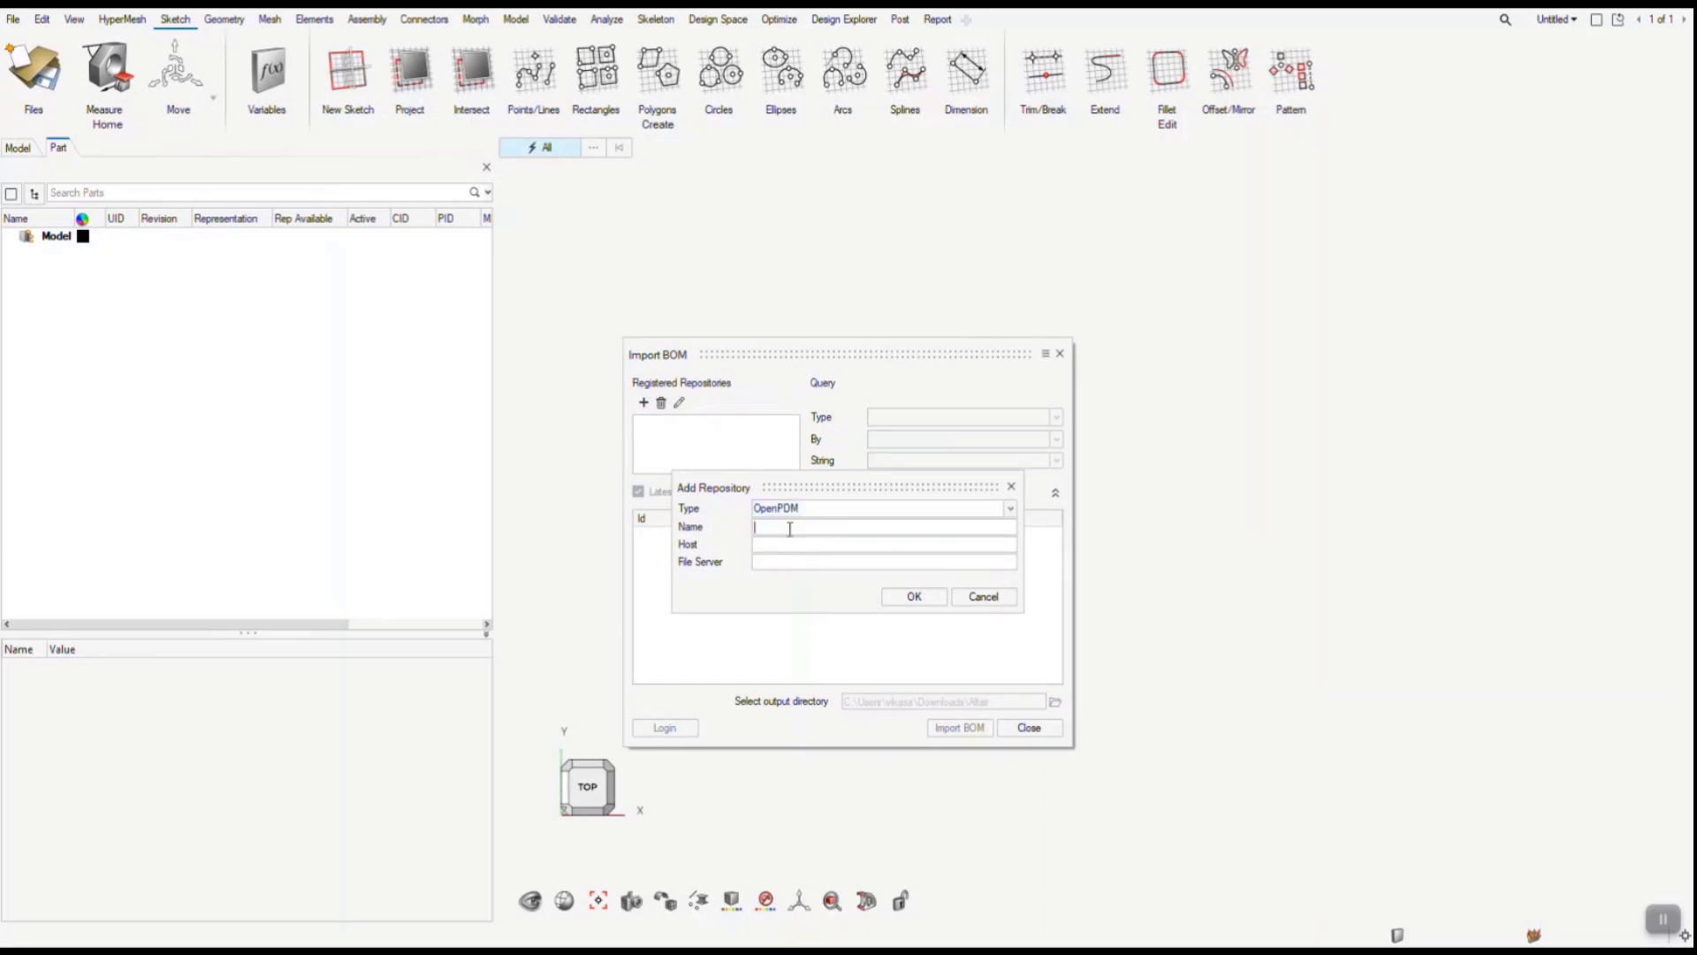
text(OpenPDM-TC)
text(http://tr-openpdm1.prog.altair.com:40111)
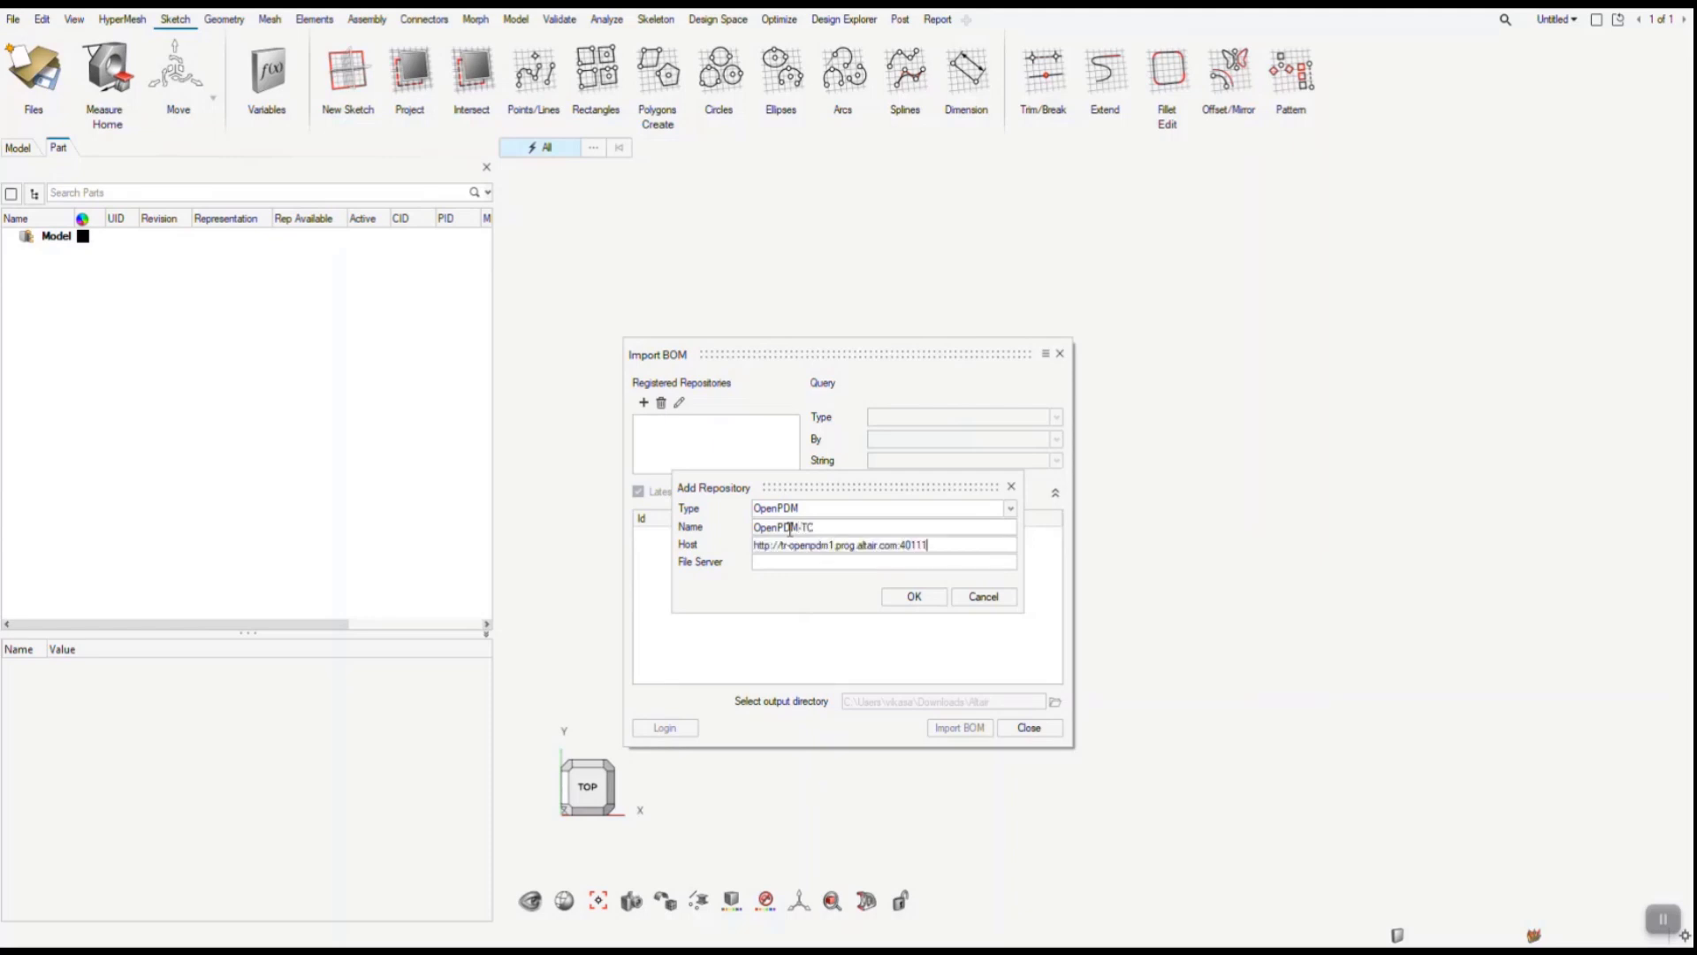
key(Tab)
text(http://tr-openpdm1.prog.altair.com:40111)
text(/api/file)
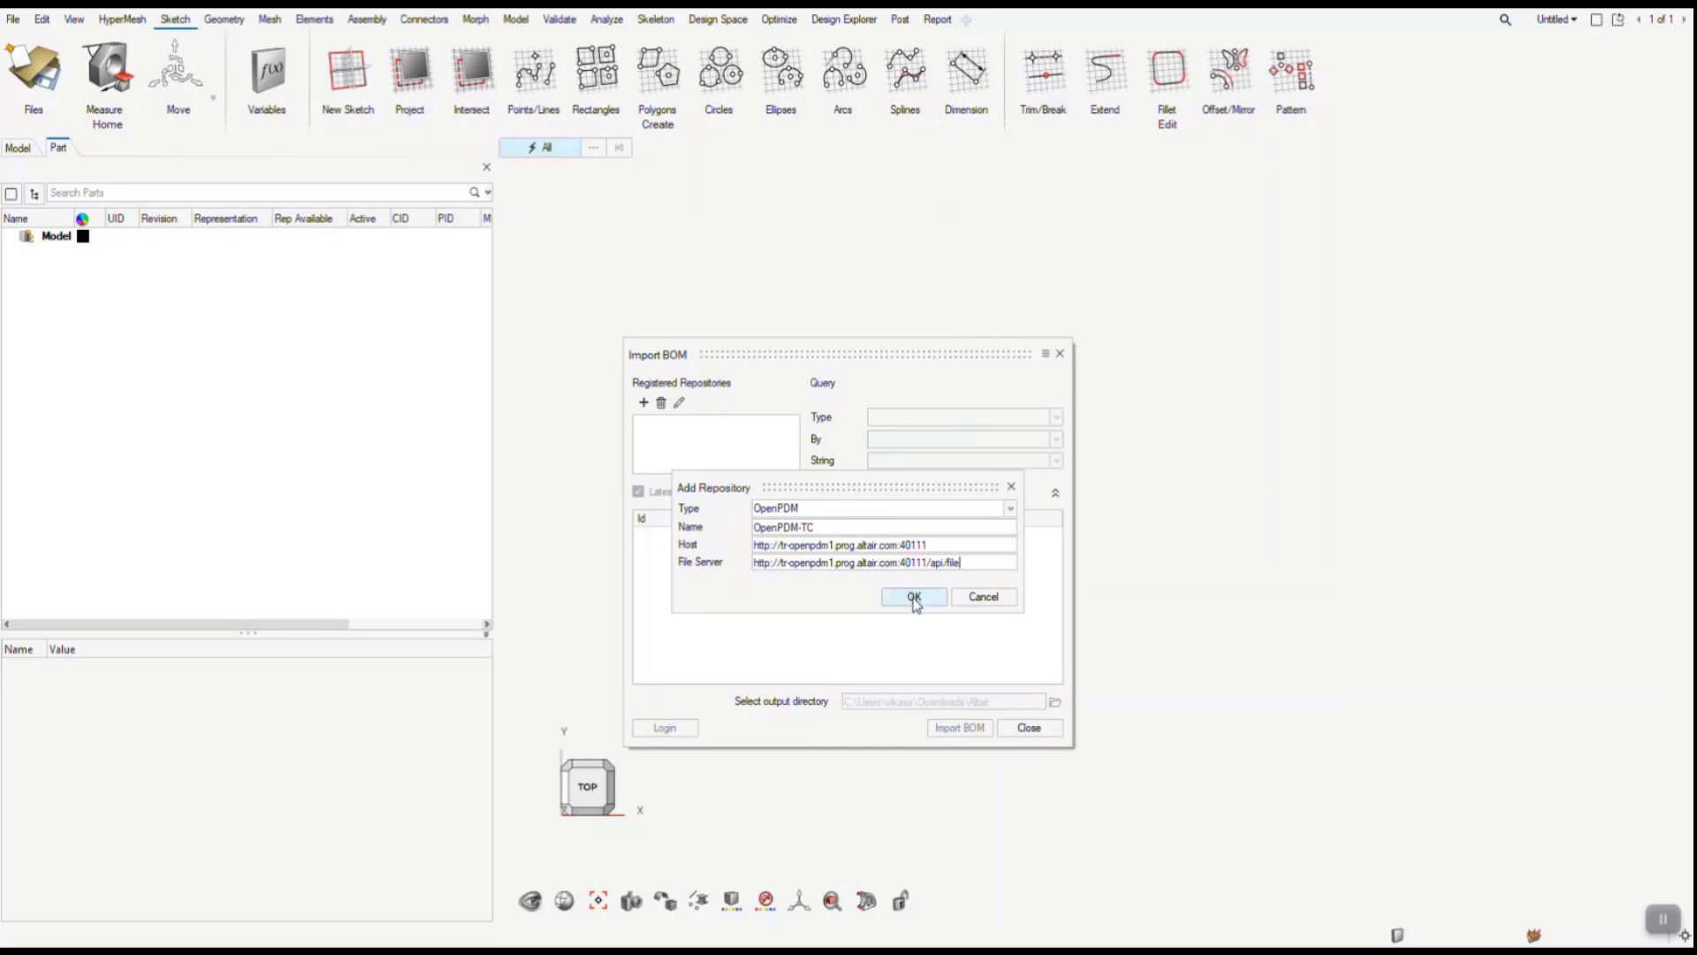
click(915, 600)
click(915, 599)
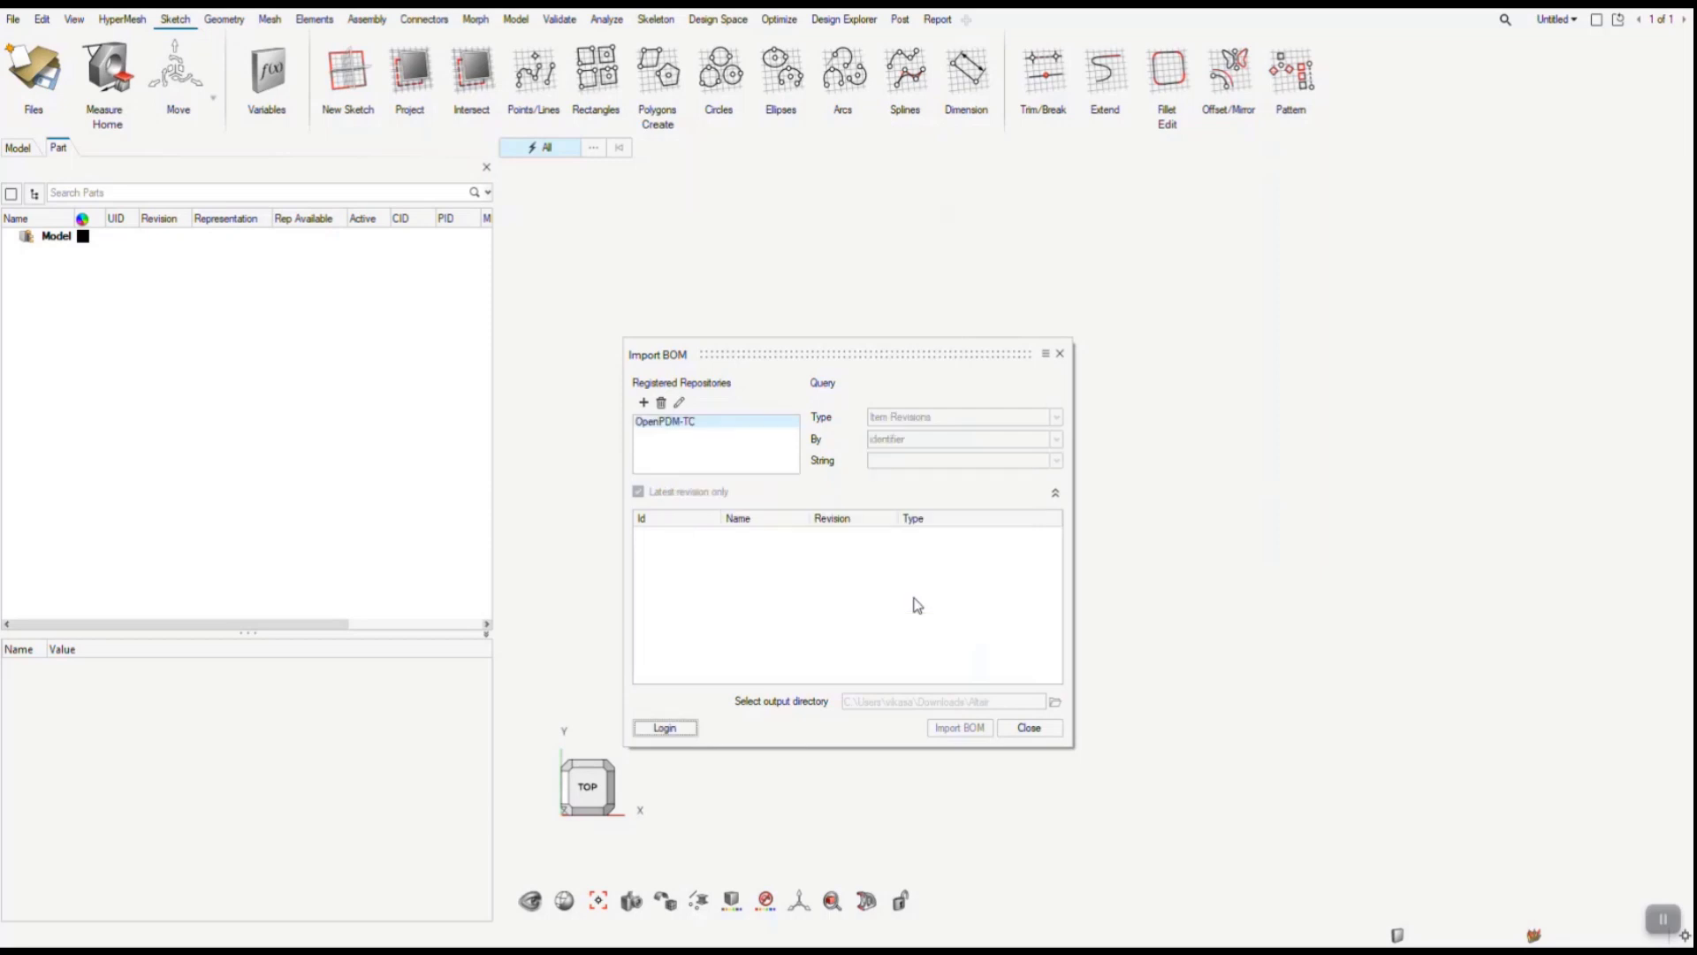
- Log in to the OpenPDM-TC repository with the user names and passwords for both OpenPDM and the PDM system
click(666, 729)
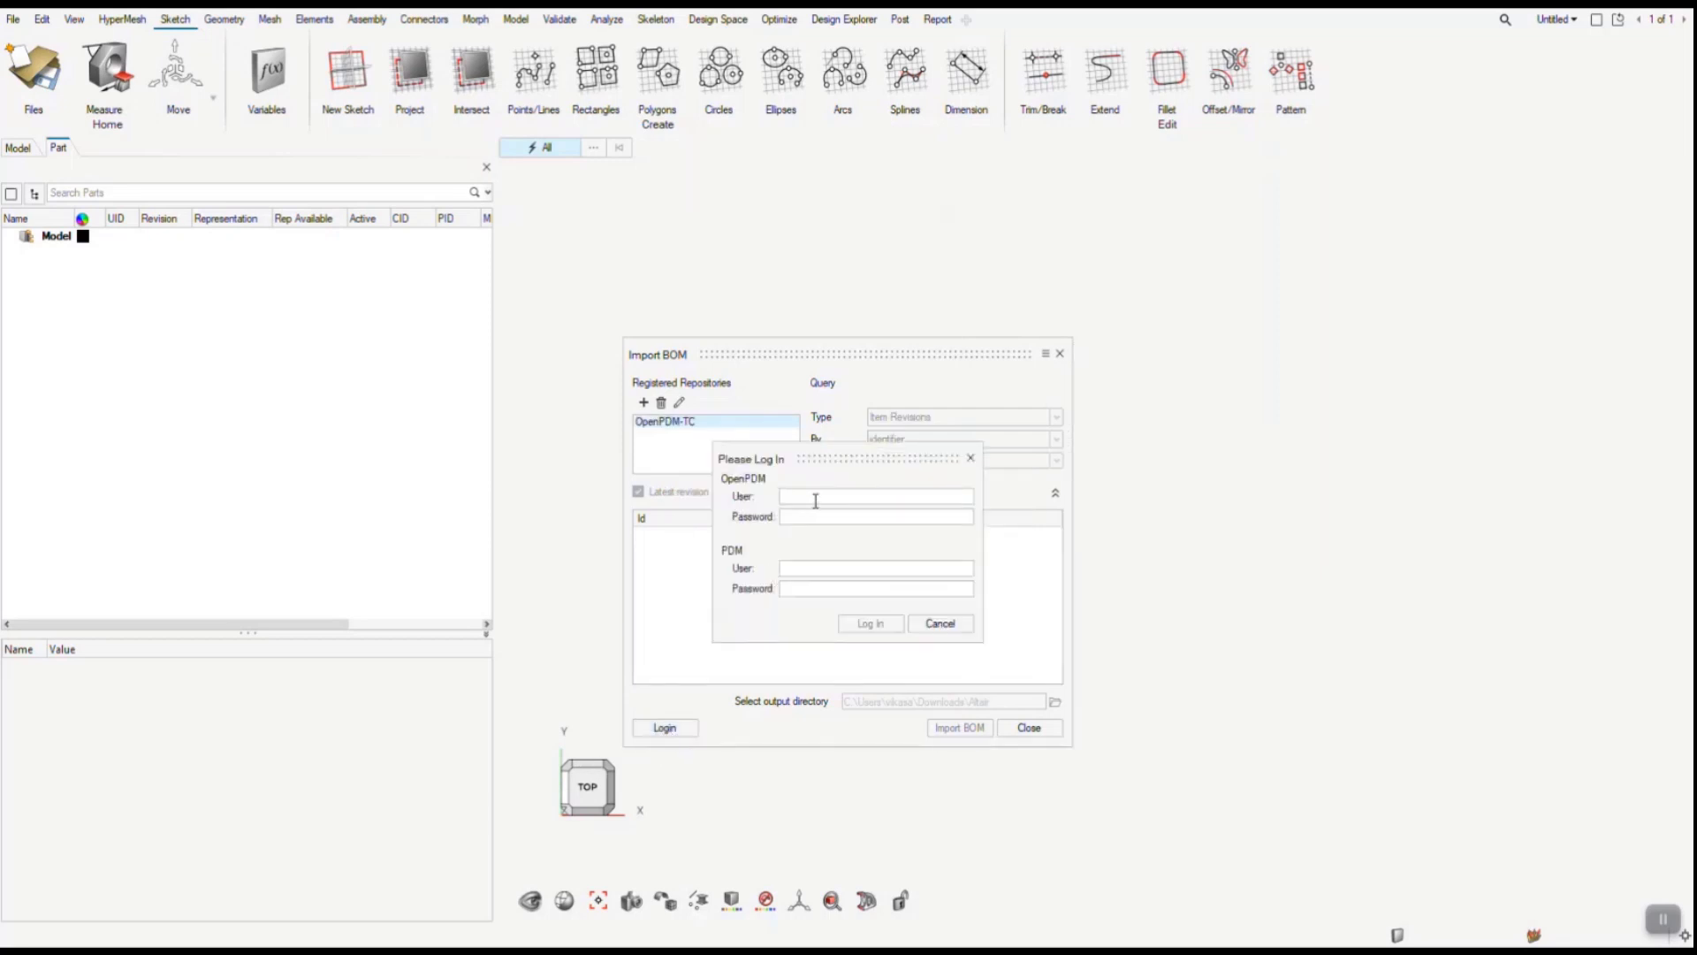
text(openpdmadmin)
key(Tab)
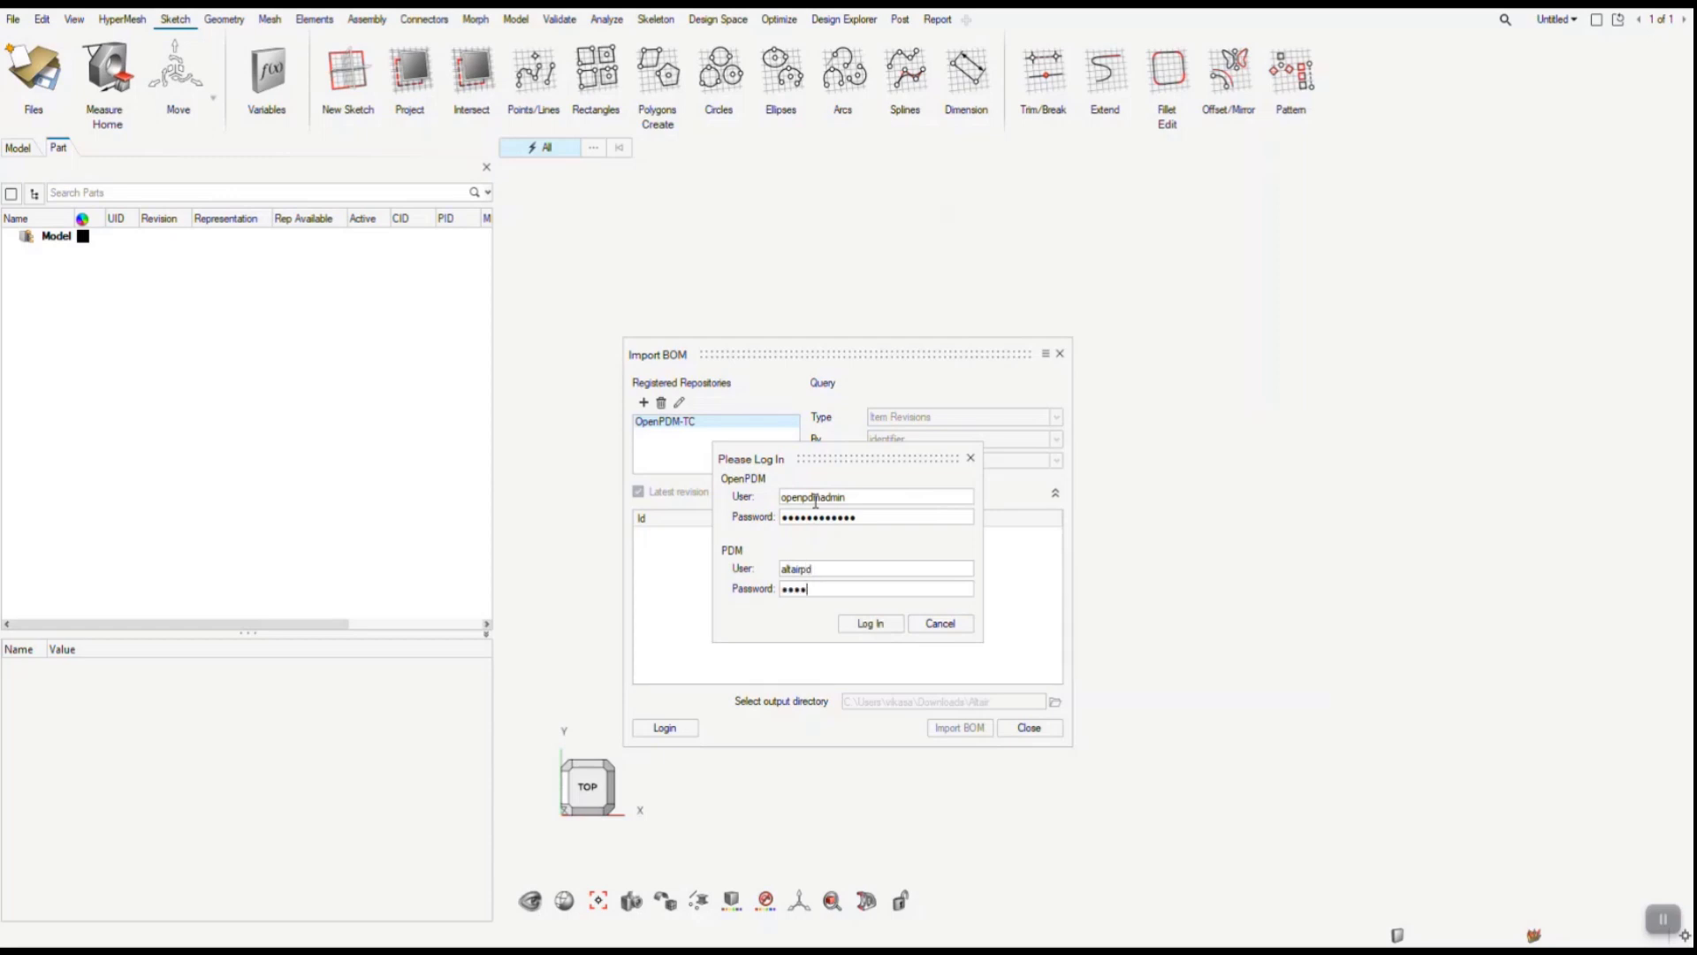
key(Return)
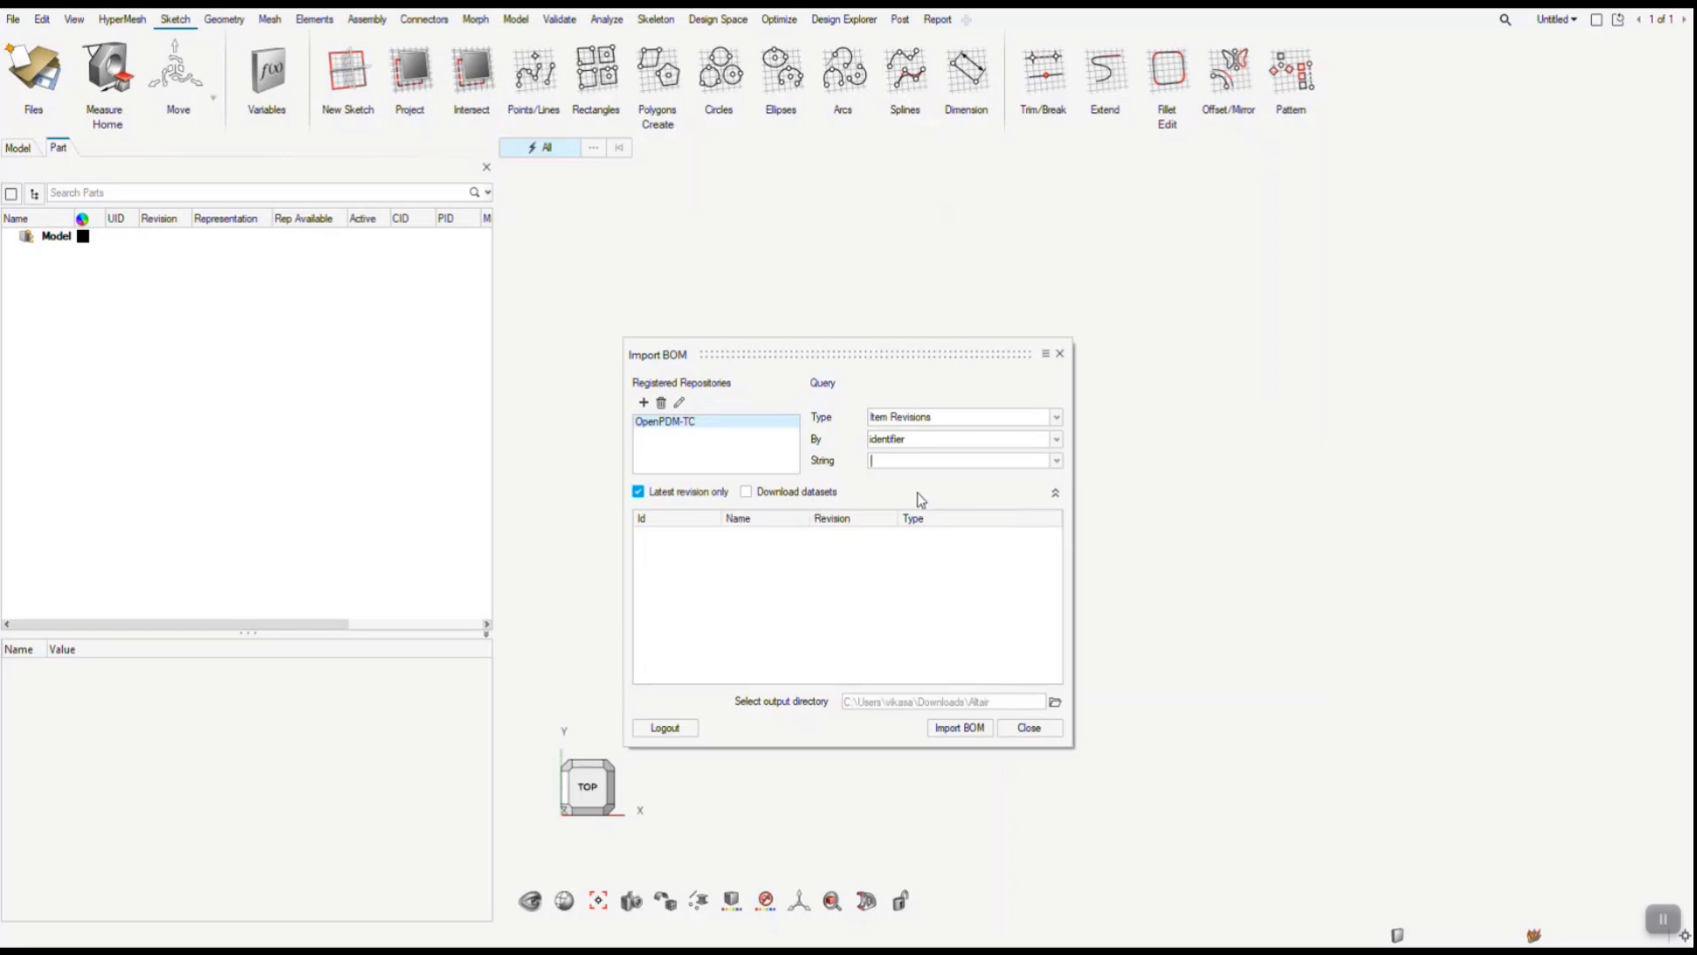
- Query the OpenPDM-TC repository for item revisions by identifier *600*
text(*600*)
key(Return)
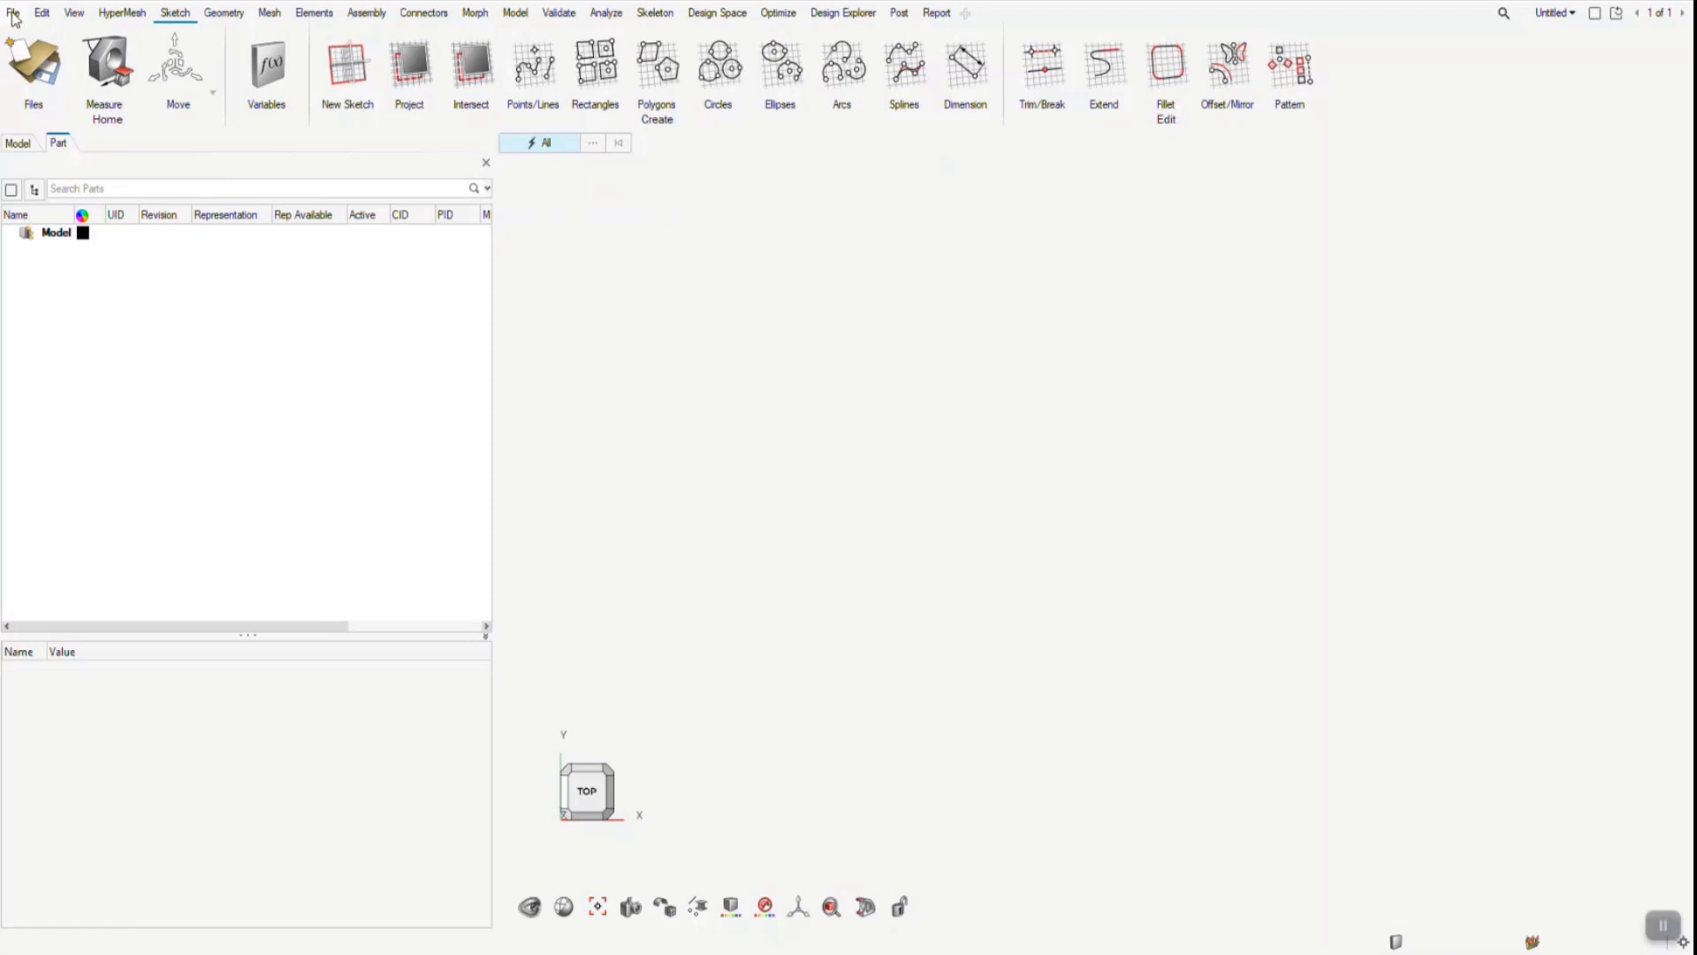
- Open the Import BOM dialog for PDM repositories again
click(13, 13)
mouse_move(81, 152)
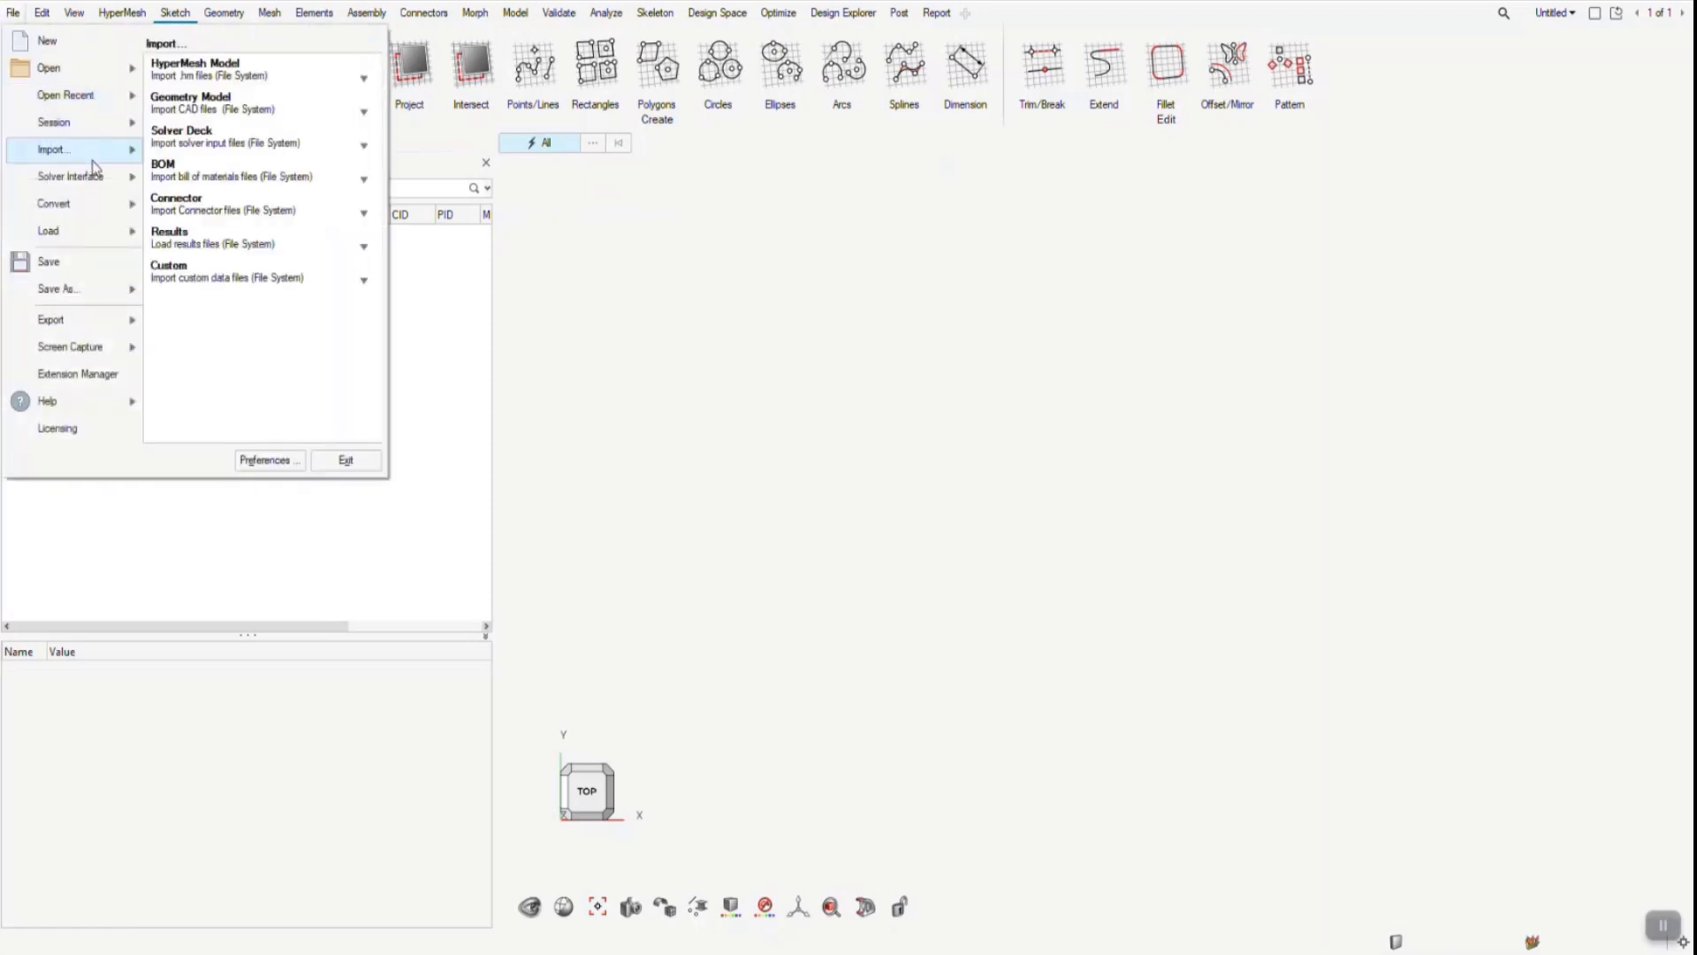
click(363, 180)
click(372, 213)
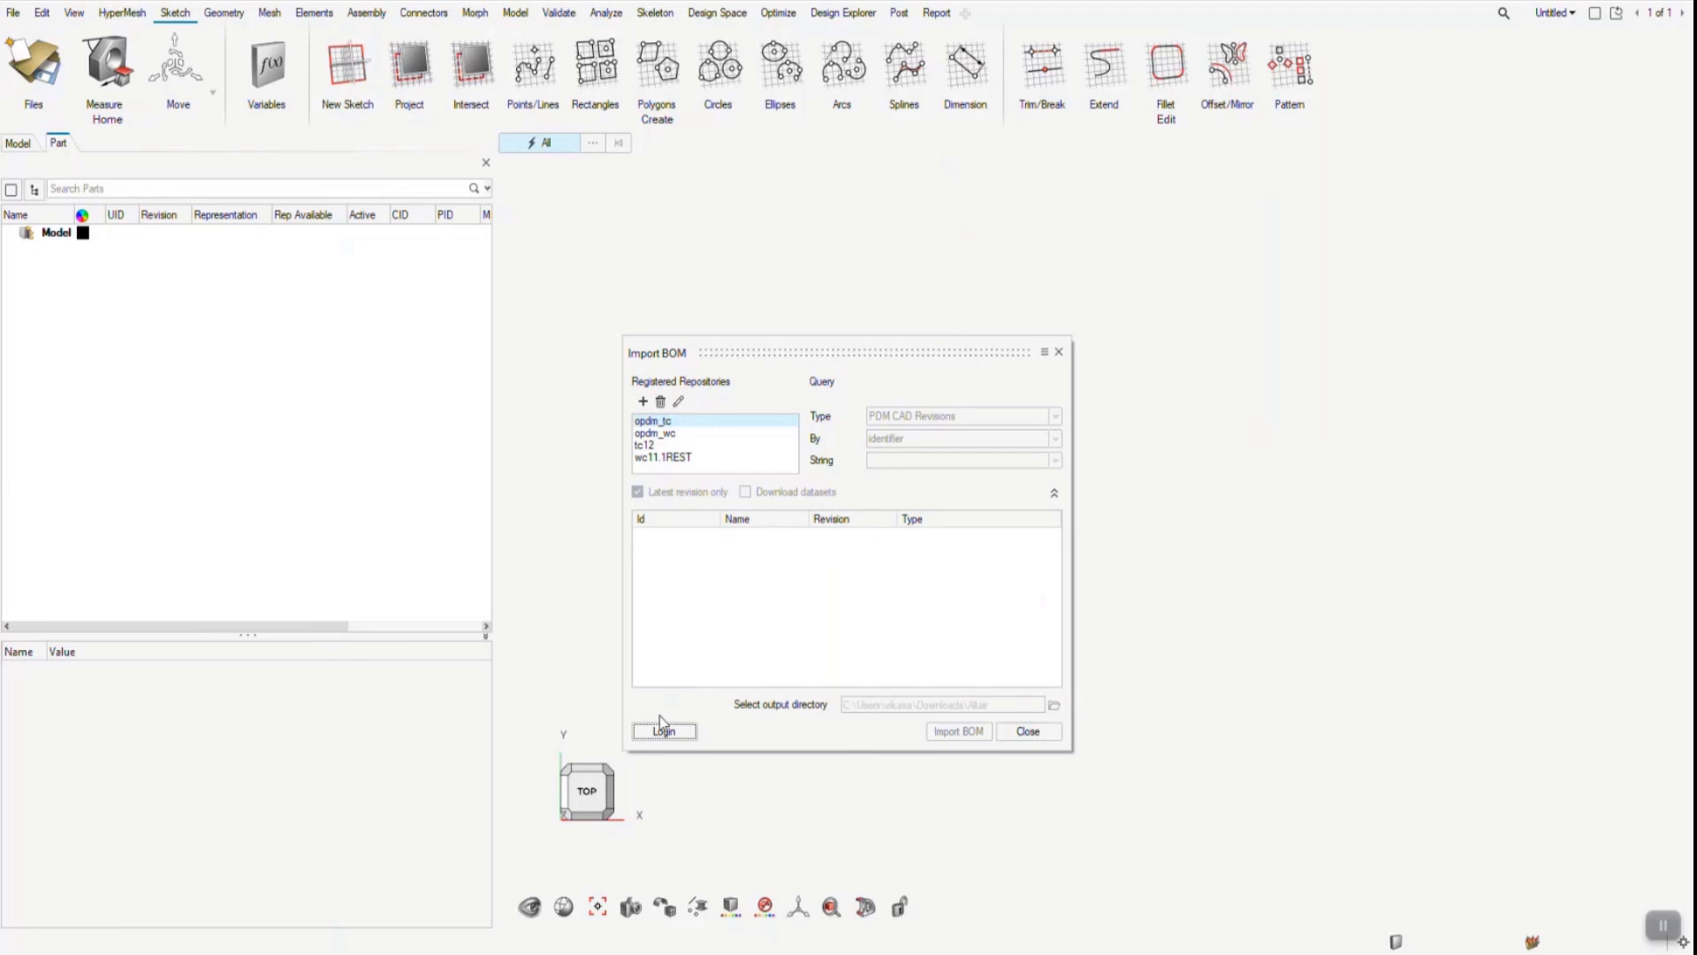
click(397, 923)
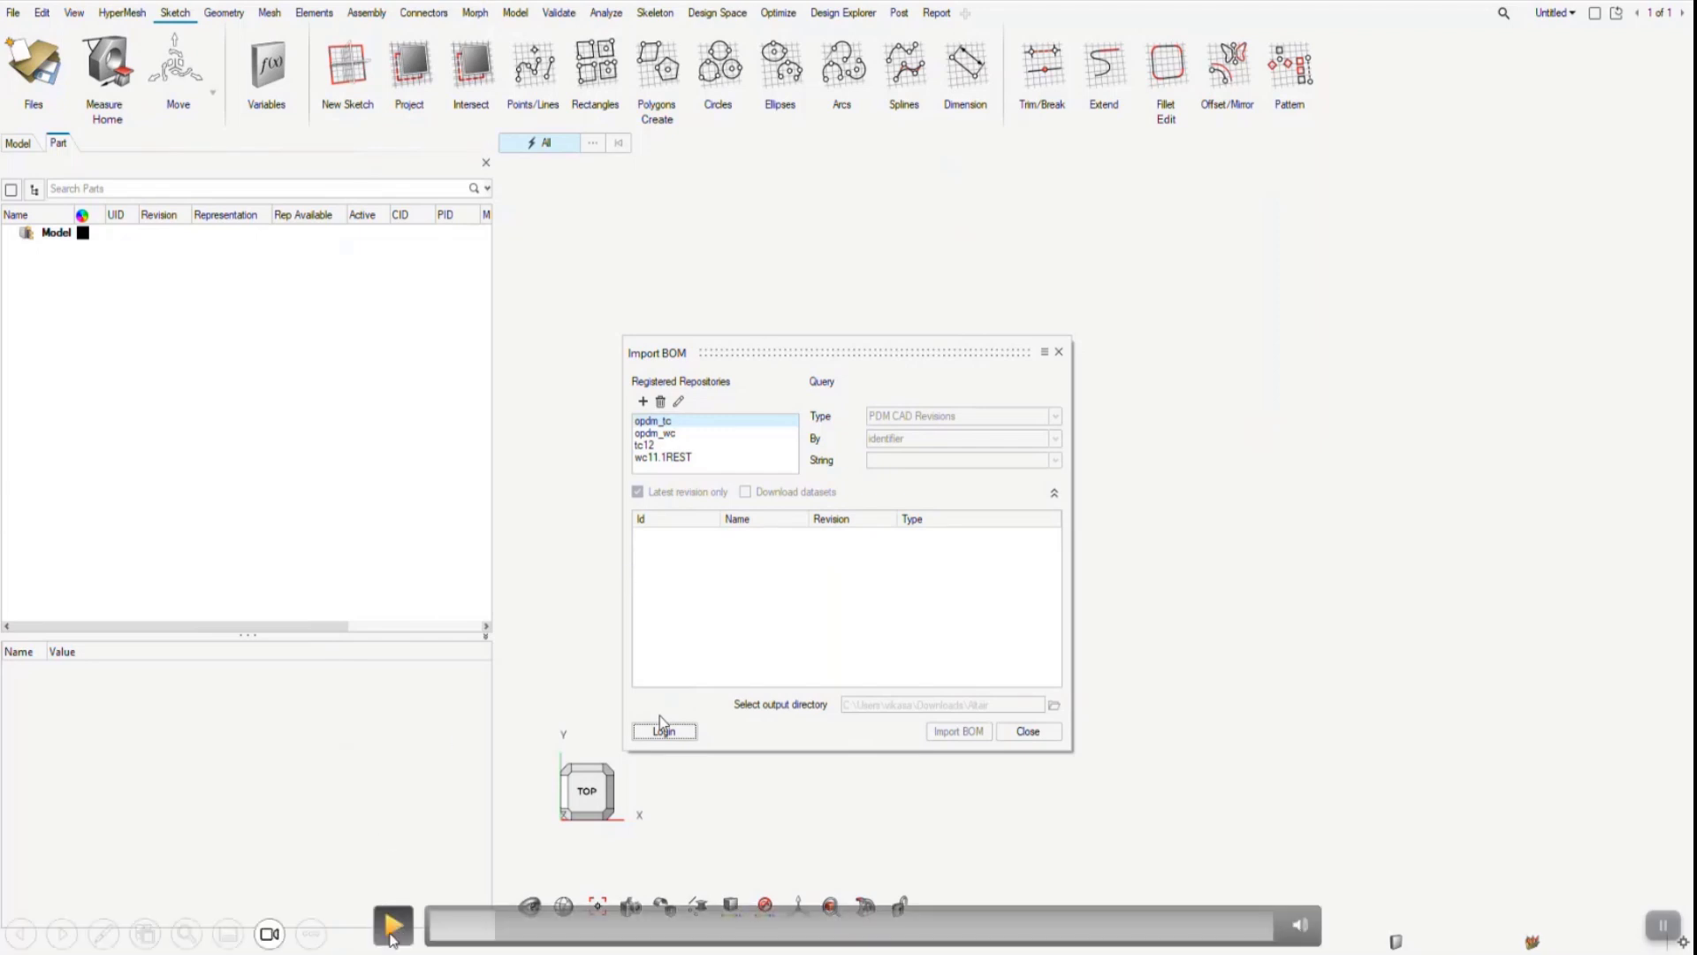
click(393, 926)
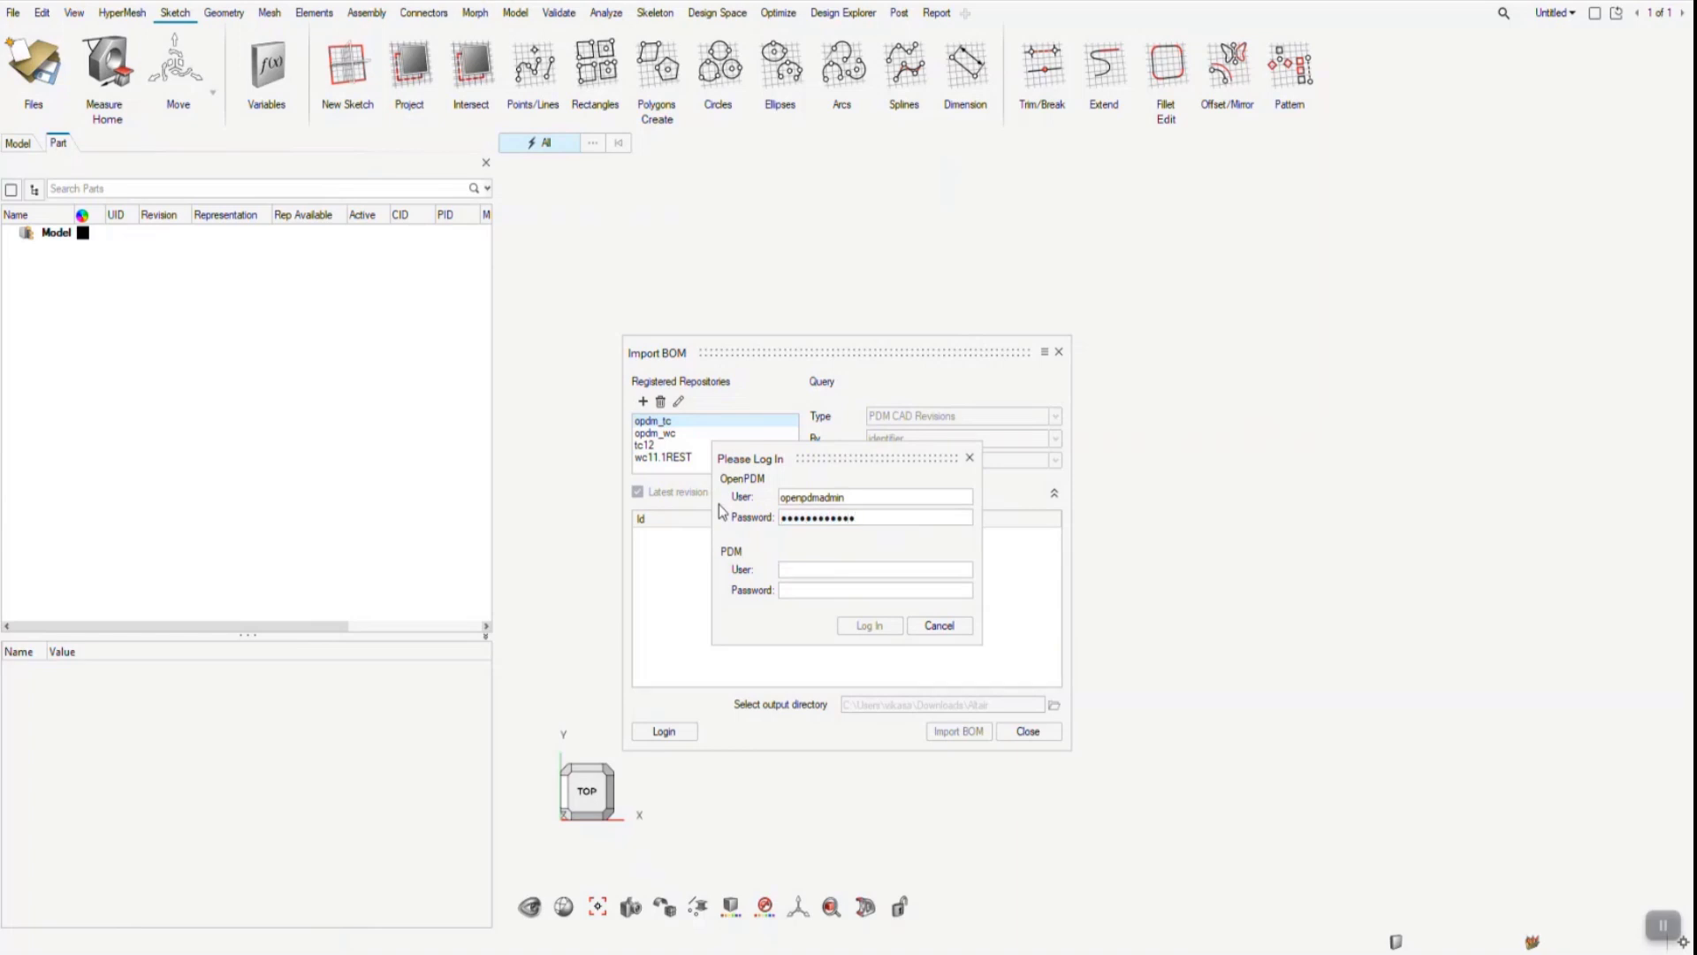
- Enter the PDM user name and password and log in to the opdm_tc repository
click(861, 627)
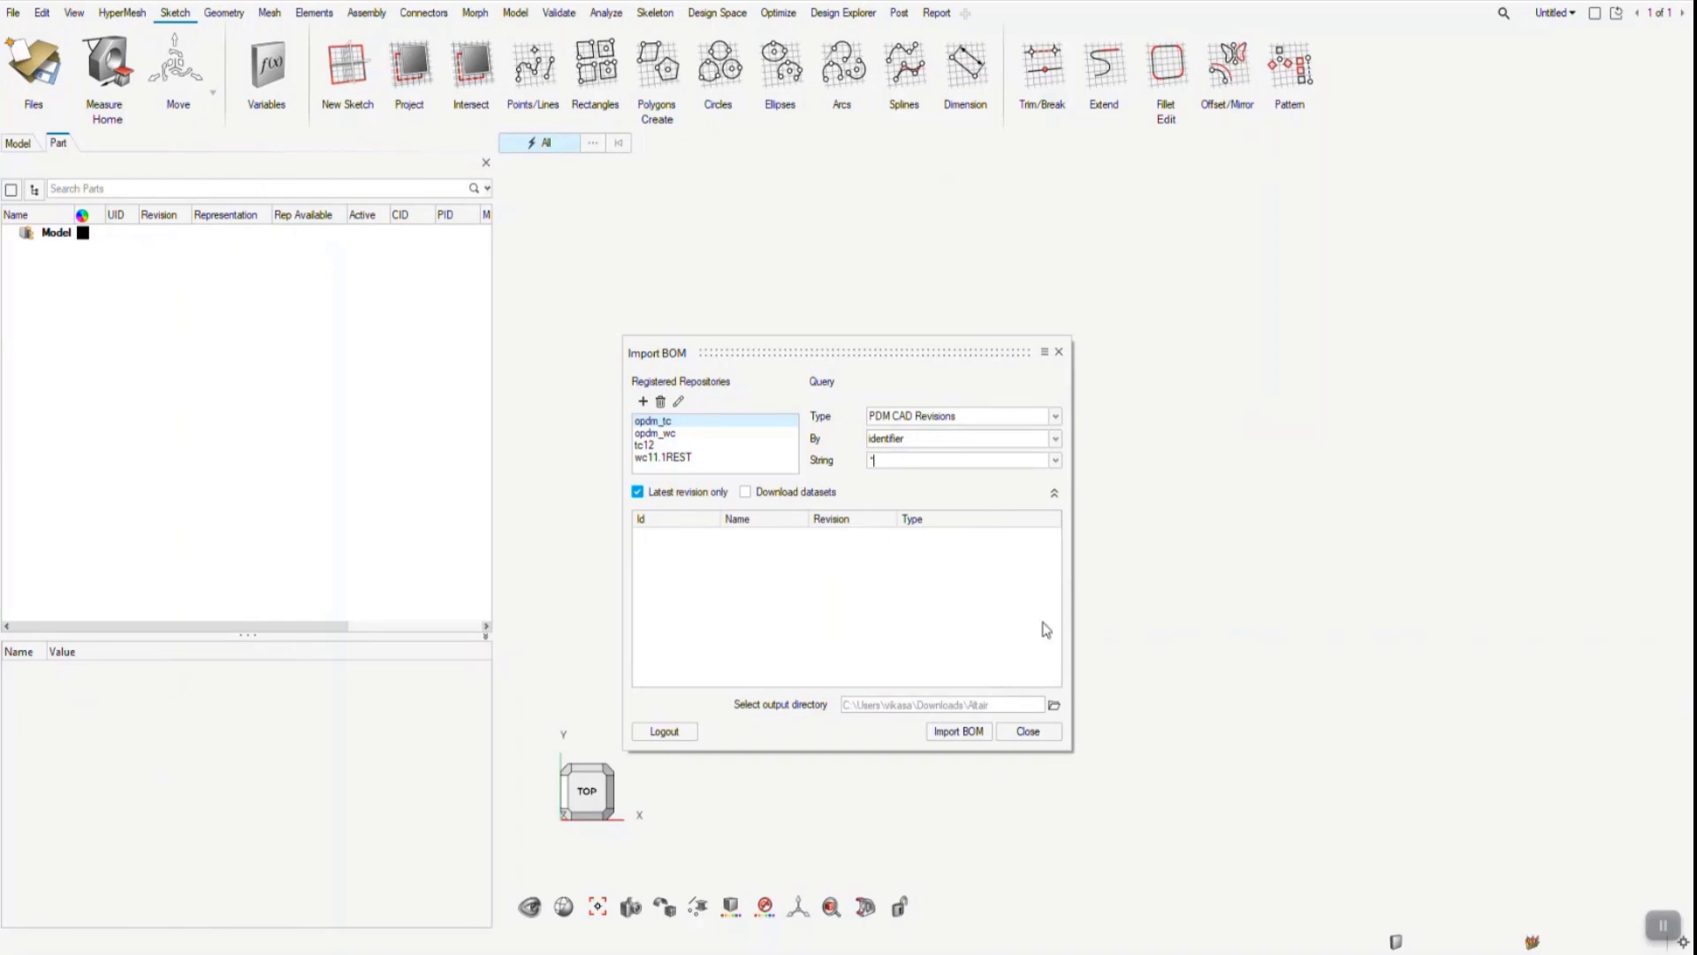
- Query PDM CAD Revisions by identifier *600* and expand Frame_Assembly 000600
text(600*)
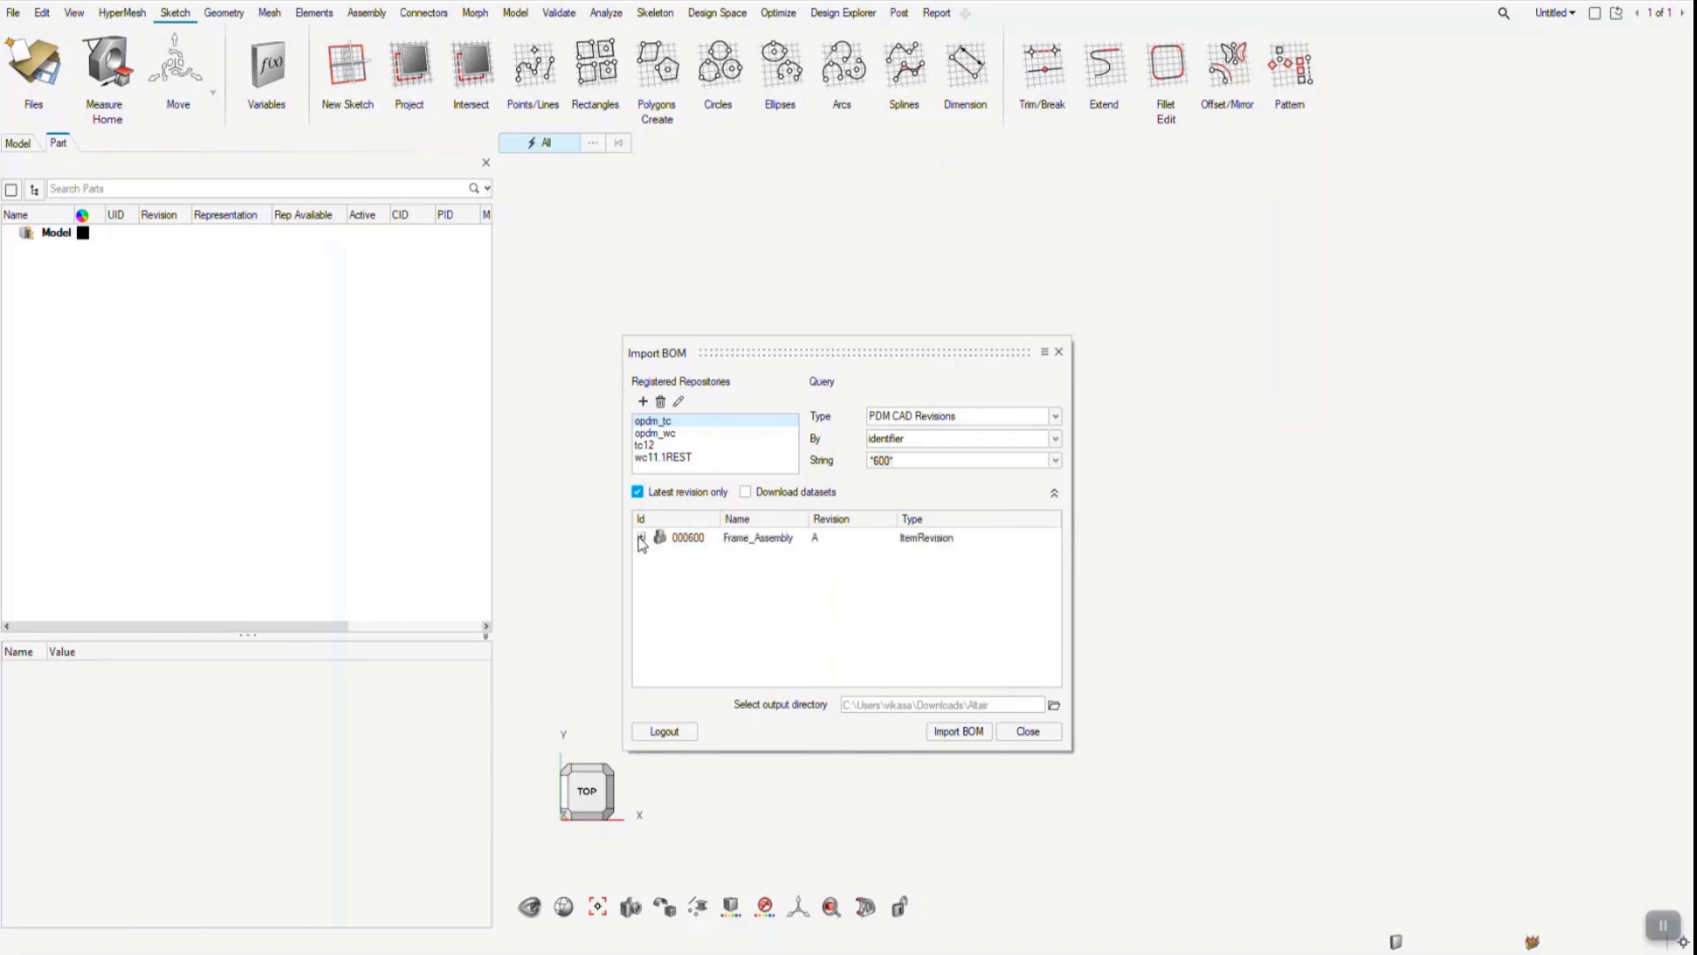
click(641, 537)
- Switch to Teamcenter's Structure Manager and examine the attachments of Frame_Assembly, Center_Assembly, and the center and left inner and outer parts with their variants
click(714, 953)
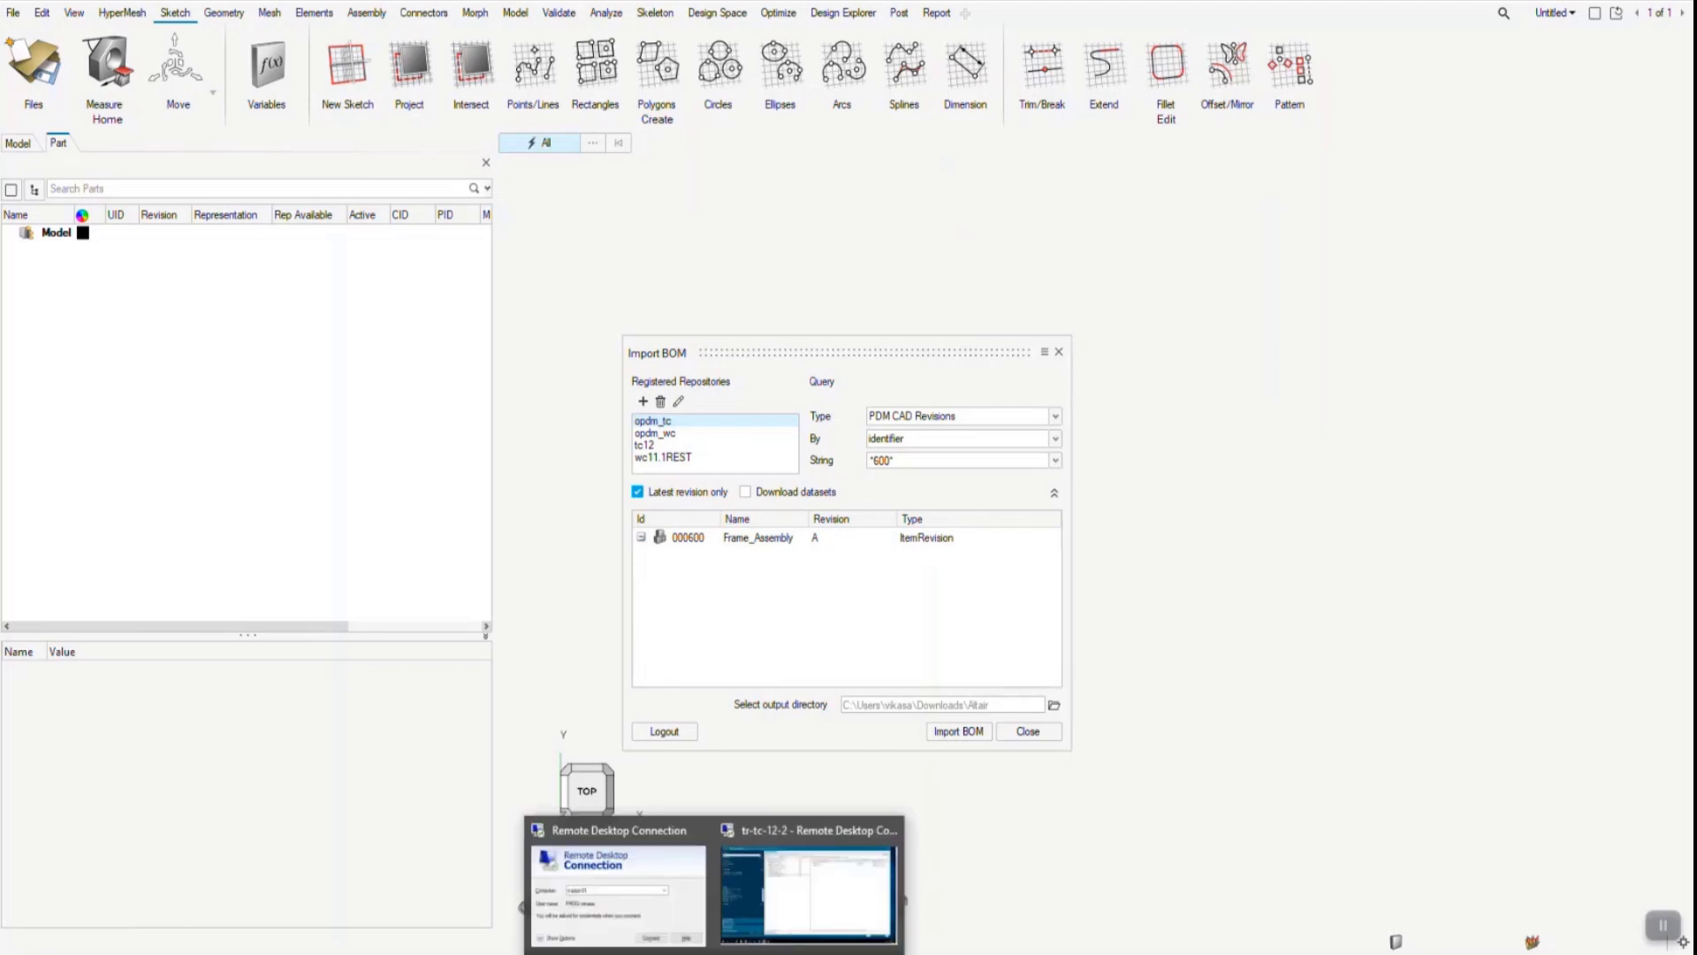
click(783, 898)
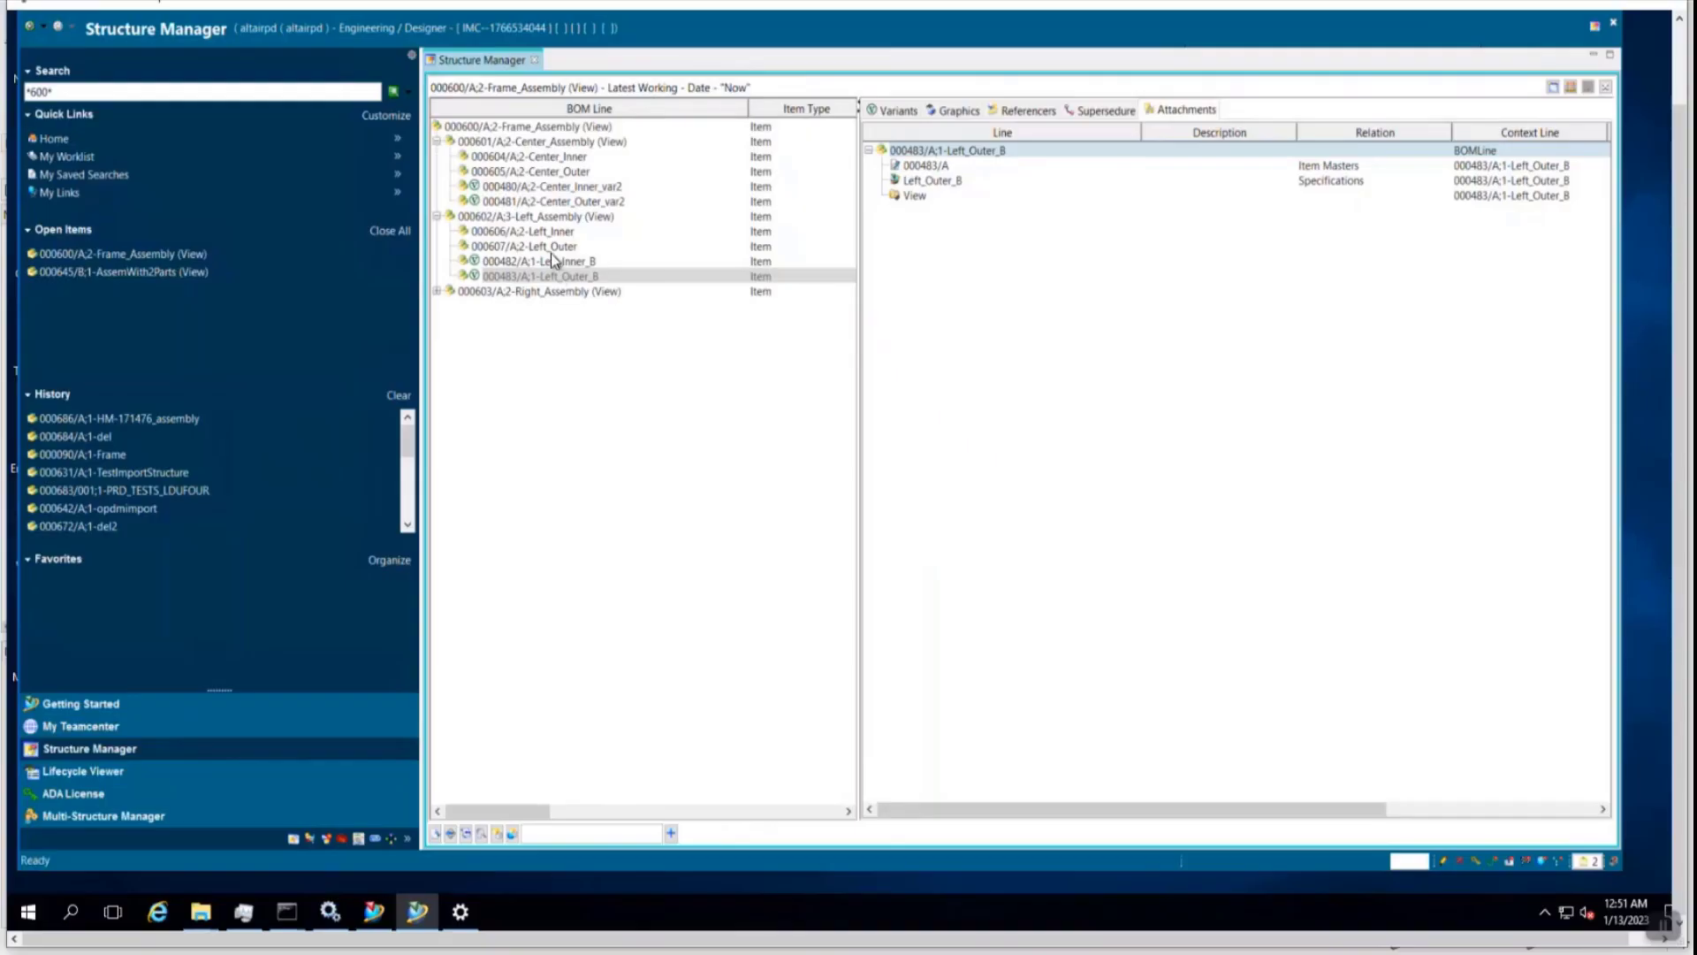
click(525, 129)
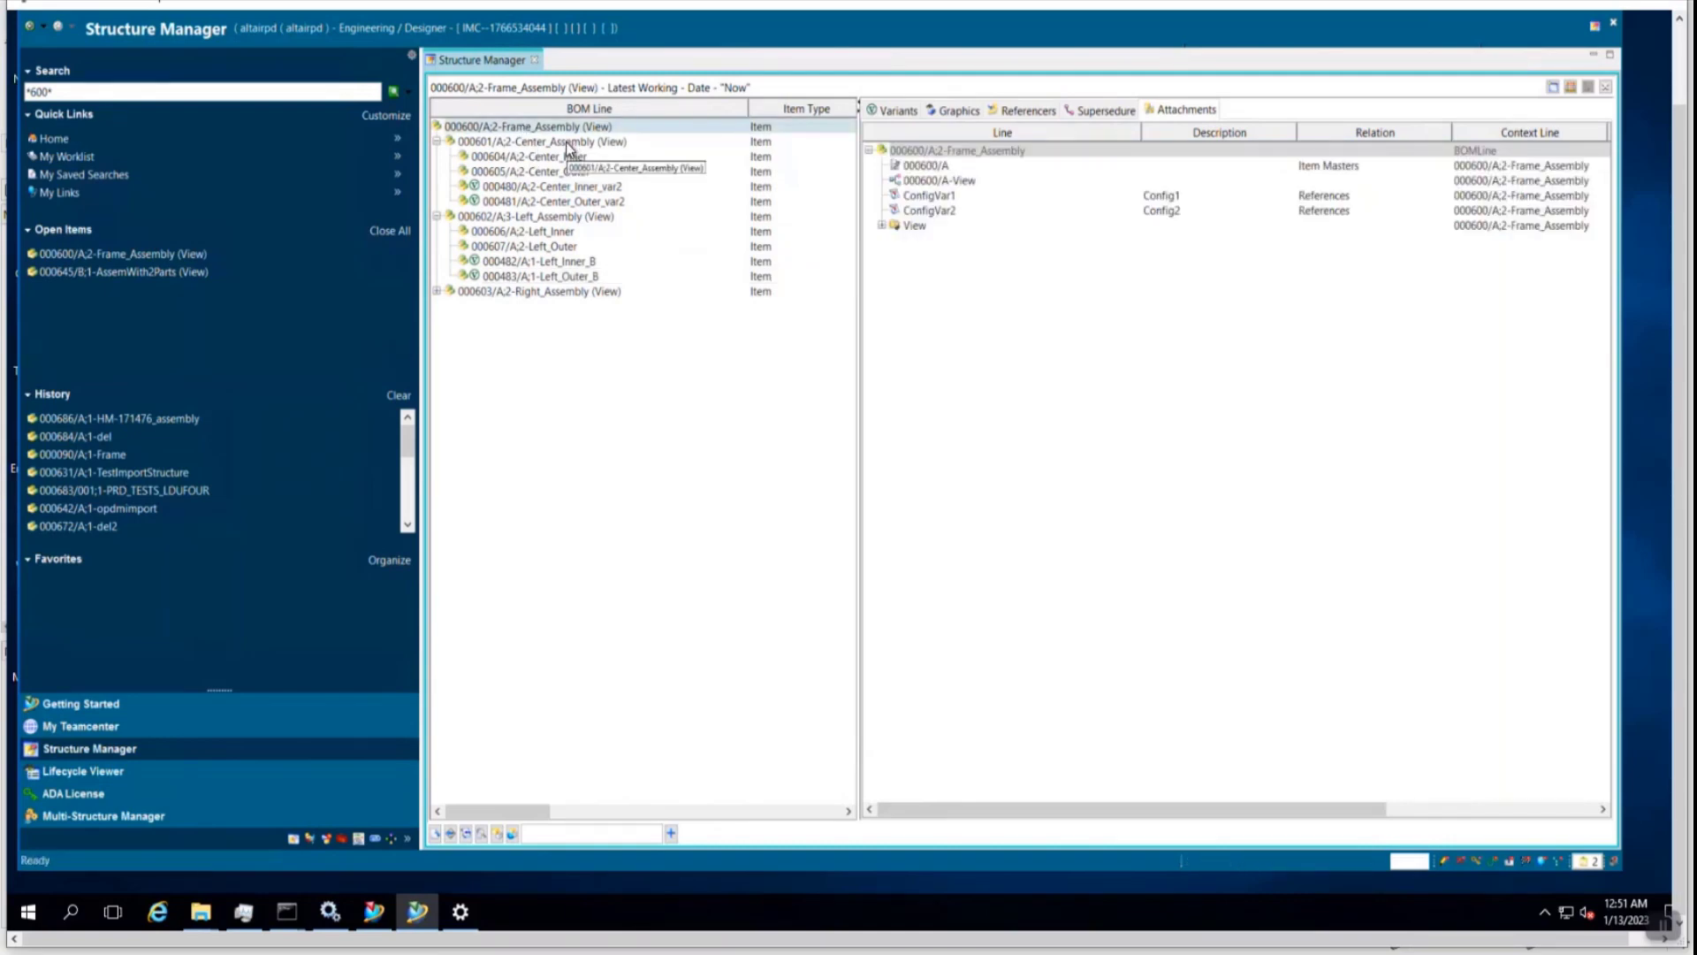
click(569, 144)
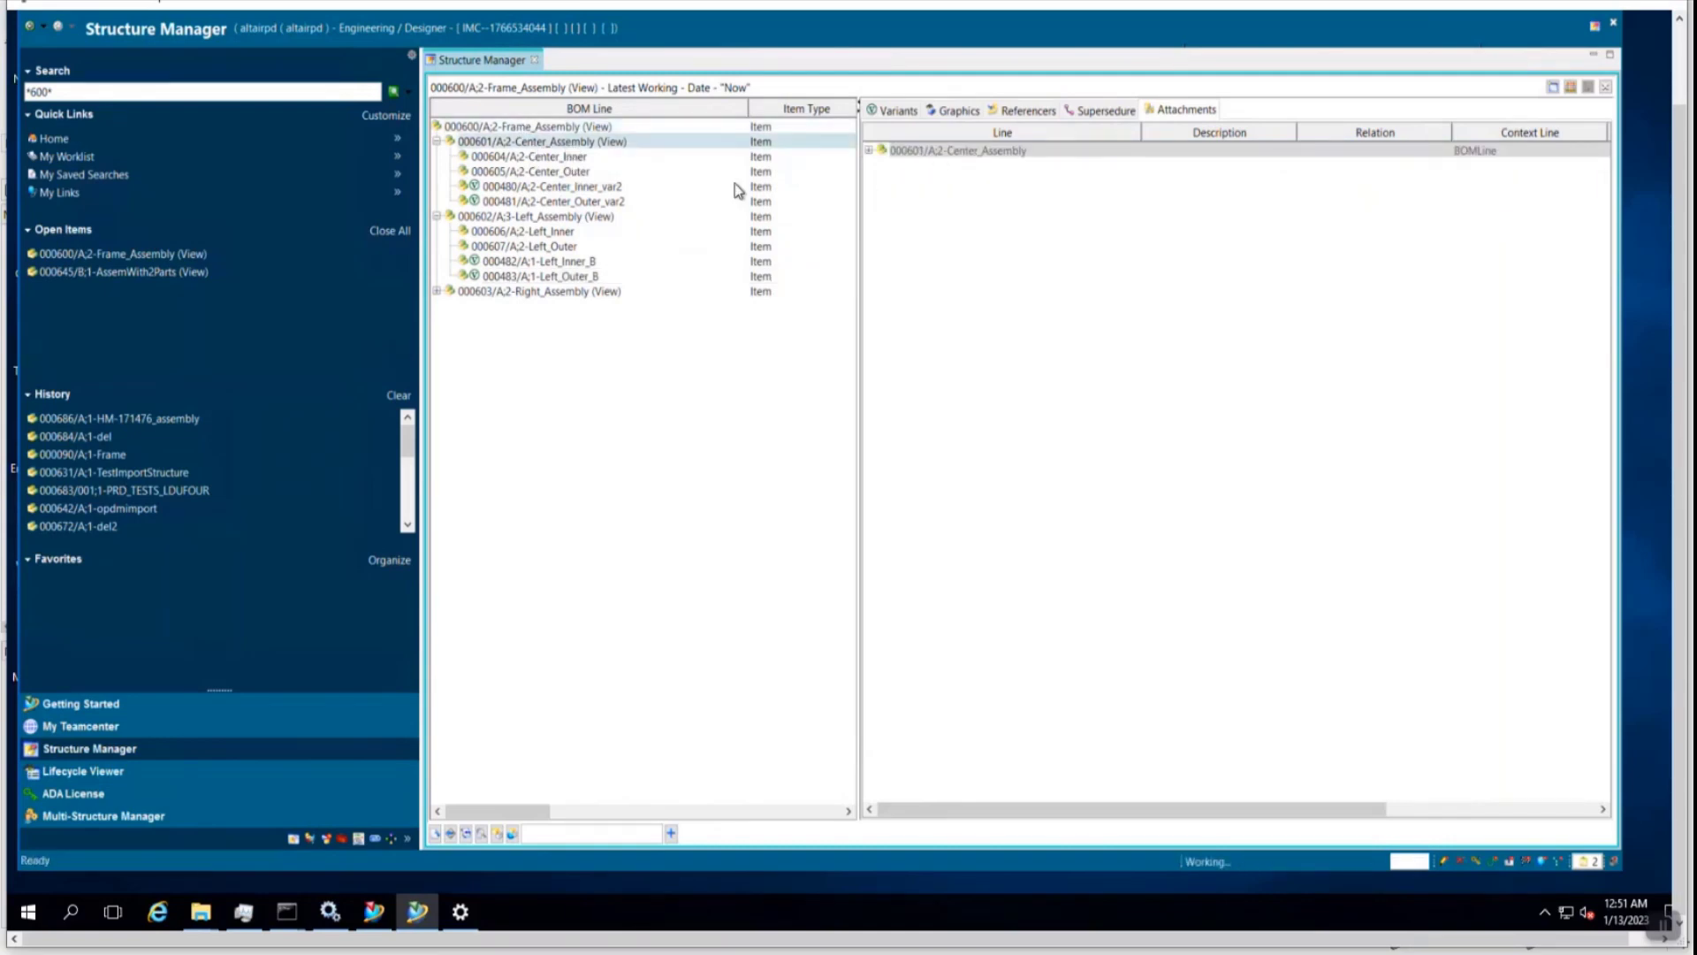
click(584, 158)
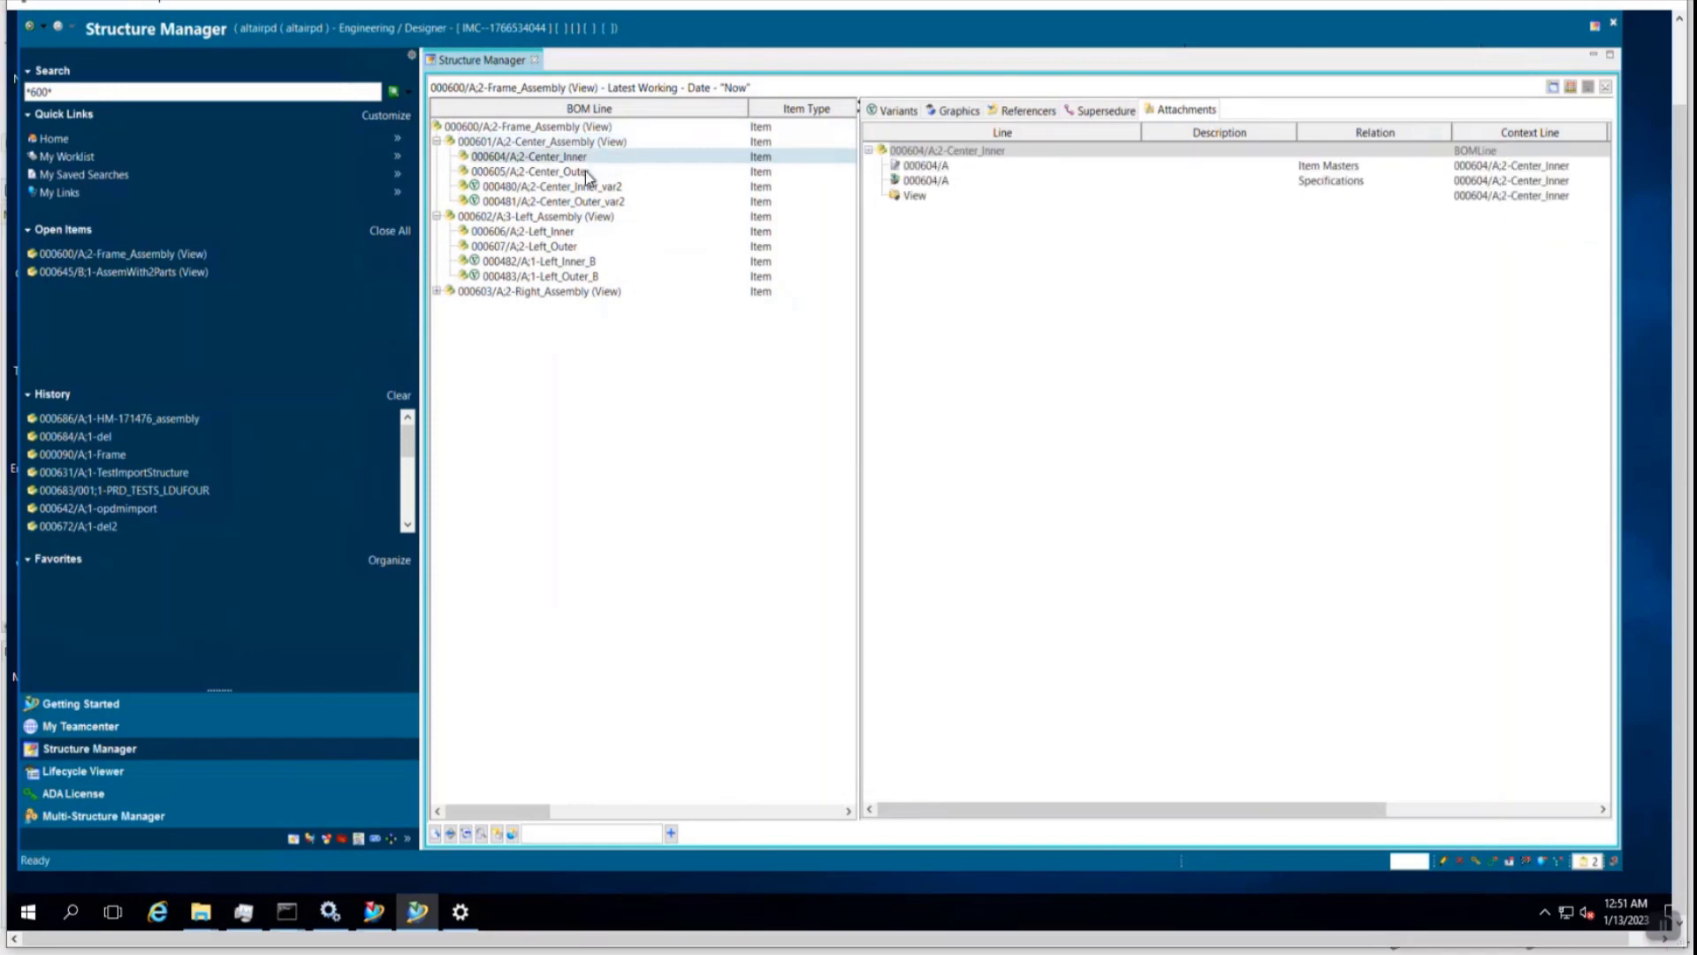
click(587, 174)
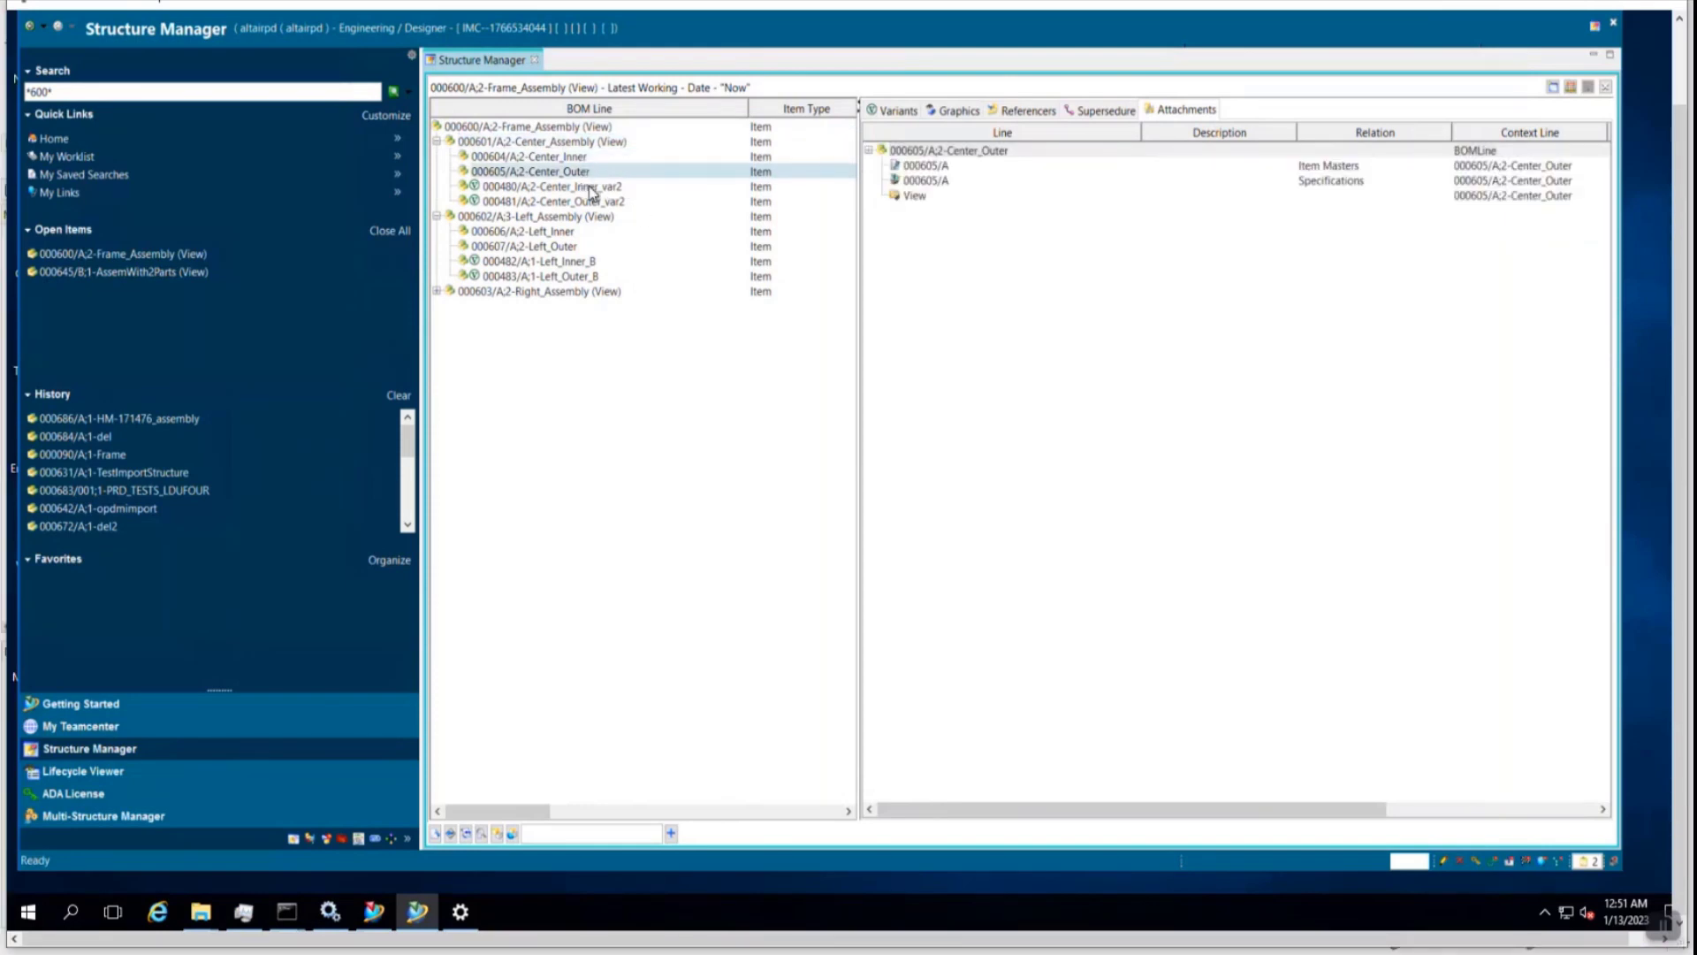
click(591, 188)
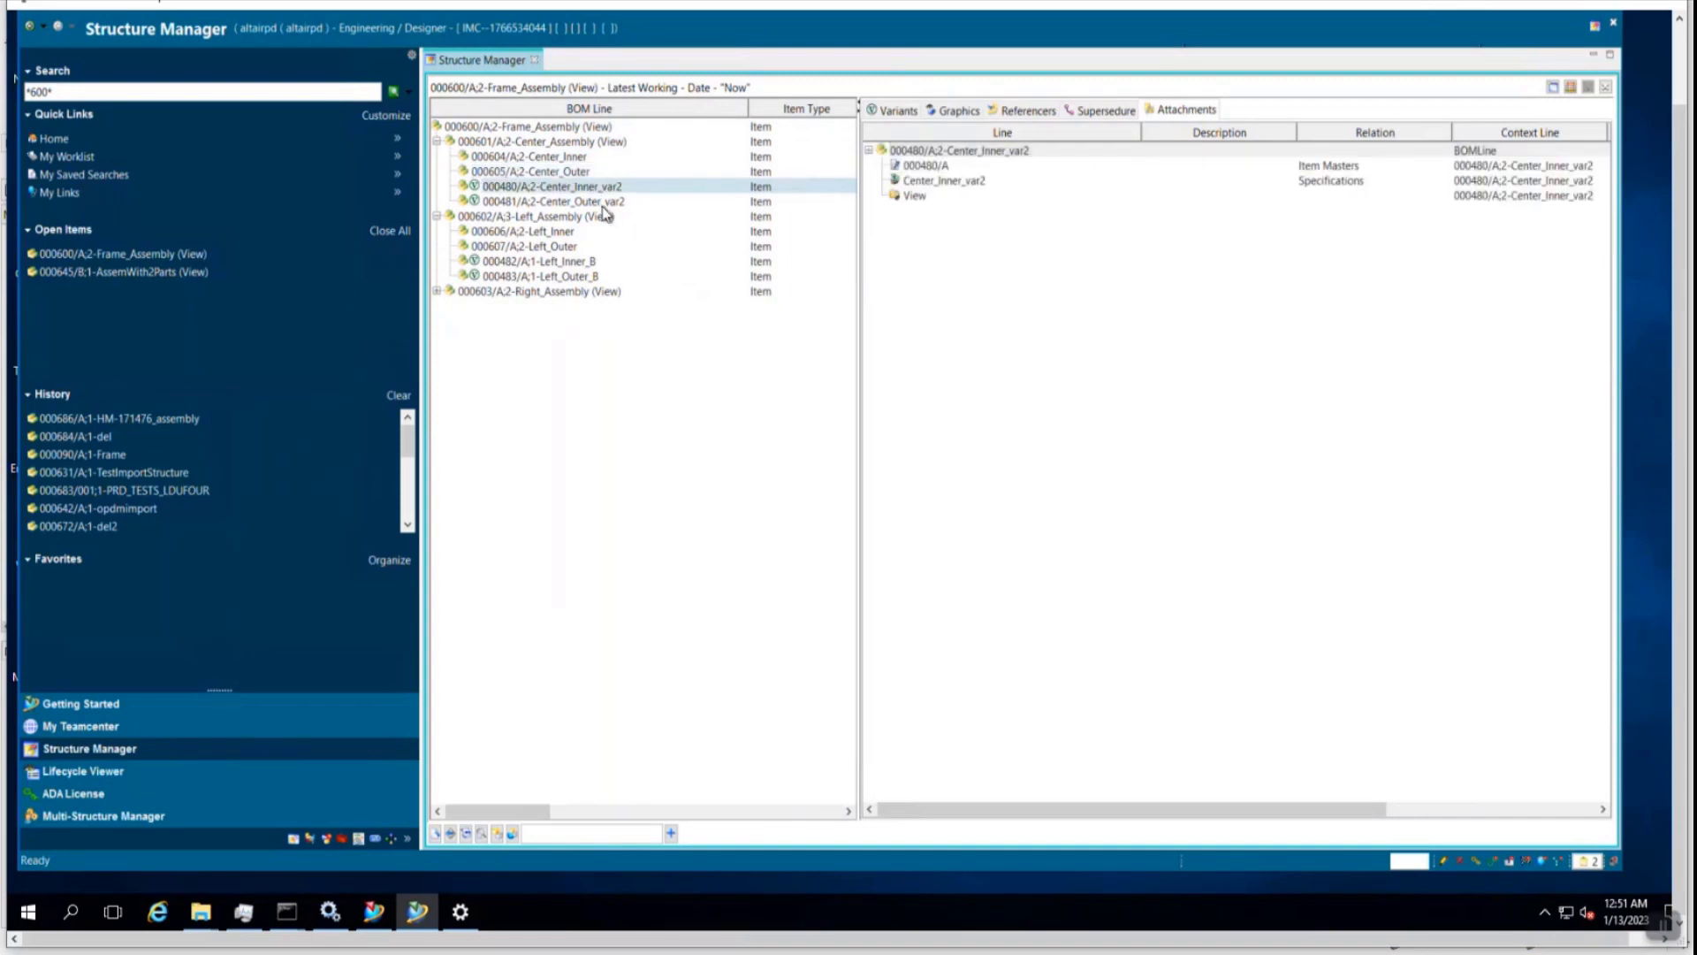
click(603, 203)
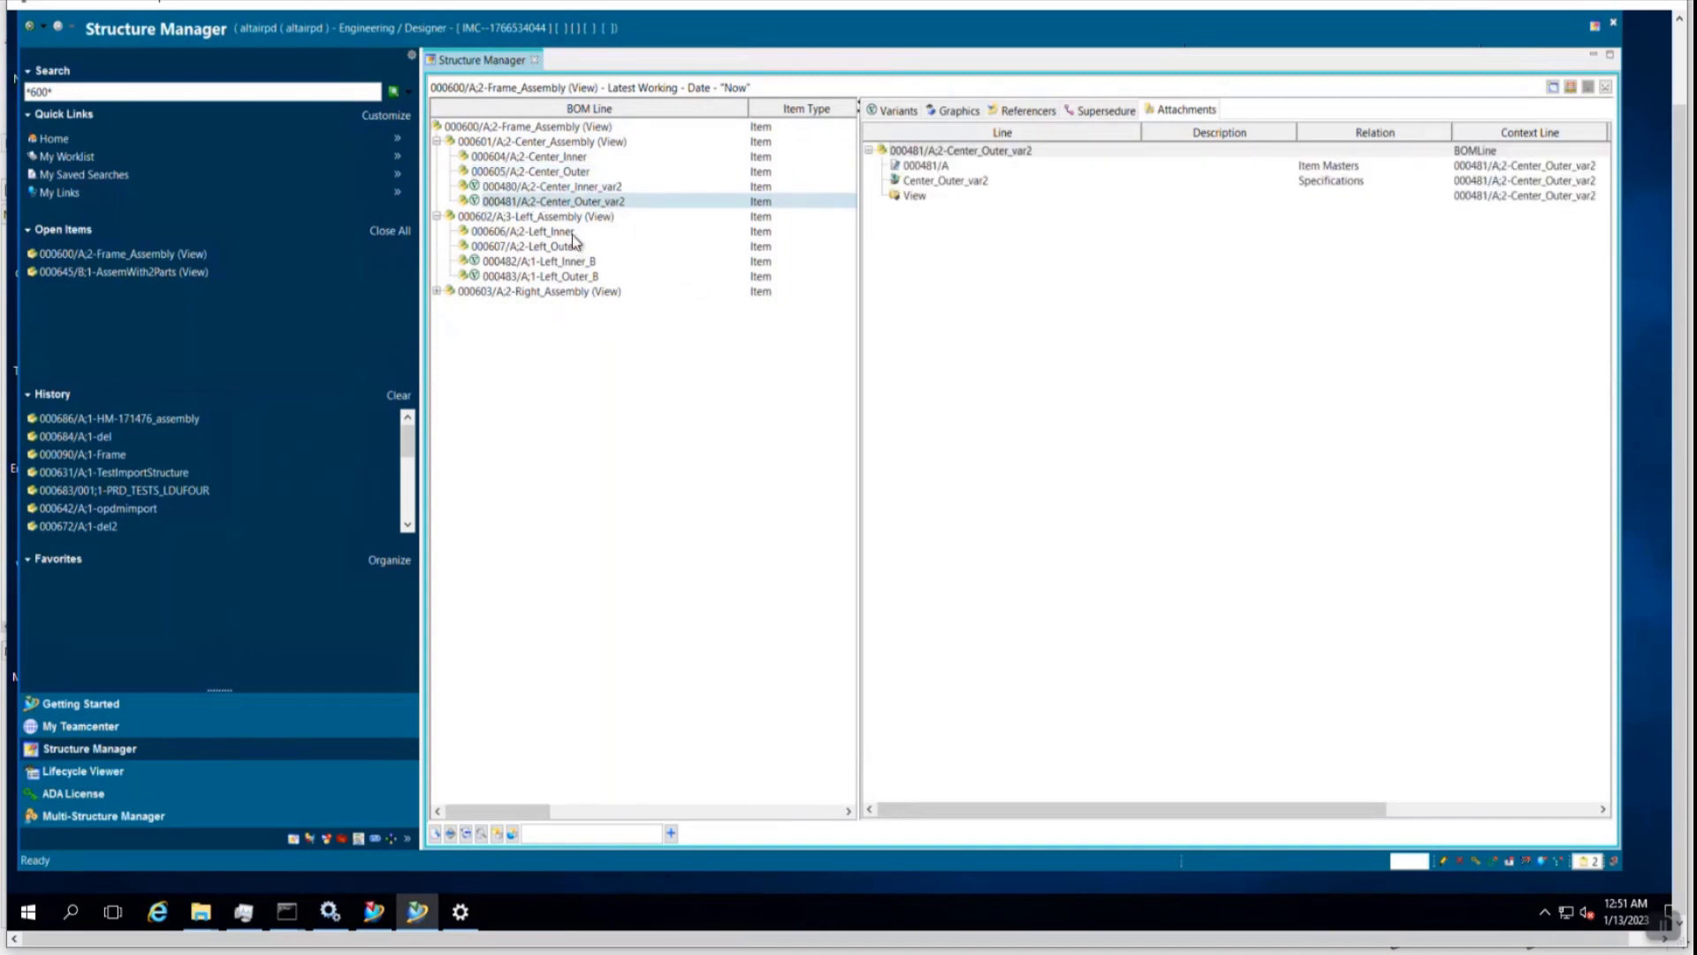
click(573, 234)
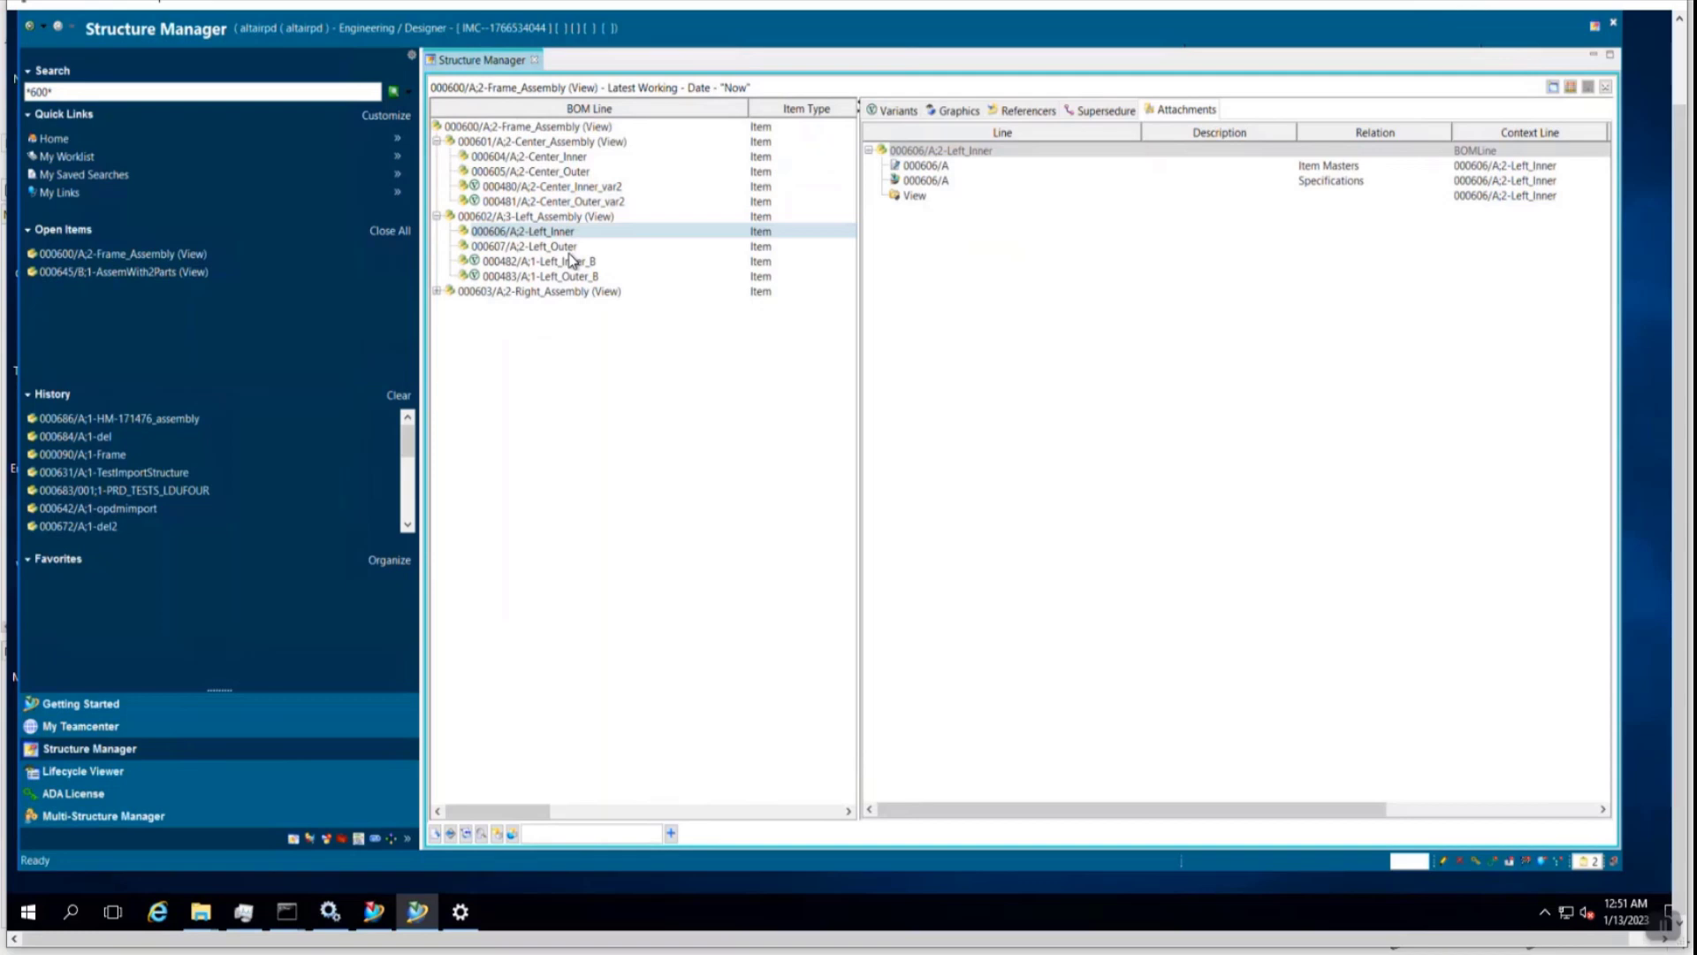
click(570, 262)
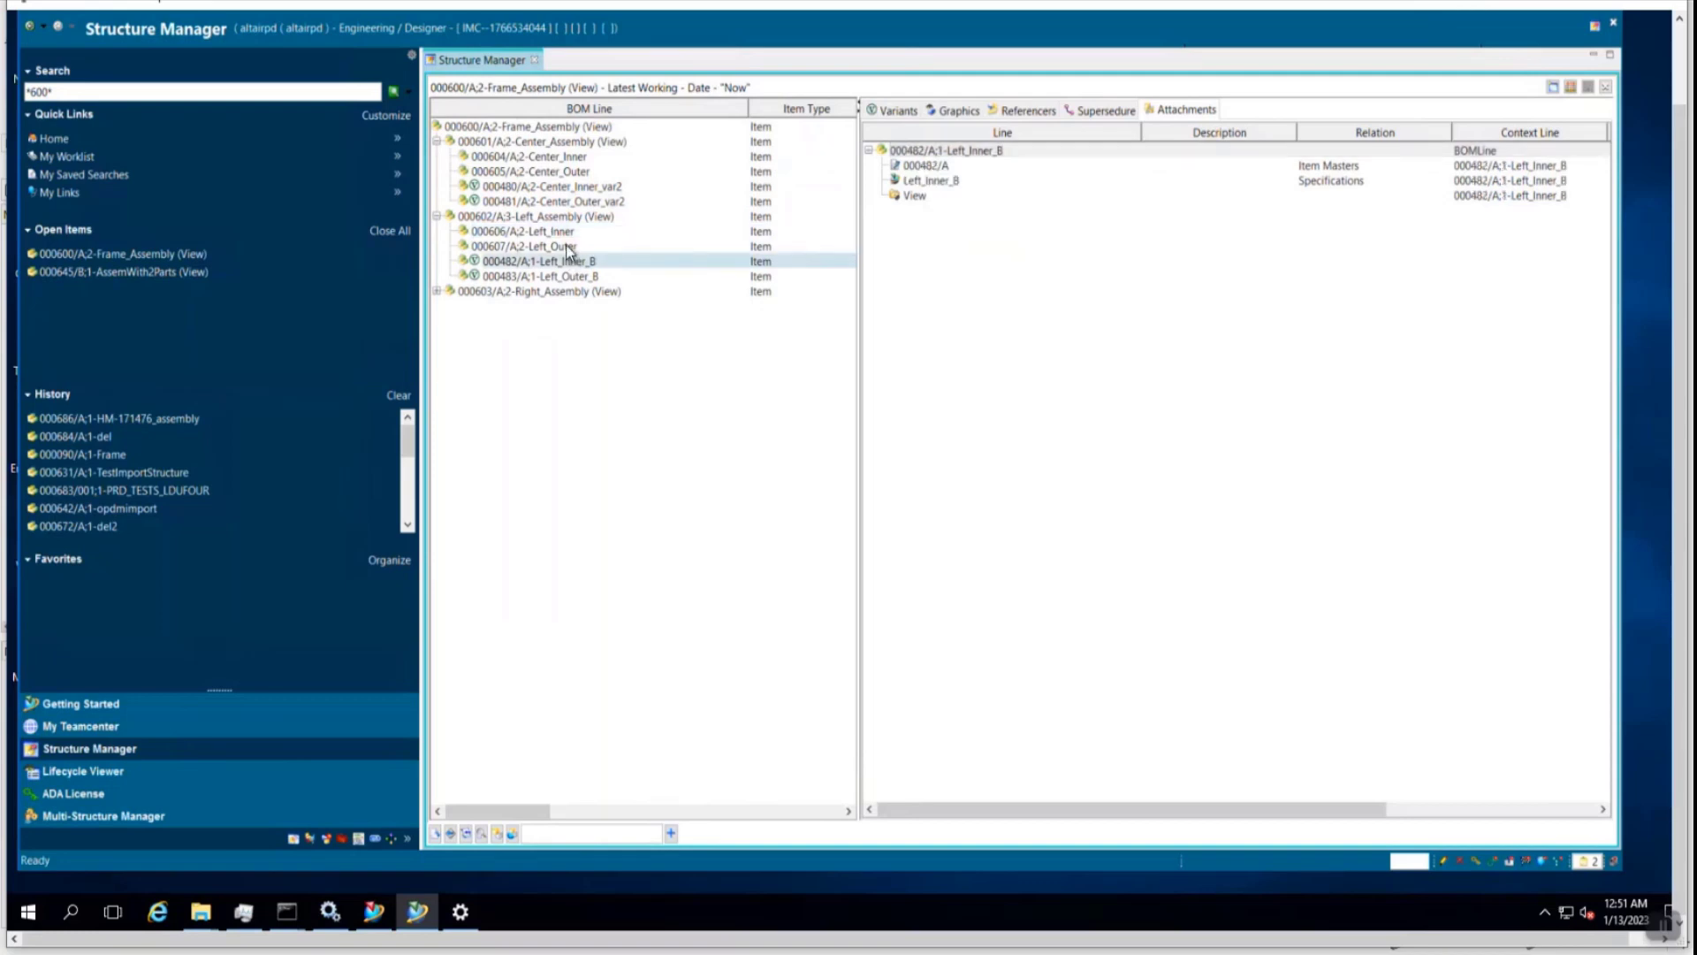
click(565, 246)
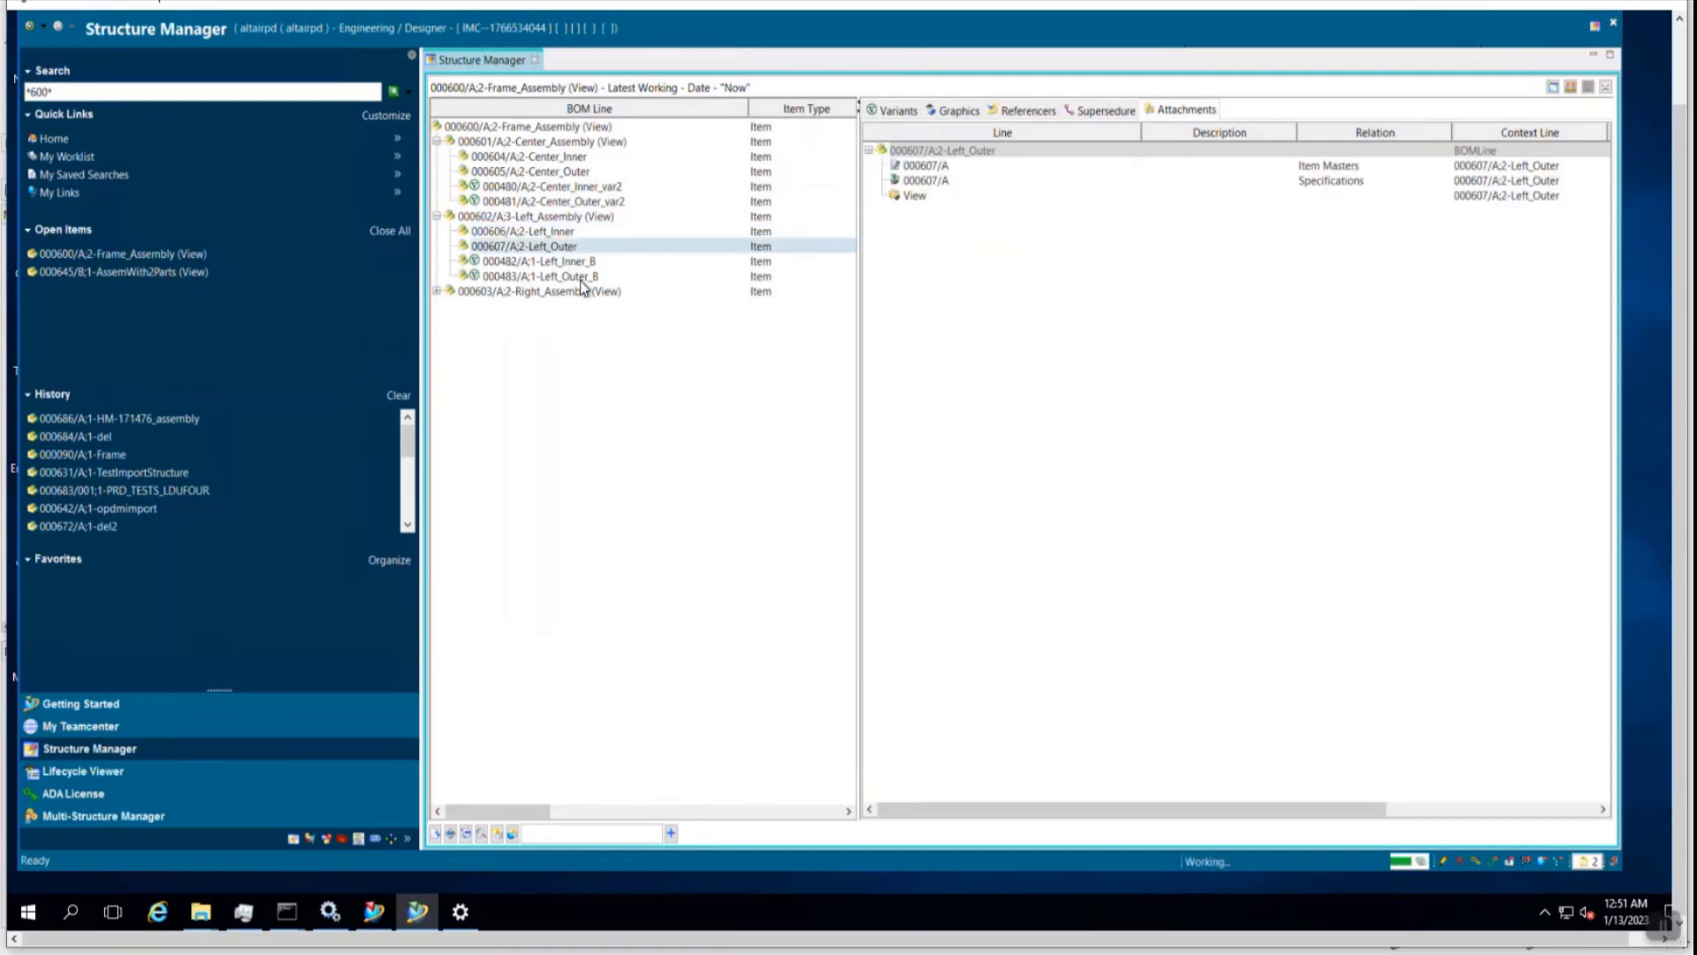
click(582, 279)
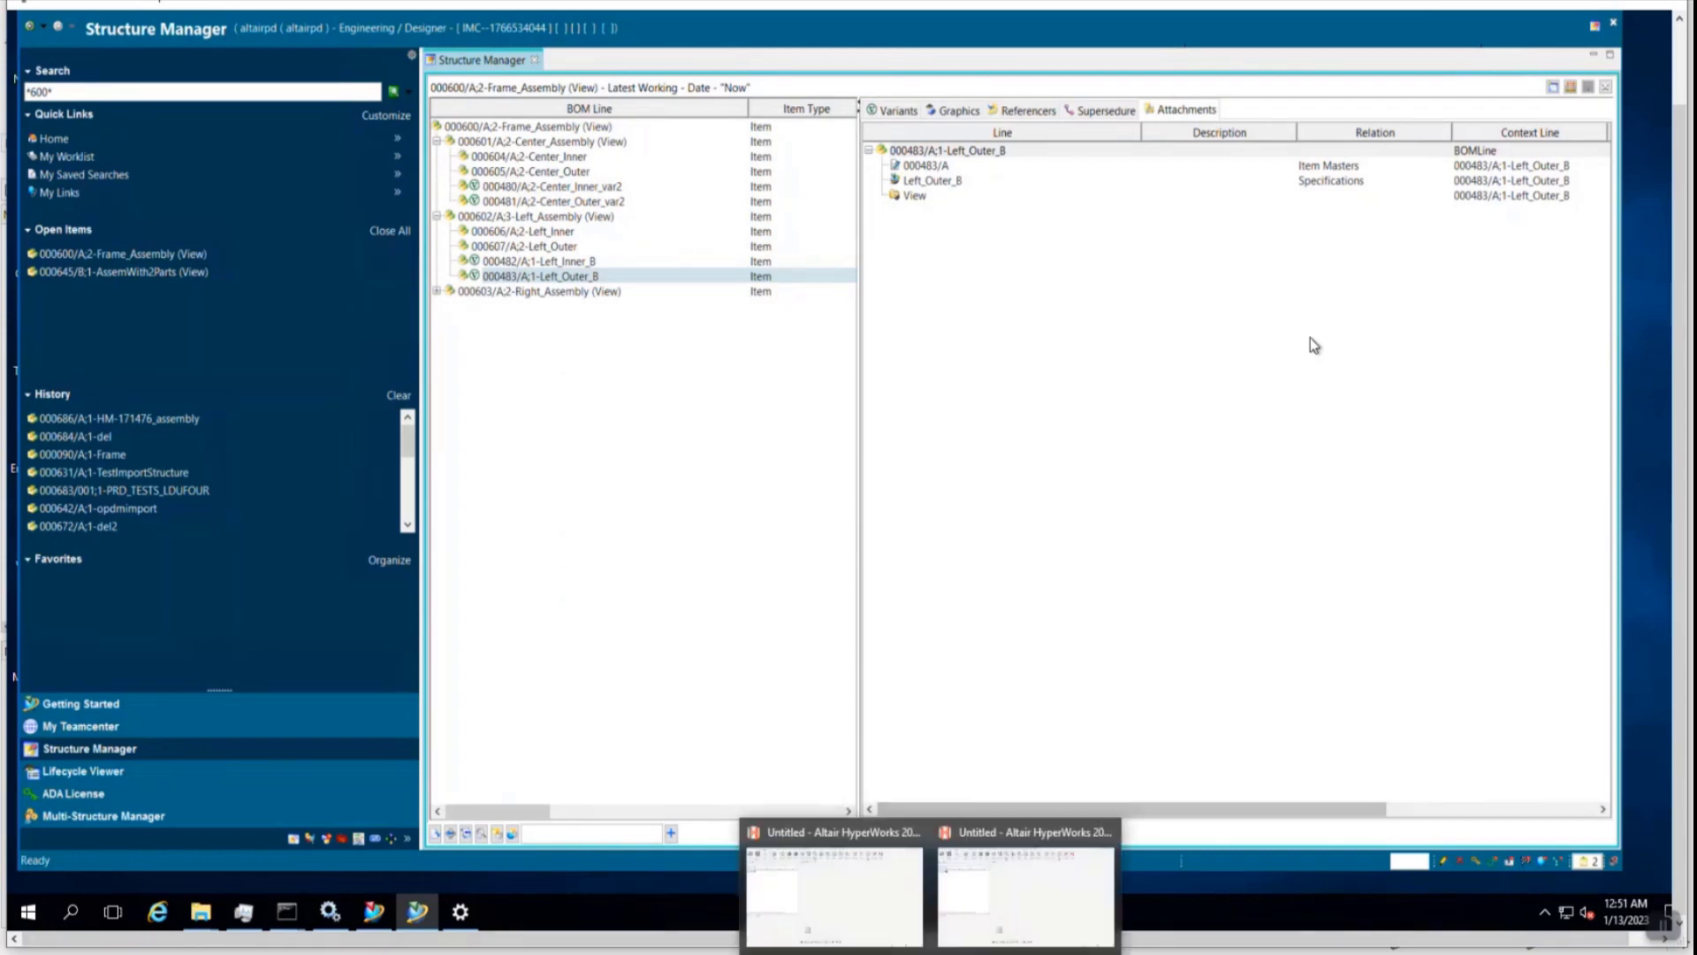
- Return to HyperMesh and import the Frame_Assembly 000600 BOM with import type Child
mouse_move(973, 944)
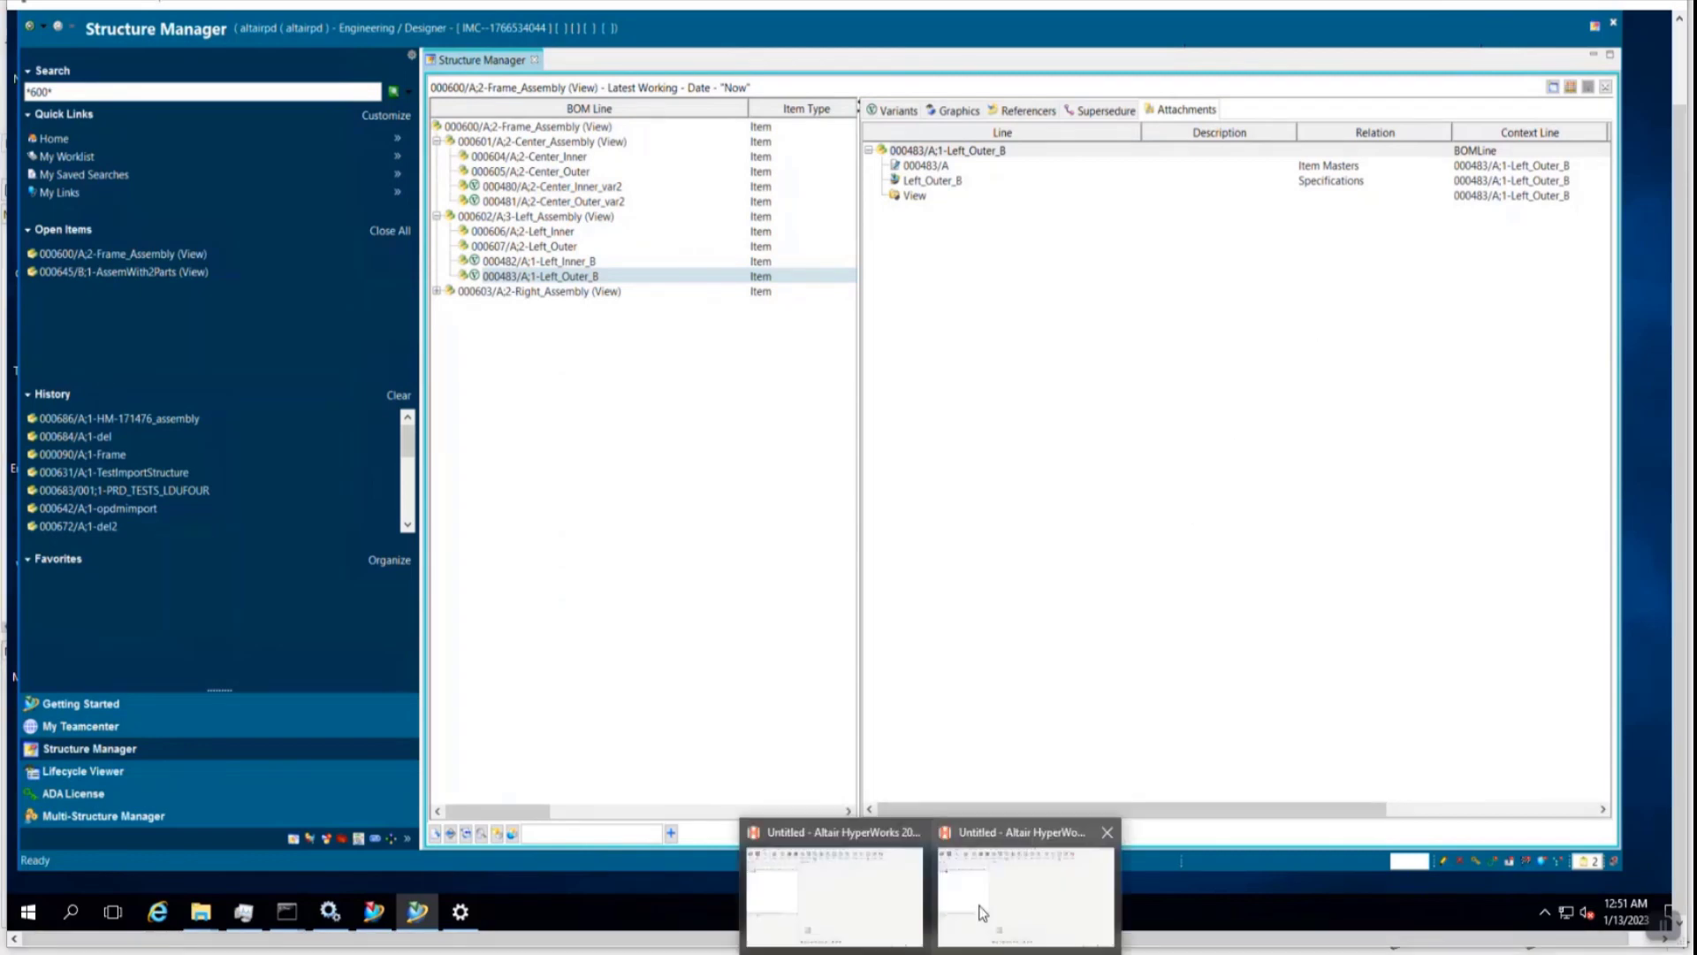
click(1043, 888)
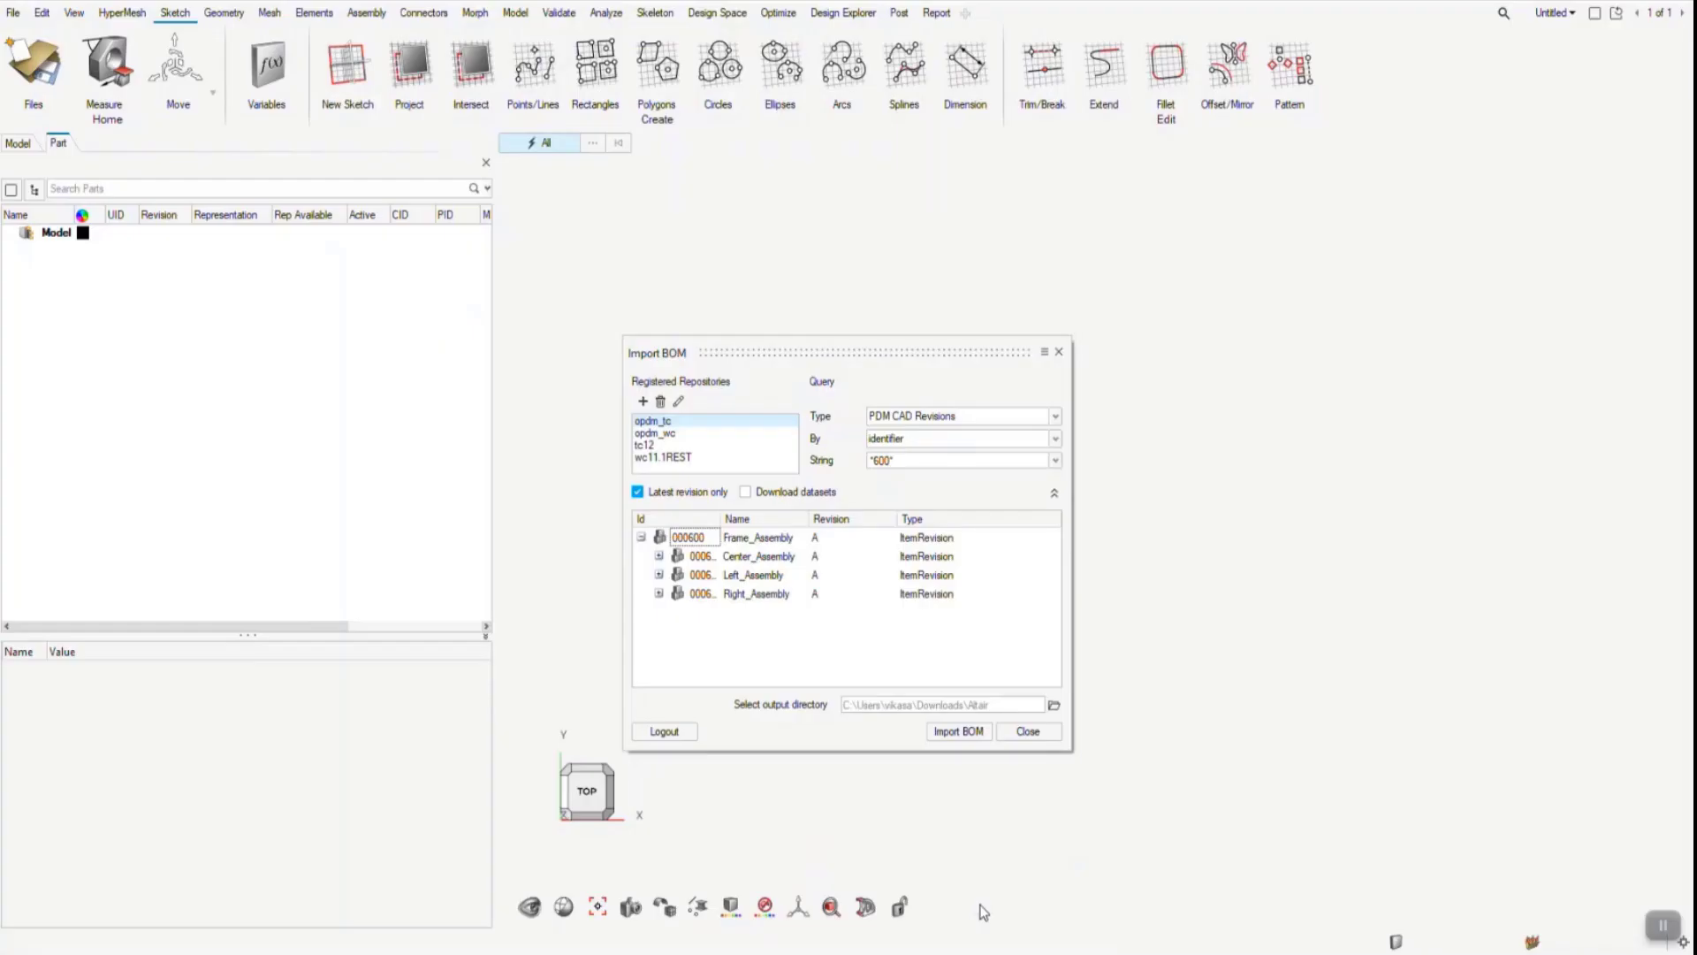
click(978, 733)
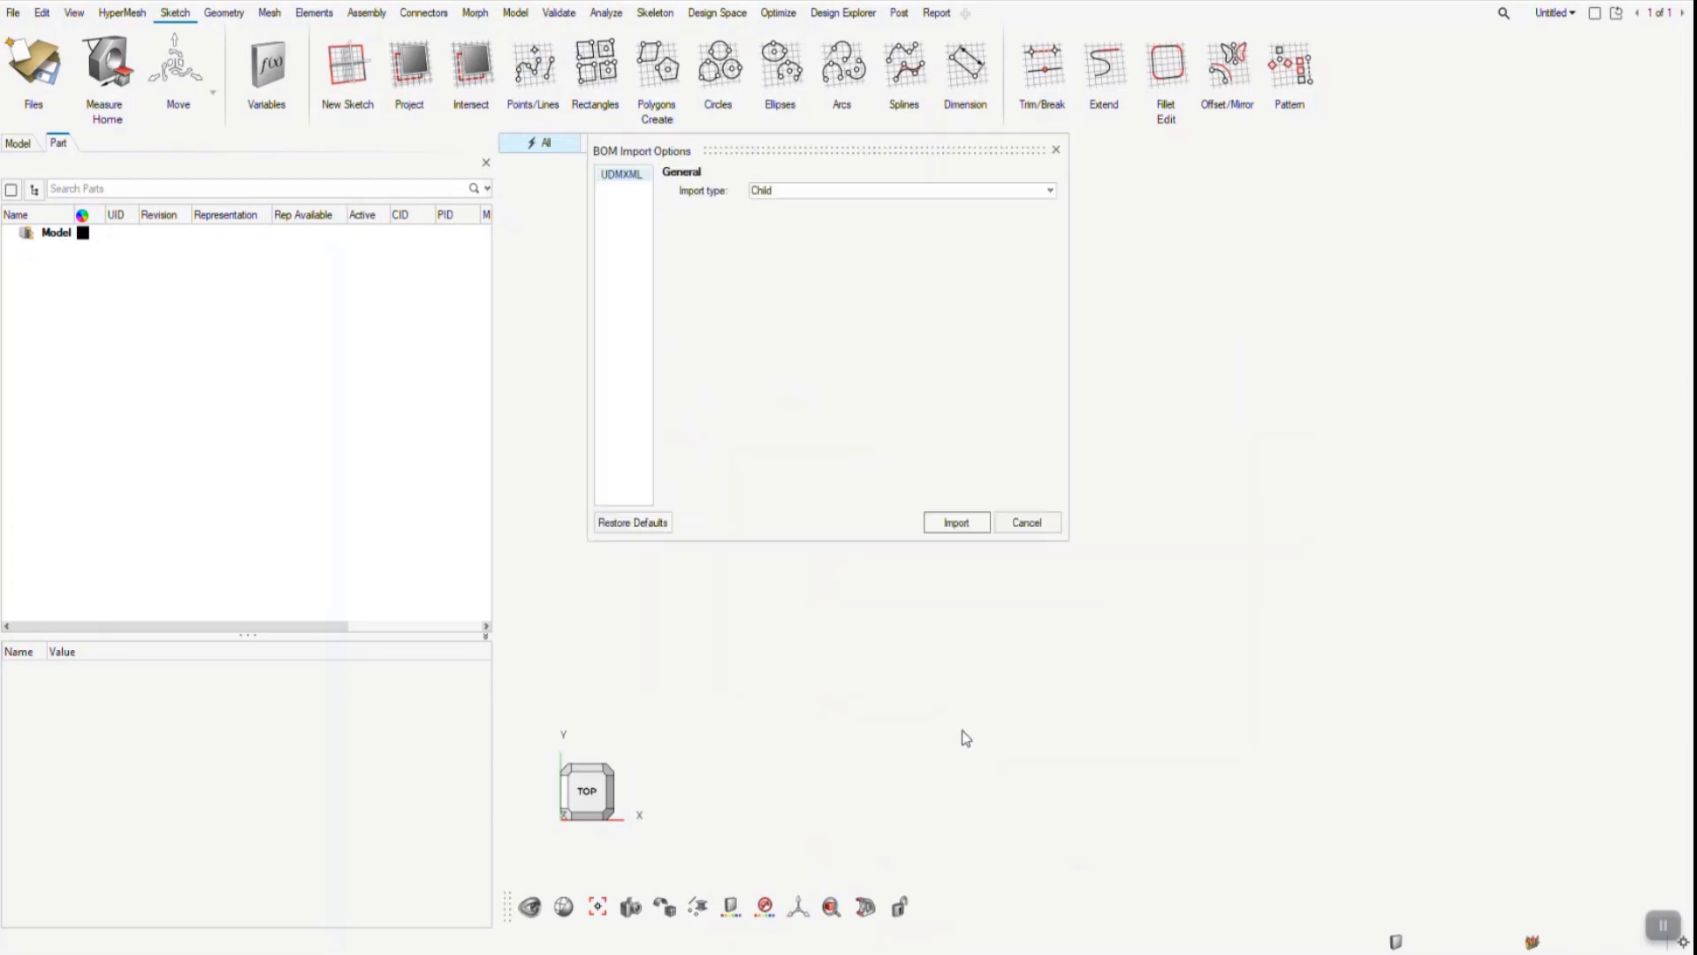
click(959, 523)
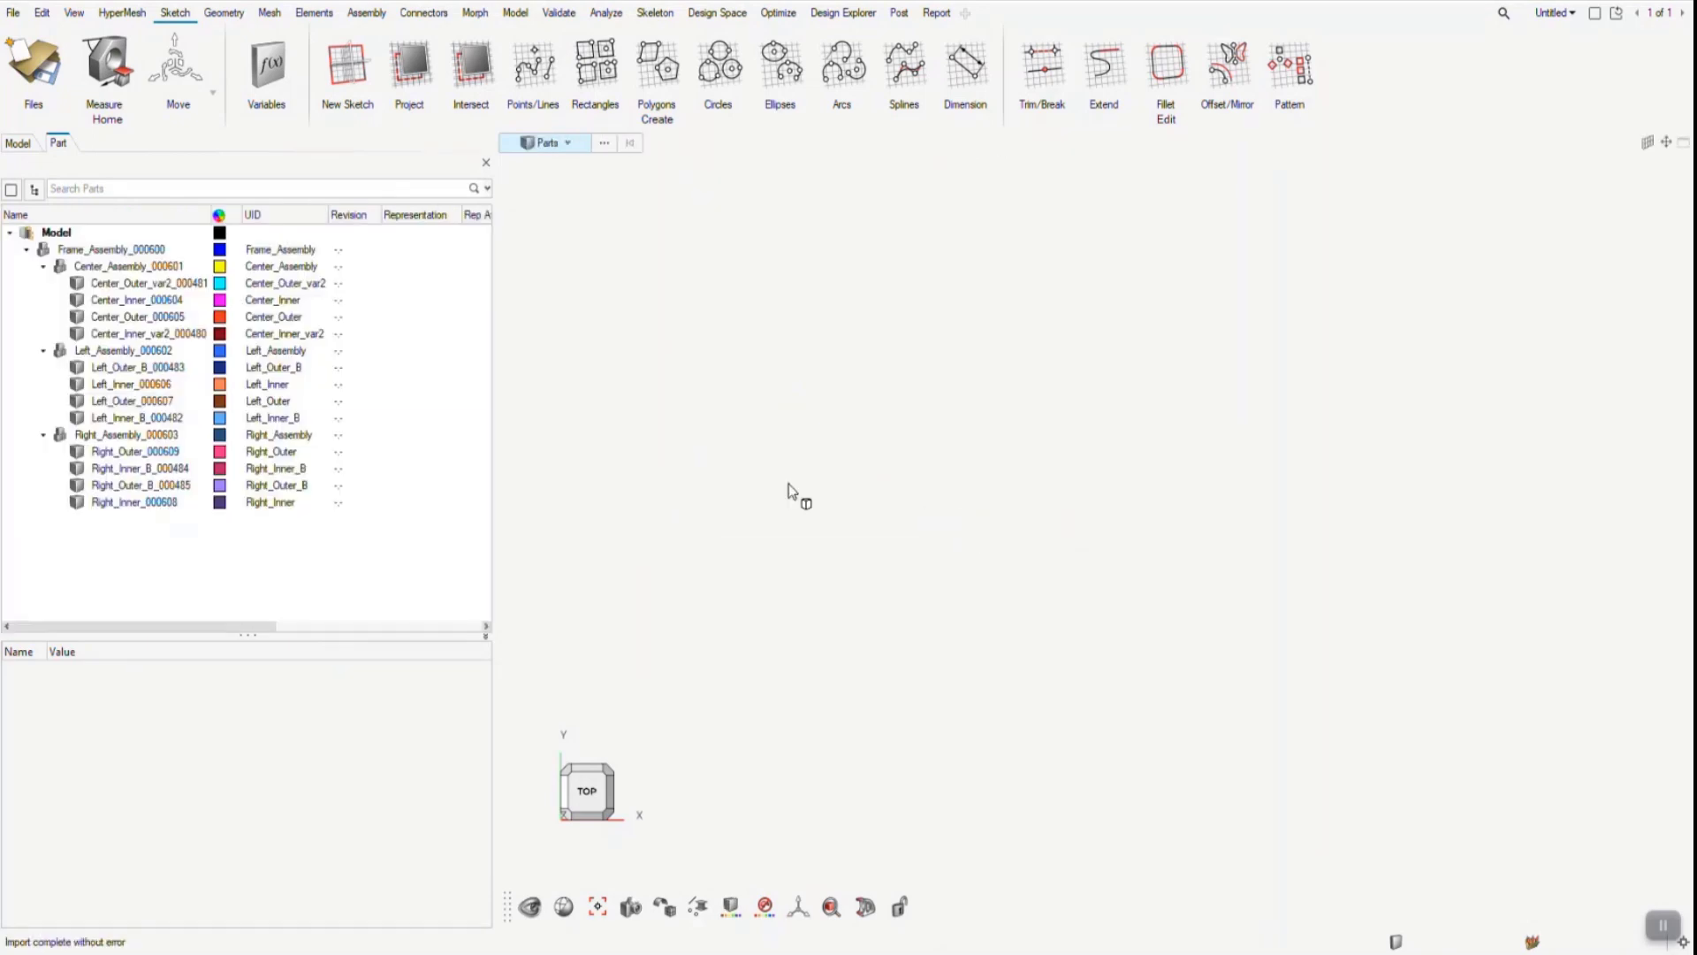
- Load the CAD representation of the Left_Assembly_000602 parts from PDM
click(129, 351)
right_click(127, 356)
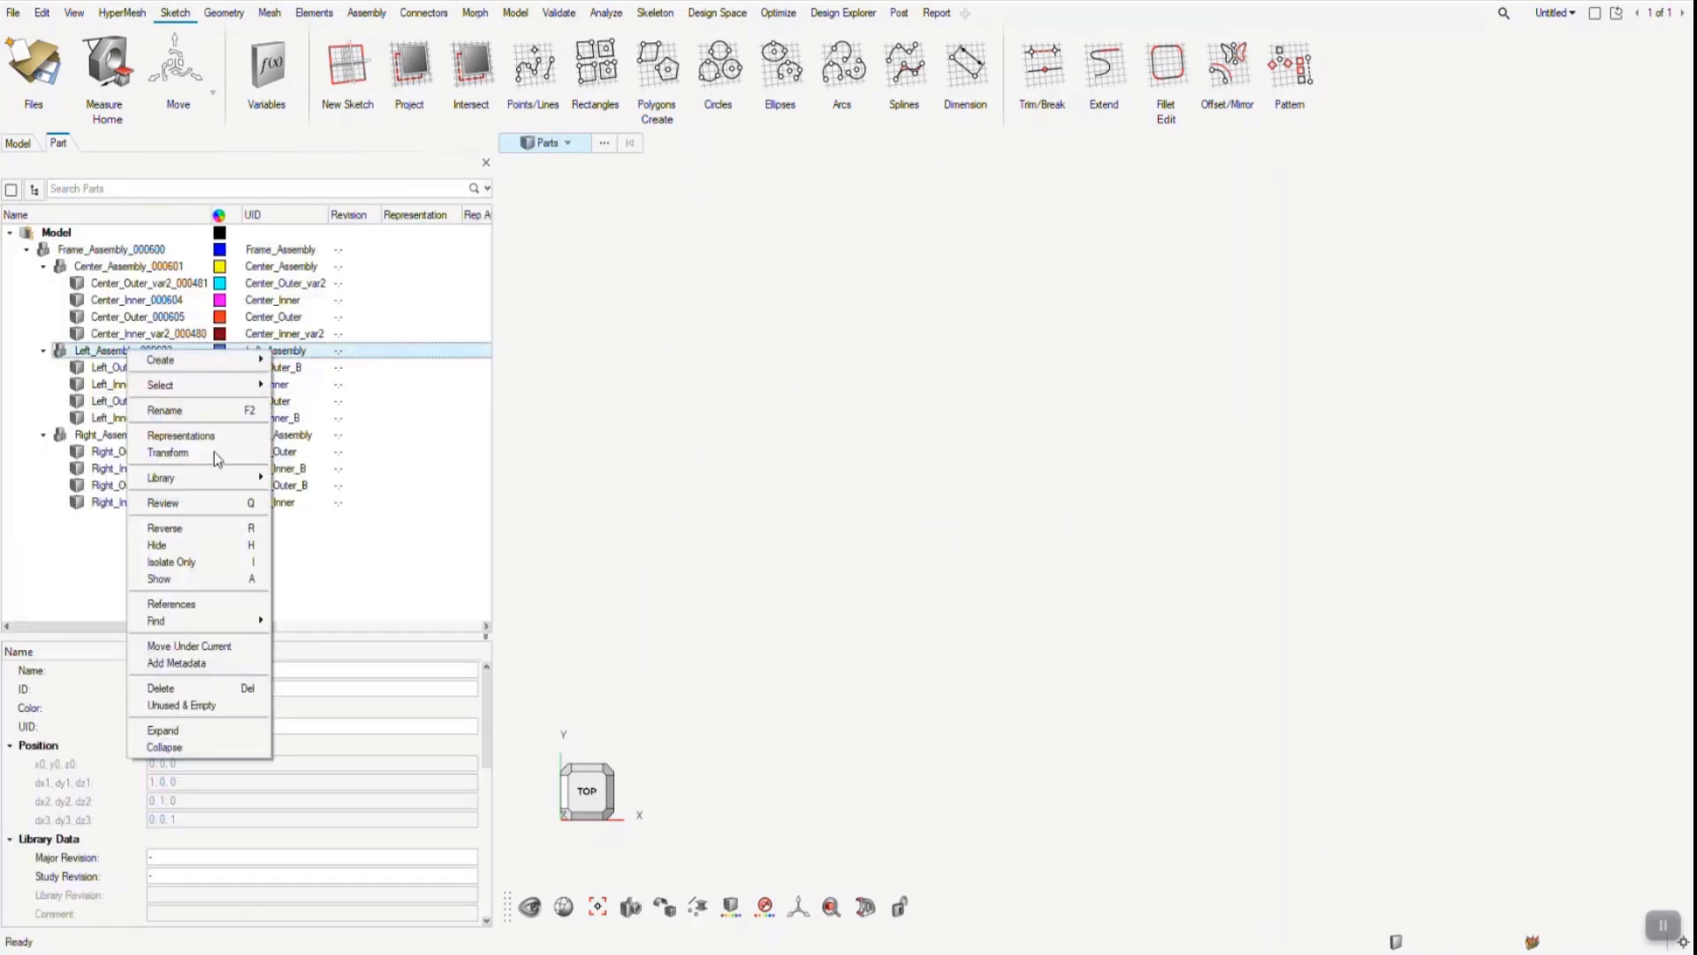
mouse_move(247, 442)
mouse_move(332, 482)
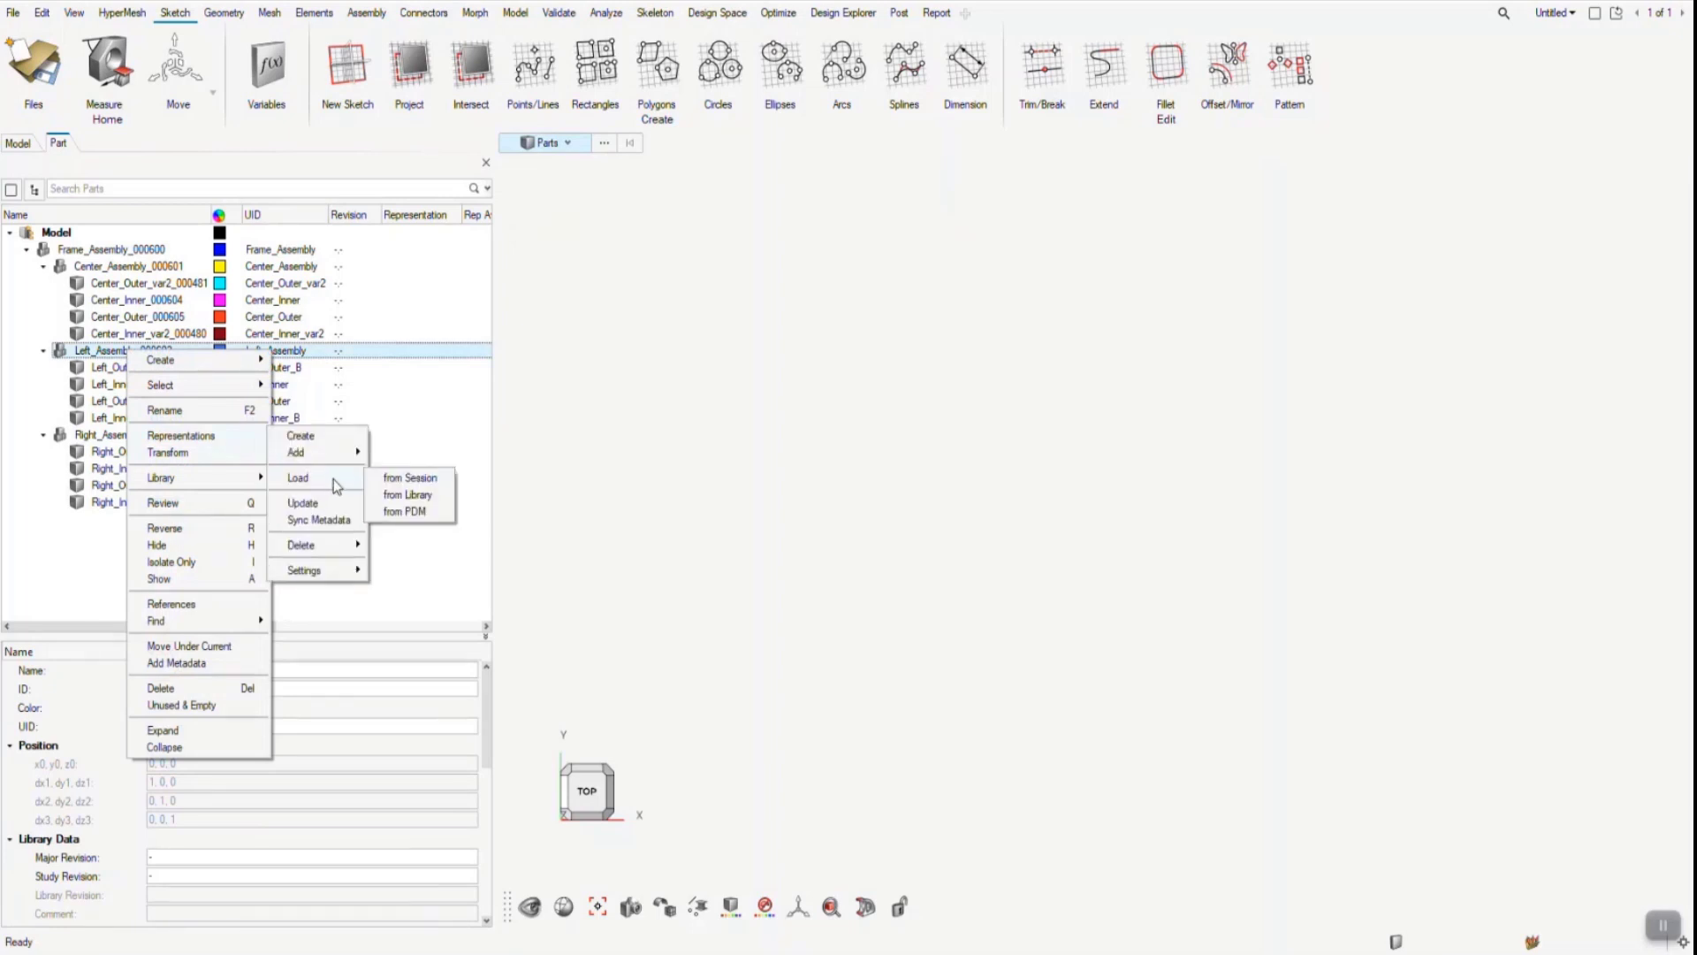
click(415, 514)
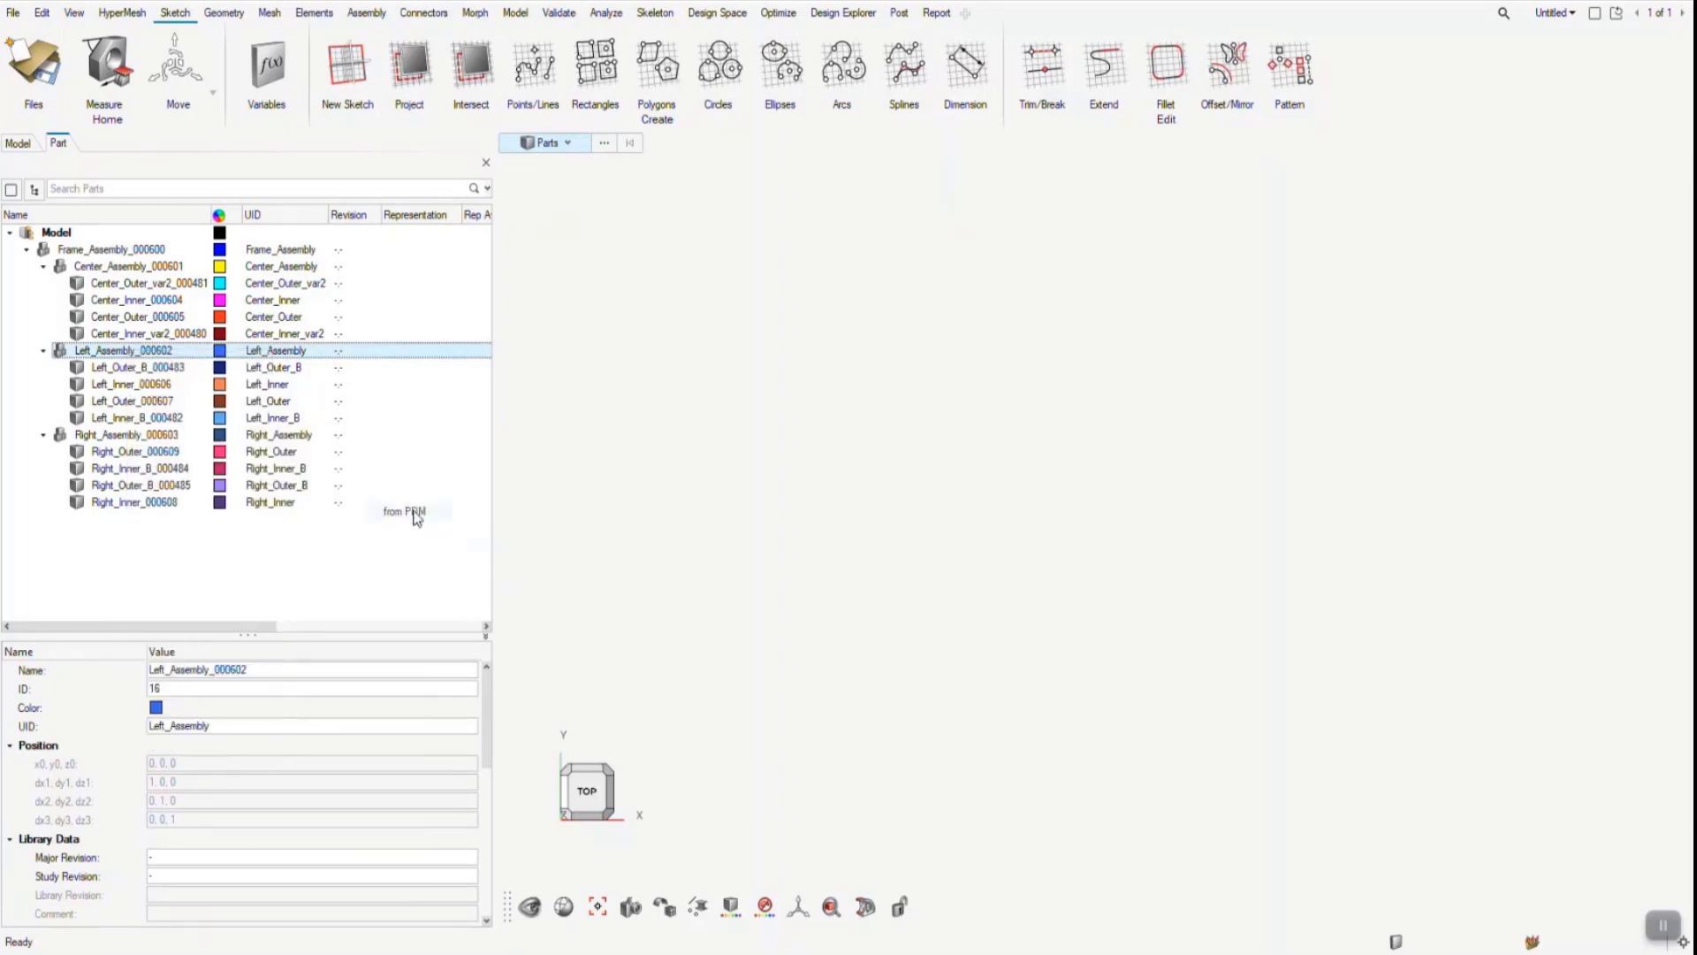
click(536, 211)
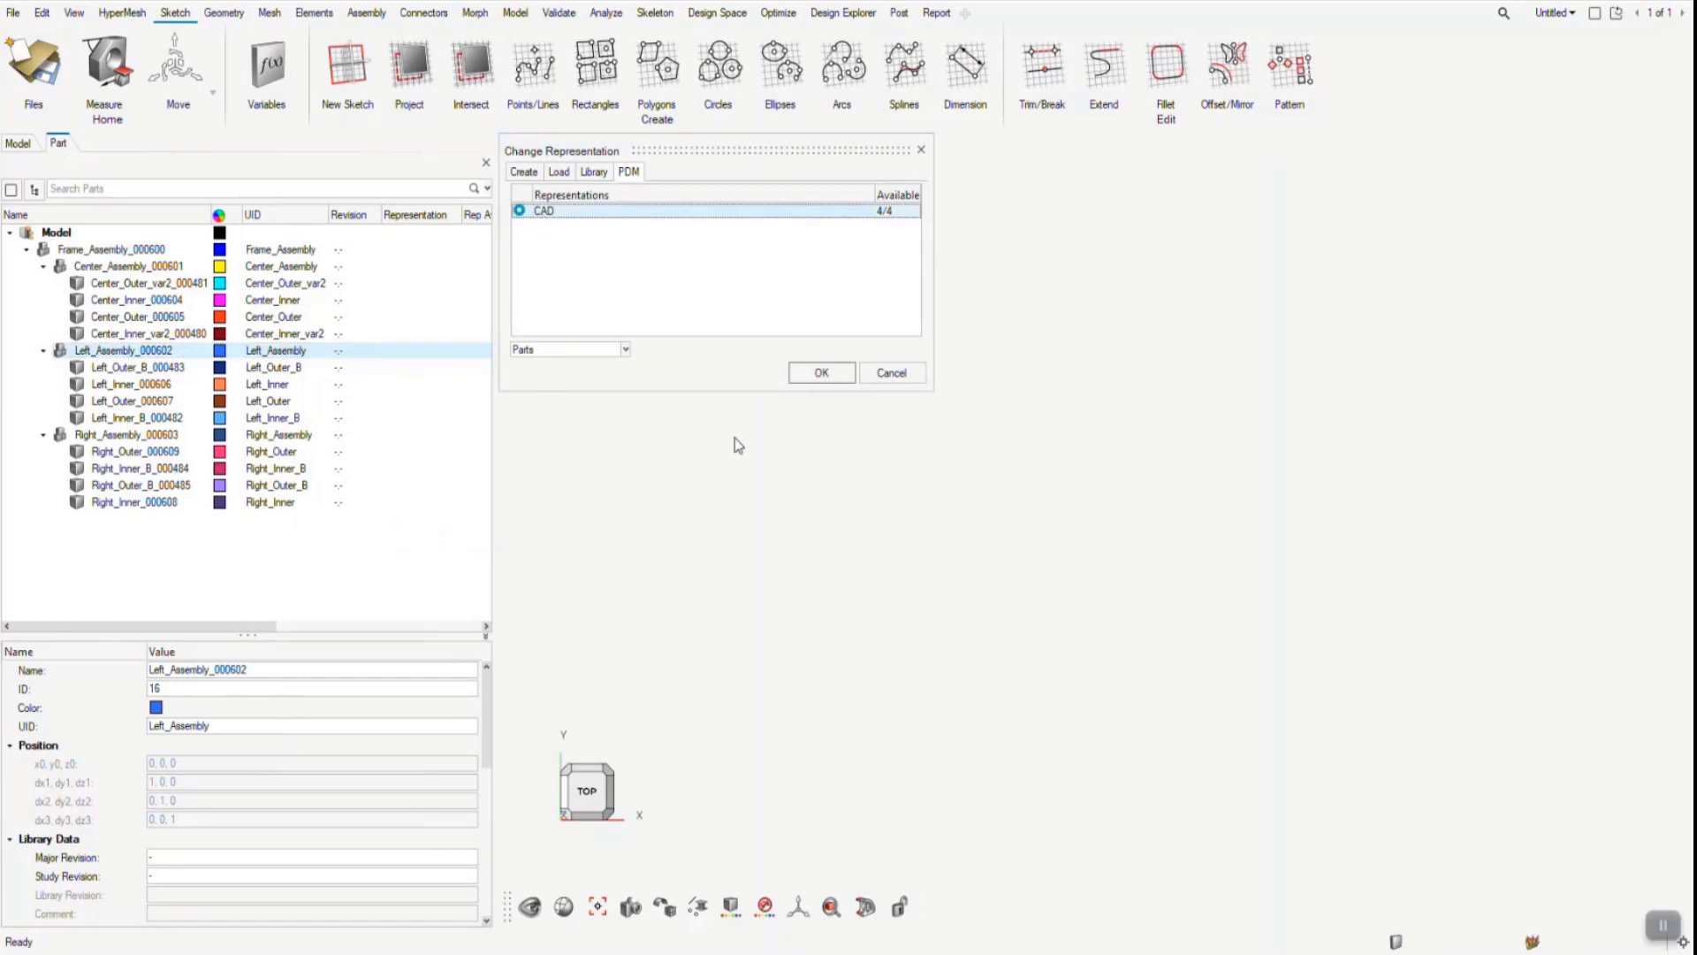
click(821, 374)
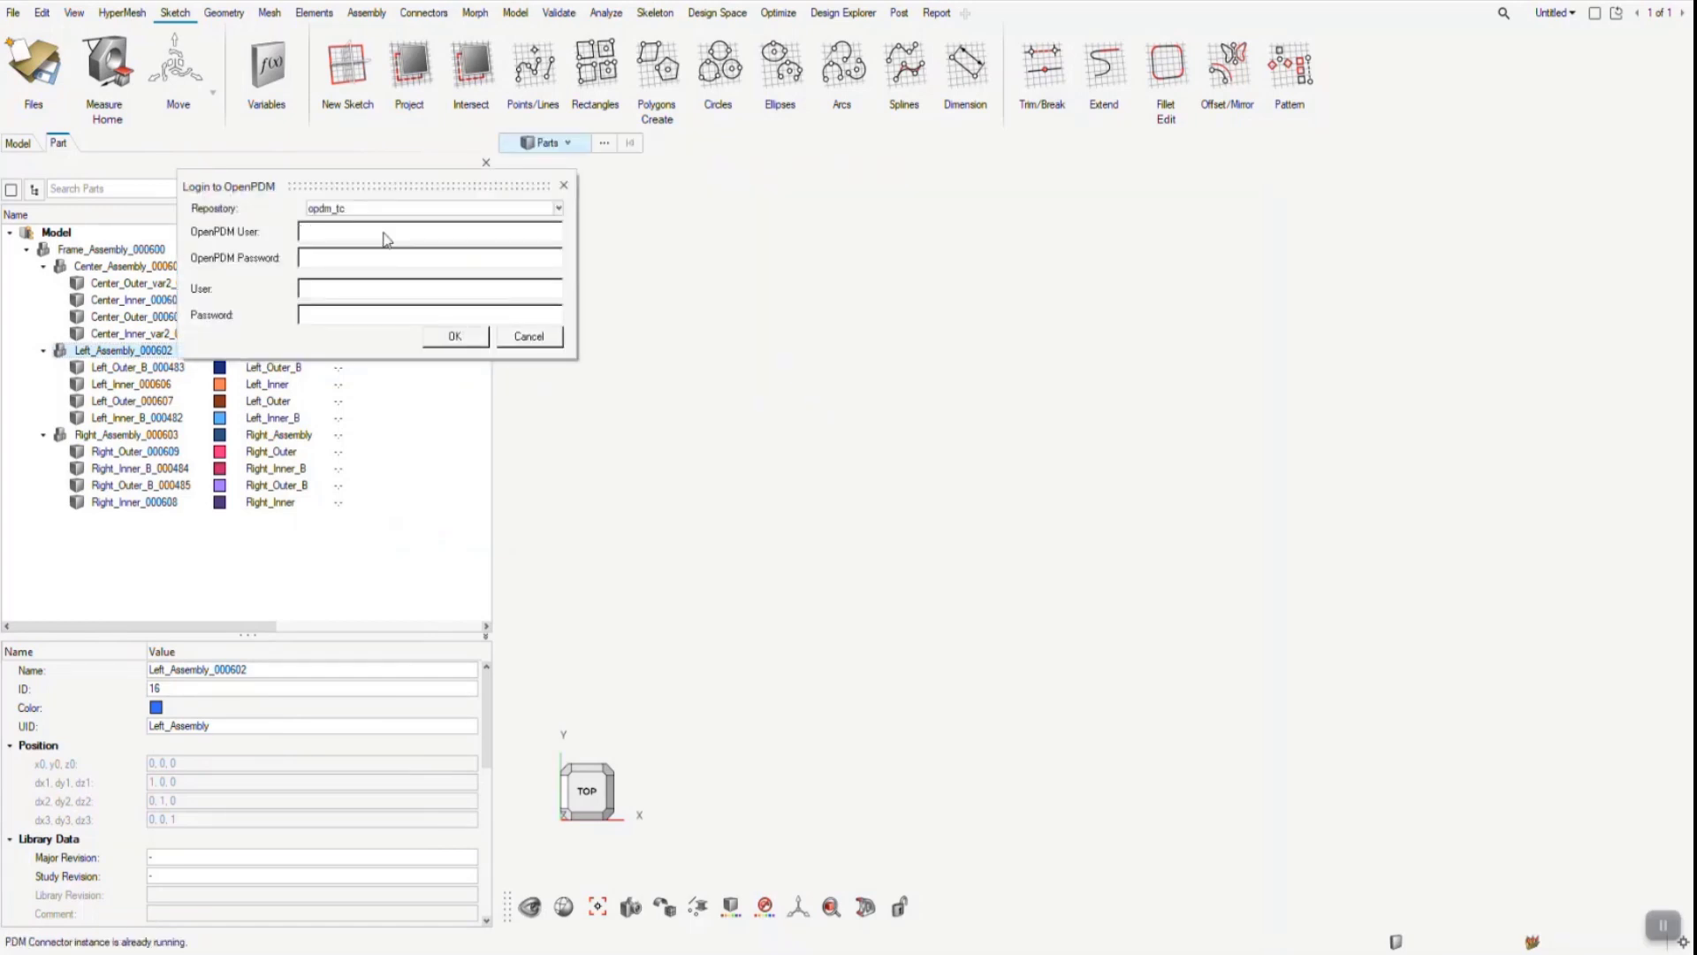
- Enter the OpenPDM and PDM user names and passwords and log in to the opdm_tc repository
text(openpdmadmin)
click(451, 344)
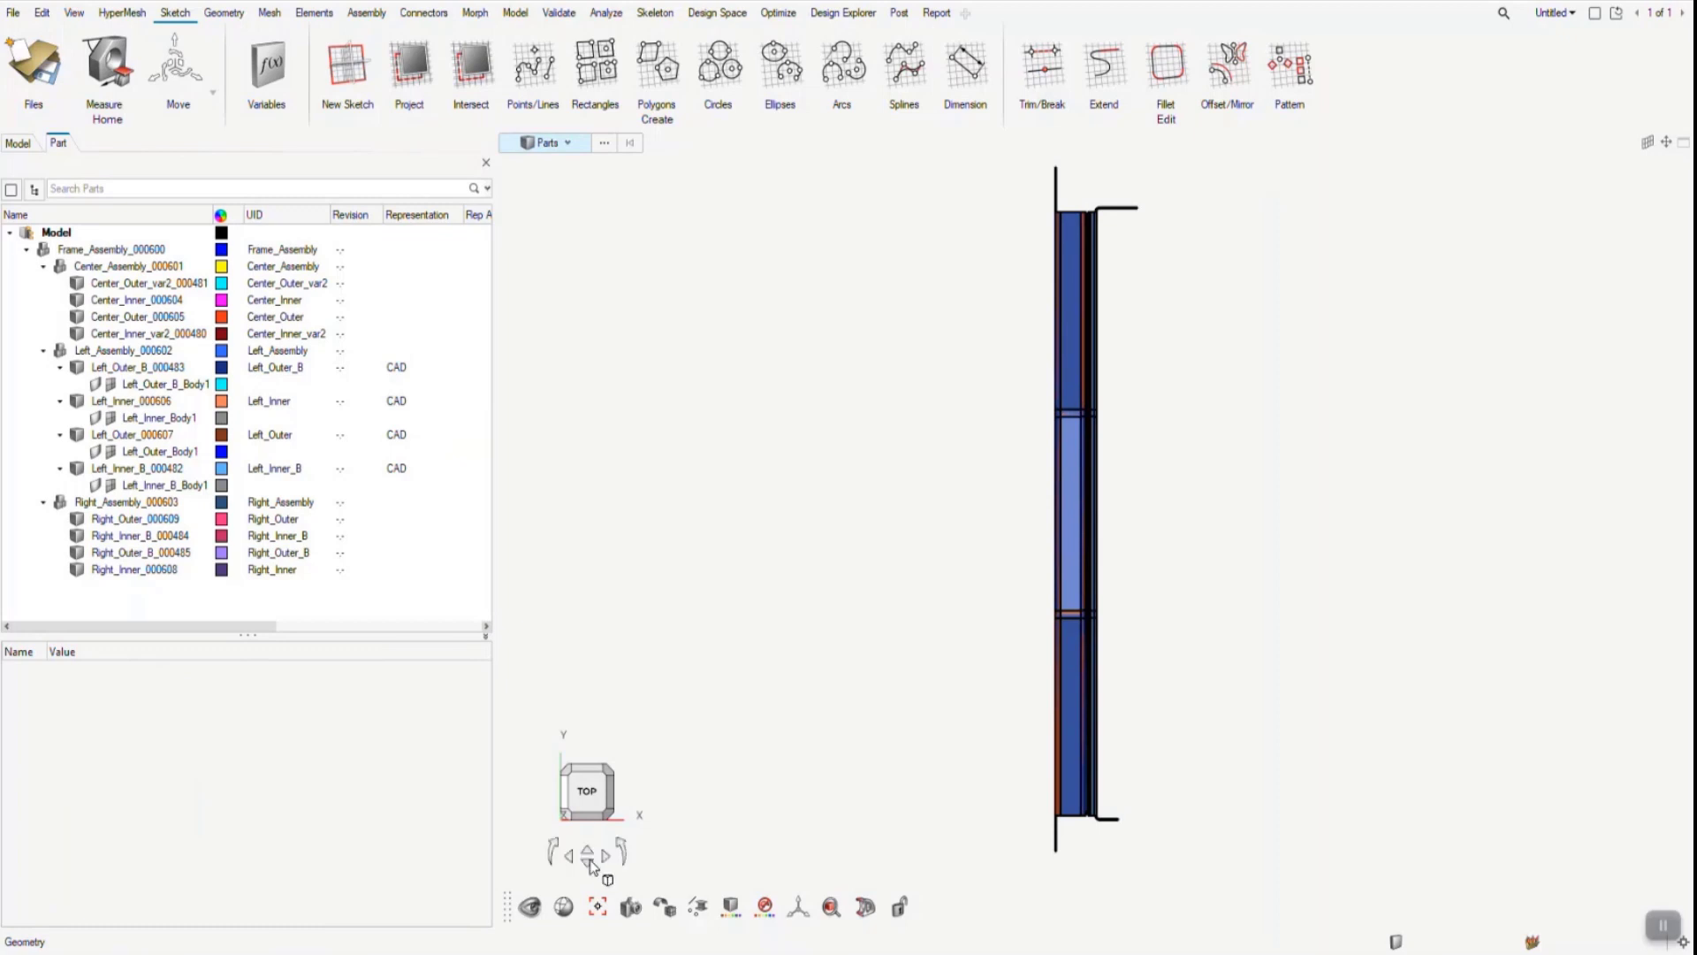
- Inspect the loaded left parts, then switch to Teamcenter's Structure Manager and examine the attachments of Left_Inner, Left_Outer, Left_Inner_B and Left_Outer_B
click(589, 853)
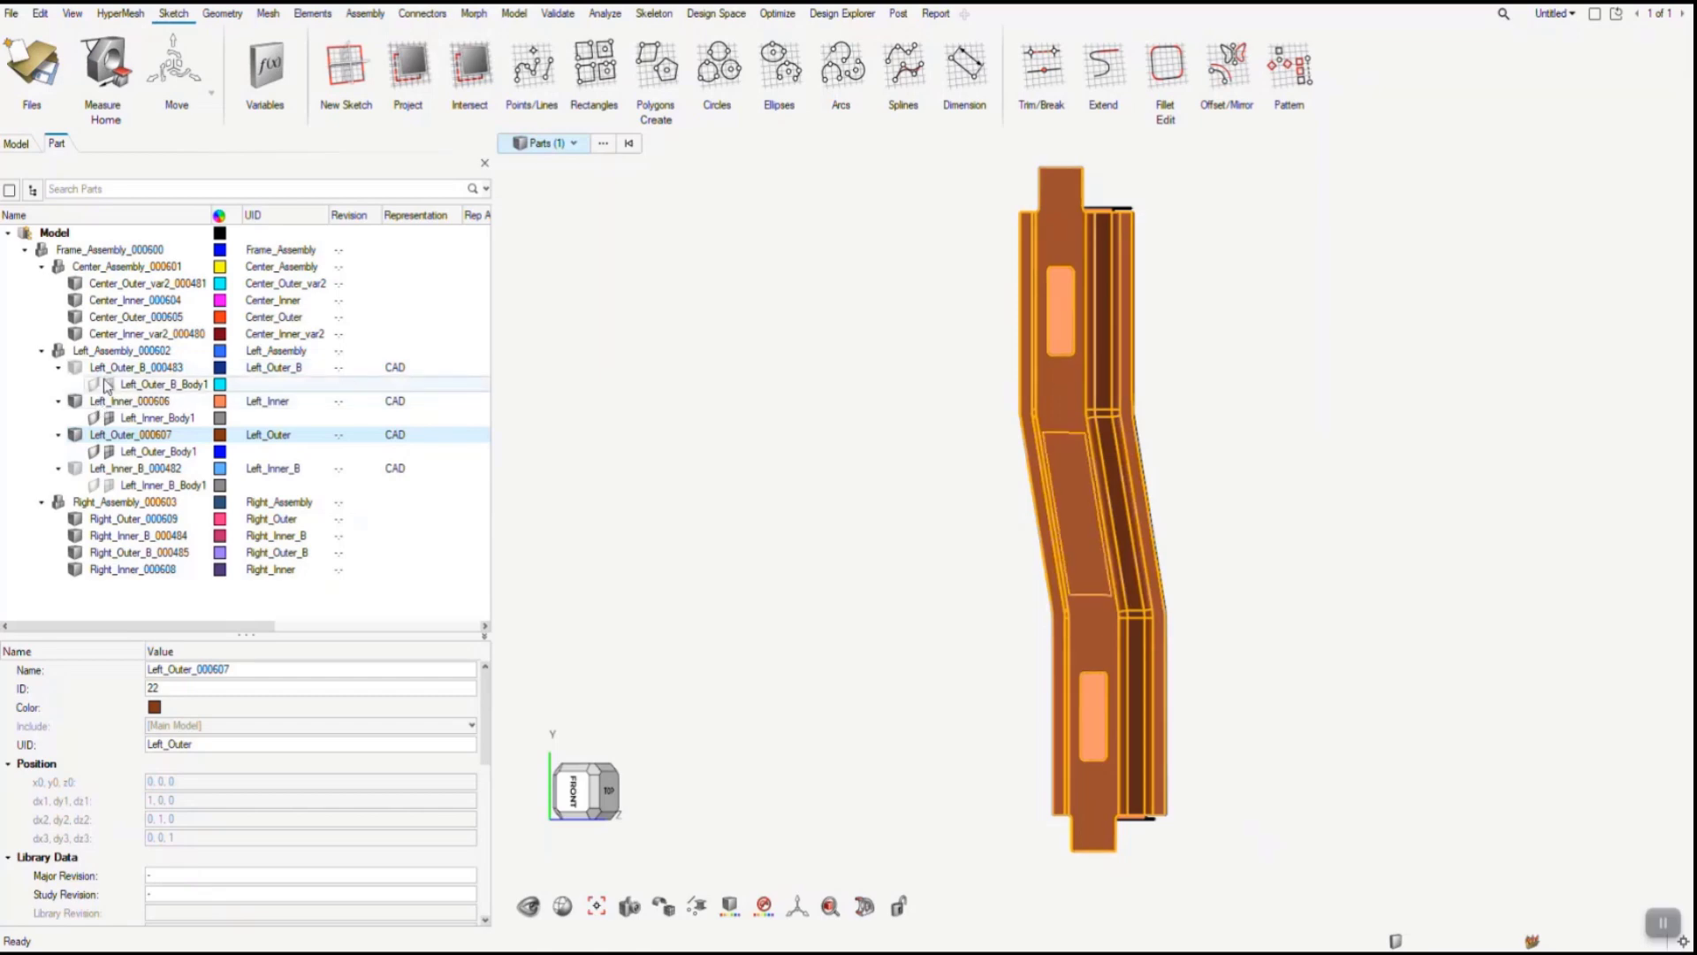
click(113, 351)
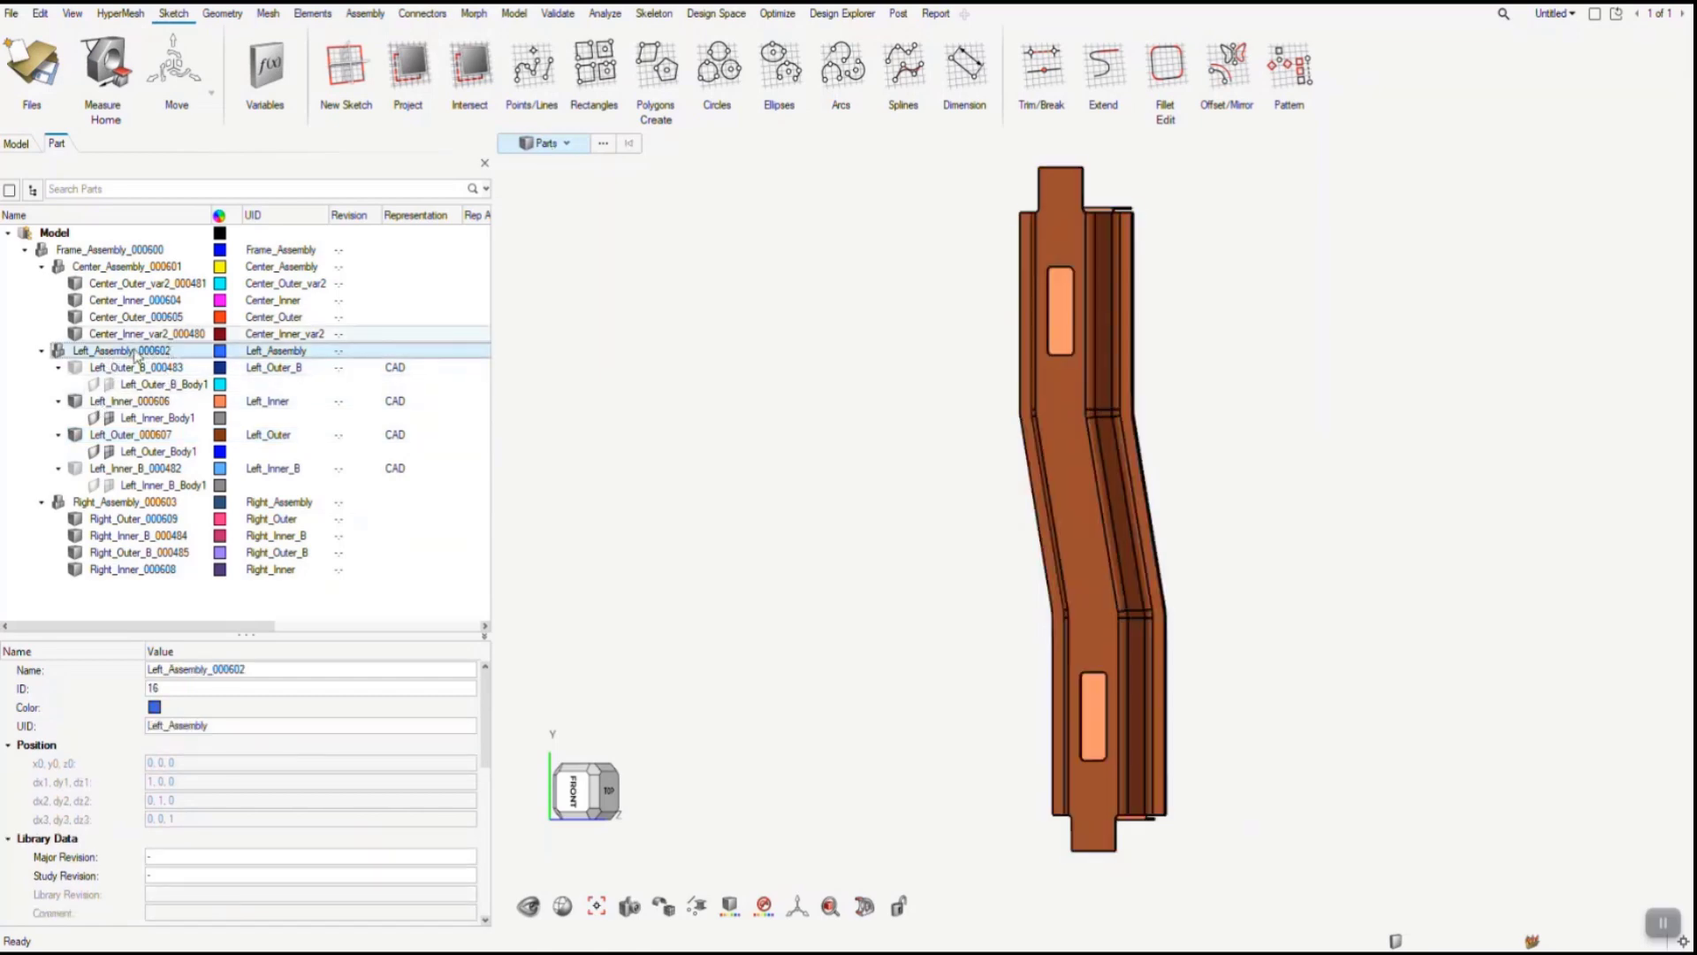
mouse_move(716, 952)
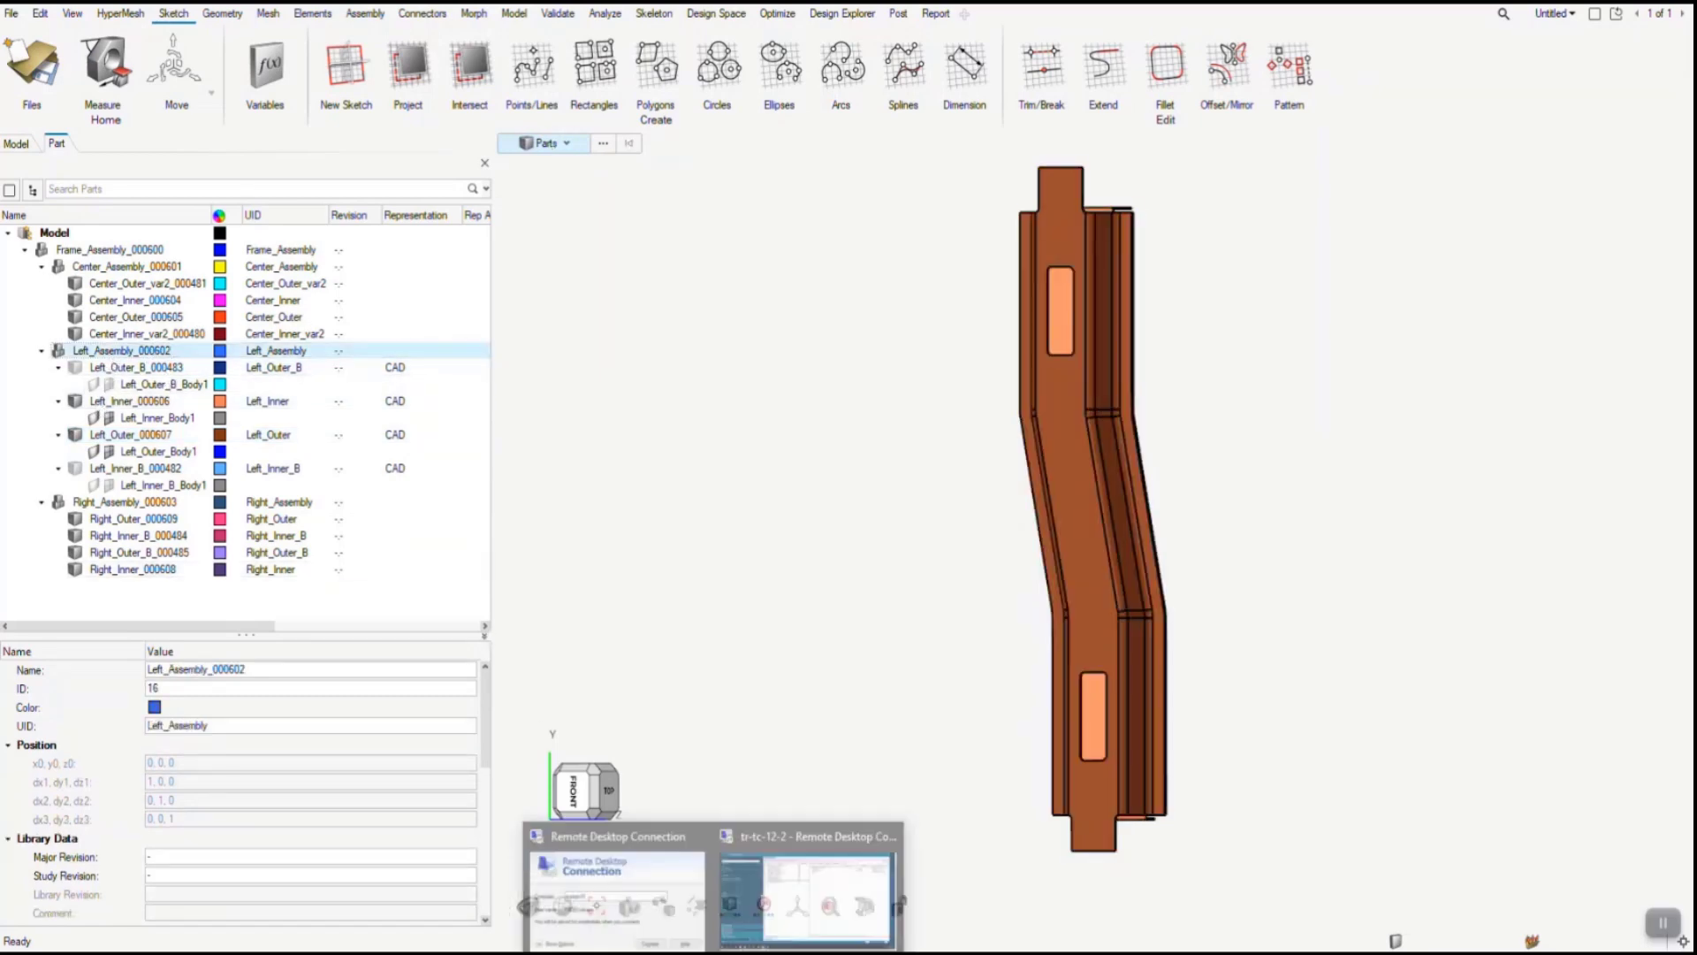
click(790, 900)
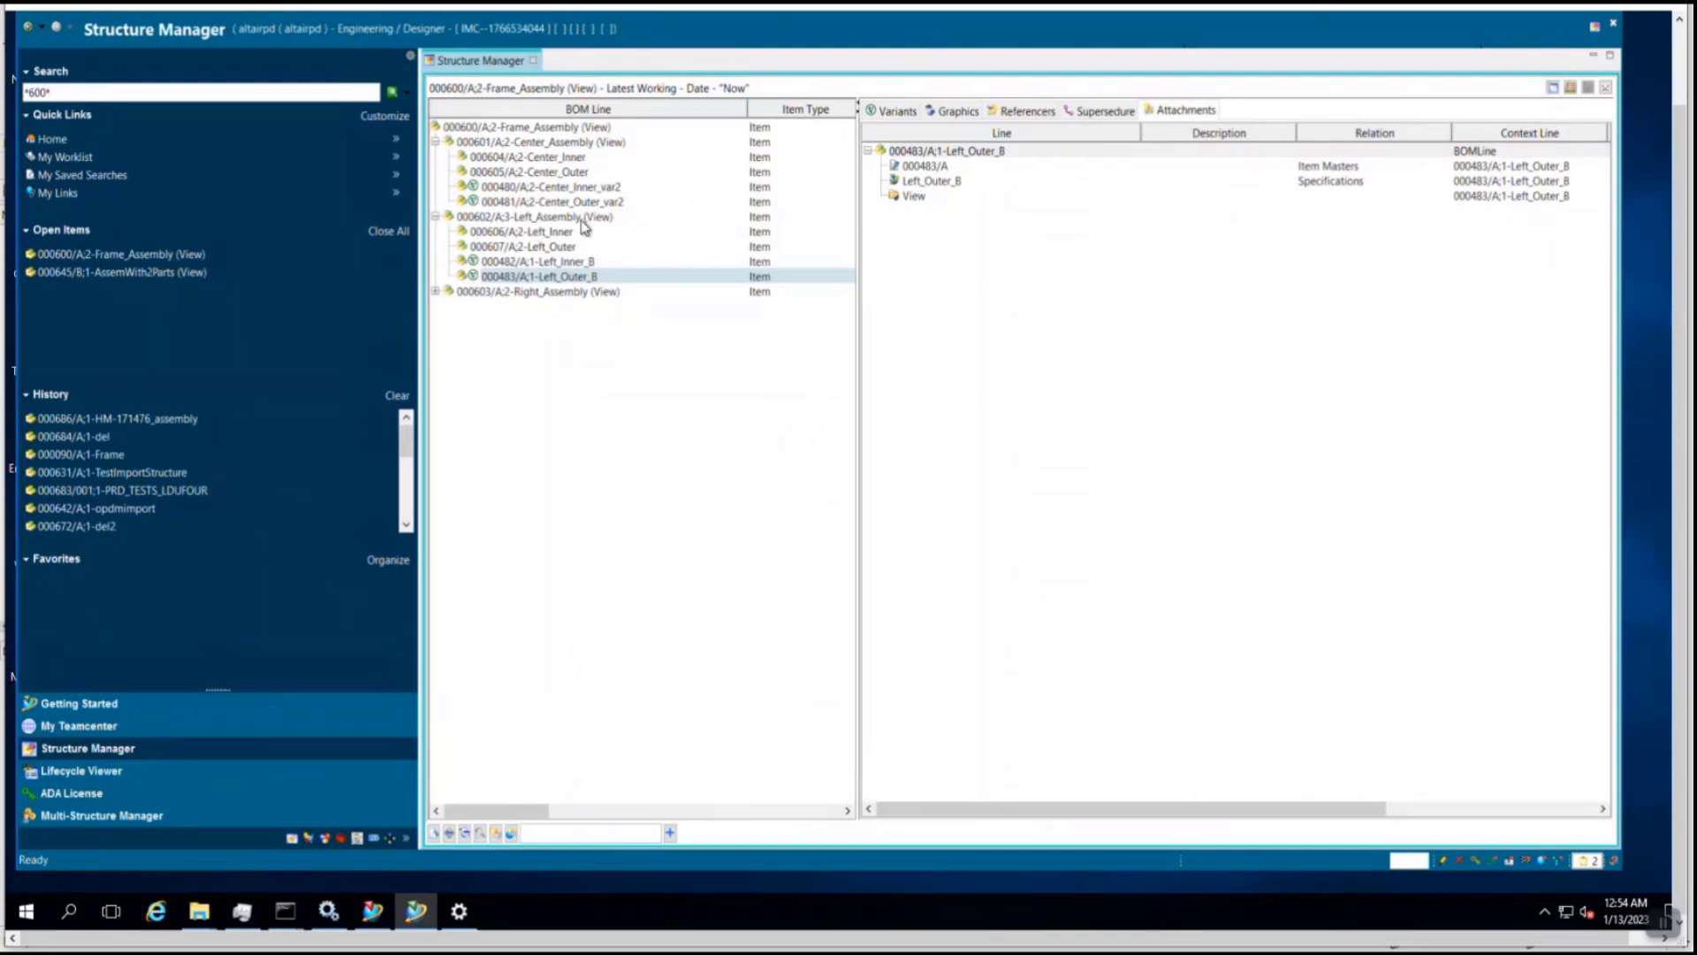
click(555, 234)
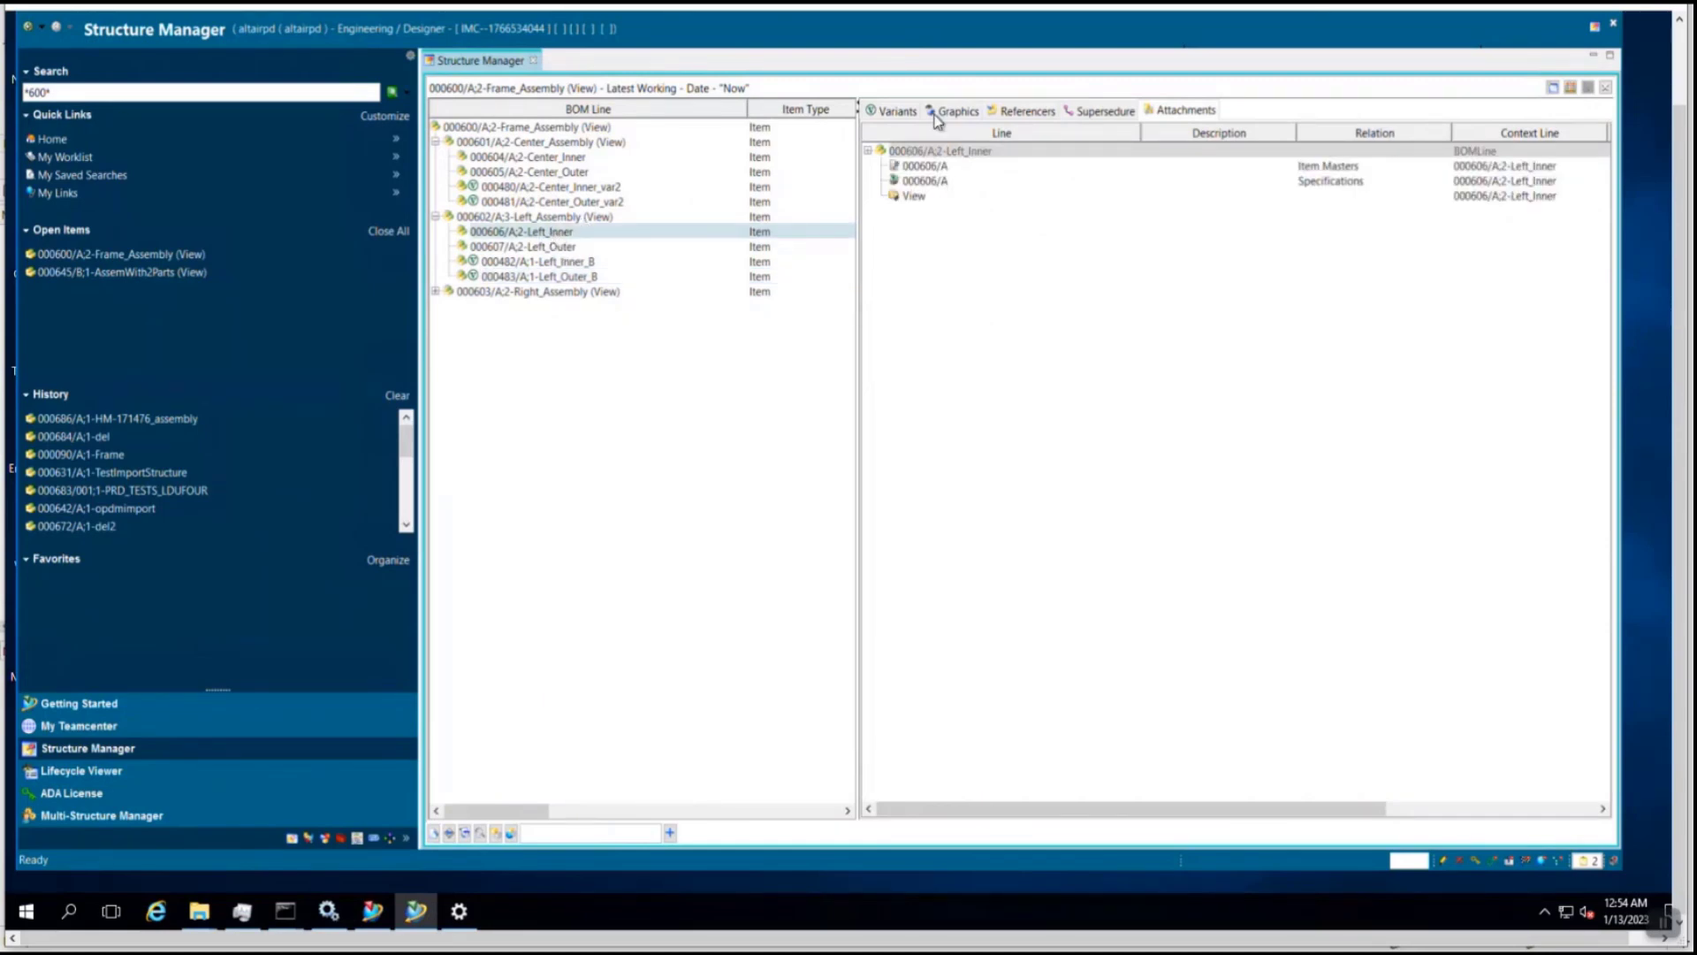
click(582, 251)
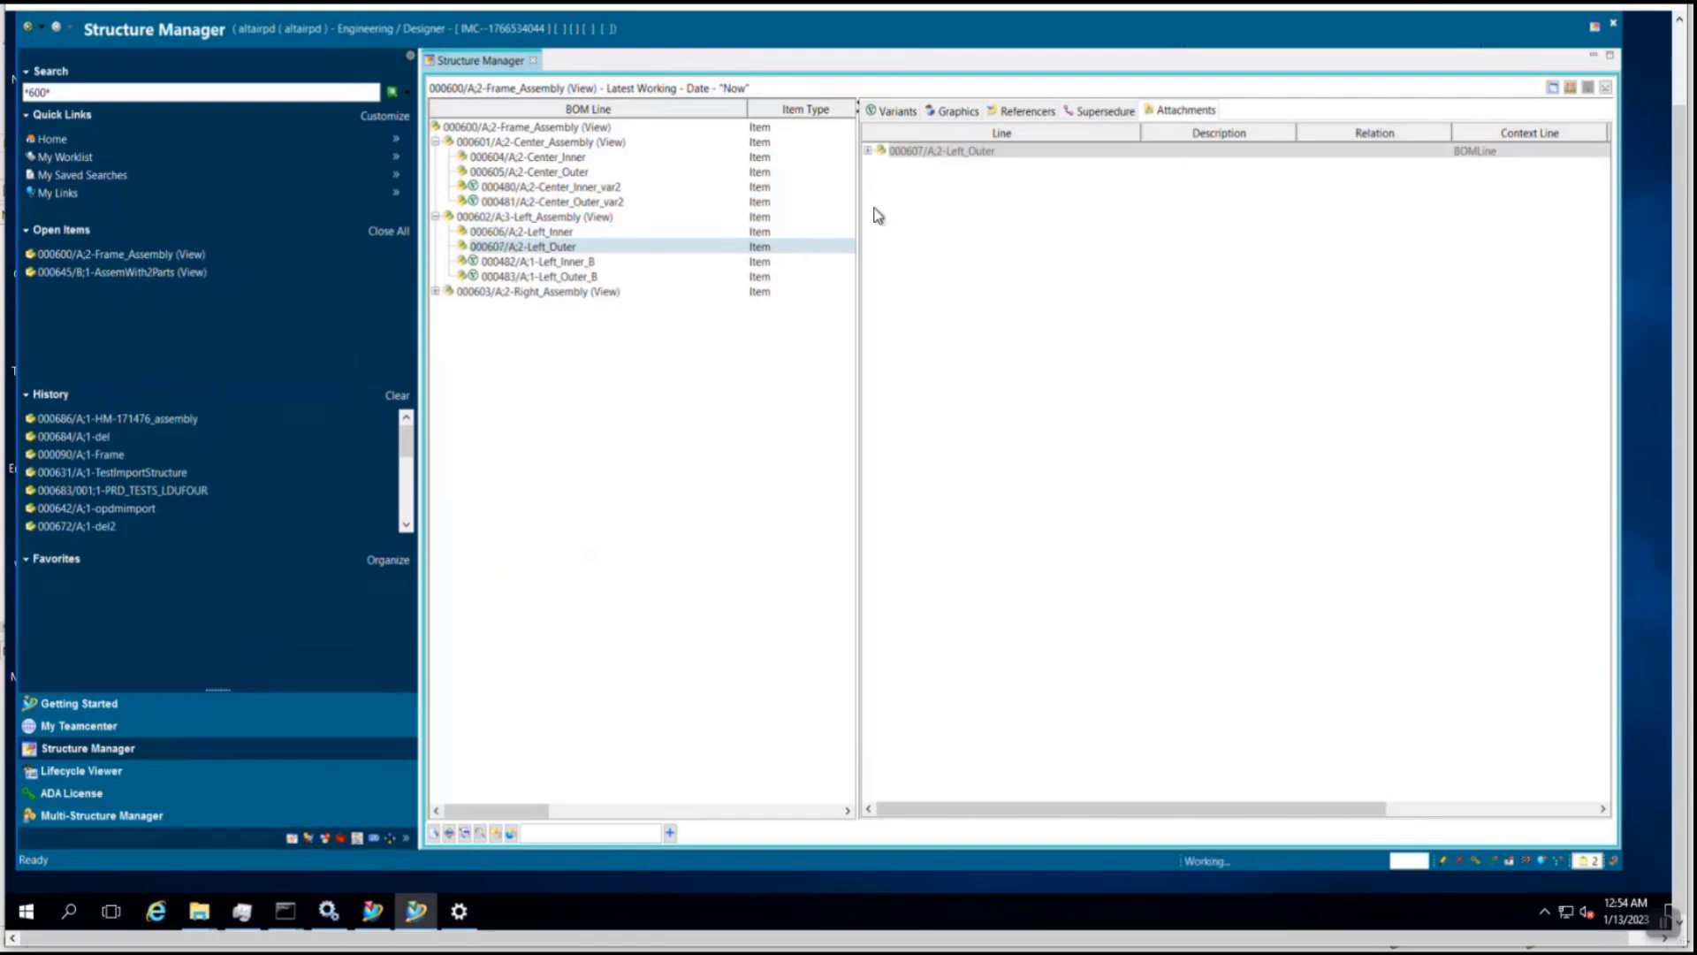
click(583, 263)
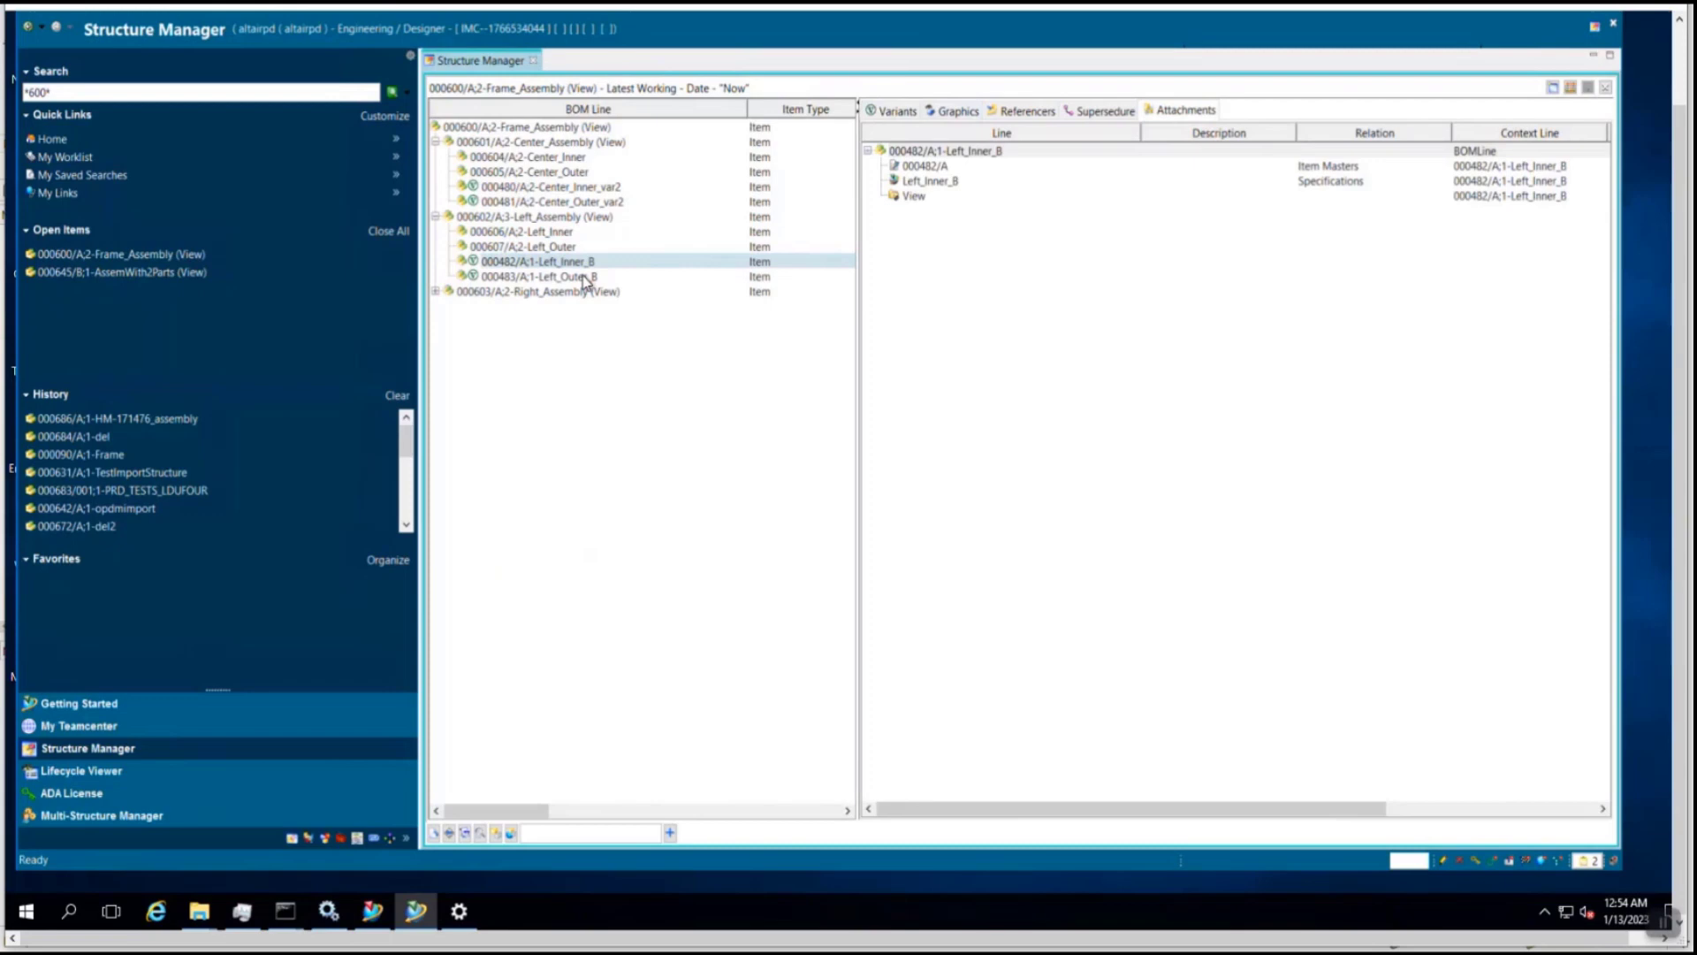
click(585, 277)
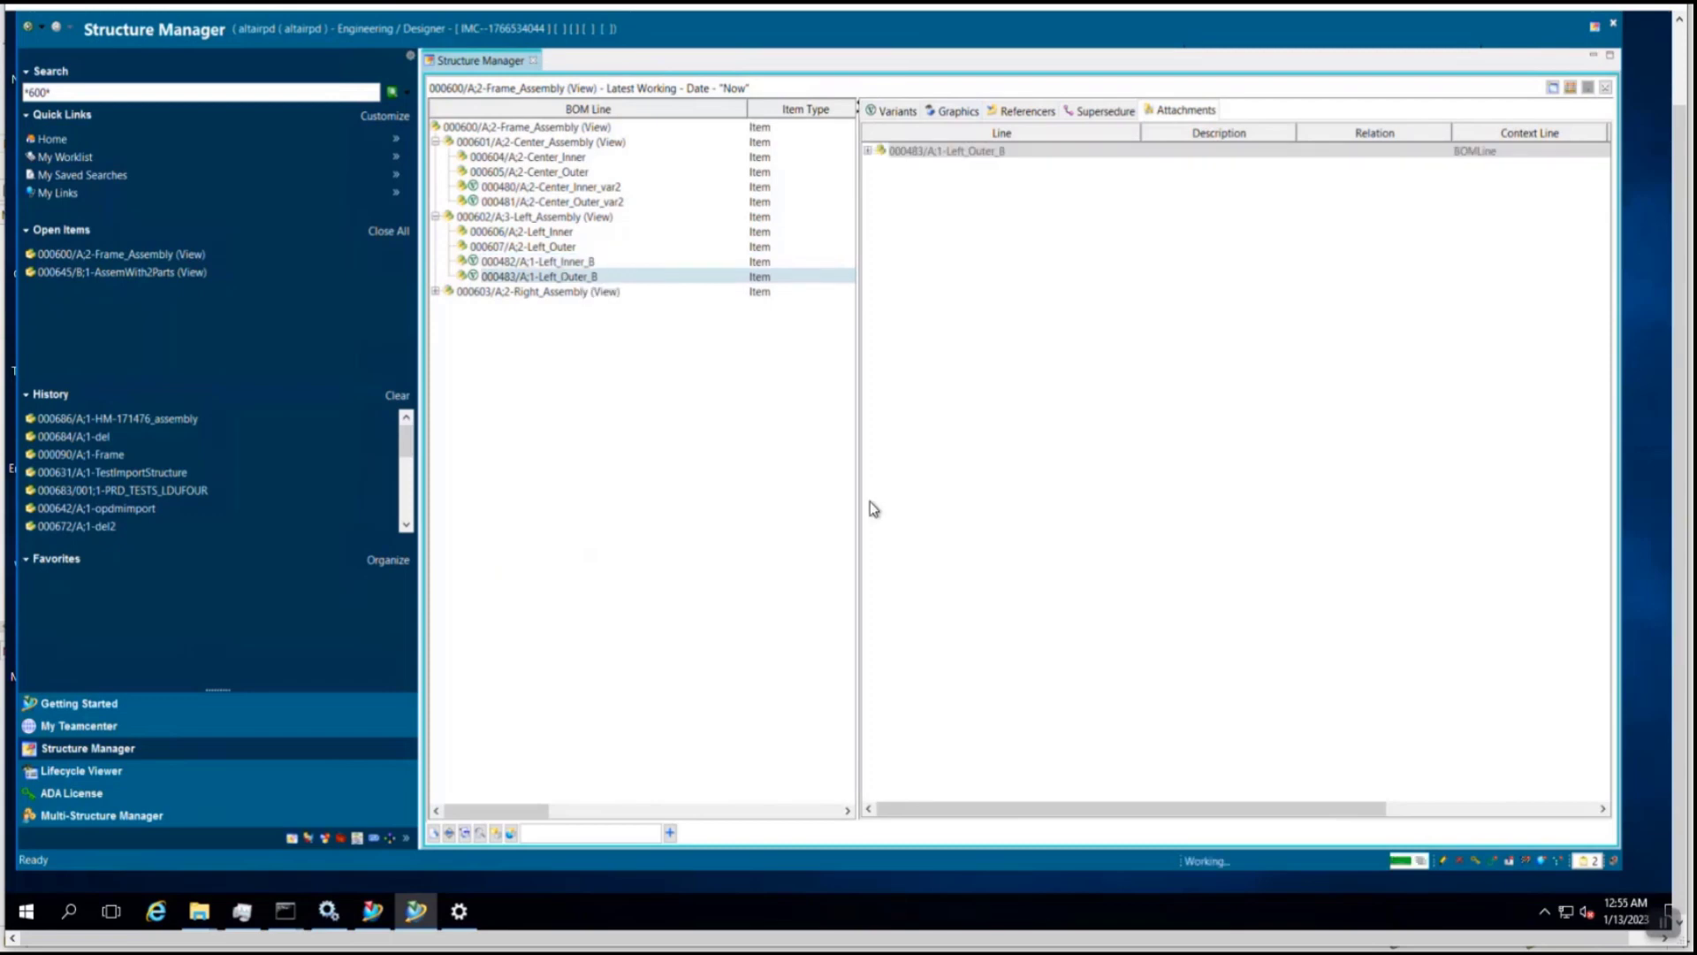
- Return to HyperMesh and create NVH 10mm representations of Left_Inner_000606 and Left_Outer_000607, saving to PDM but not to the library
mouse_move(936, 944)
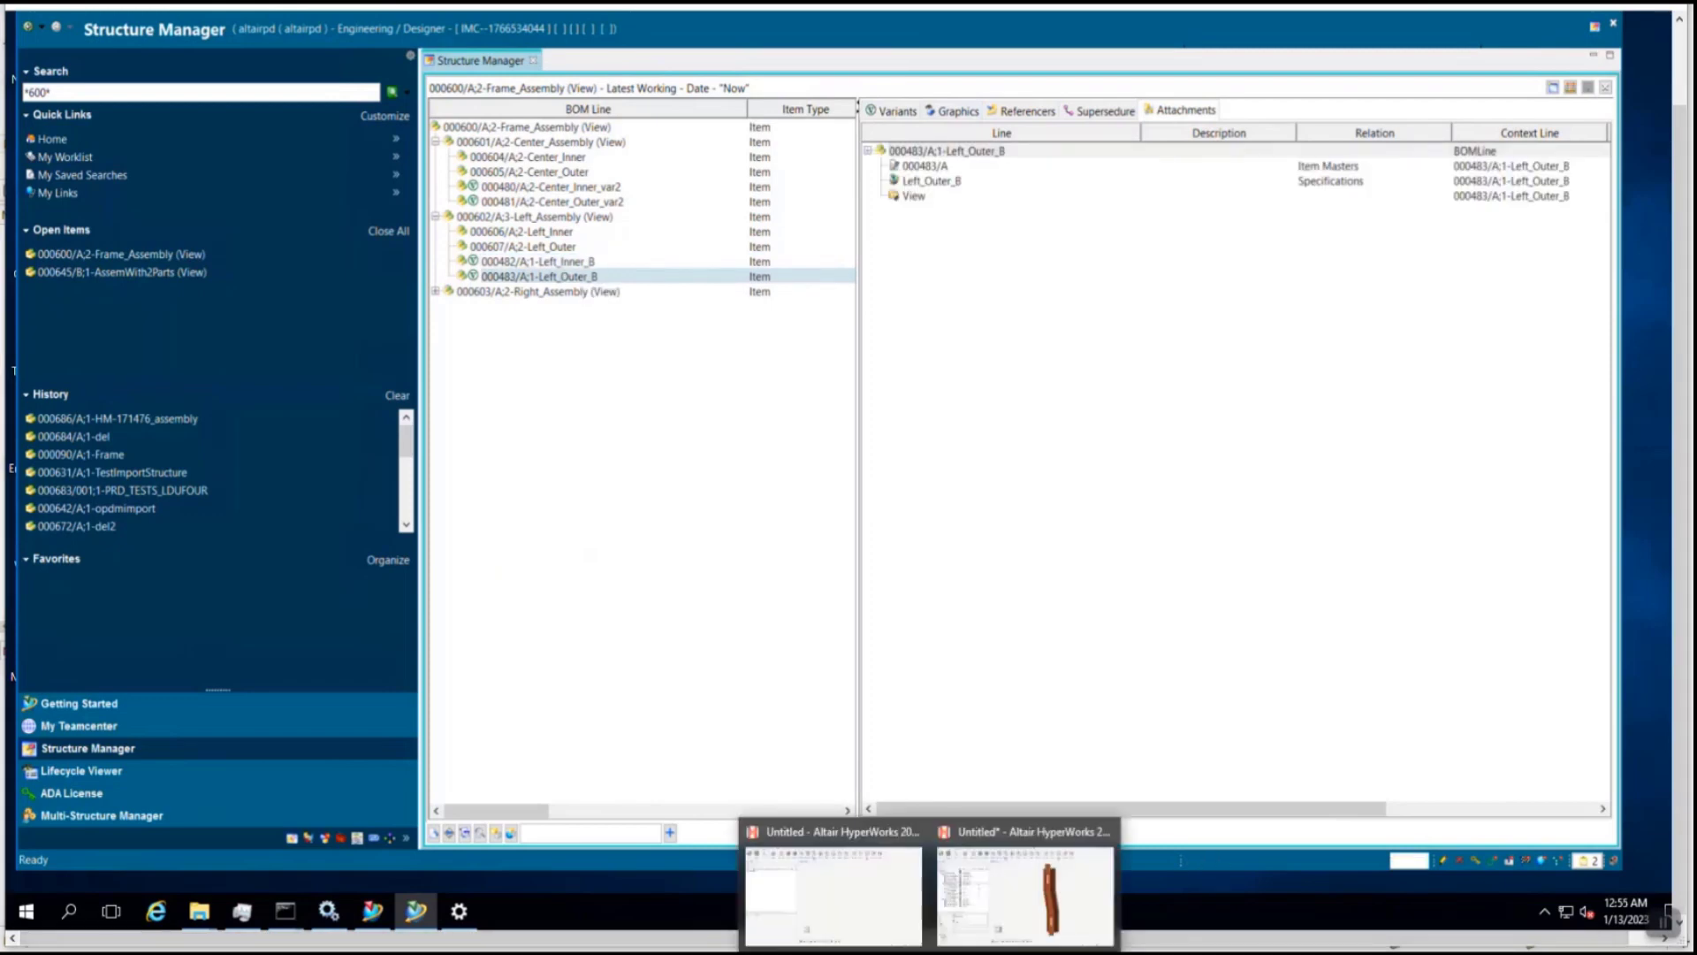
click(1030, 893)
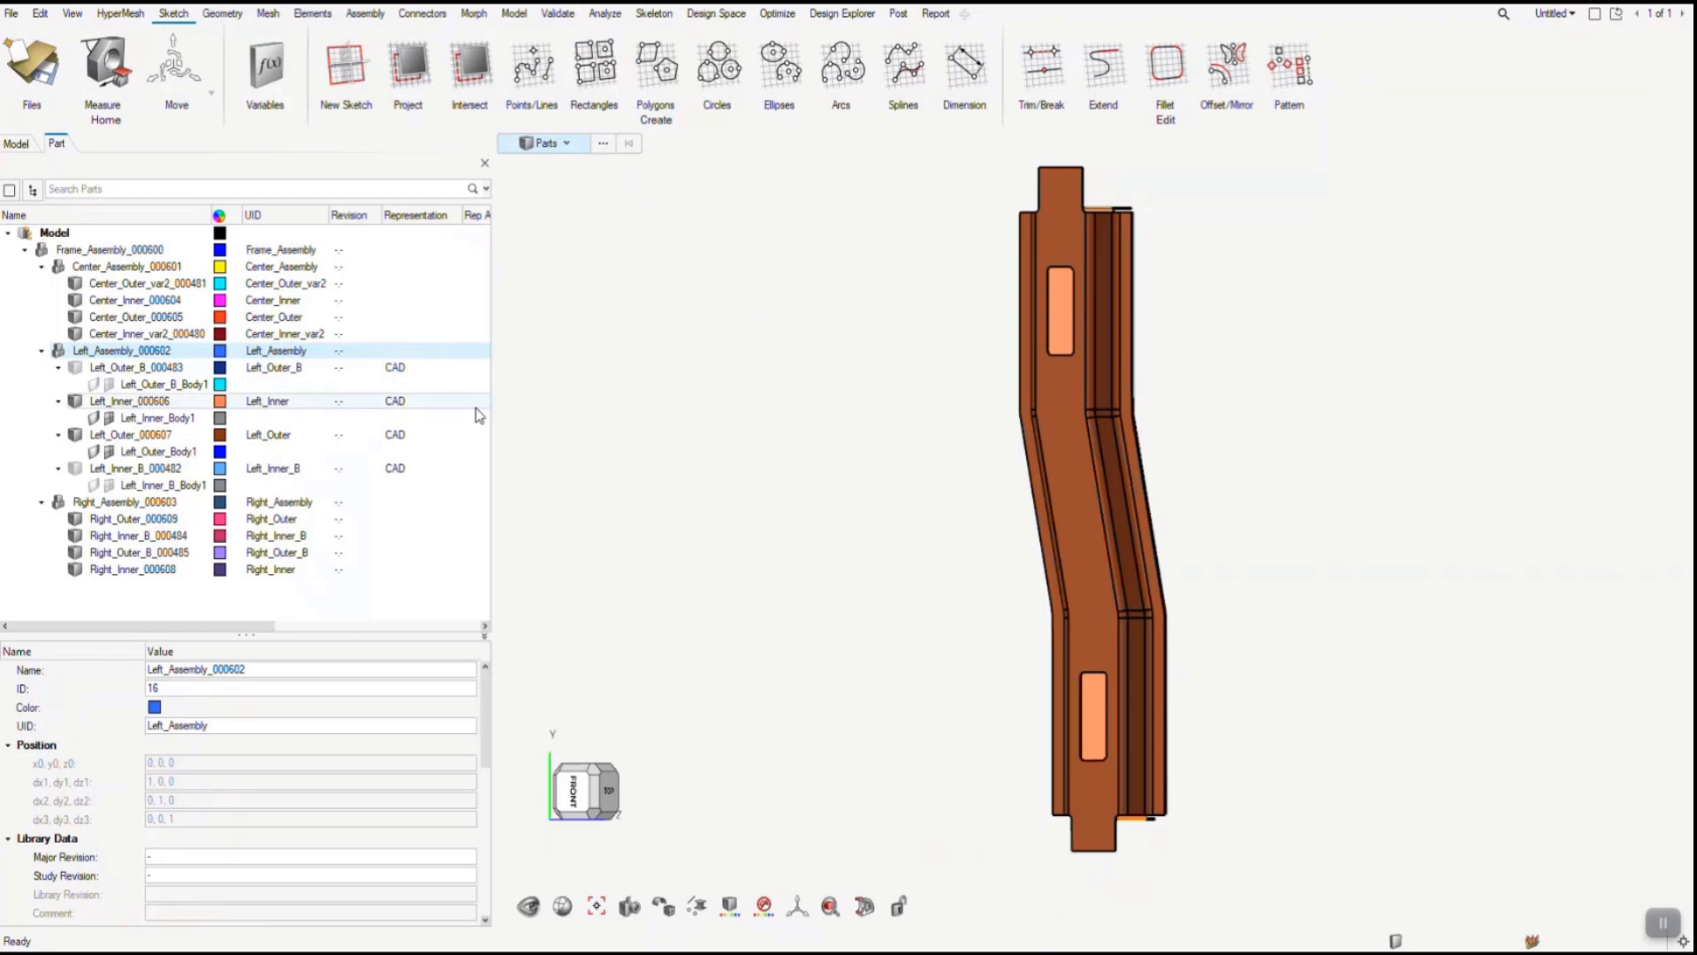
click(476, 407)
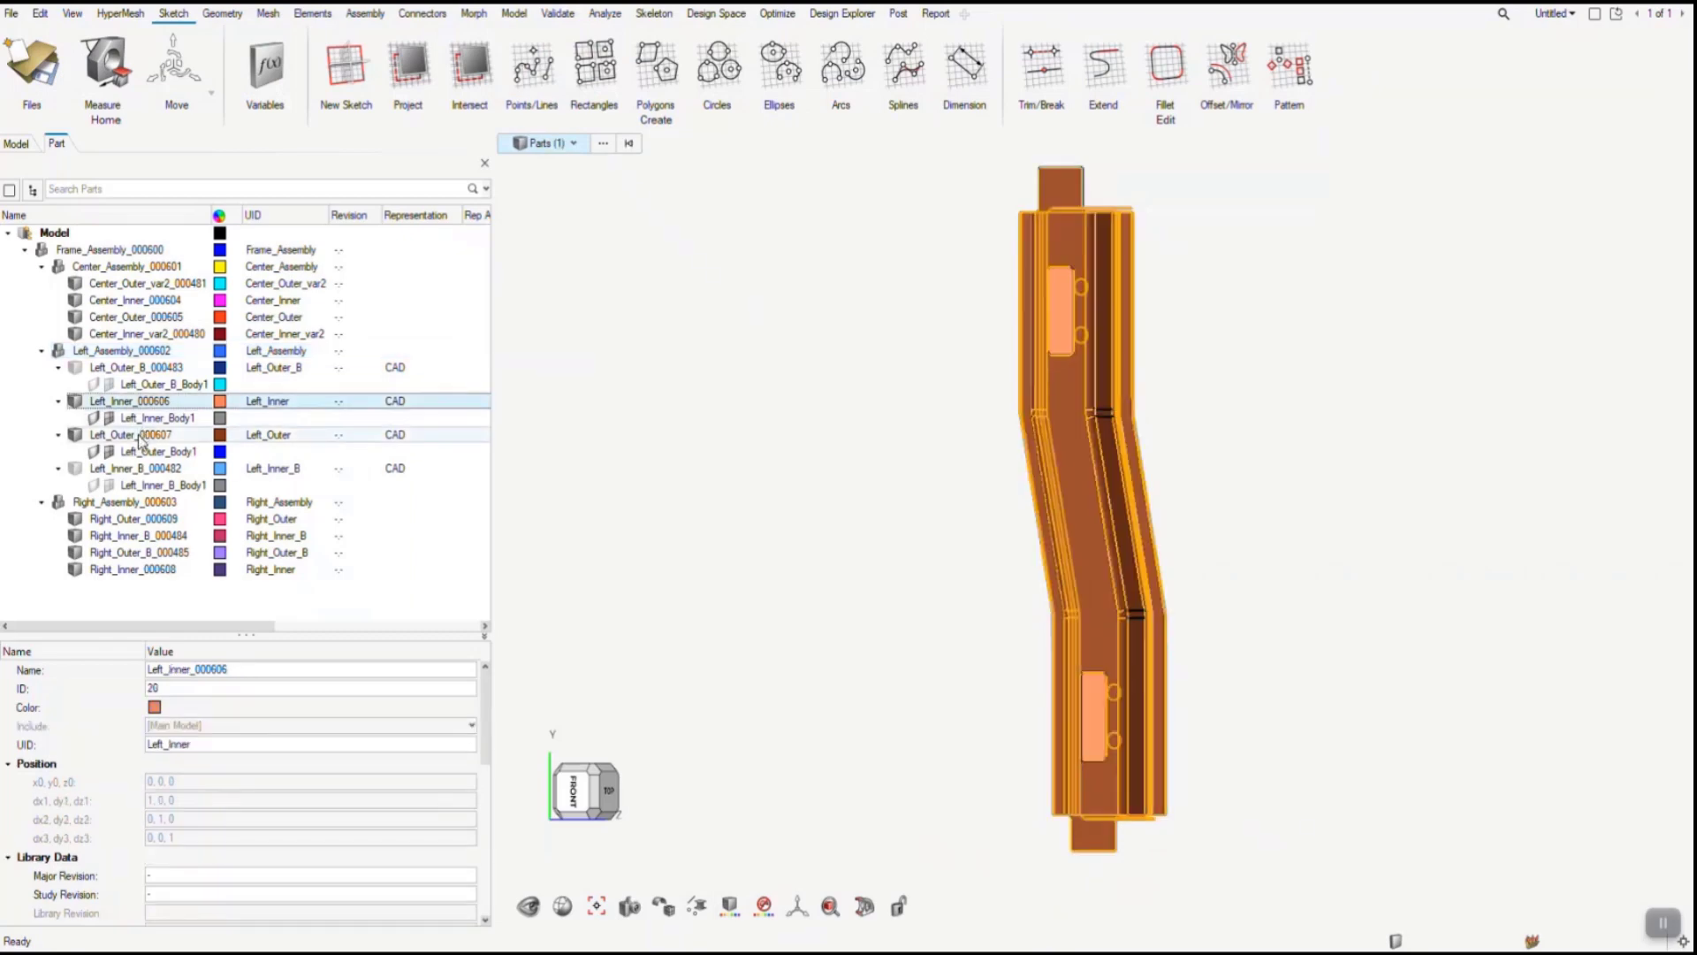
ctrl+click(138, 436)
right_click(139, 439)
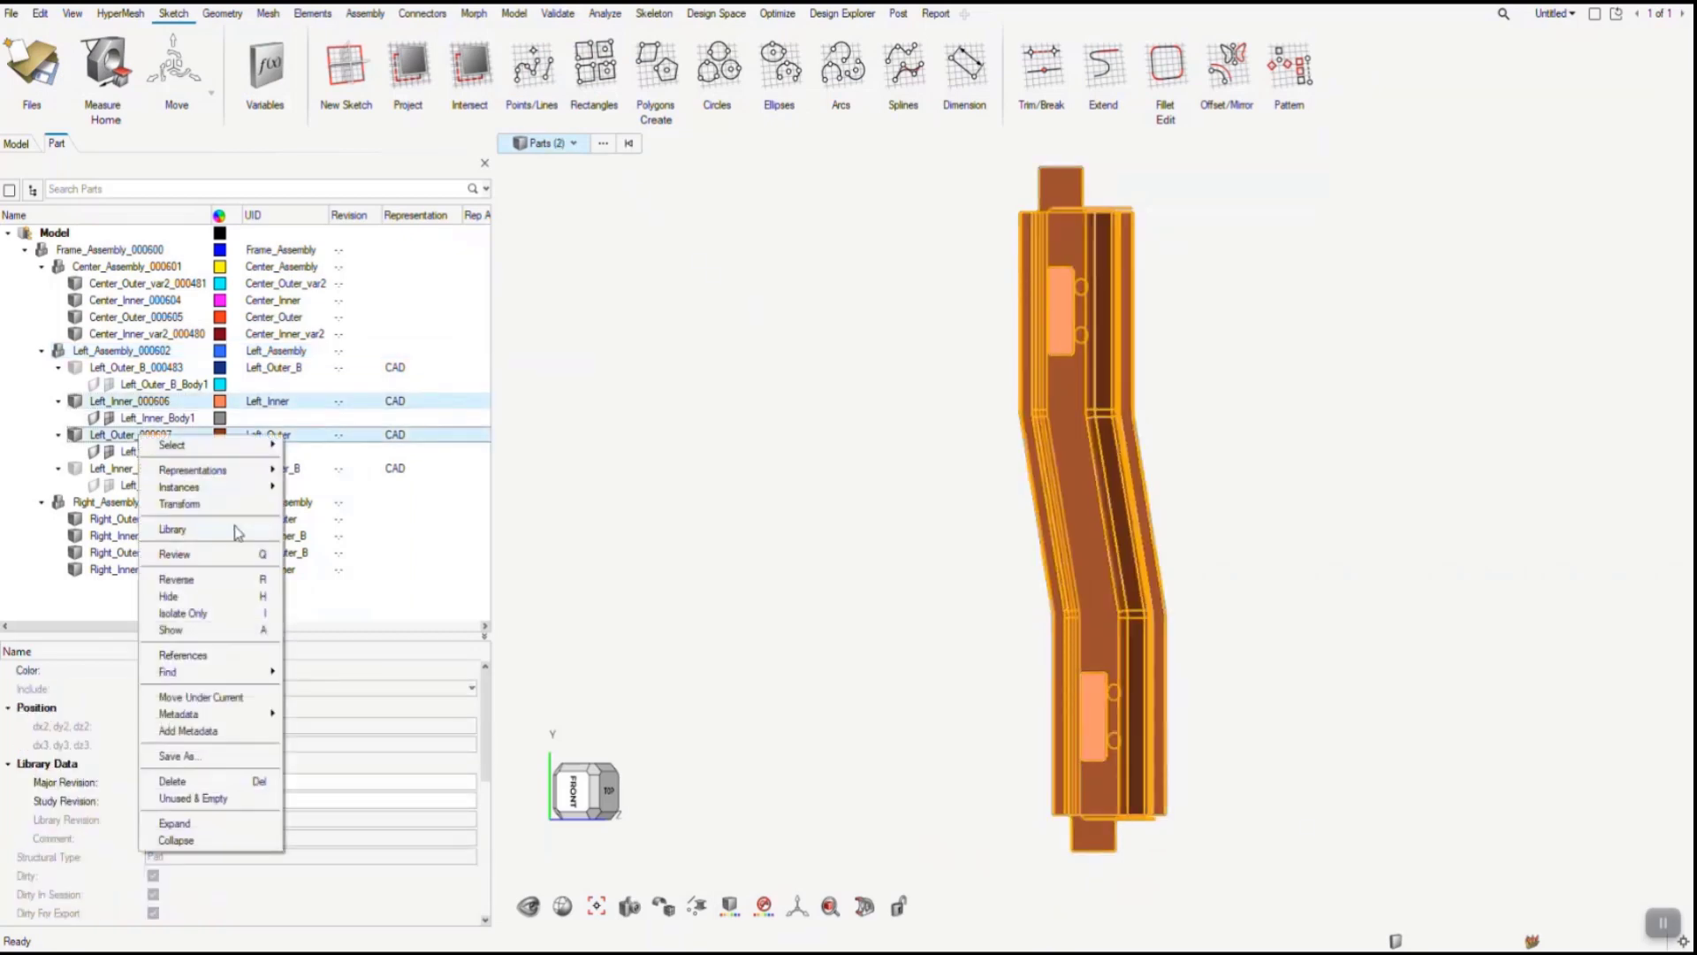
click(314, 471)
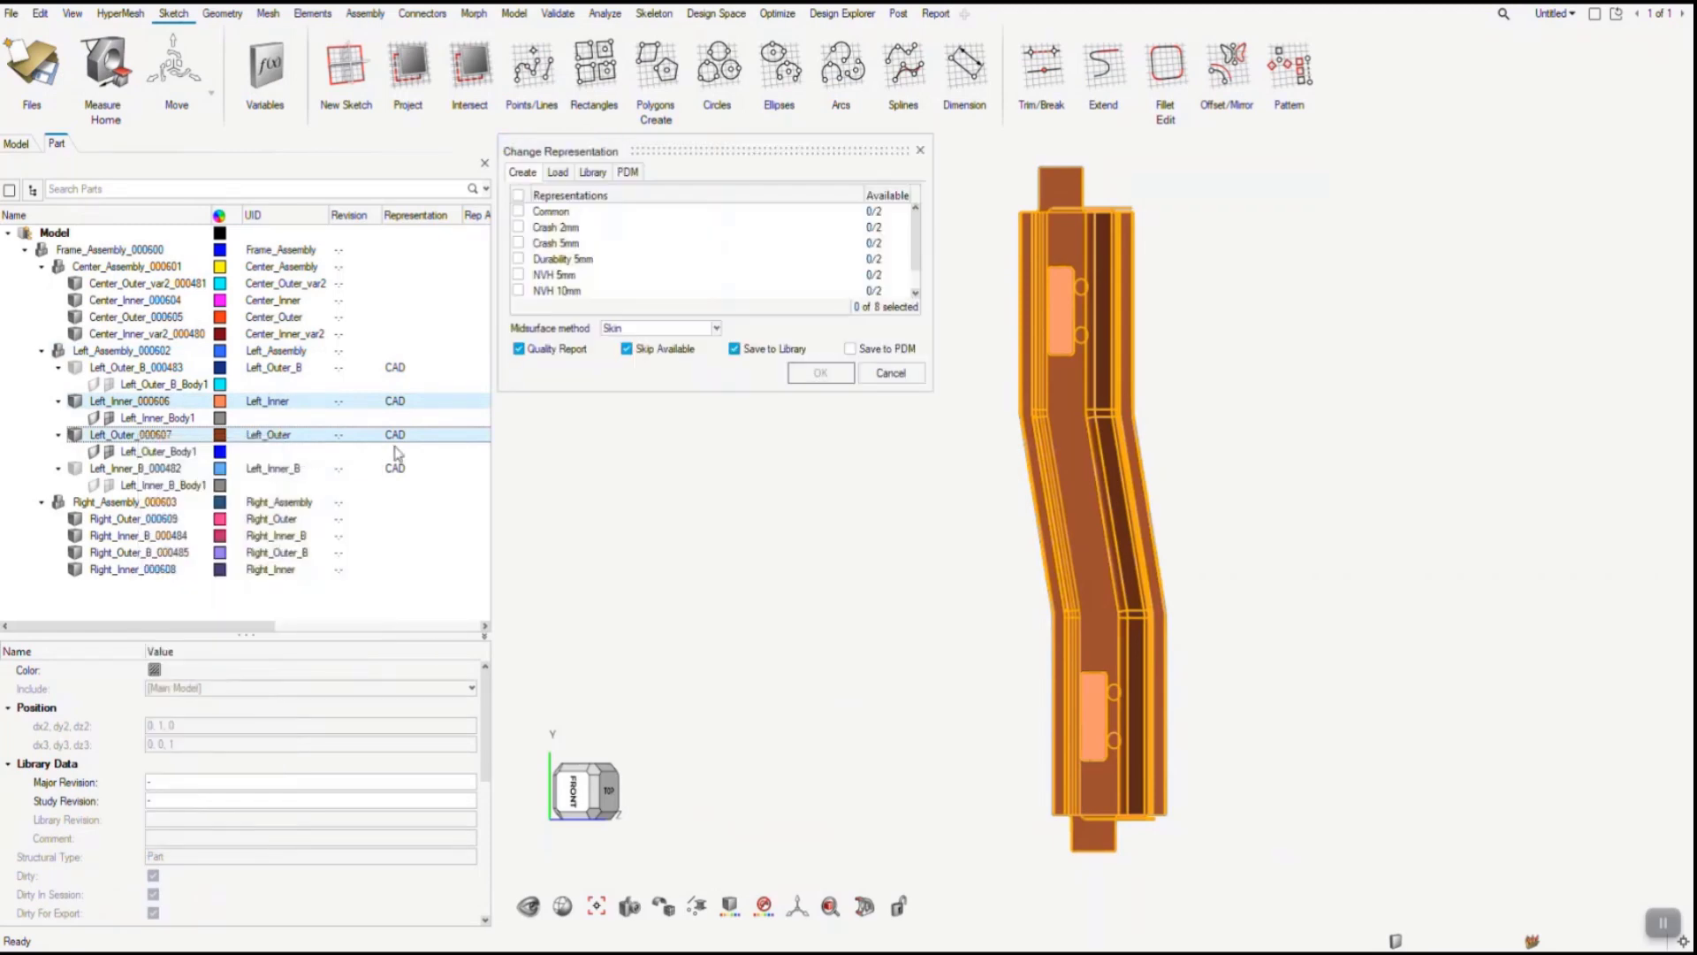
click(543, 227)
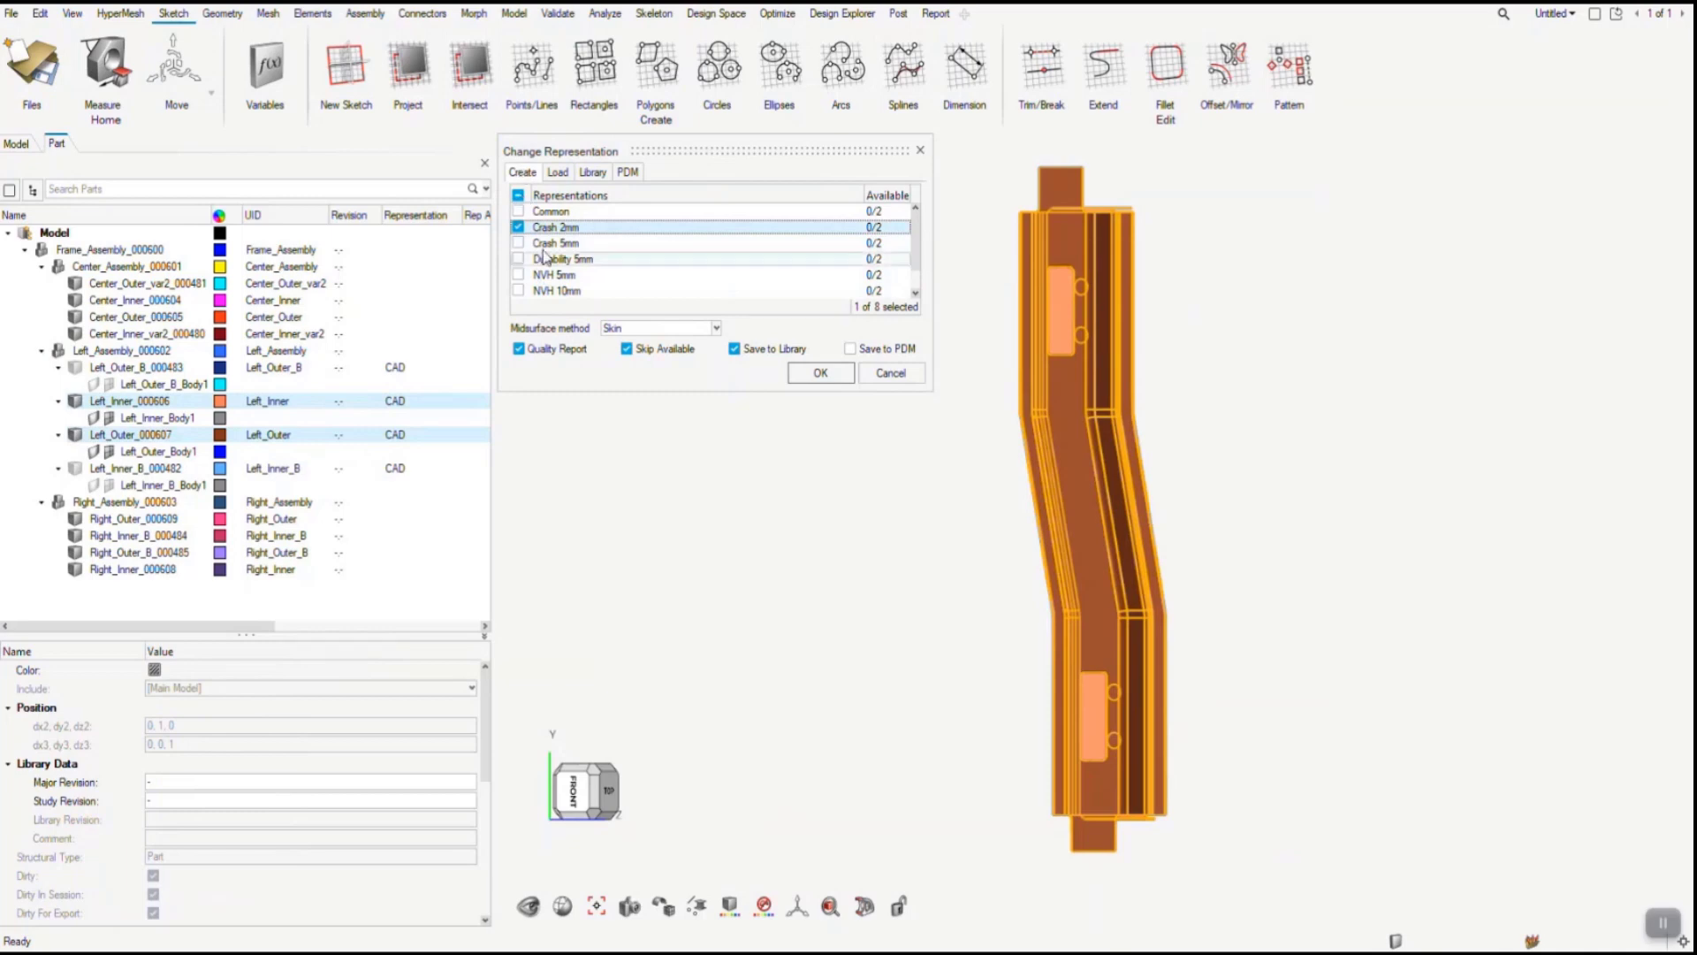
click(555, 291)
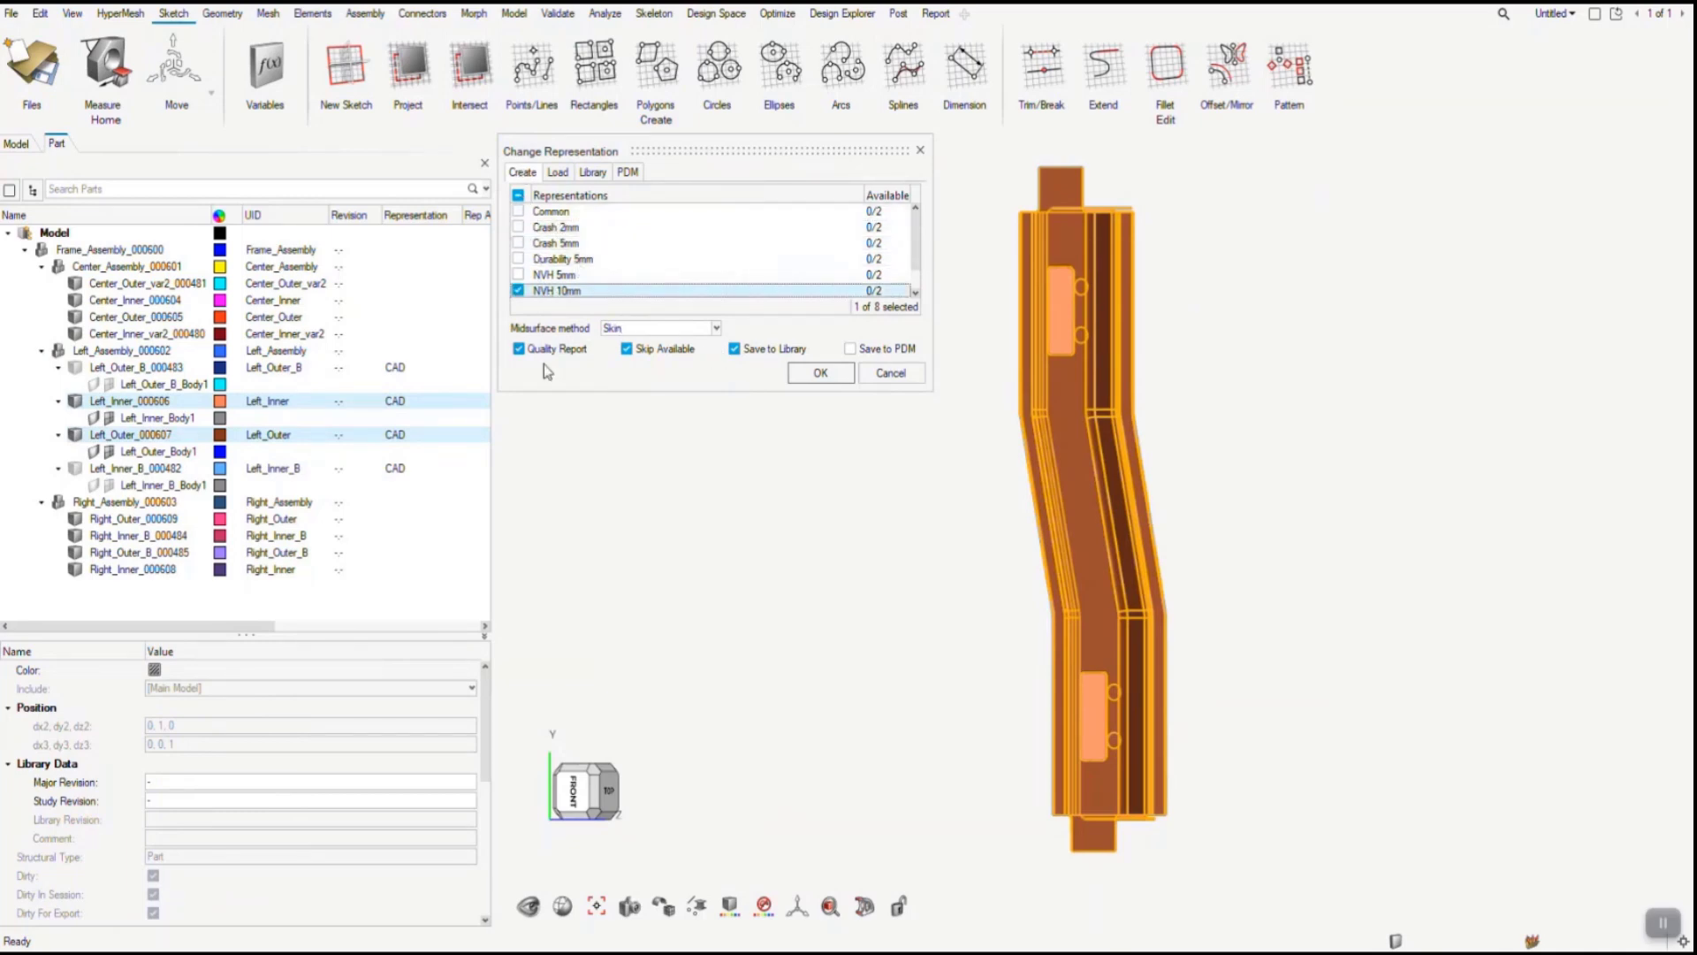
click(853, 350)
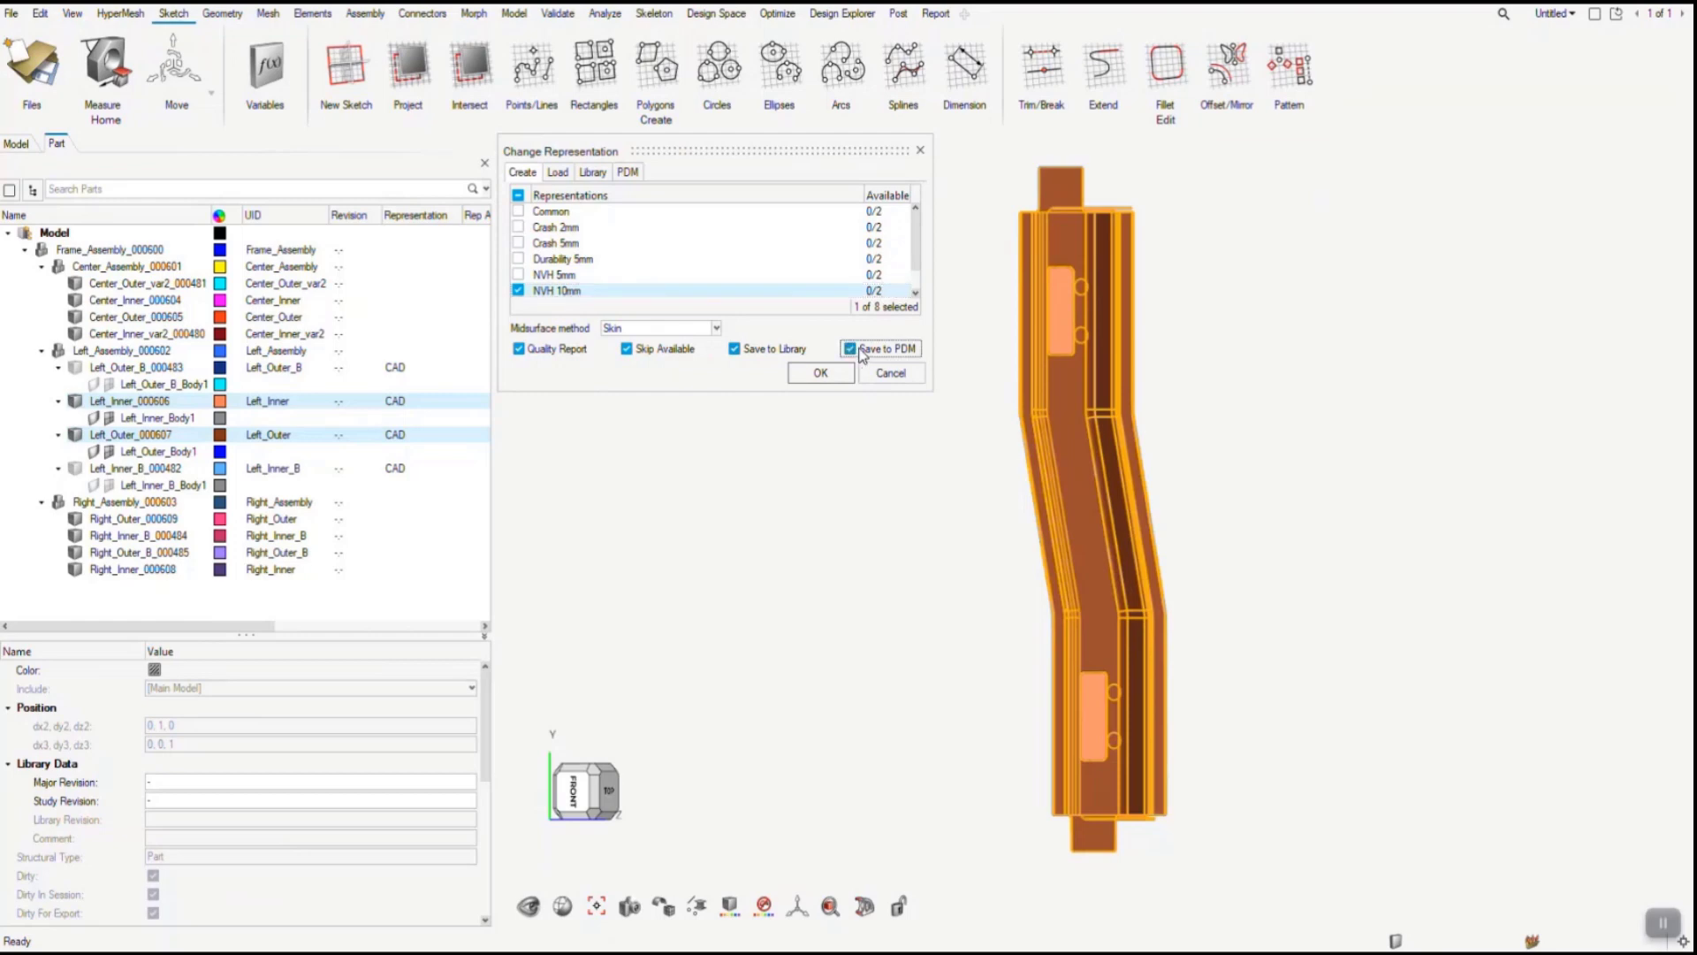
click(766, 348)
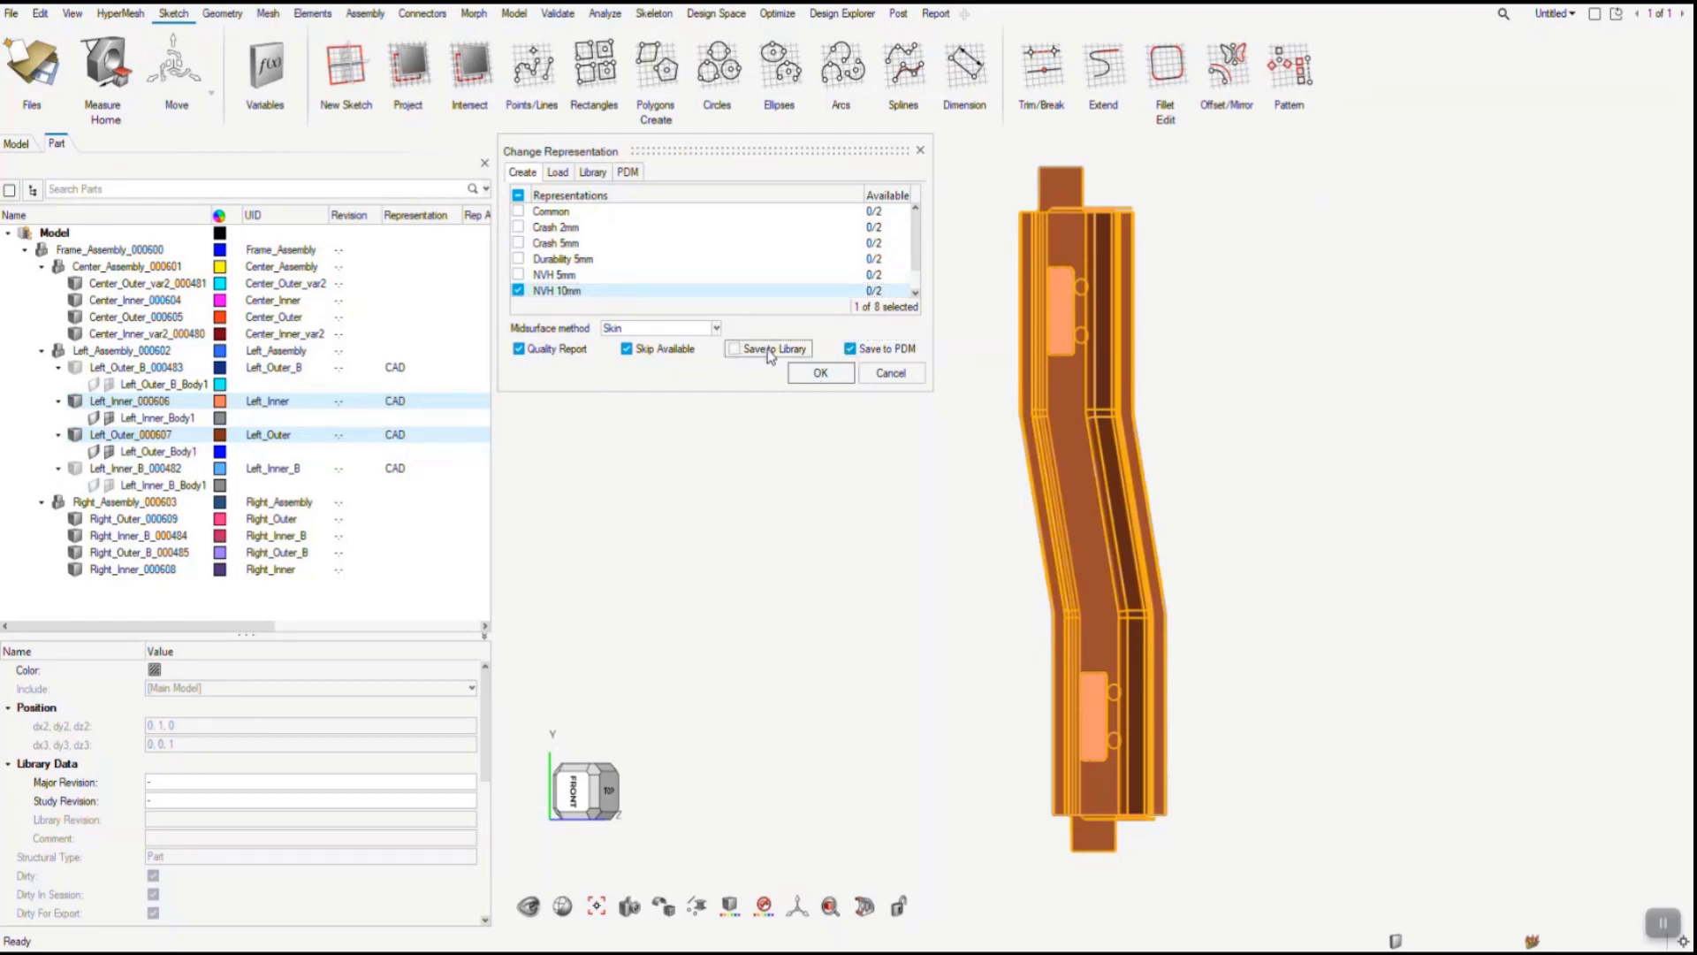
click(821, 373)
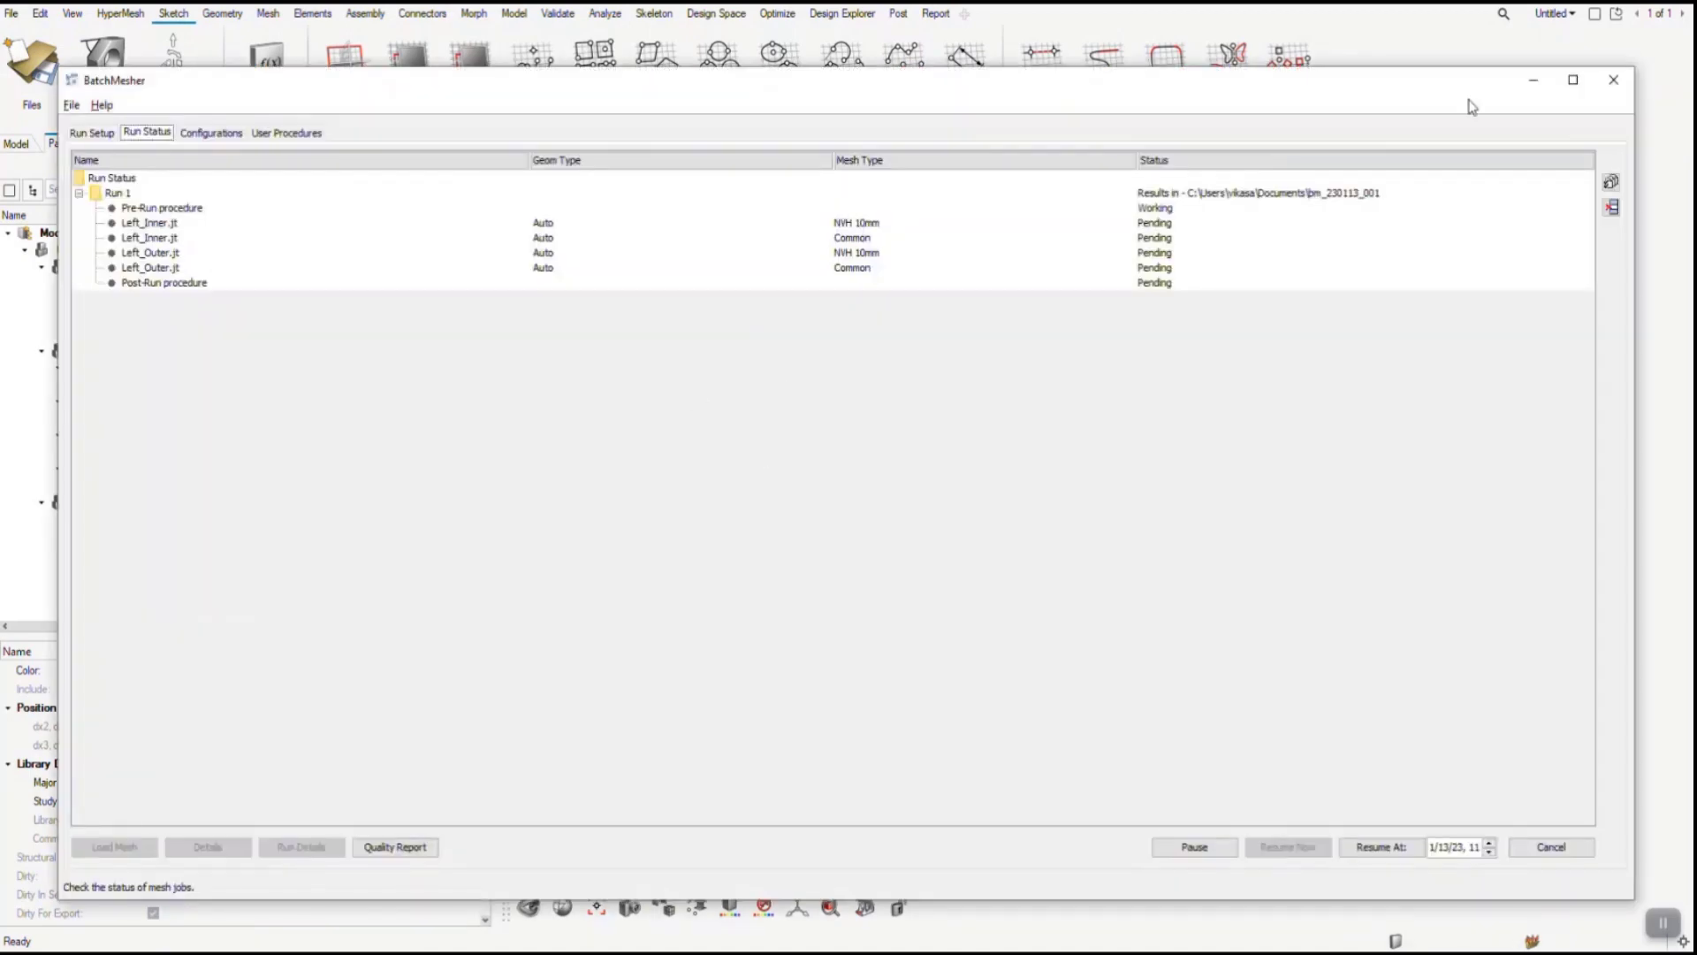
click(1534, 84)
- Isolate the variant parts Left_Outer_B_000483 and Left_Inner_B_000482 in the model view
click(167, 367)
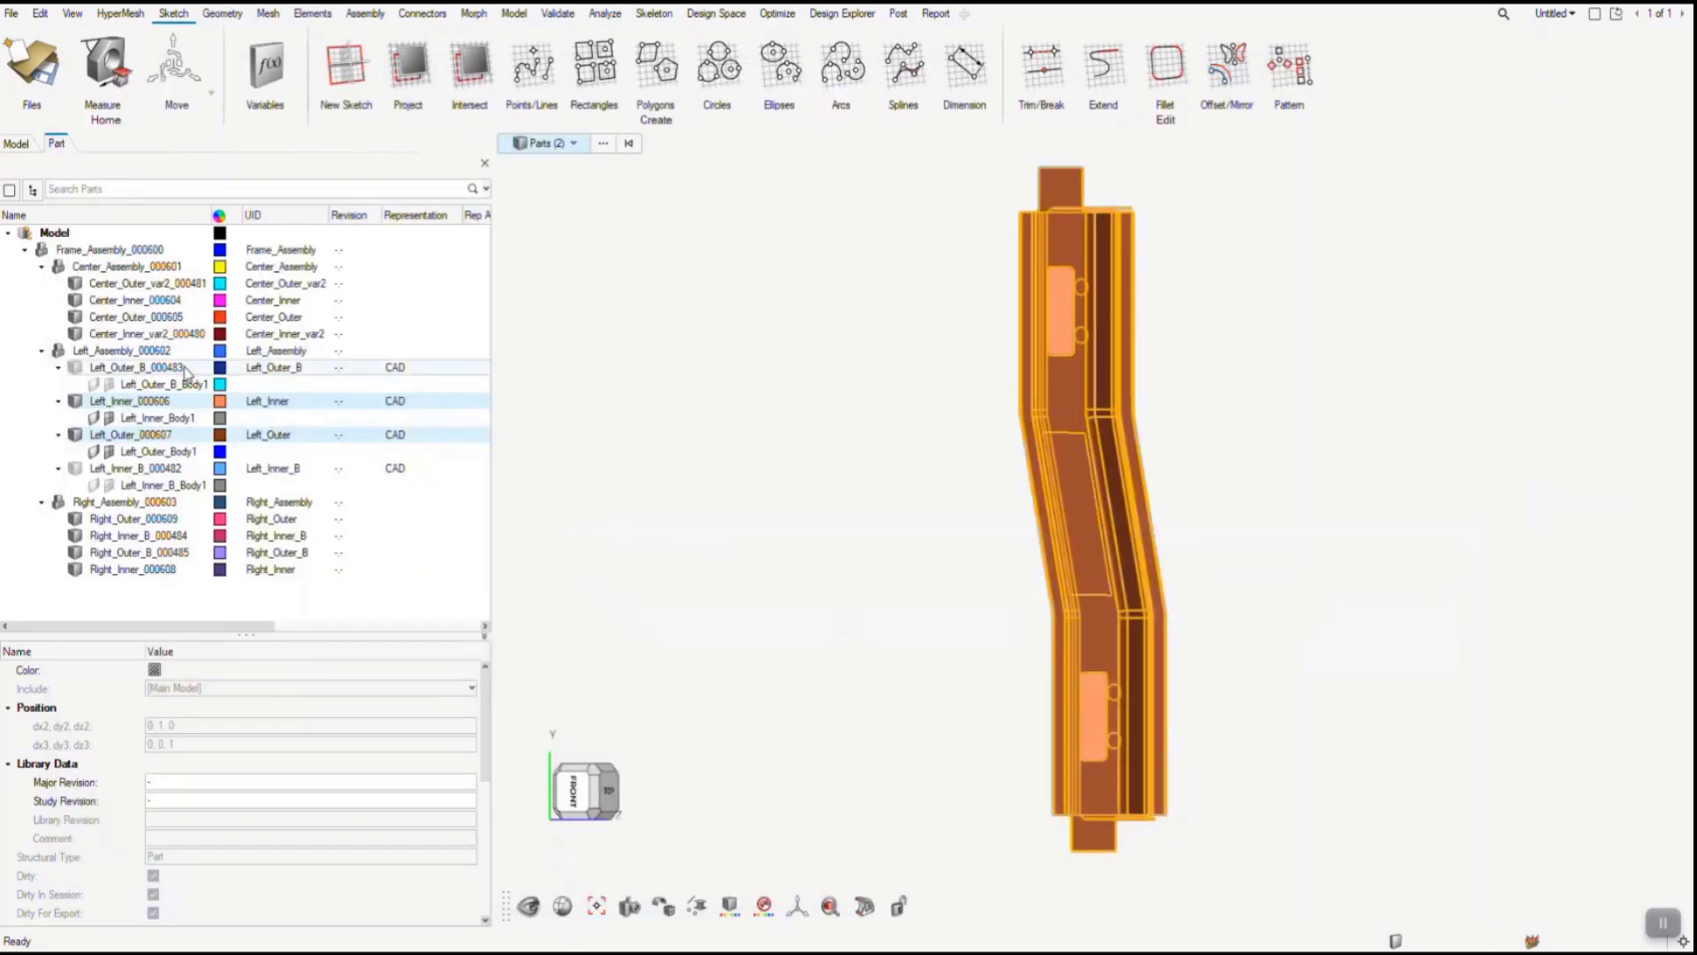
ctrl+click(148, 470)
click(779, 541)
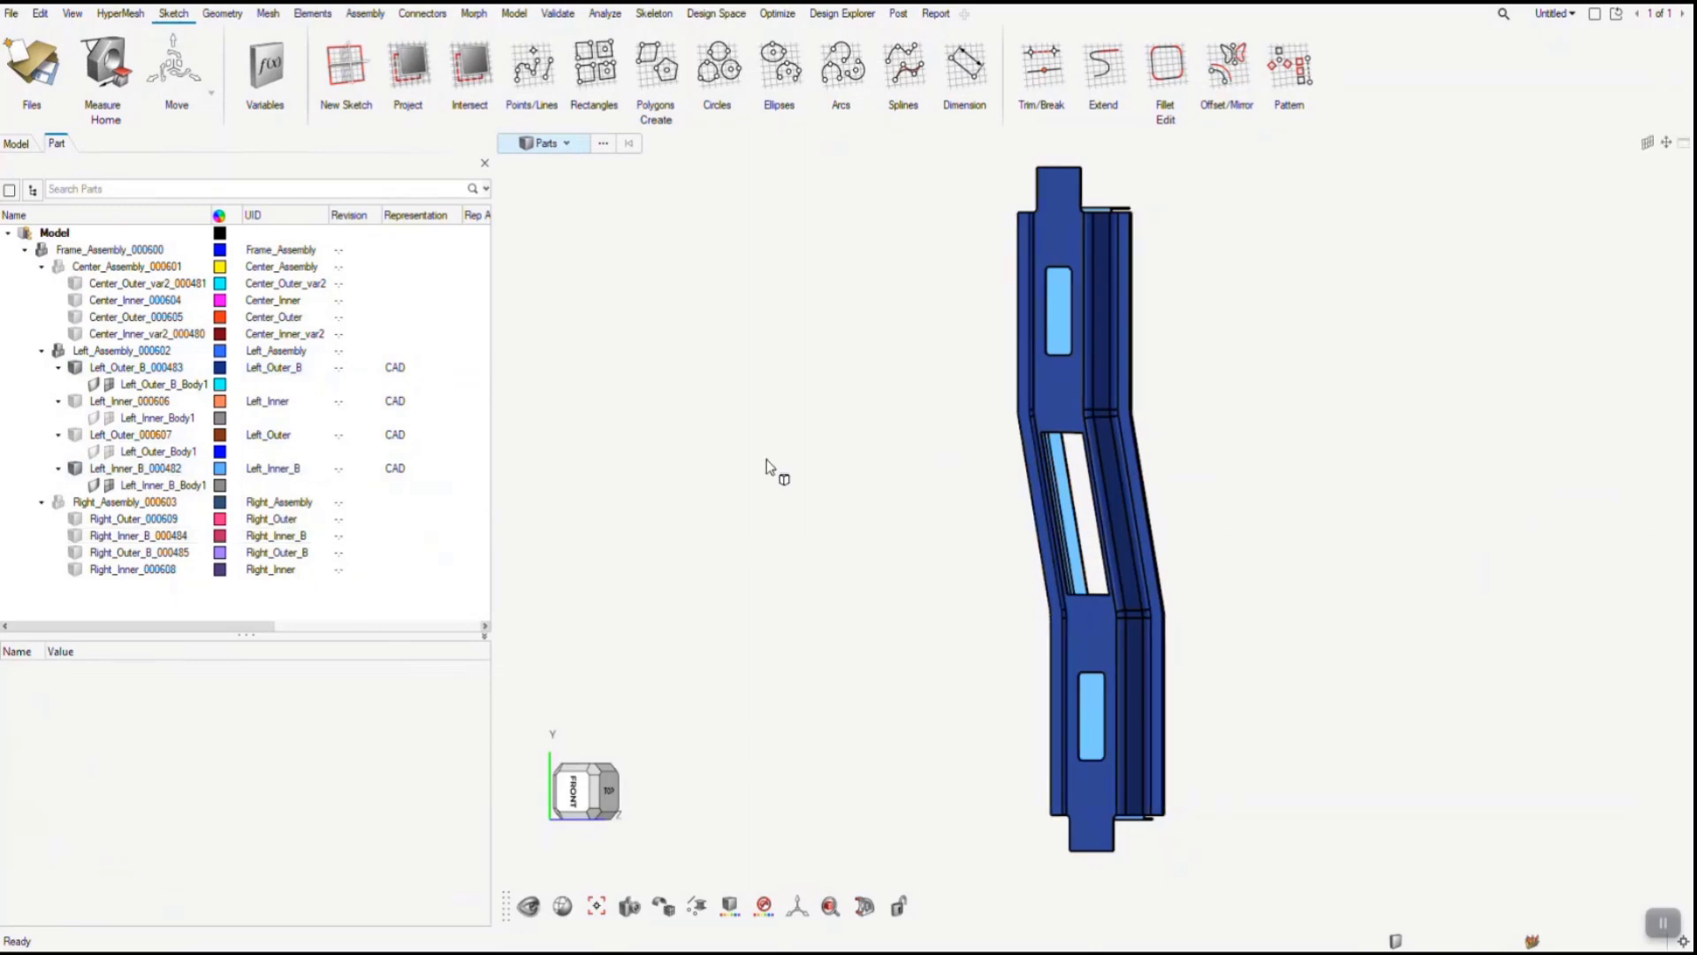
- Create a 2D mesh with element size 10 on all surfaces of the two isolated left variant parts
click(268, 13)
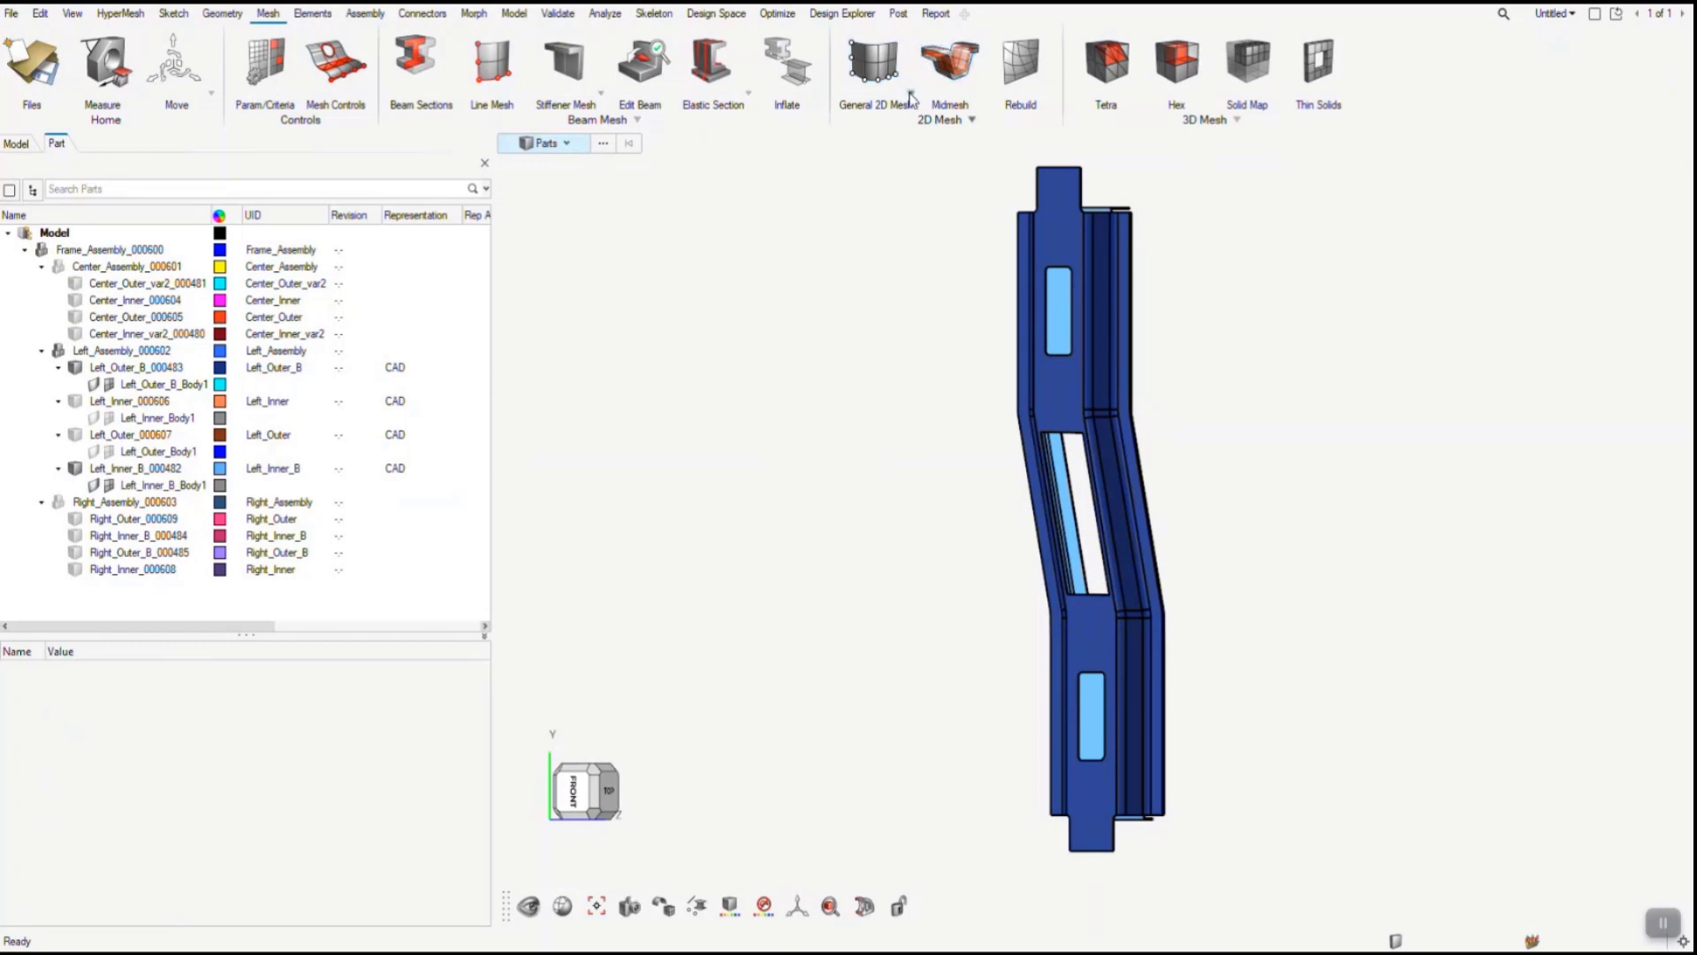
click(874, 69)
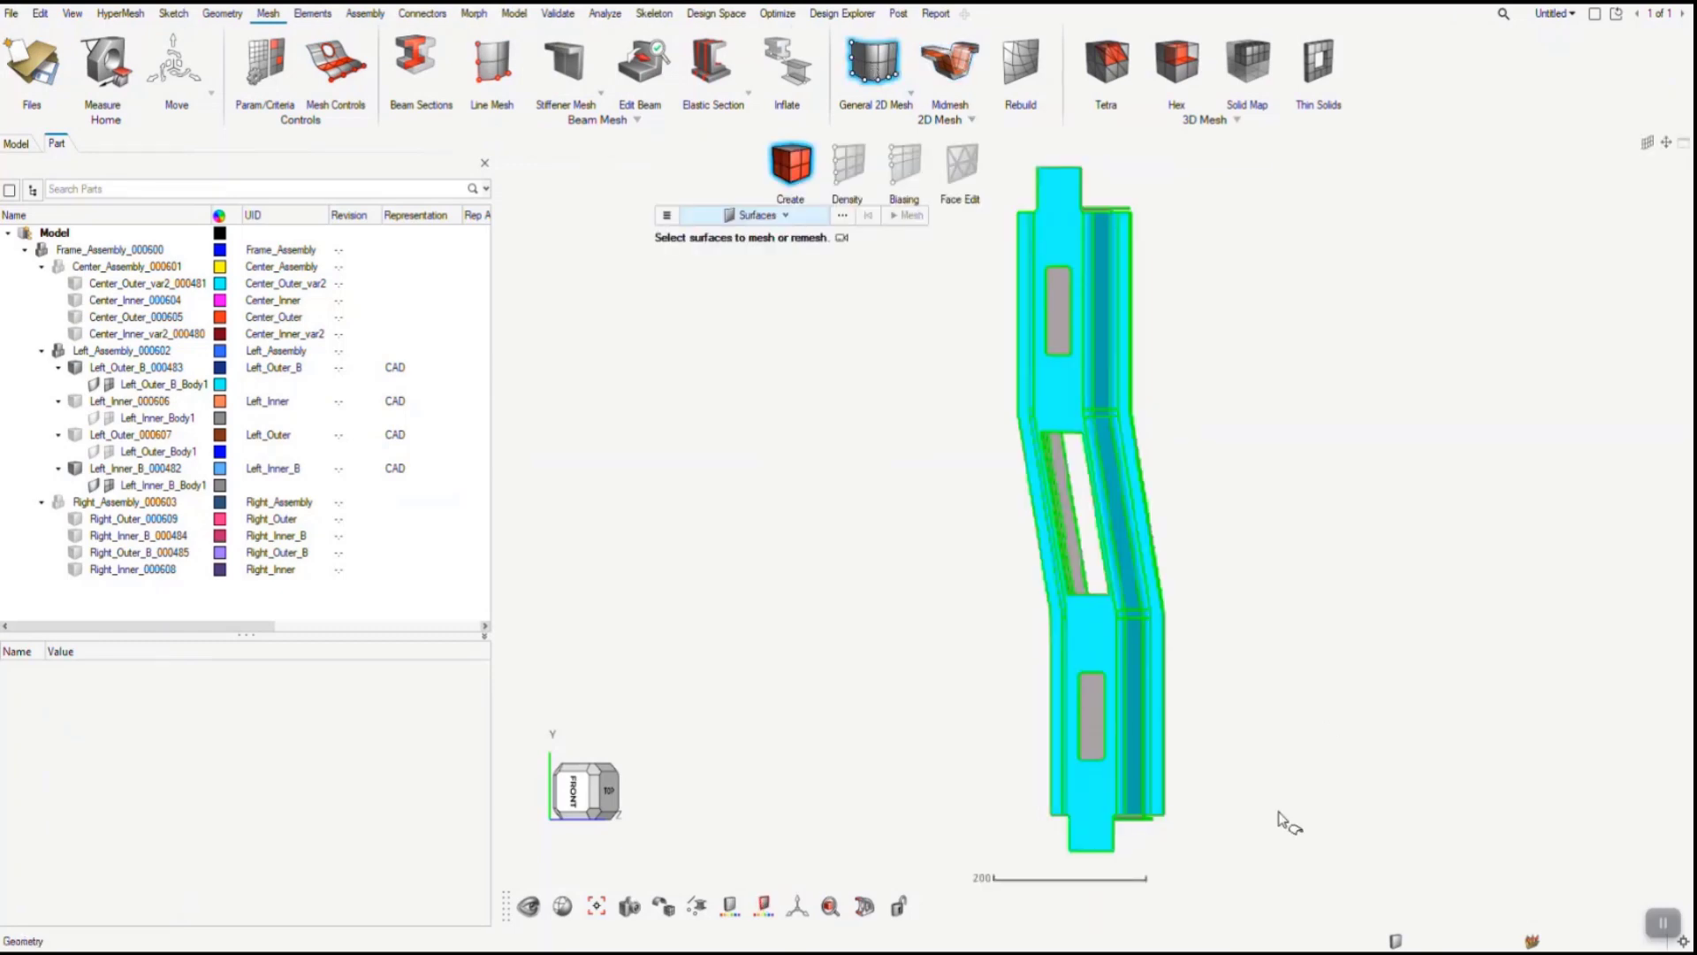
drag(1233, 847, 1019, 186)
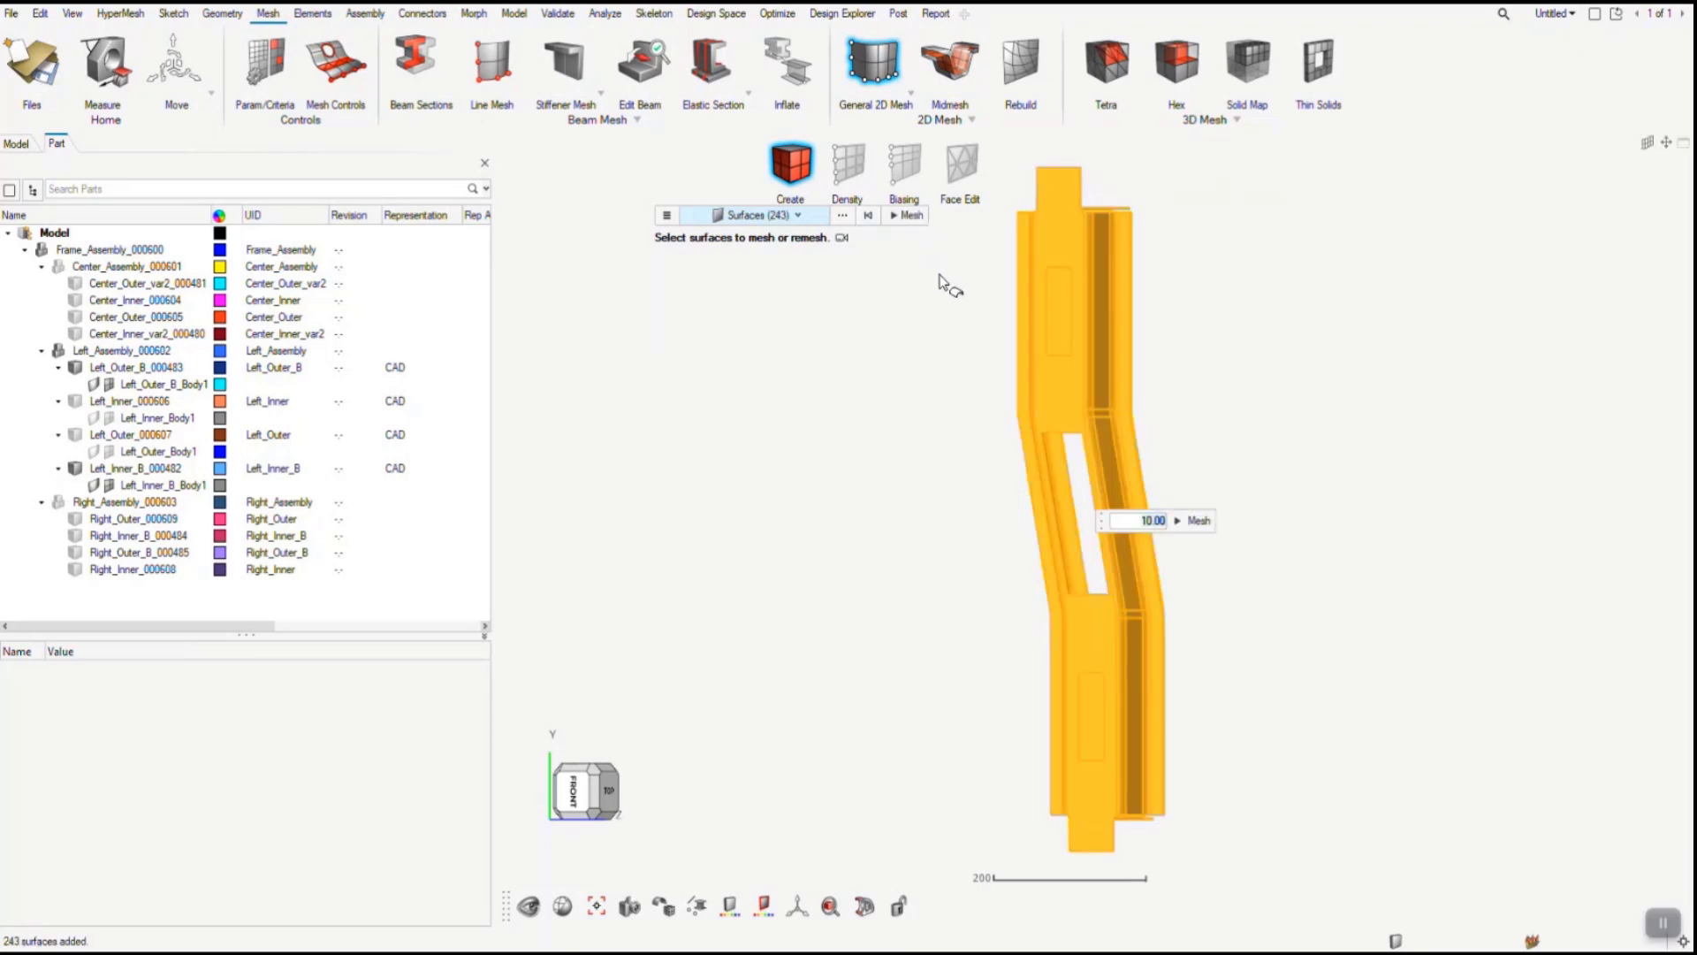
click(911, 216)
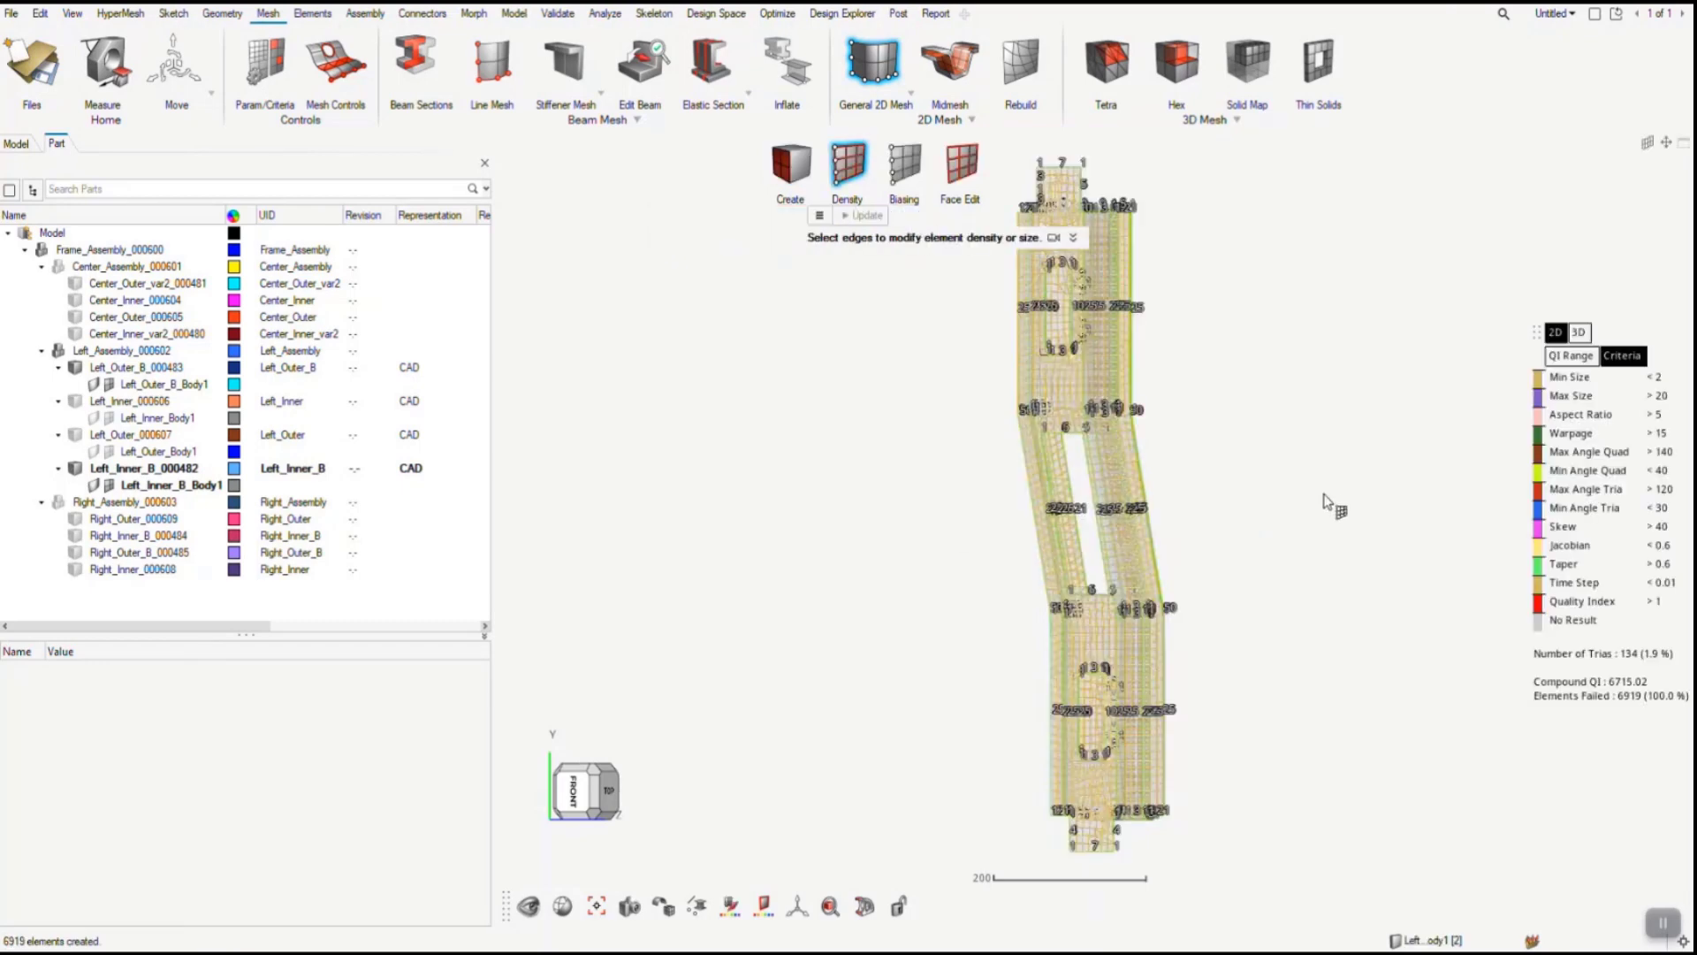
key(Escape)
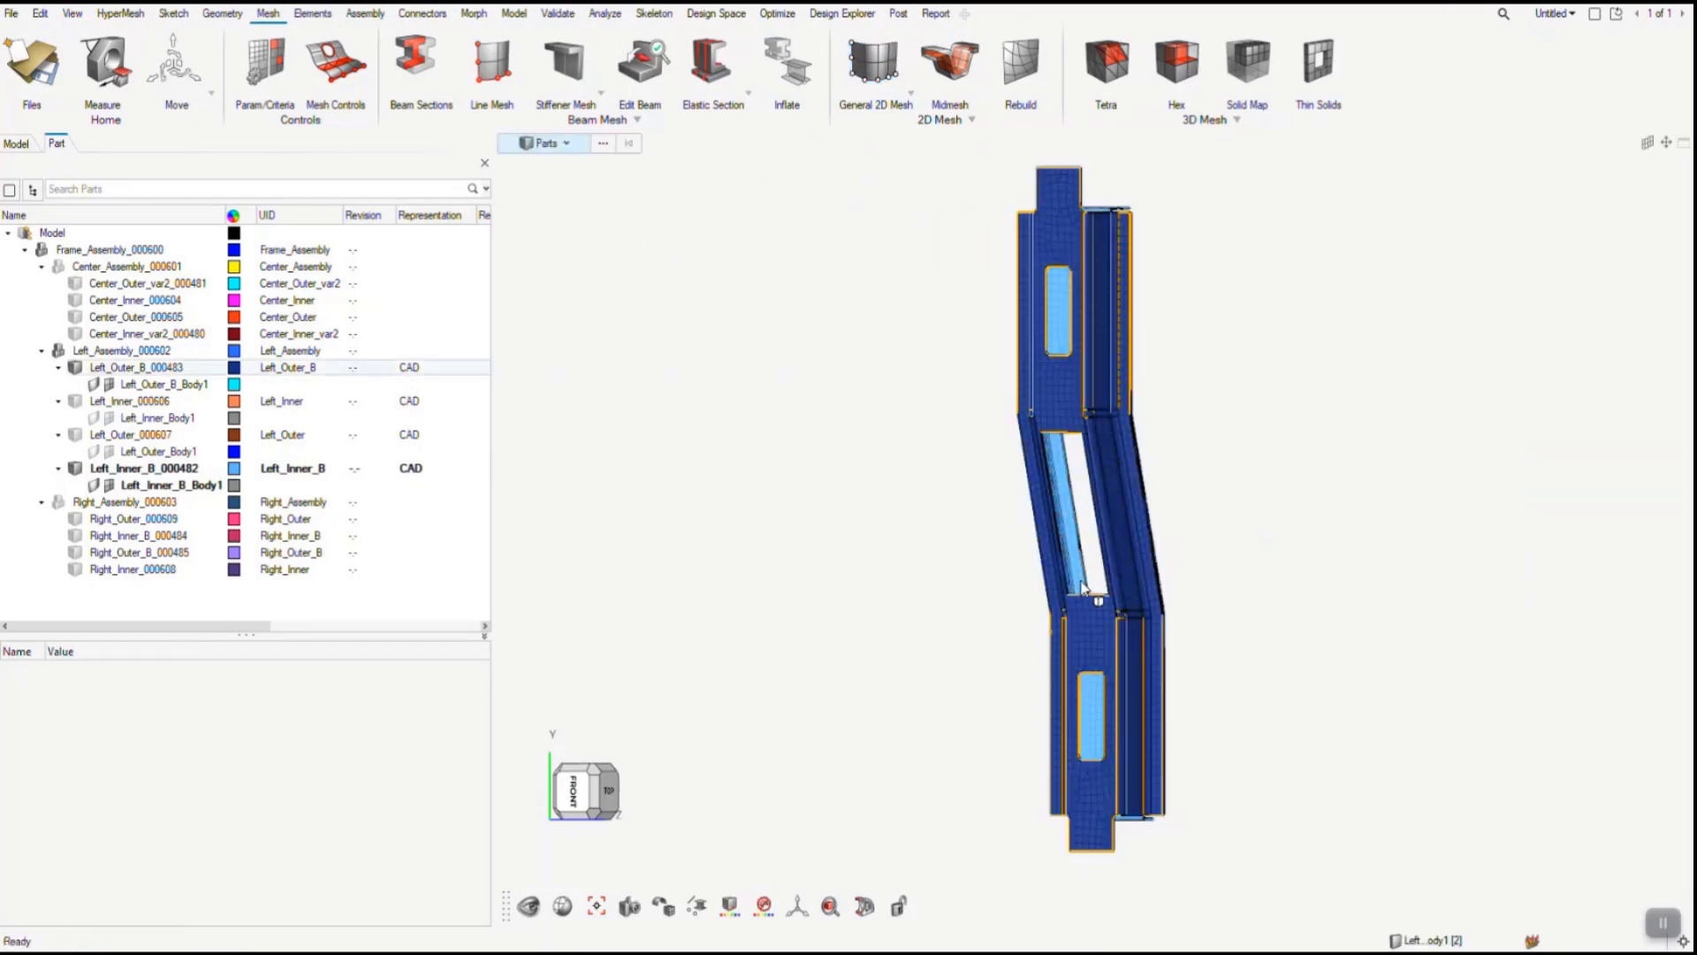
- Set up a representation save for Left_Outer_B_000483 and Left_Inner_B_000482, with both representations set to NVH 10mm
click(141, 469)
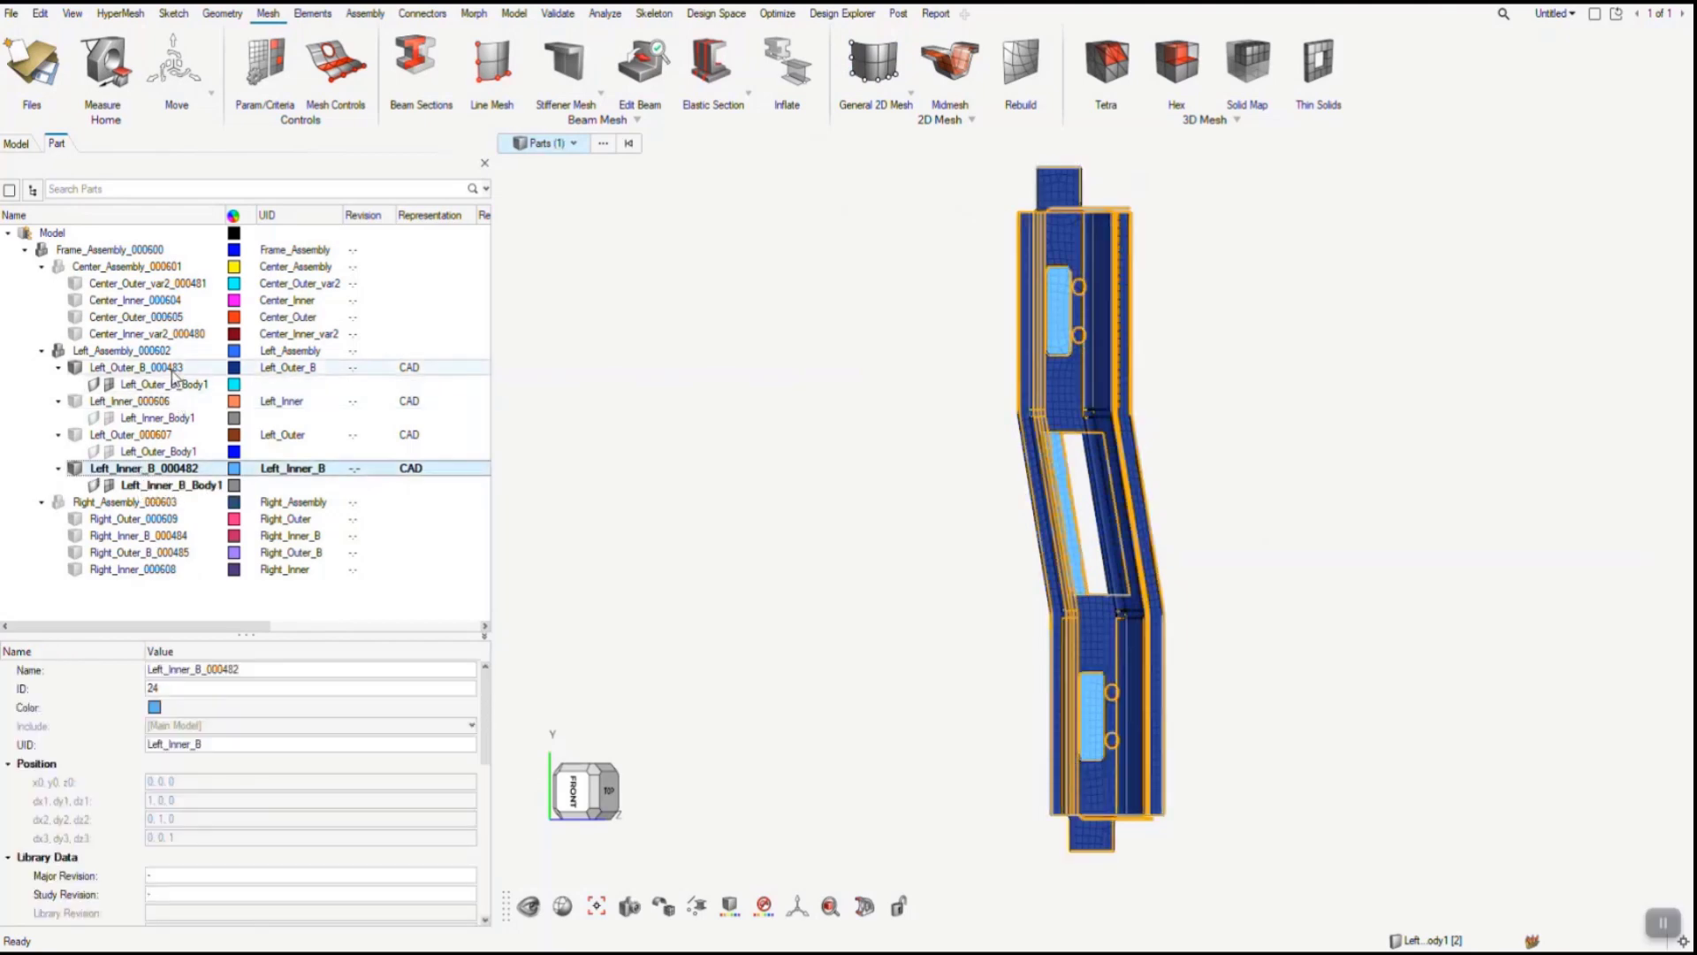
ctrl+click(173, 367)
right_click(173, 375)
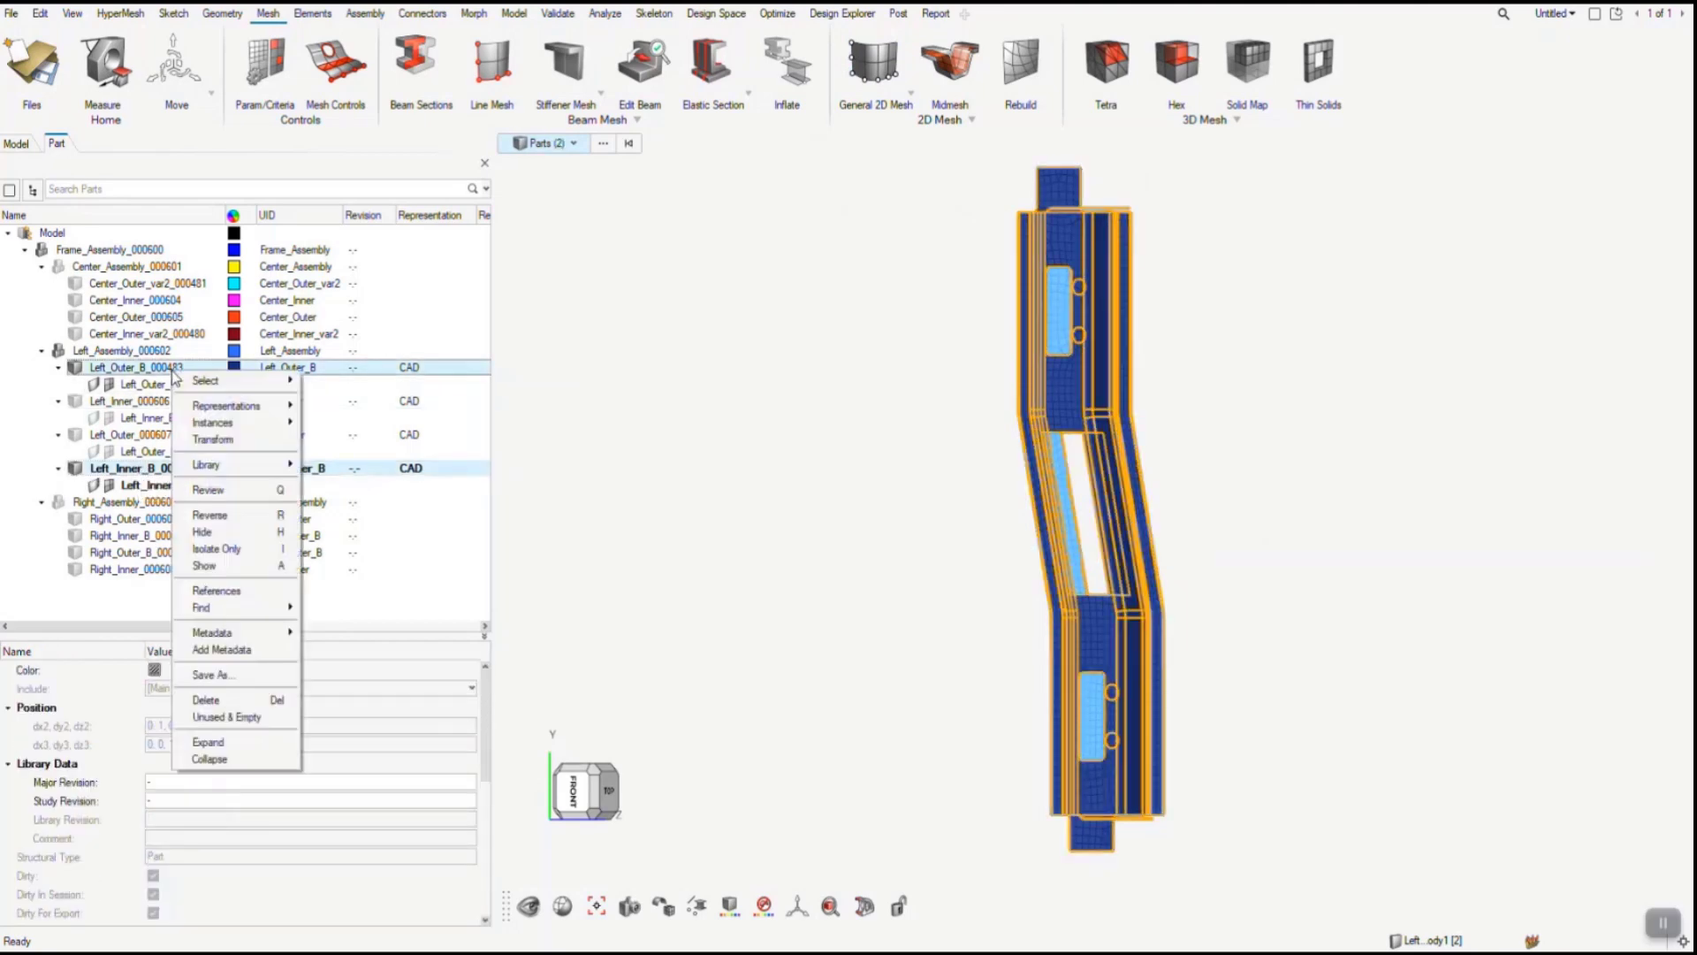
mouse_move(274, 409)
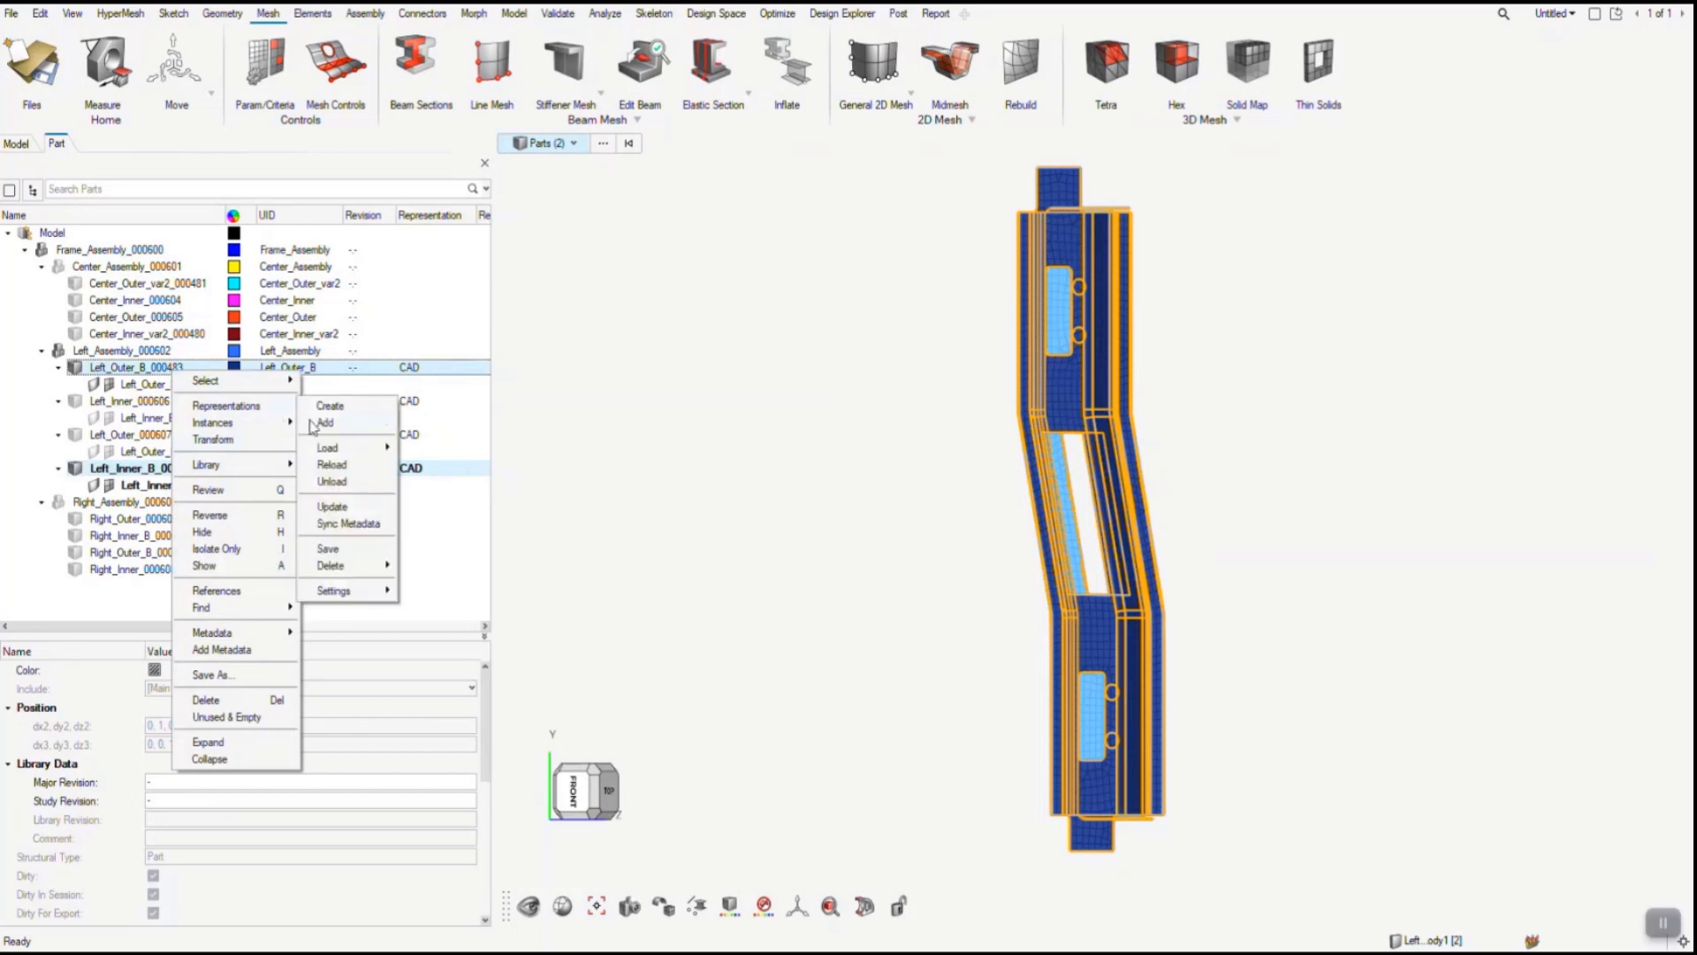
click(334, 551)
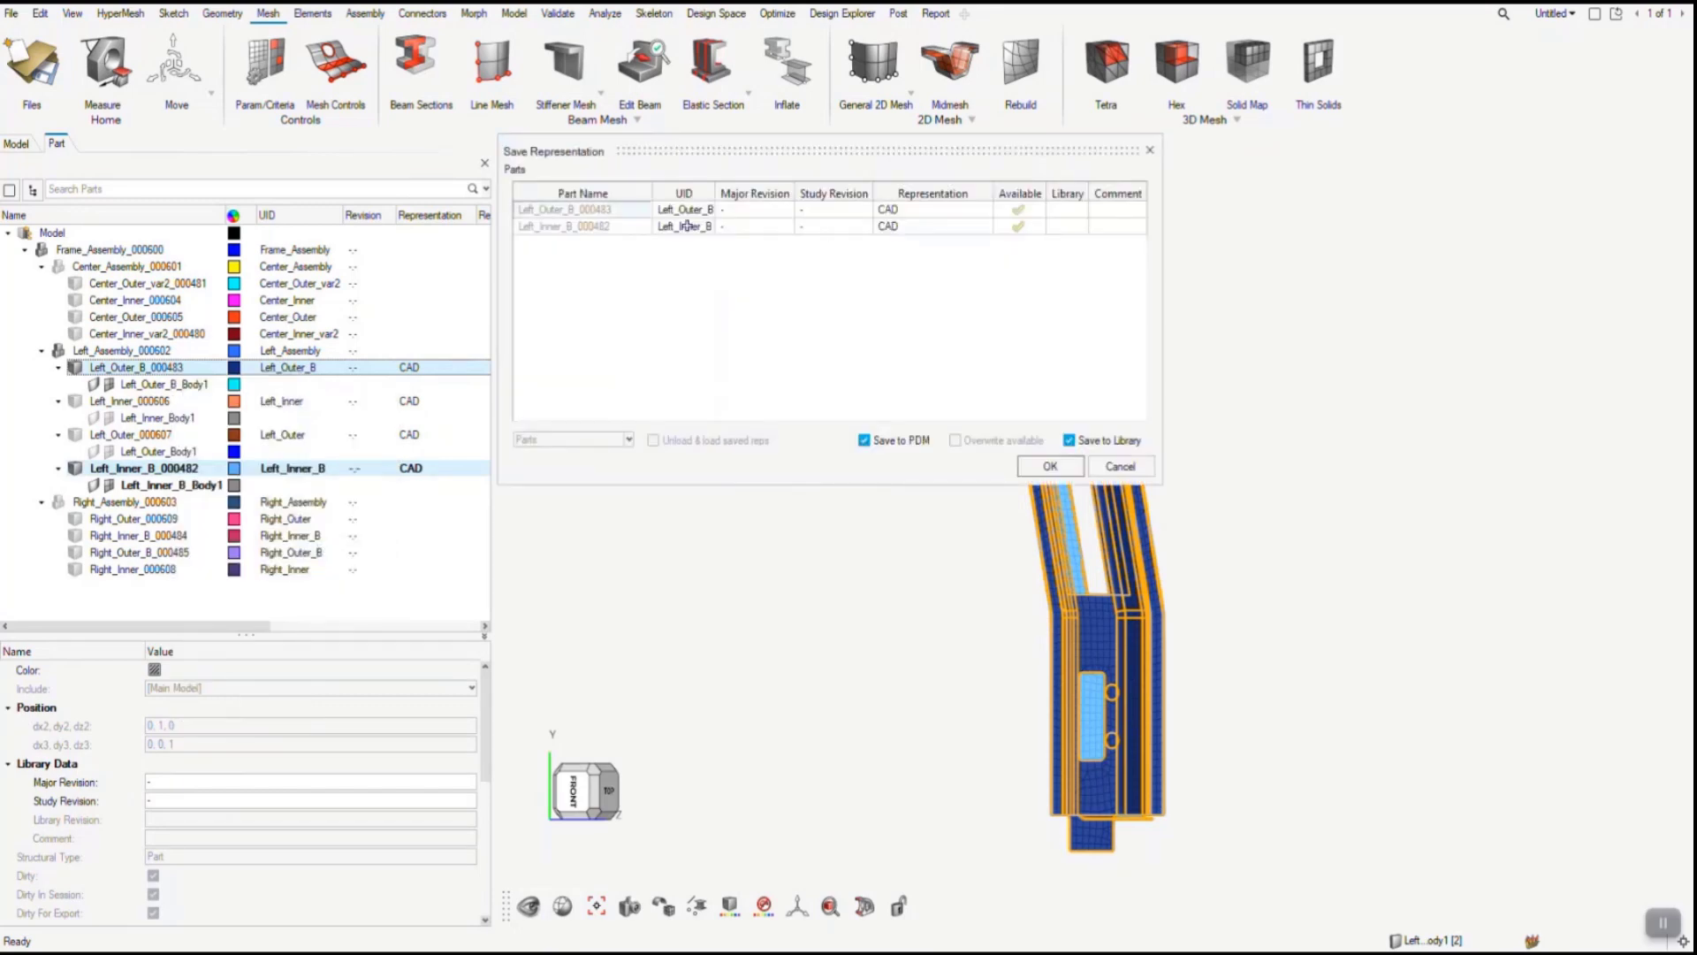
drag(928, 209, 928, 228)
click(927, 229)
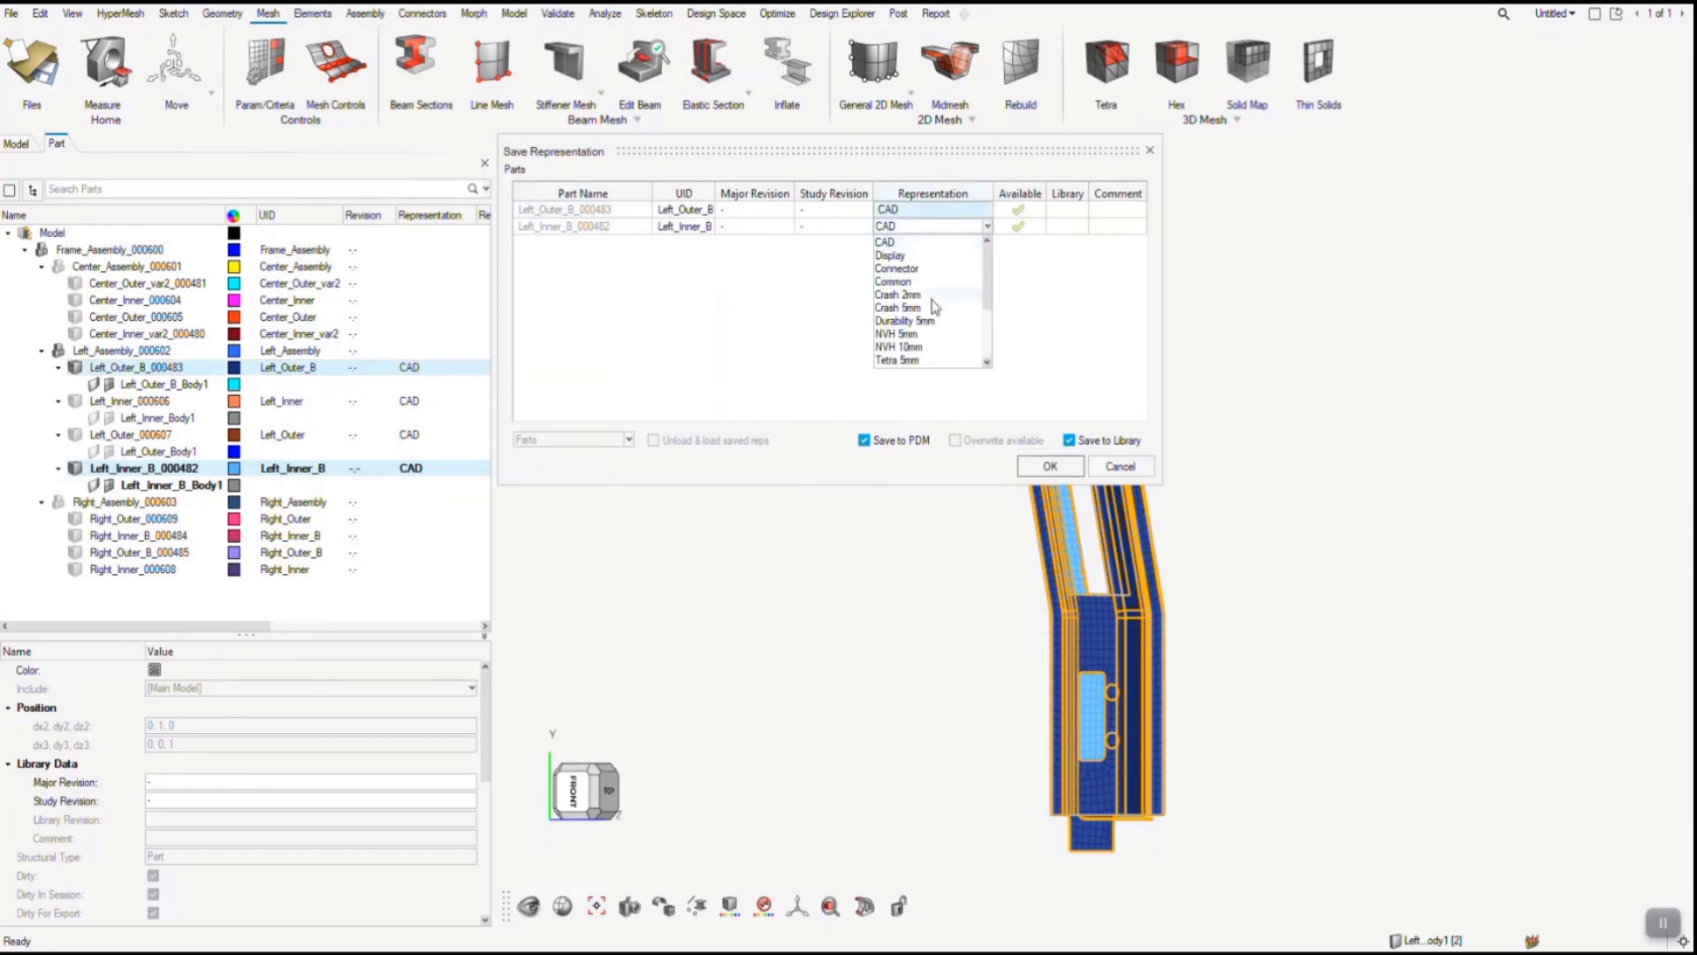
click(900, 346)
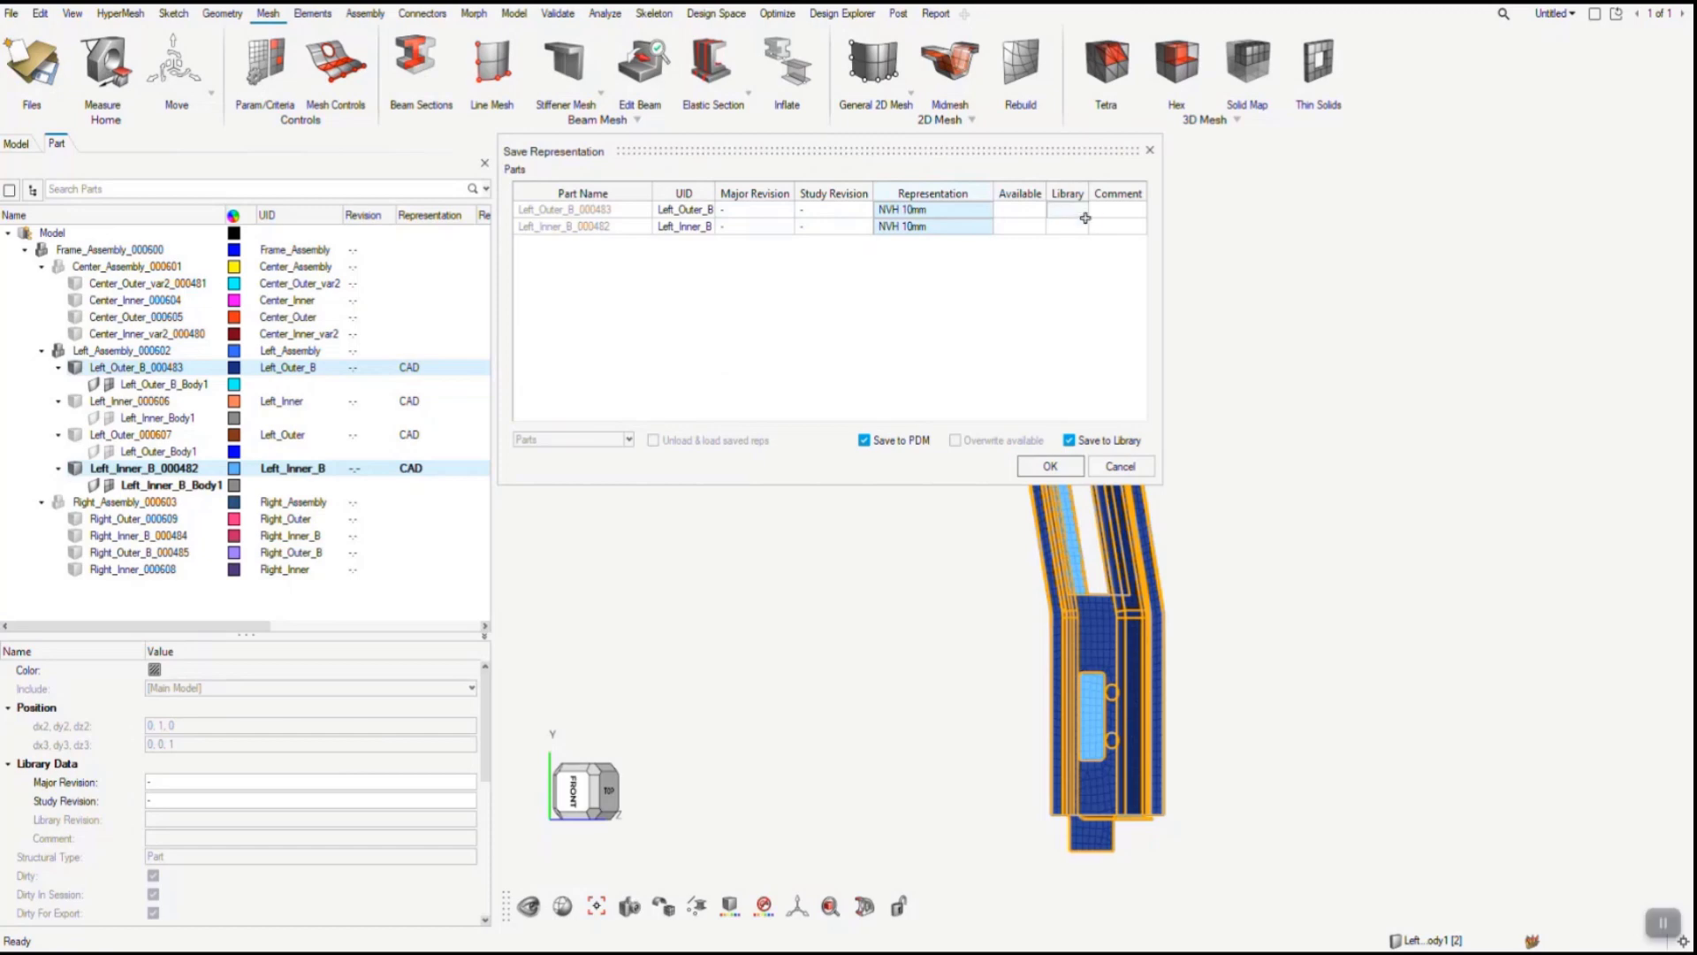
- Add the comment "10mm Mesh" to both parts and save their representations to PDM and the library
double_click(1115, 209)
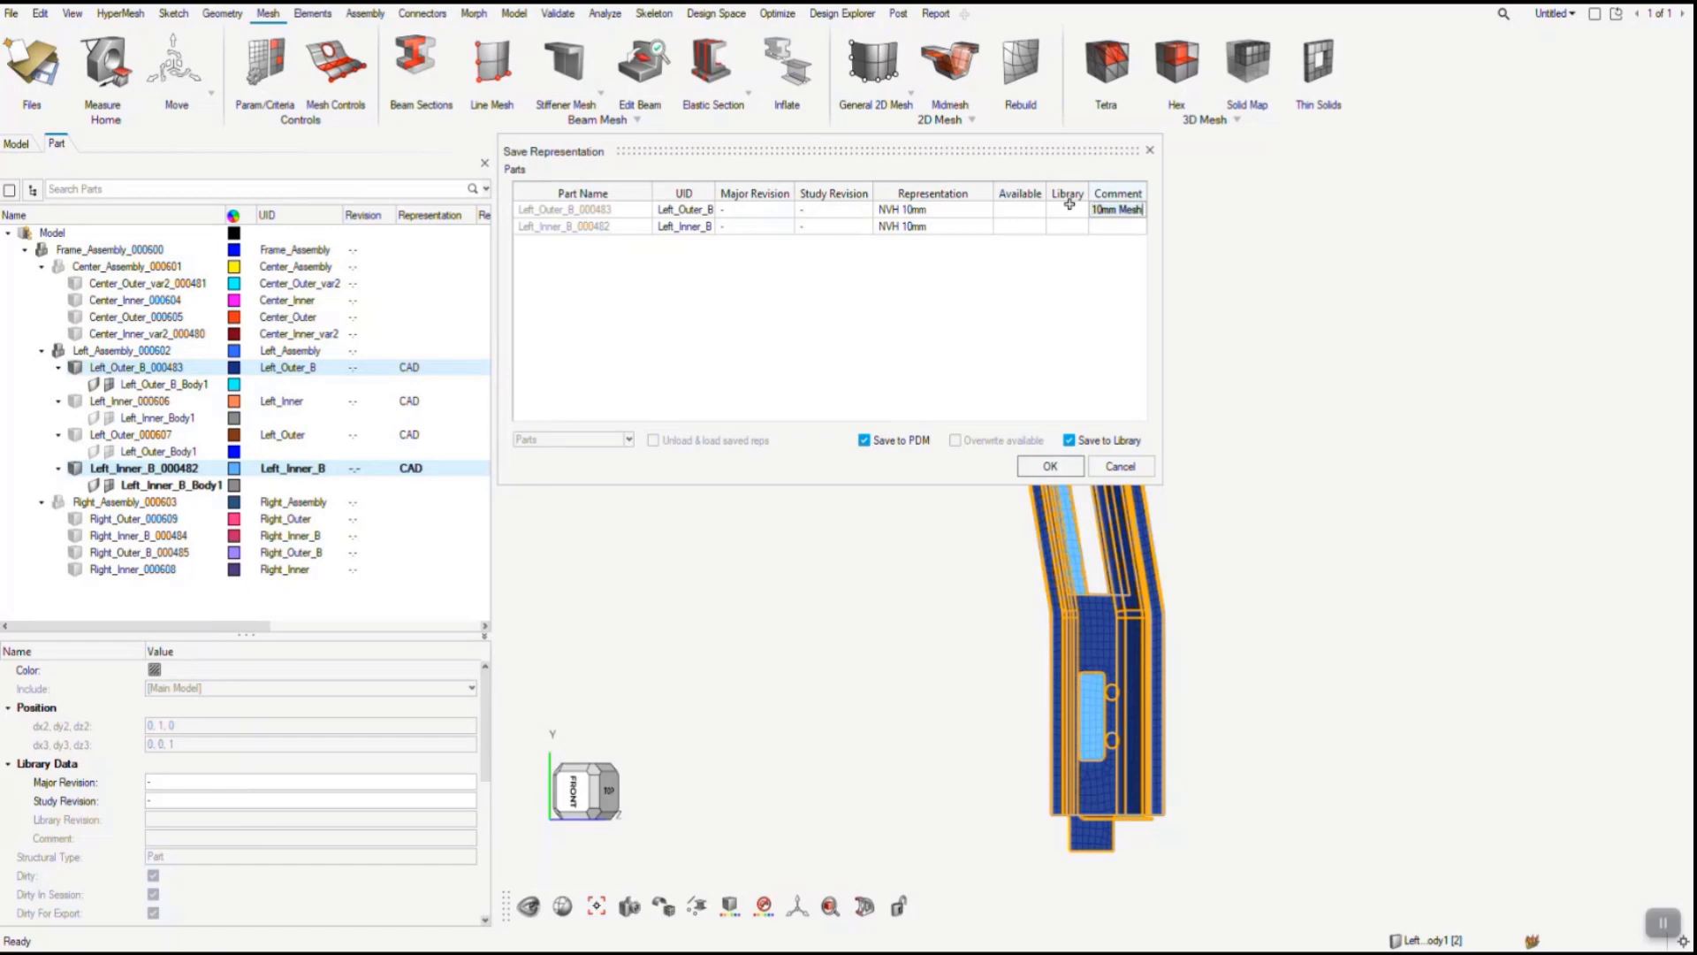
click(1100, 226)
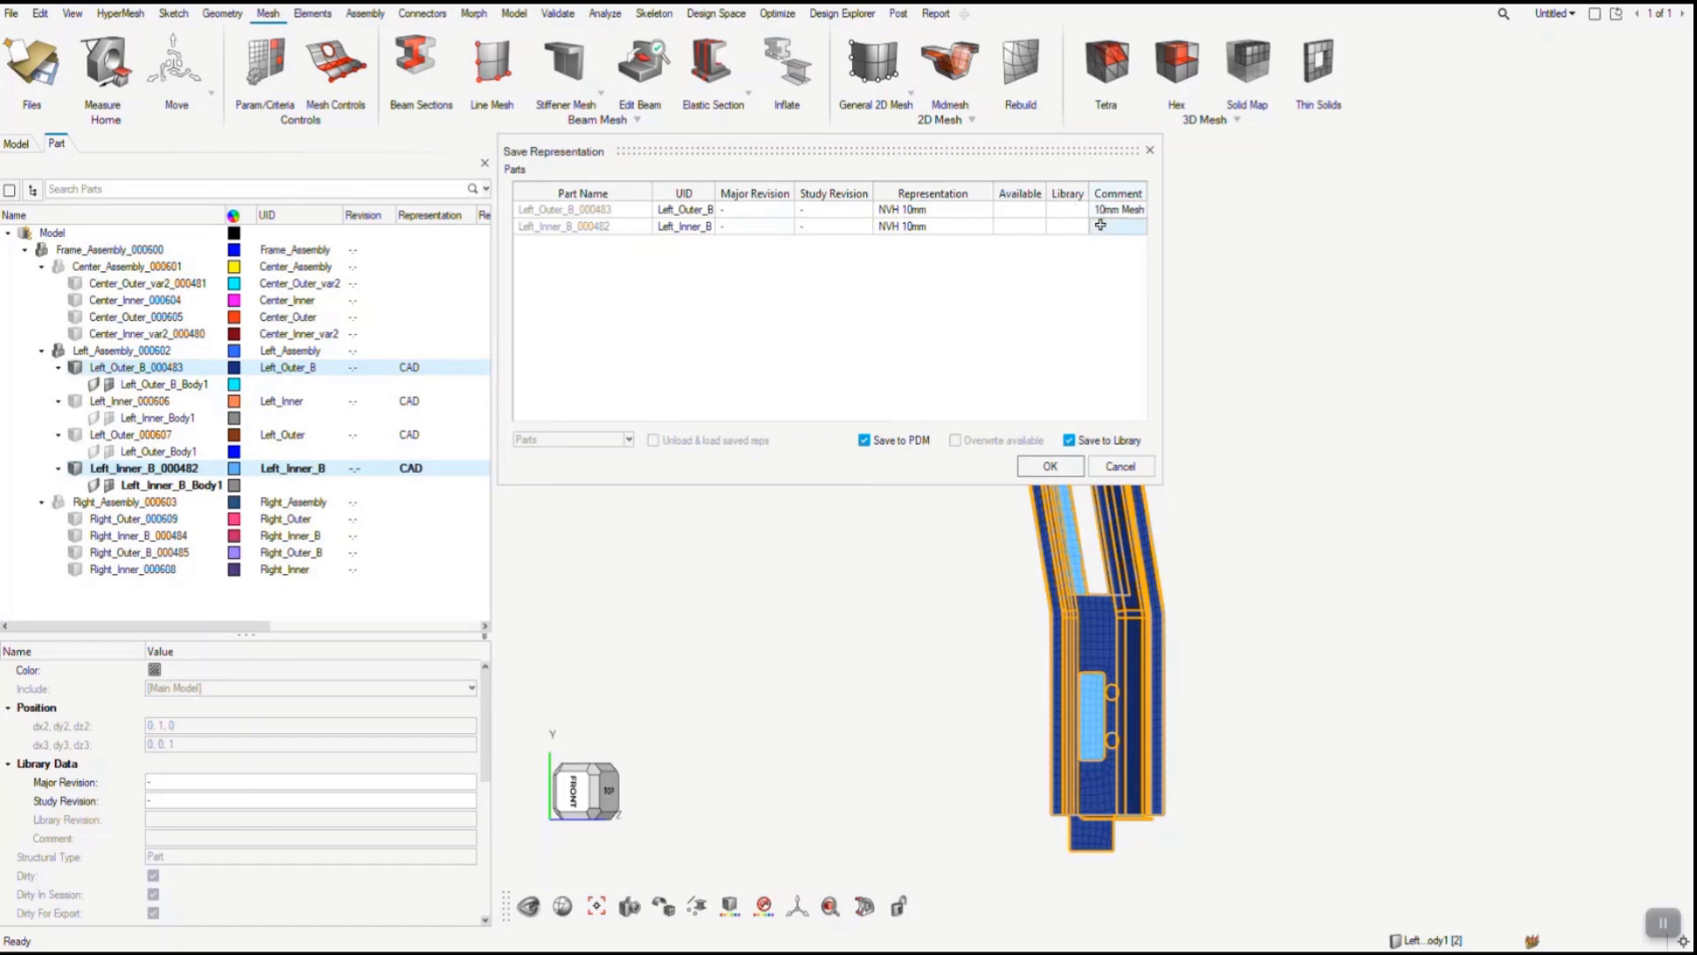
double_click(1100, 225)
text(10mm Mesh)
click(988, 352)
click(1049, 466)
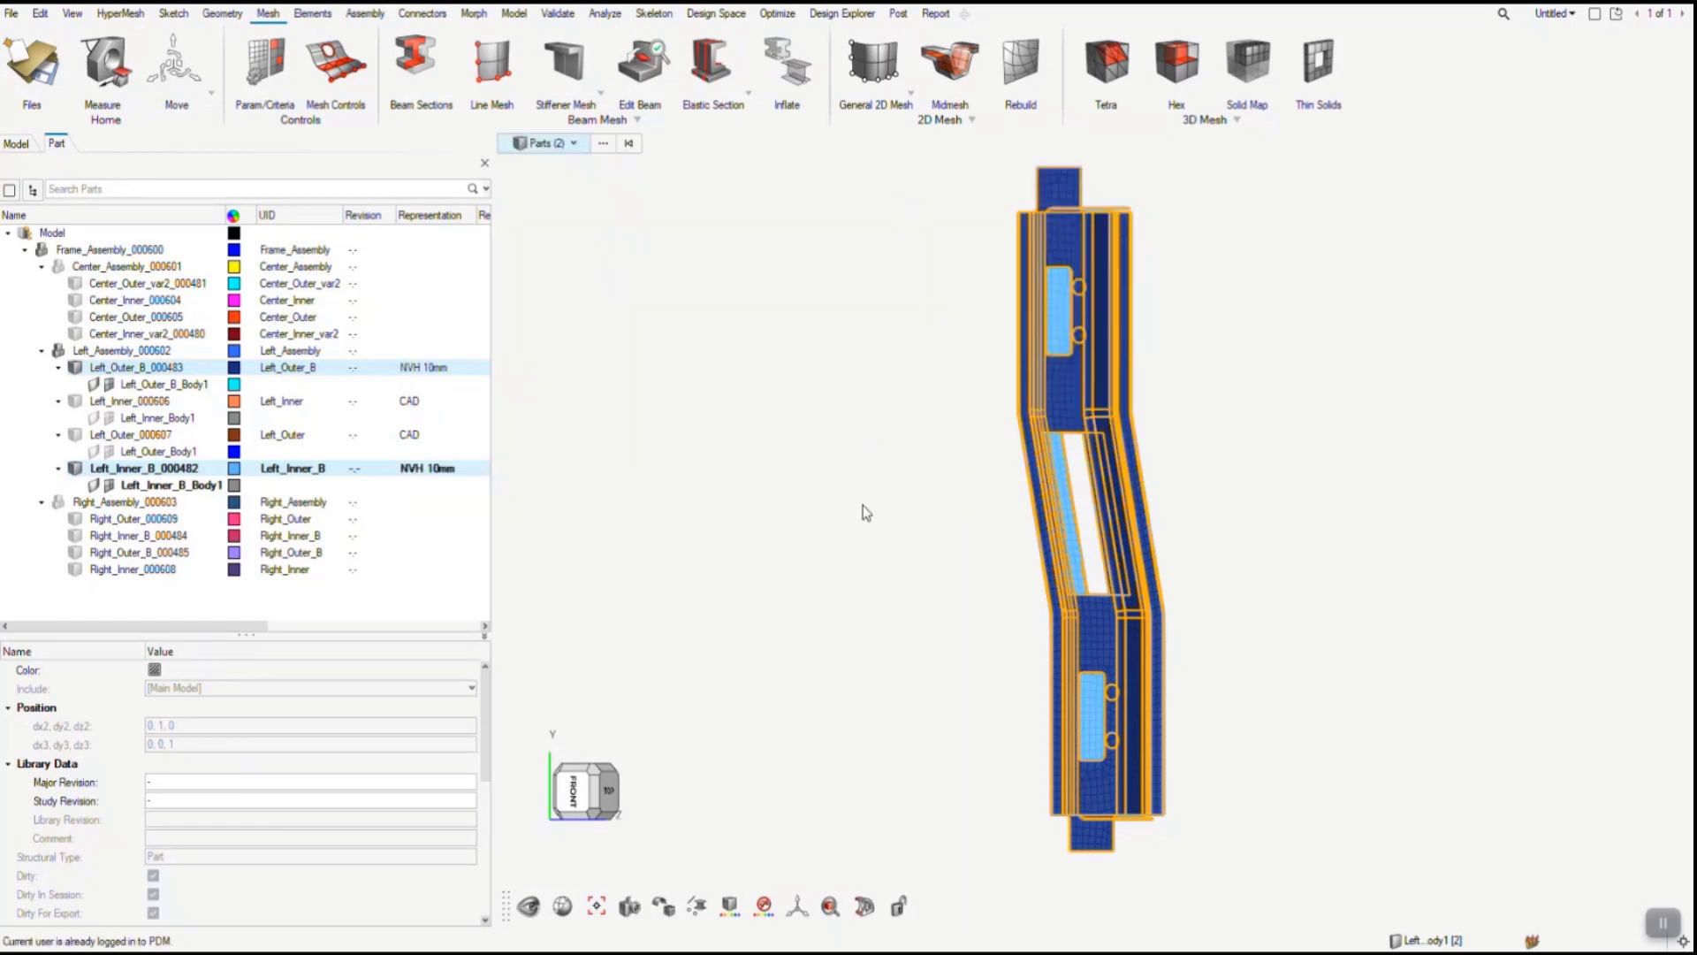
- Check the saved parts' PDM data, show the Tcl Console, and load the new BatchMesh representations for the two parts
scroll(284, 833, down, 10)
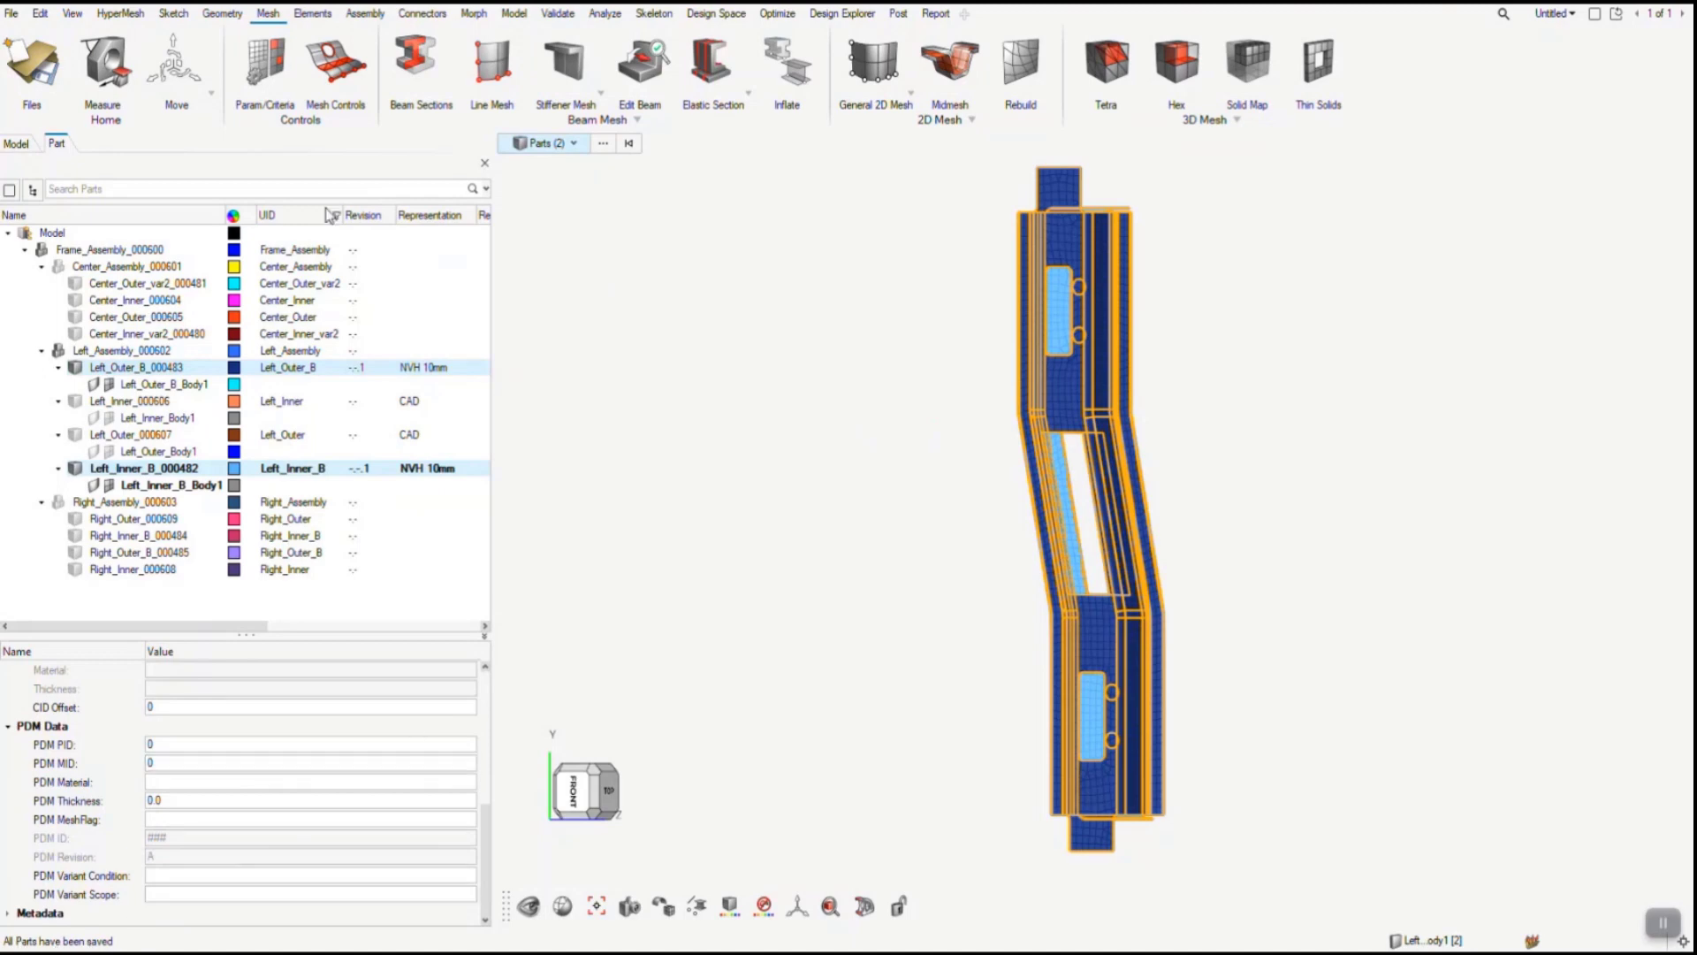
click(75, 19)
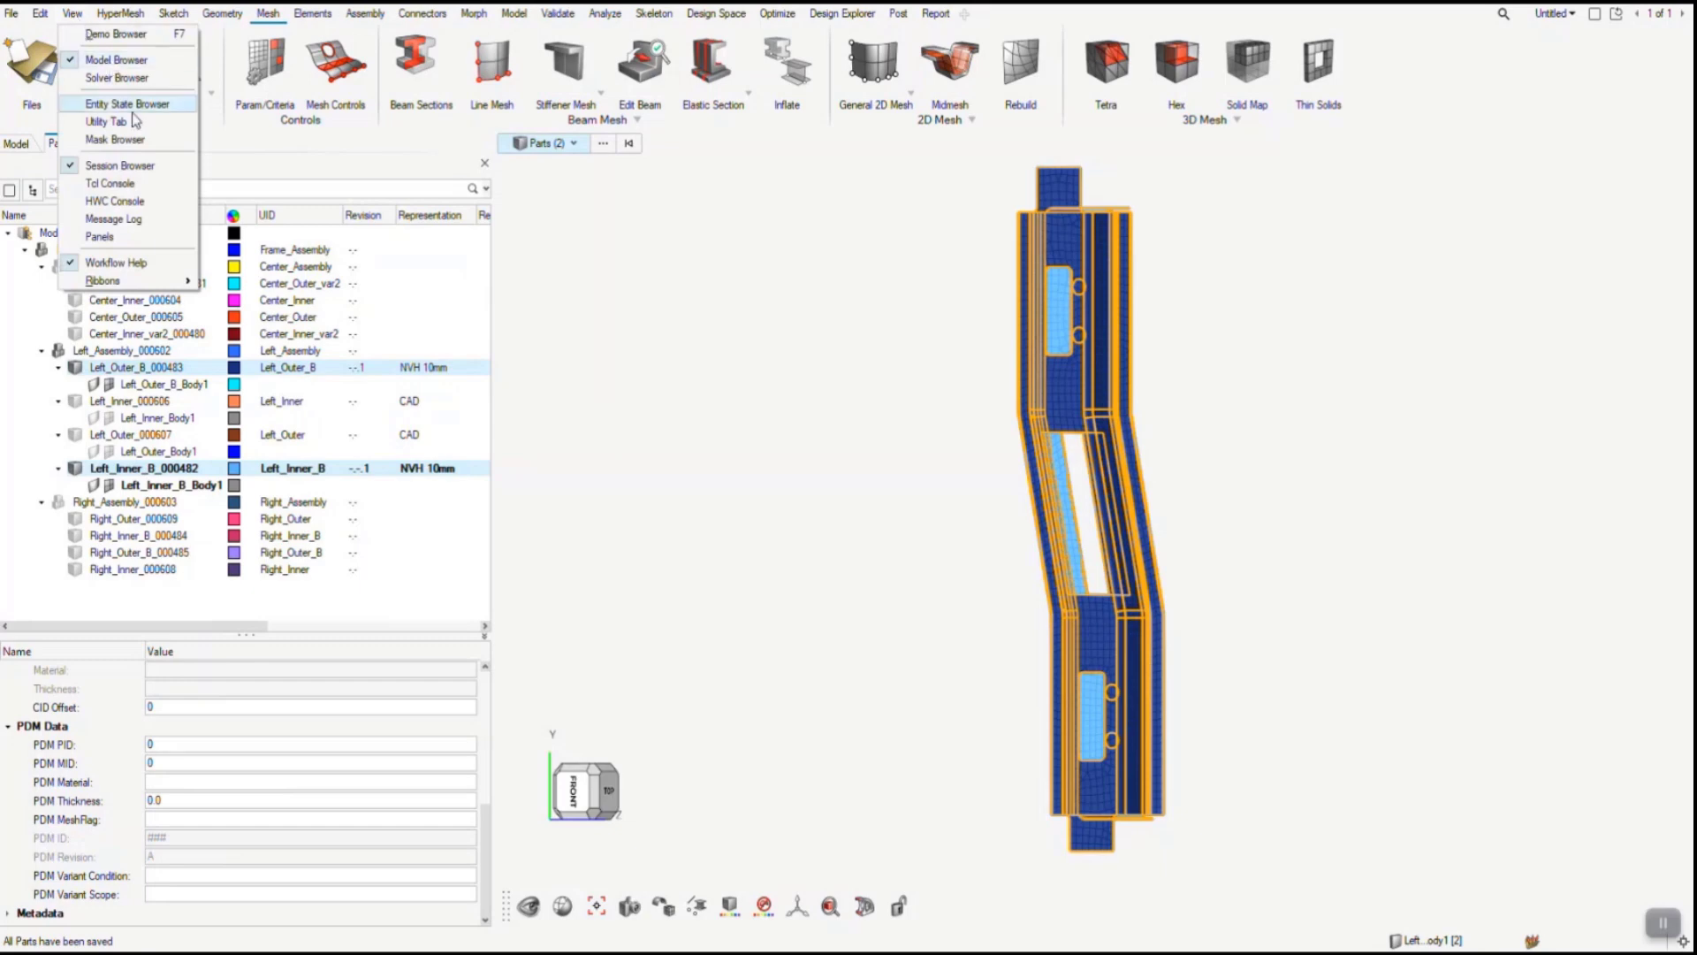
click(109, 183)
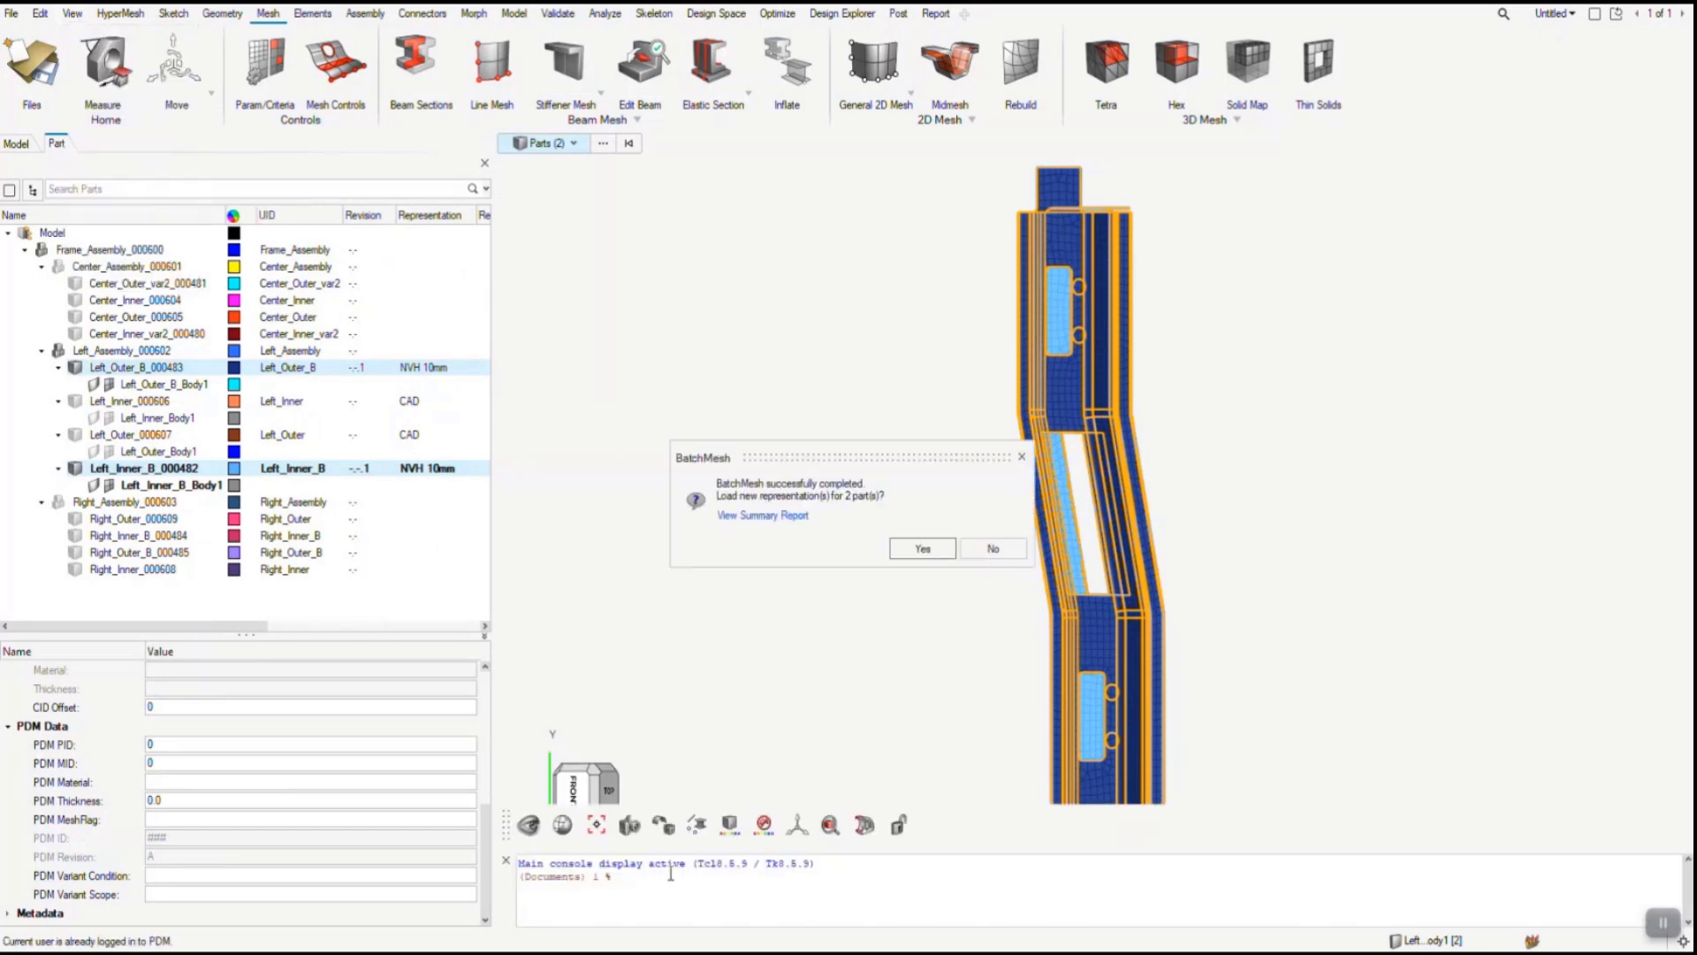
click(922, 549)
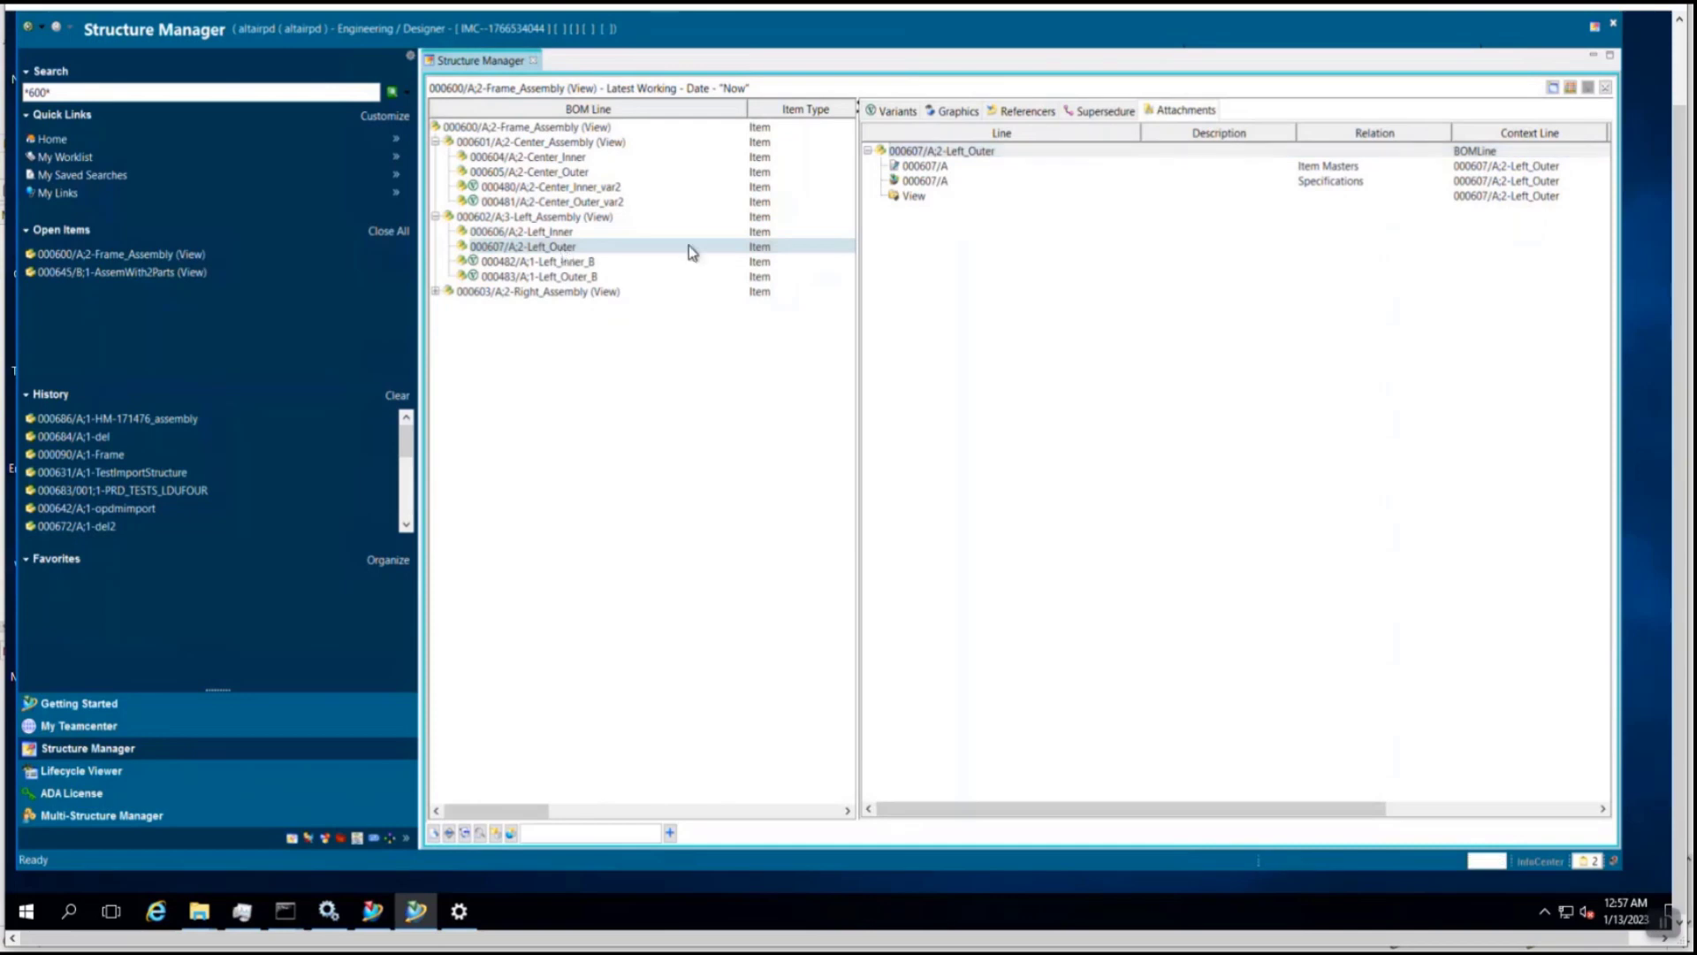
- Switch to Teamcenter's Structure Manager and examine the attachments of Left_Inner_B, Left_Outer, Left_Outer_B and Left_Inner for uploaded mesh representations
click(588, 264)
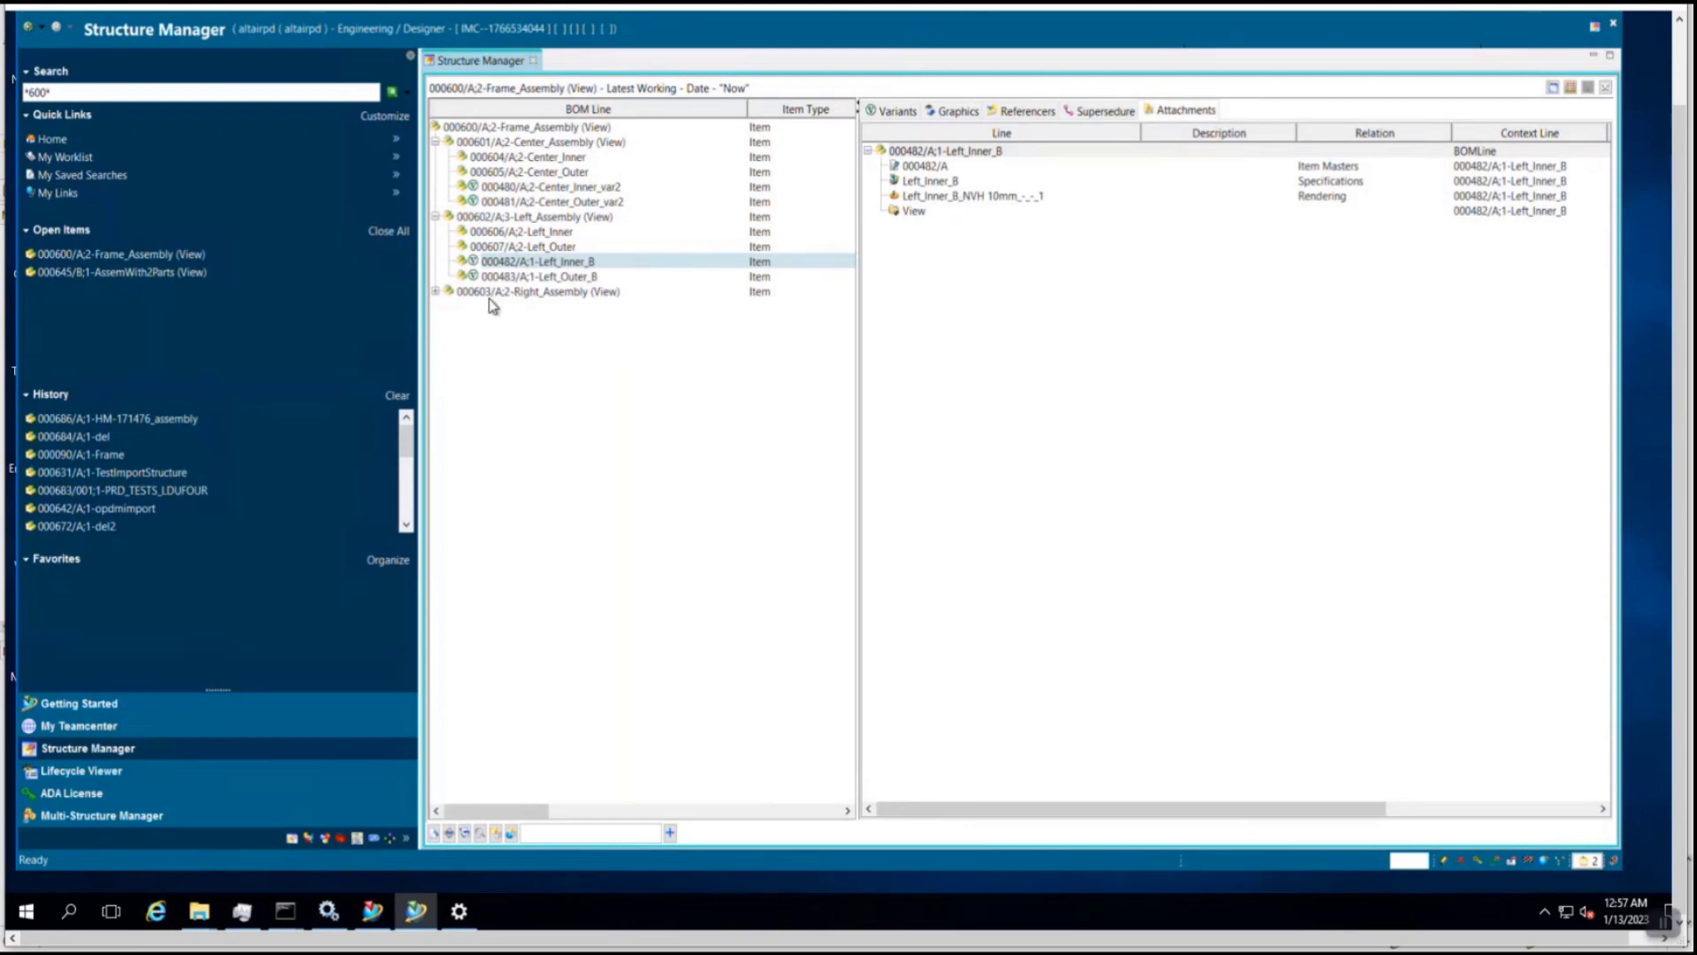
click(533, 248)
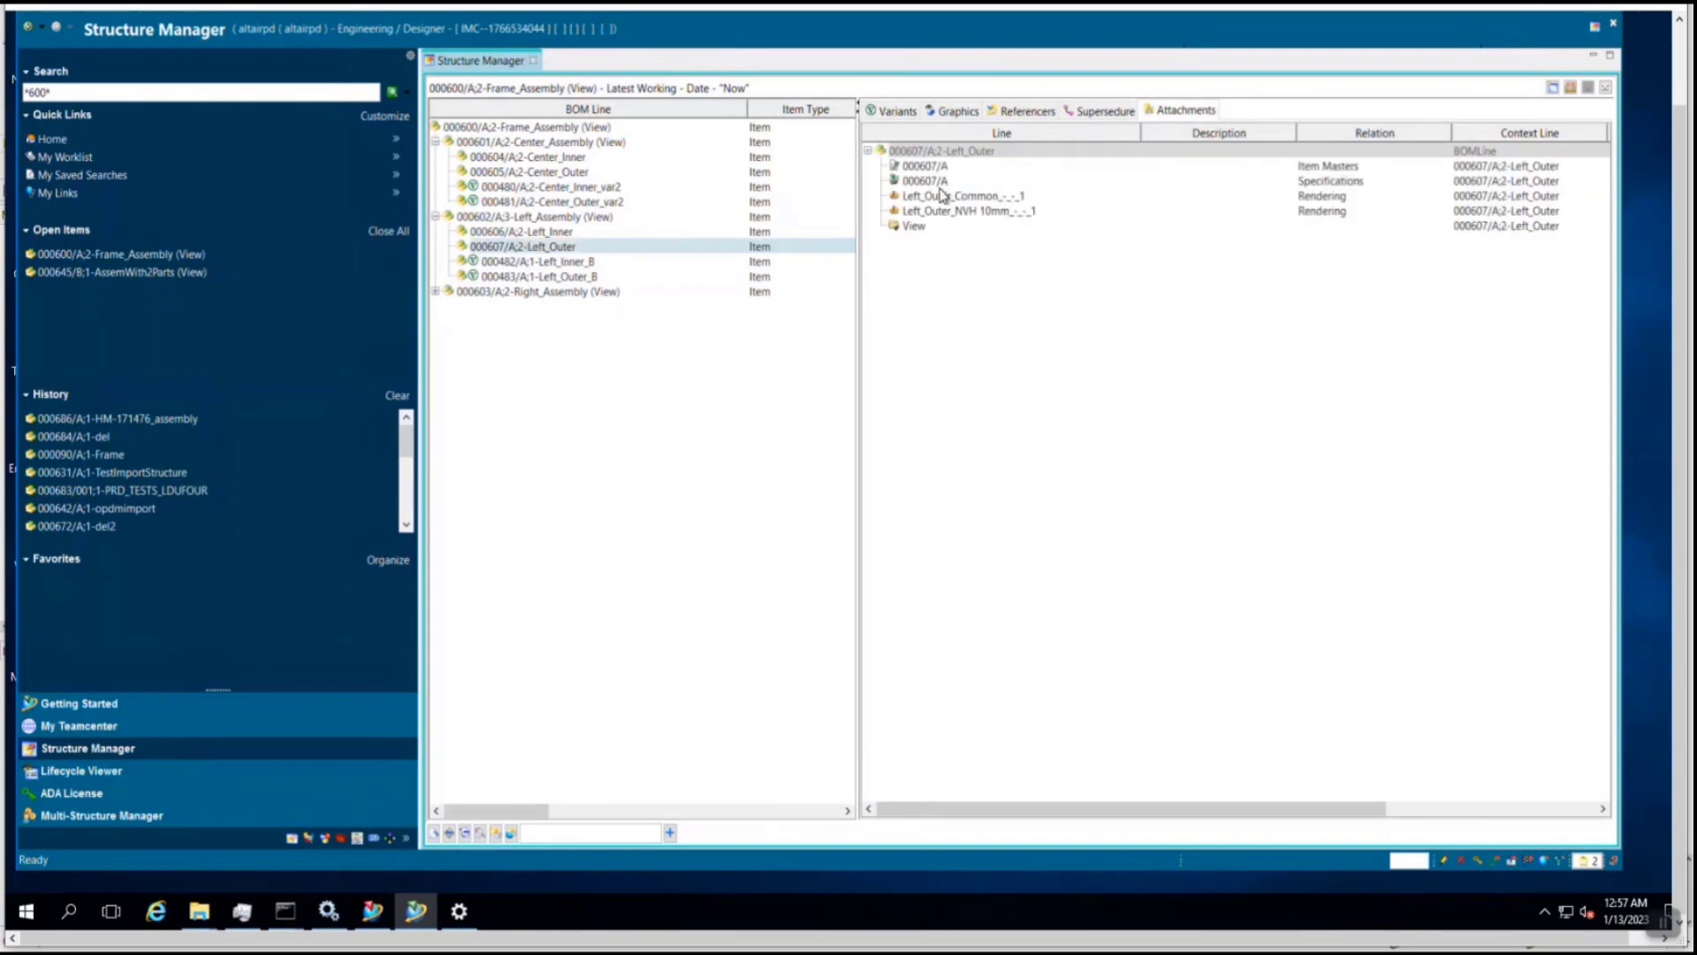
click(599, 275)
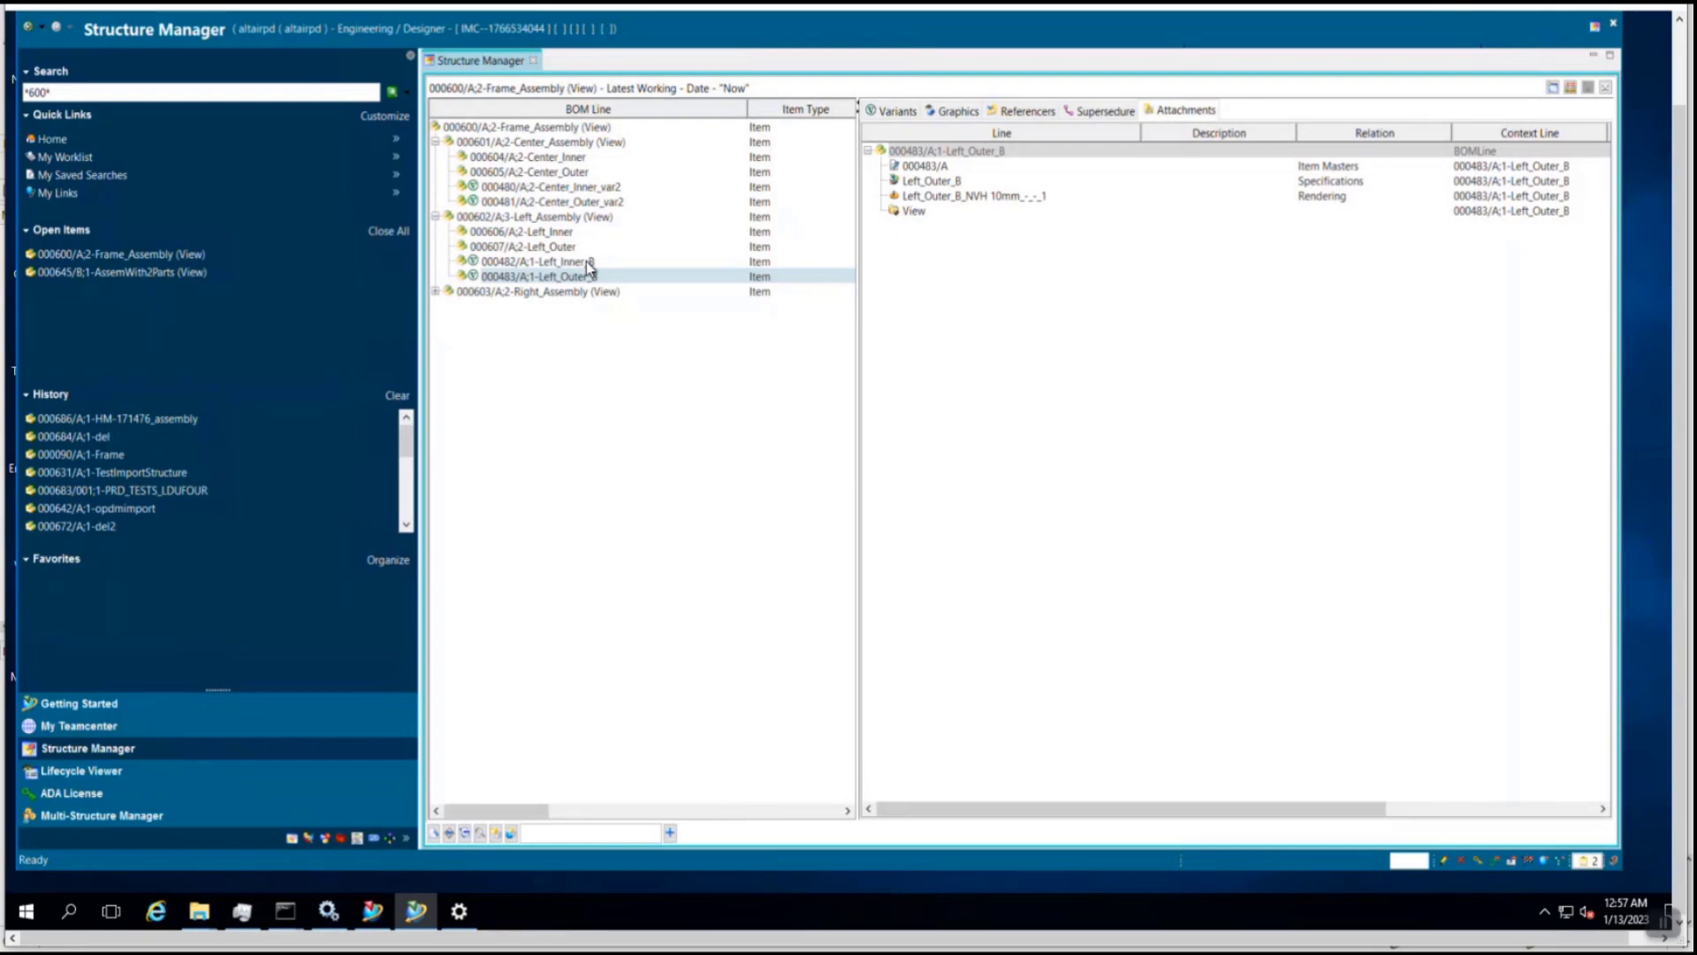
click(586, 261)
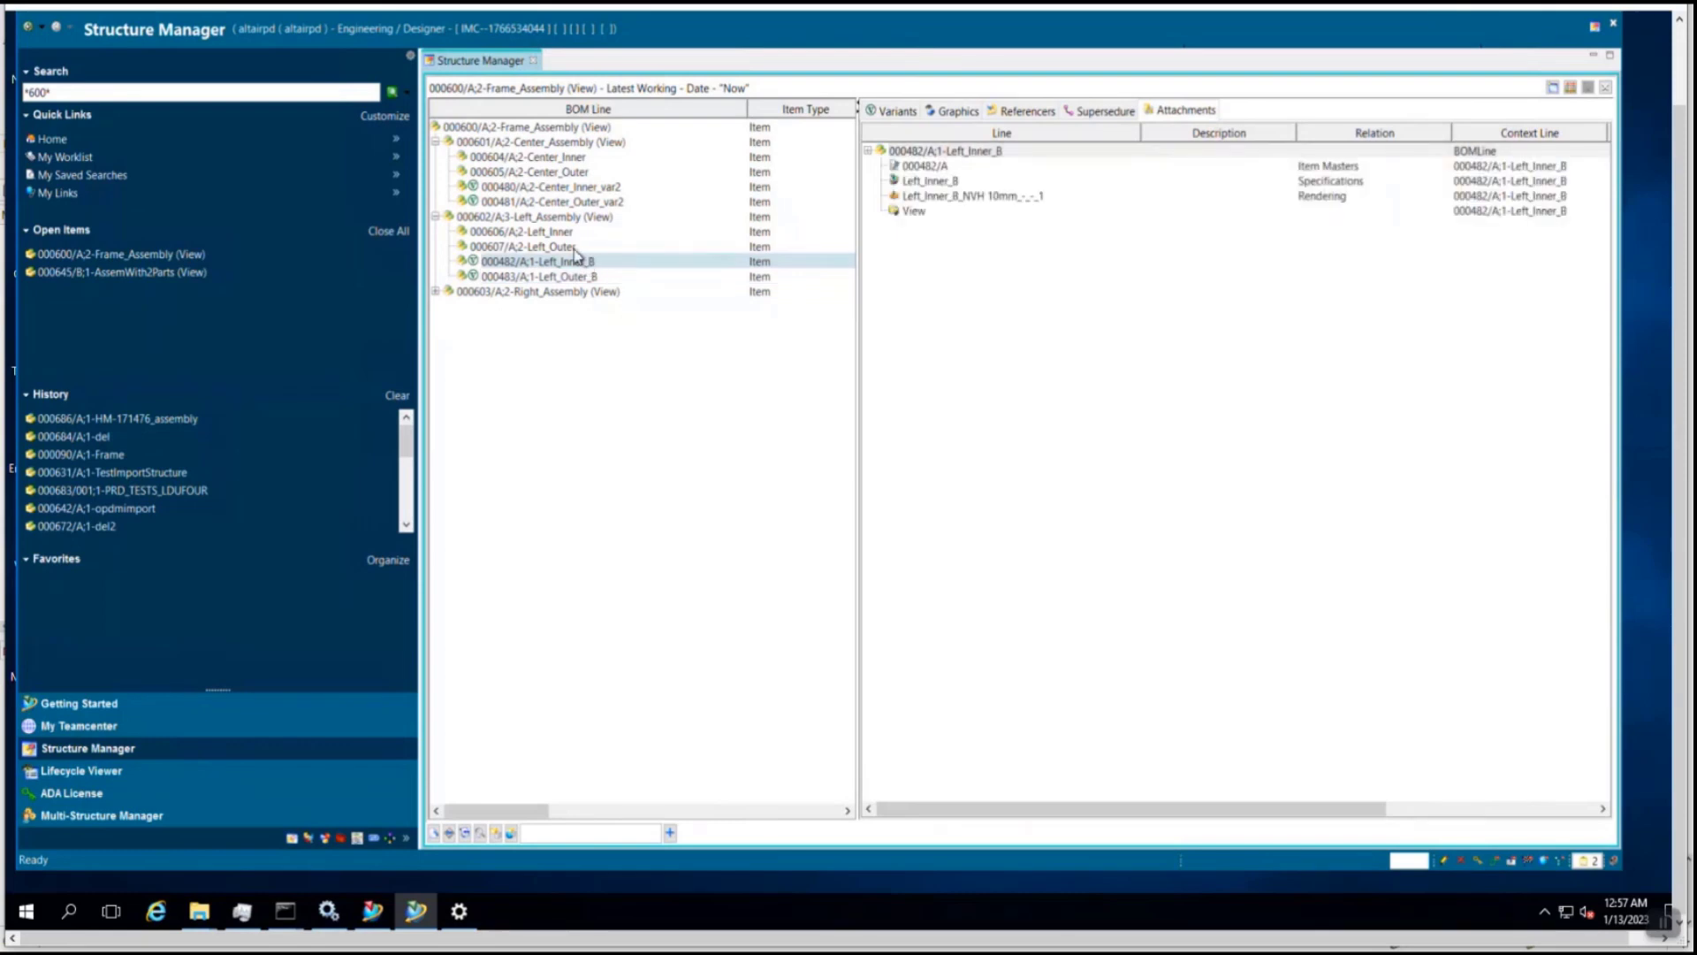
click(566, 249)
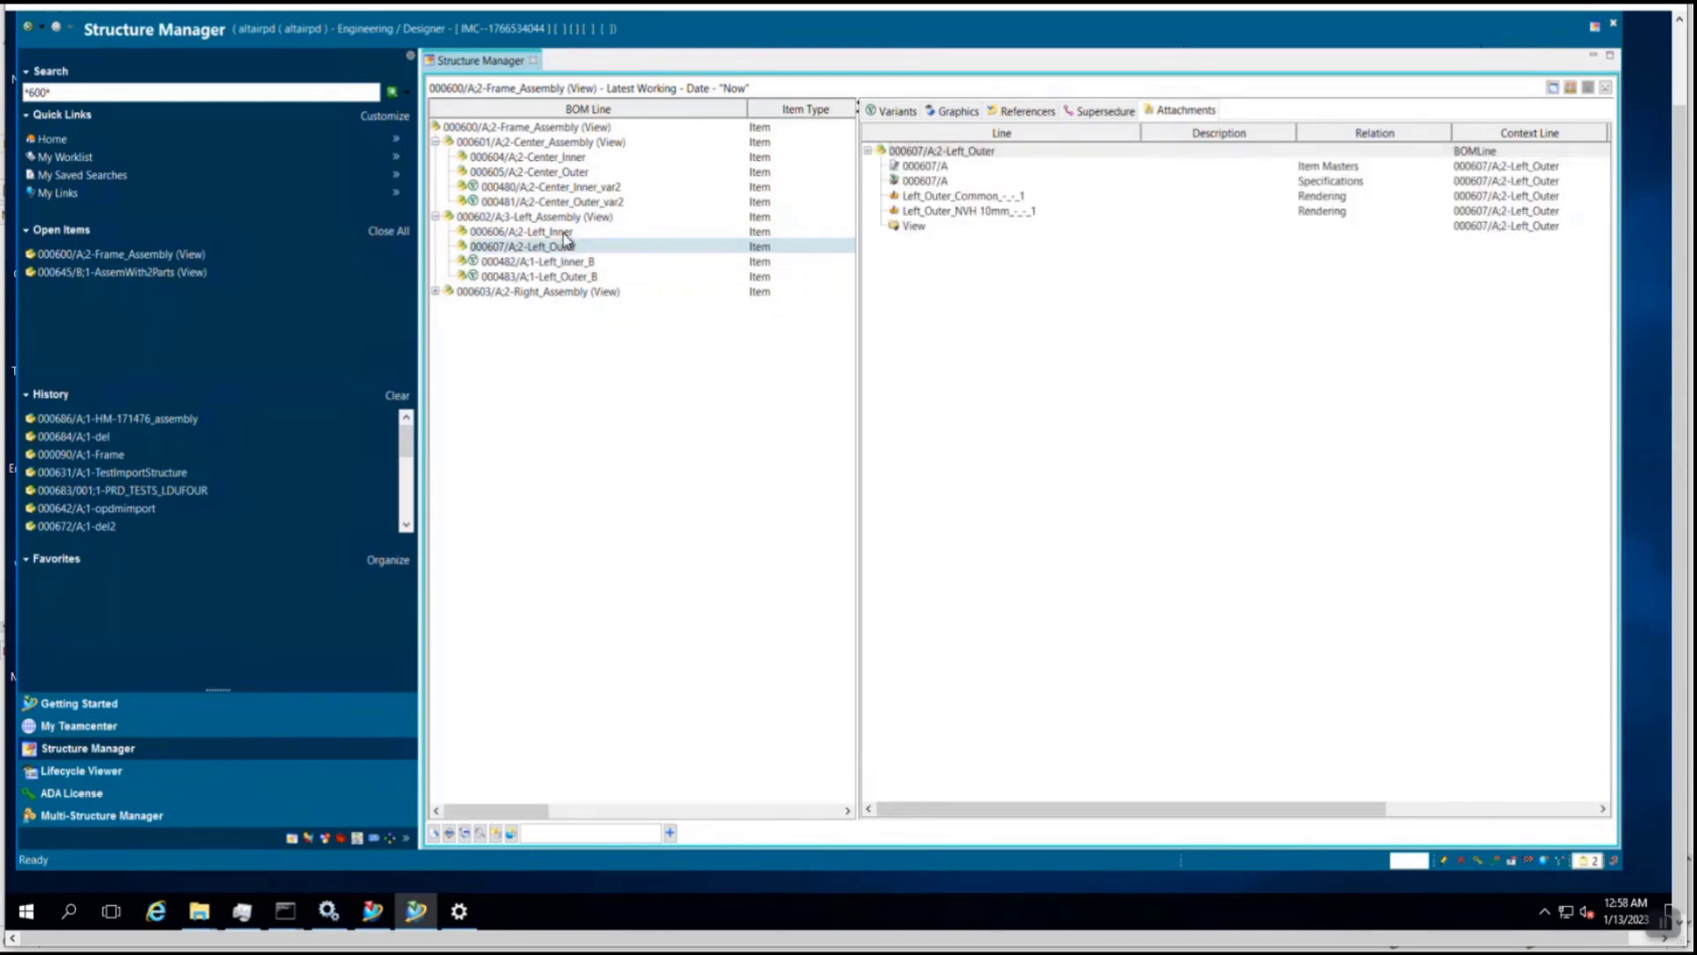
click(564, 233)
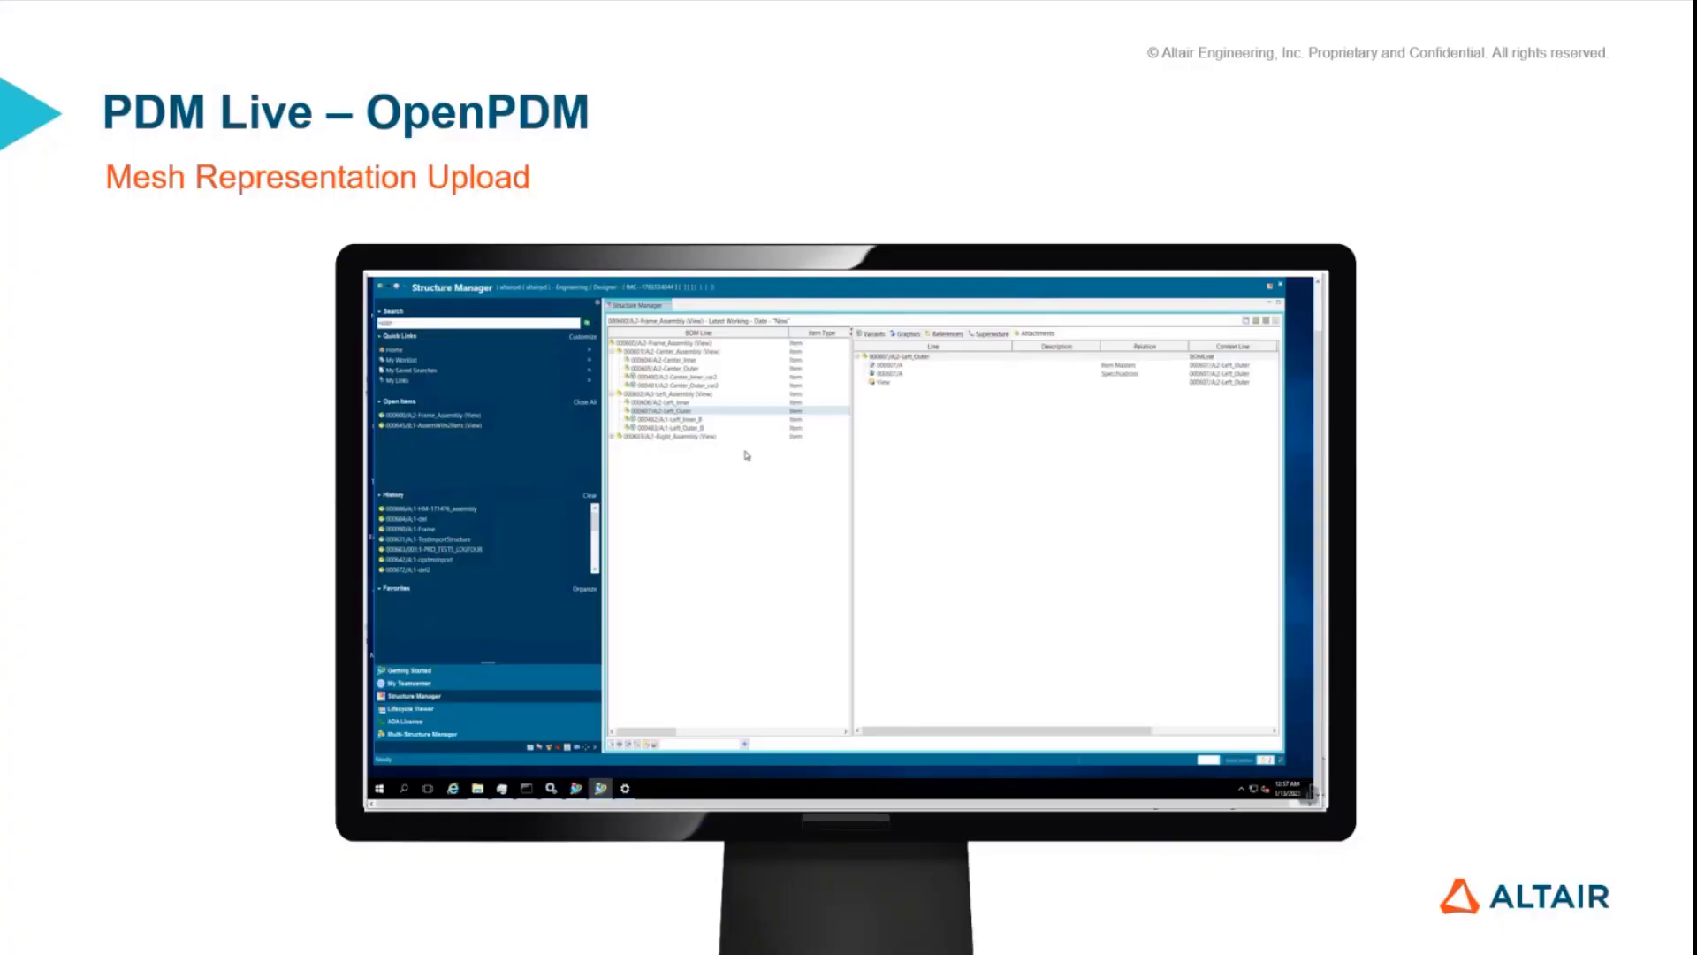